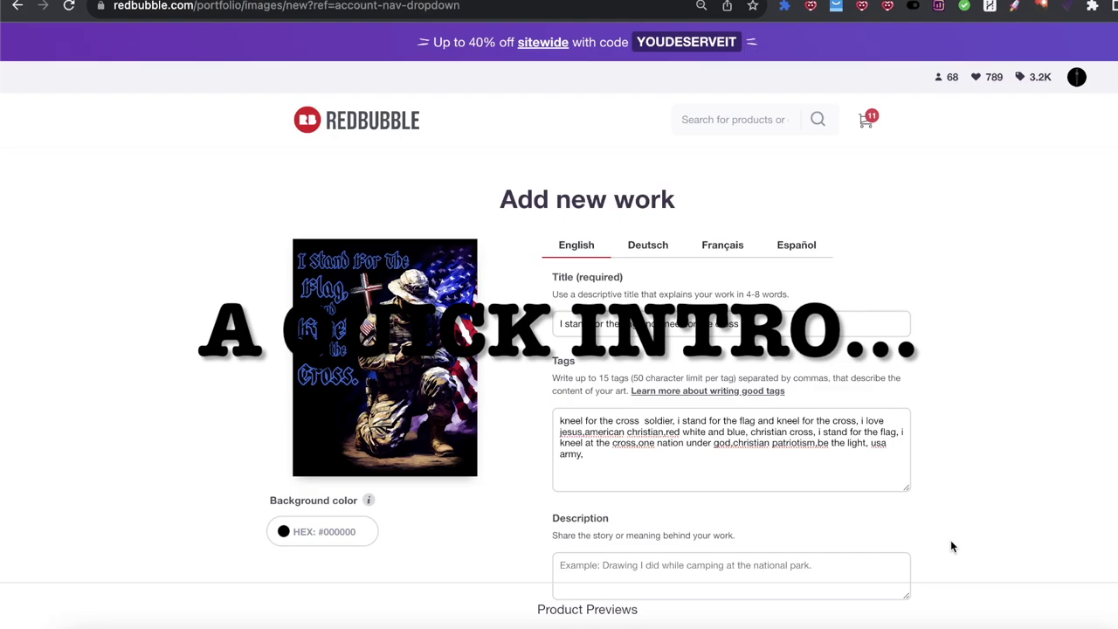
scroll(957, 528, down, 6)
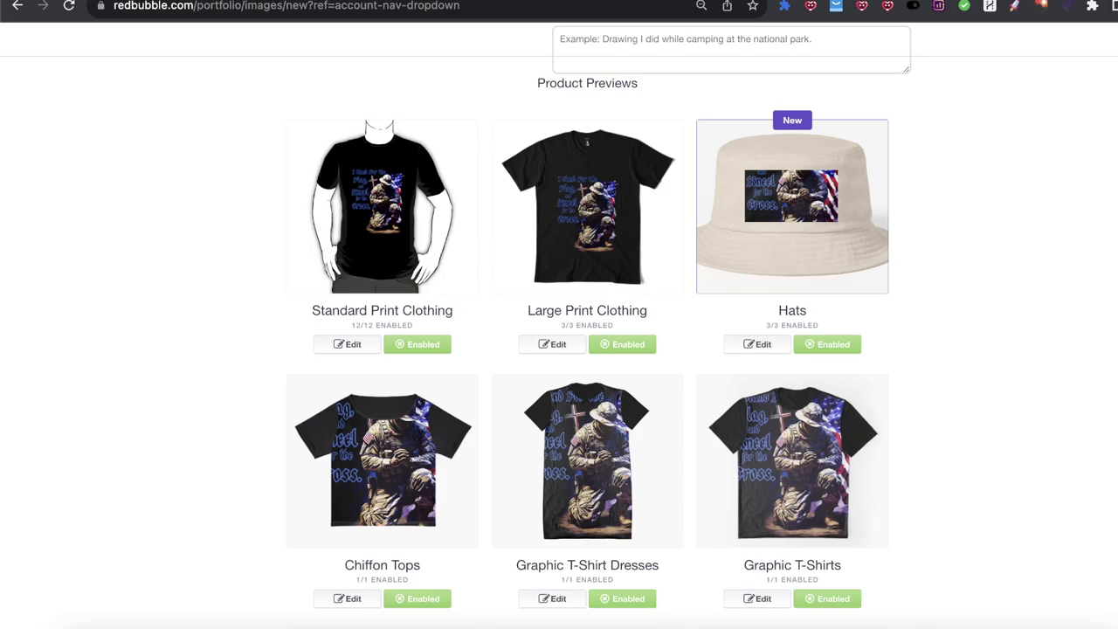
click(998, 618)
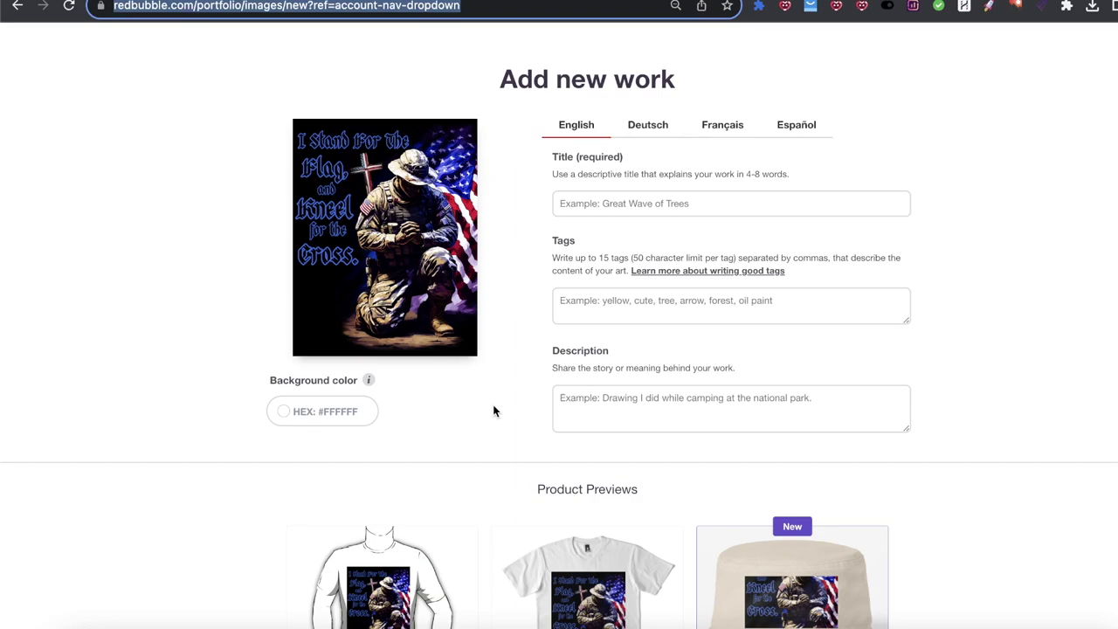
scroll(464, 299, down, 3)
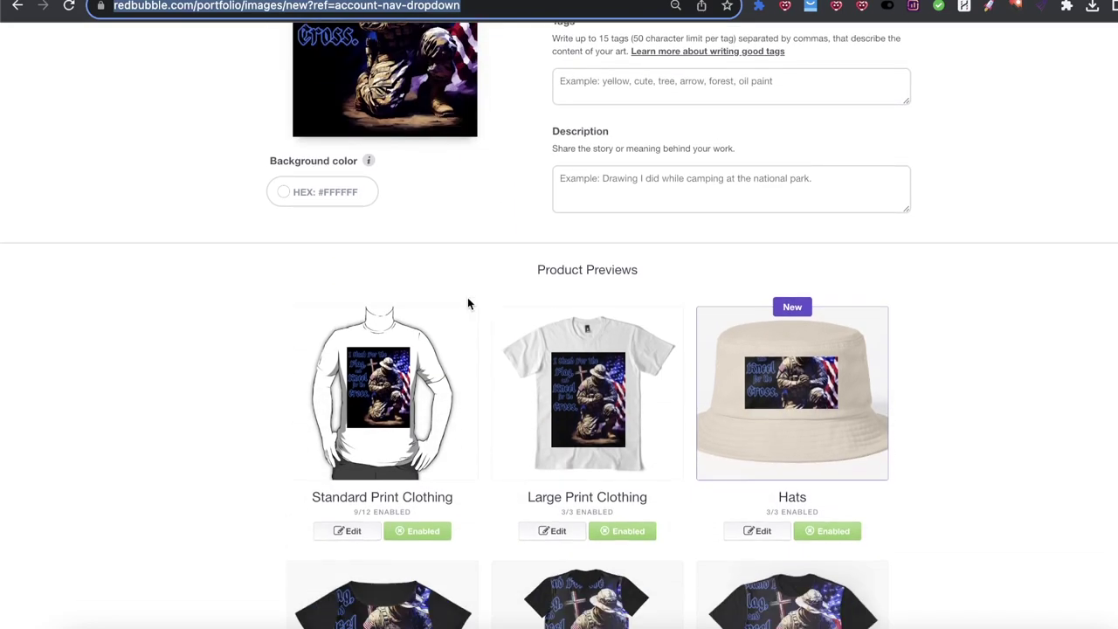
scroll(950, 201, down, 2)
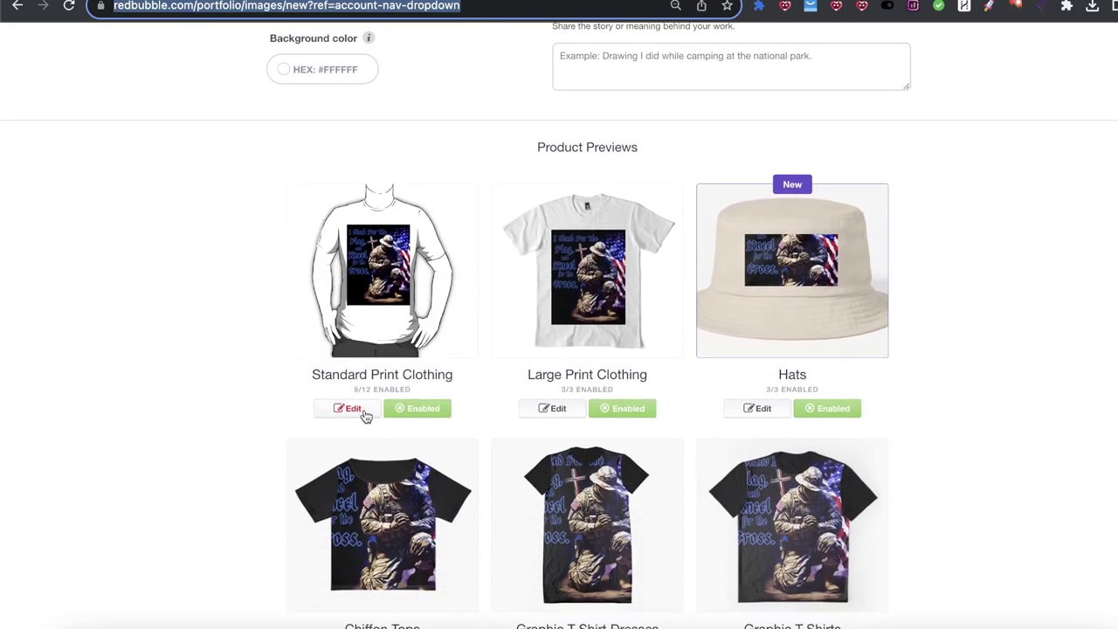
scroll(429, 312, down, 15)
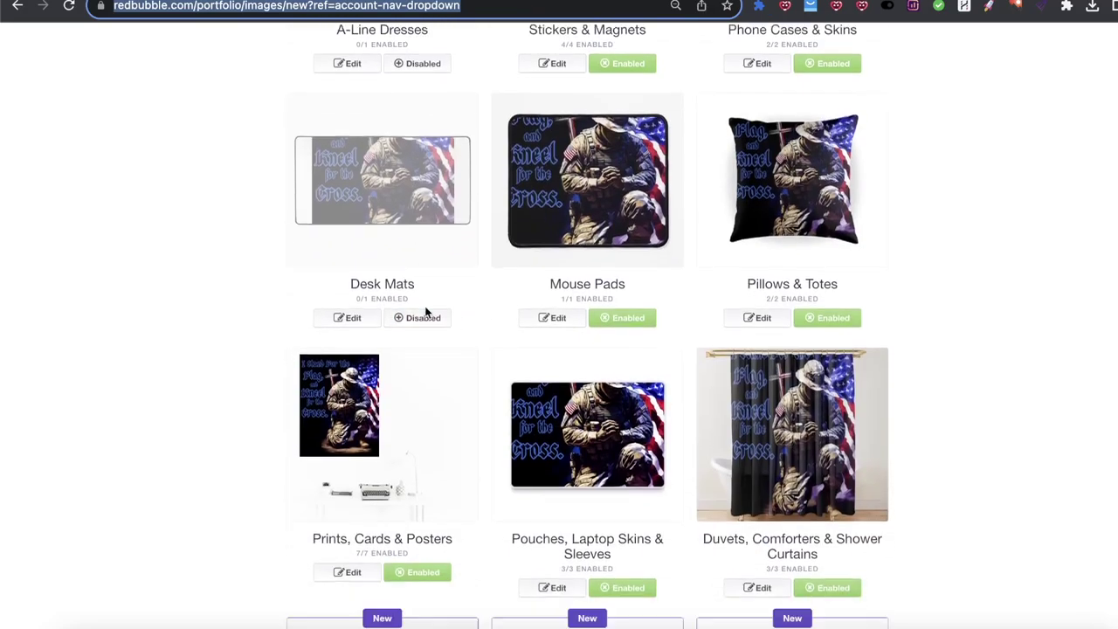
scroll(525, 262, up, 20)
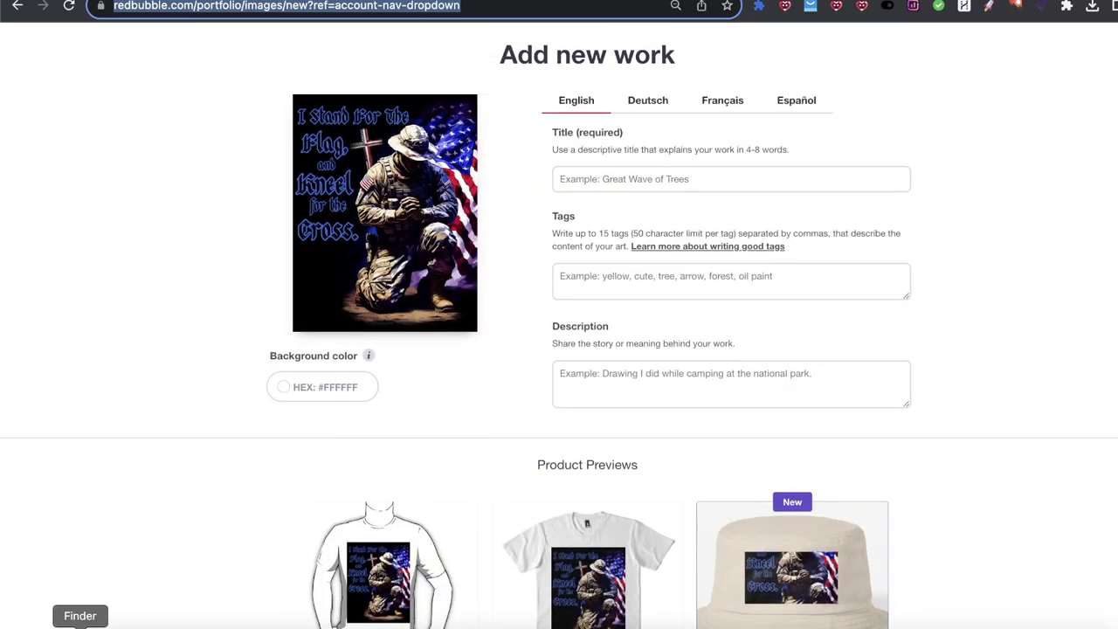
Open soldier .png and (Bulk 1) City (21).png from Finder and compare the transparent and full-background designs side by side.
click(79, 616)
click(592, 41)
key(space)
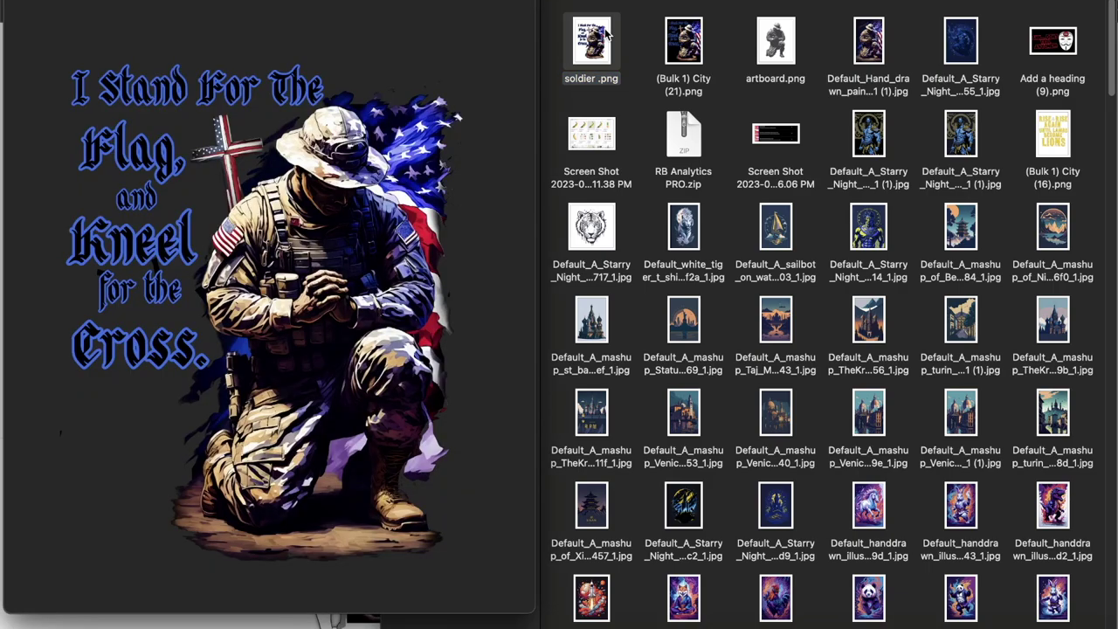
double_click(592, 41)
drag(705, 38, 331, 15)
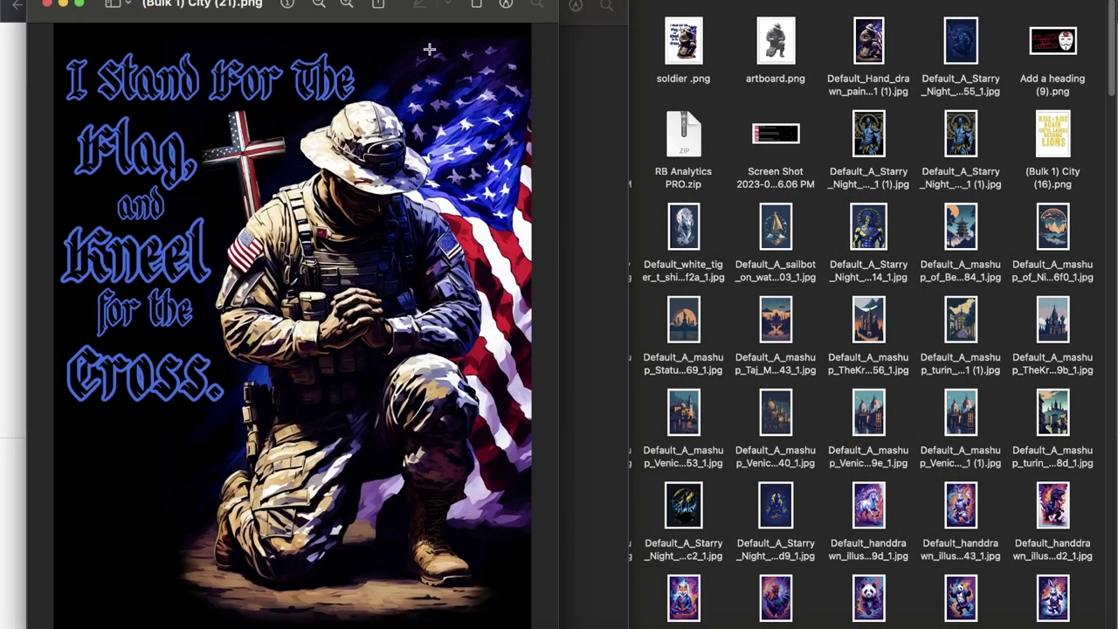
double_click(196, 7)
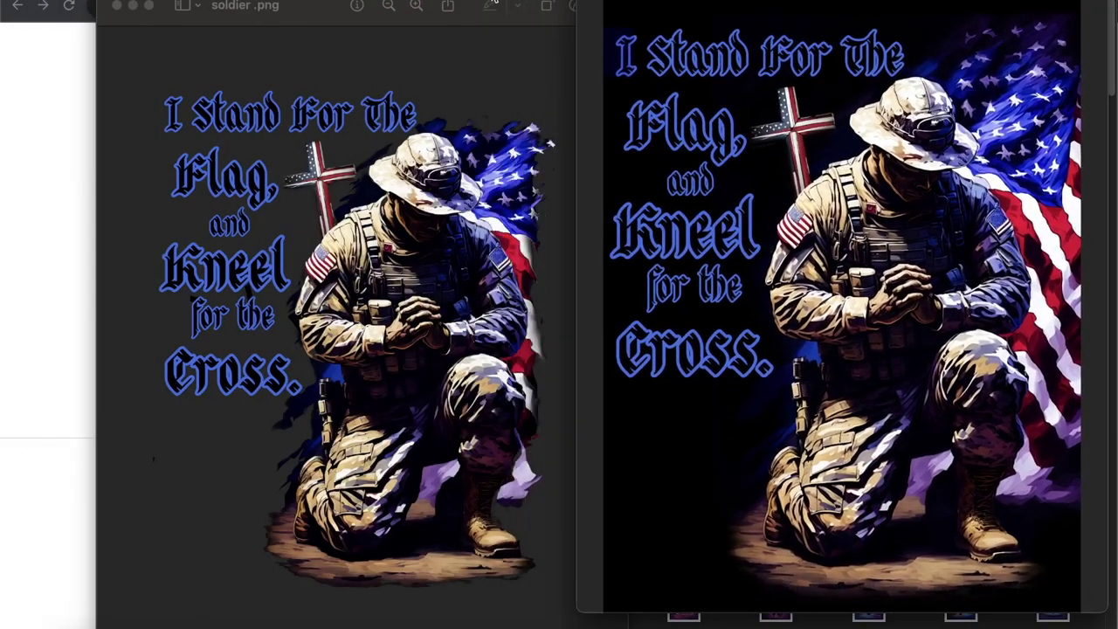
double_click(290, 9)
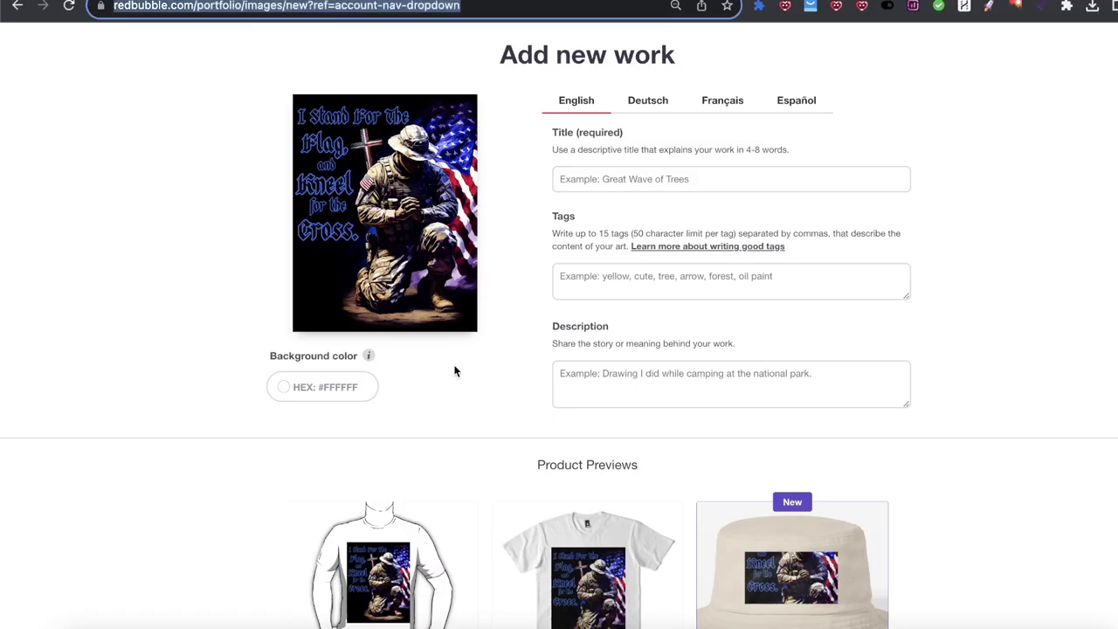
Replace the Standard Print Clothing image with the transparent soldier .png file.
scroll(336, 452, down, 1)
scroll(336, 452, down, 1)
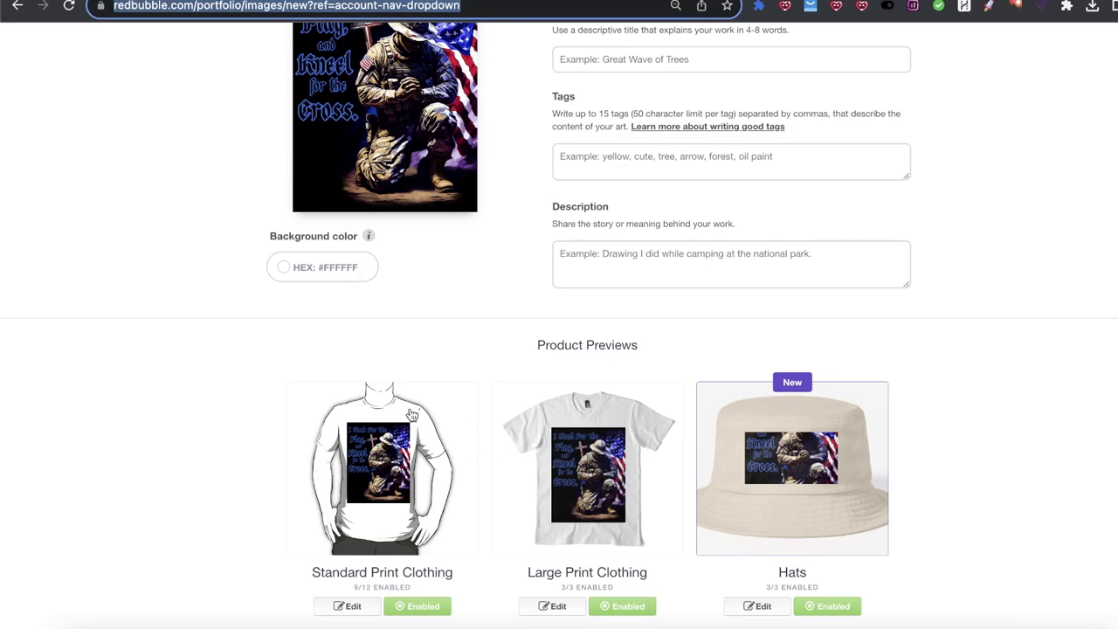
scroll(462, 429, down, 1)
click(347, 579)
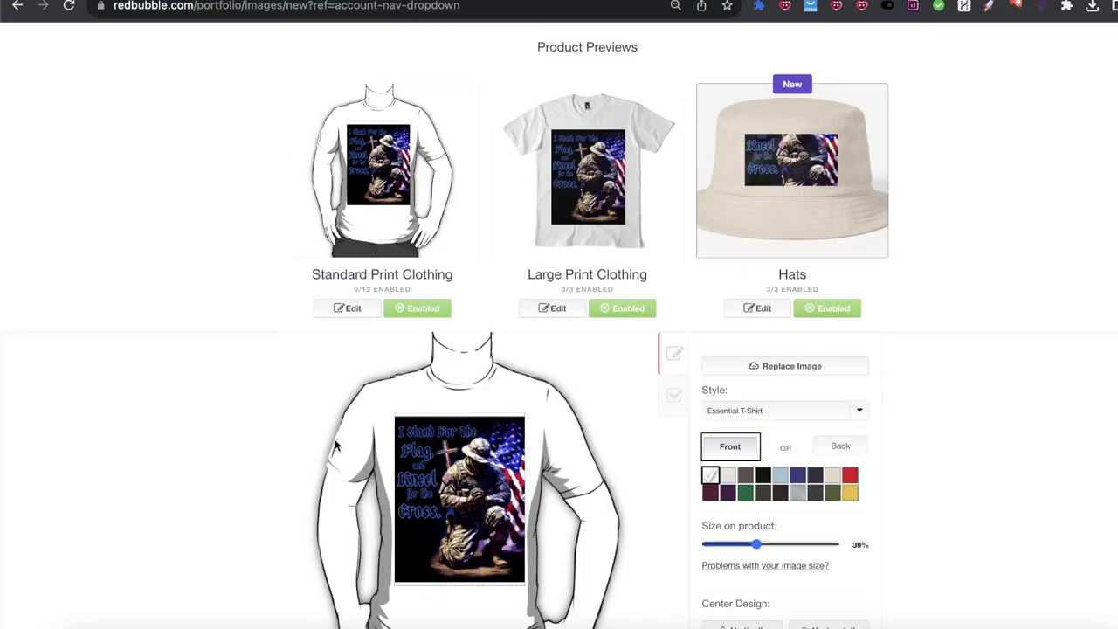
scroll(658, 449, down, 1)
click(739, 341)
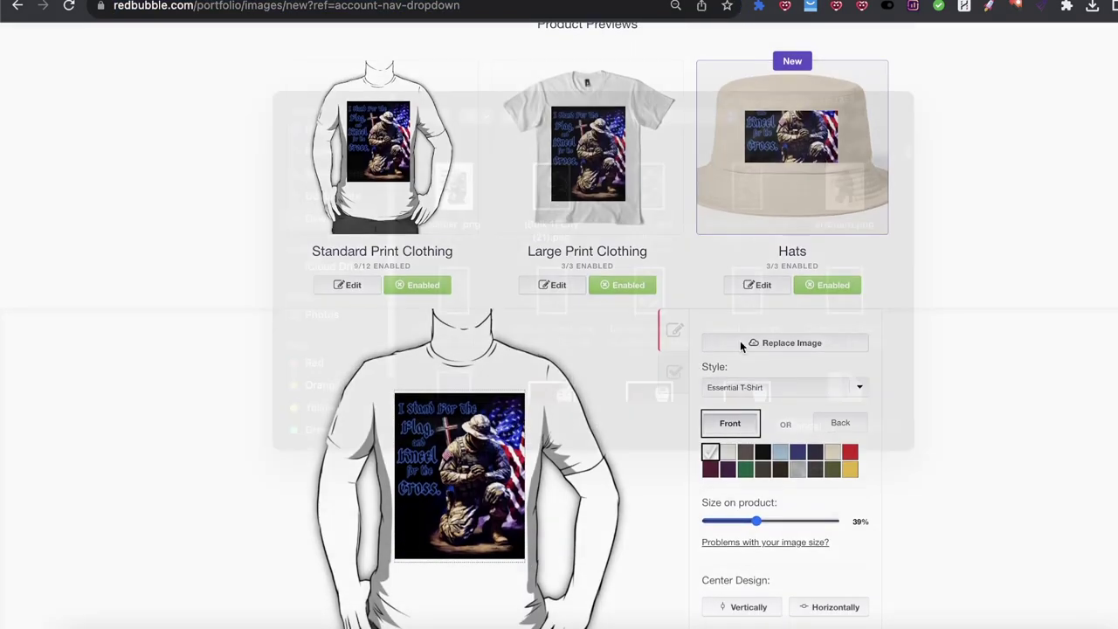
click(453, 211)
key(Return)
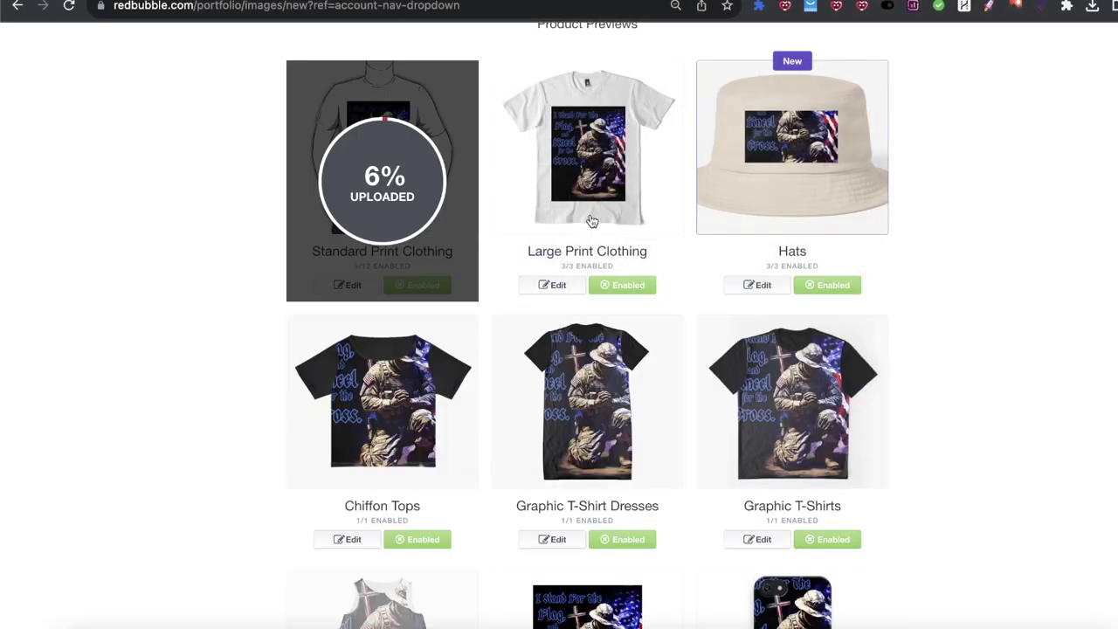
Replace the Large Print Clothing image with the transparent soldier .png file.
click(542, 286)
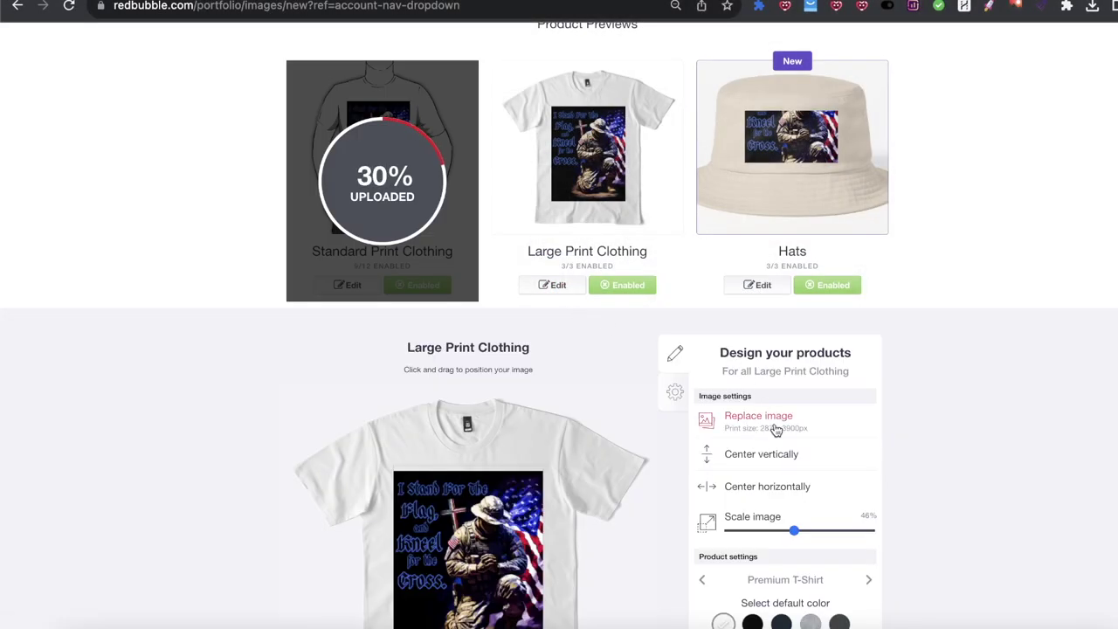
click(770, 427)
double_click(455, 226)
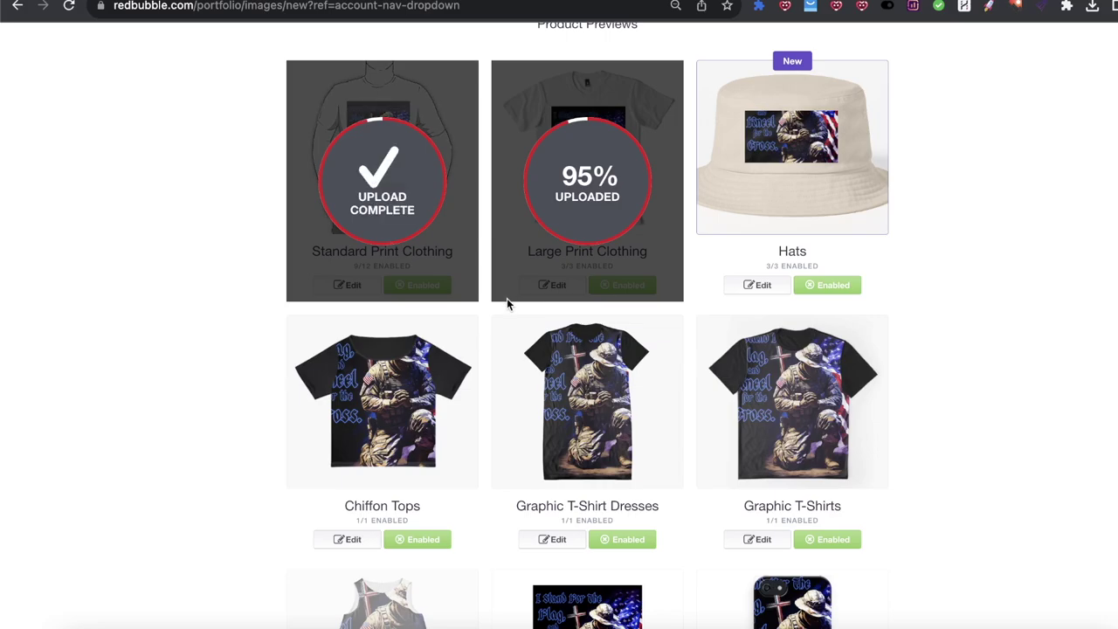
Enable all products on the upload page with the Redbubble Enabler extension.
scroll(907, 306, down, 17)
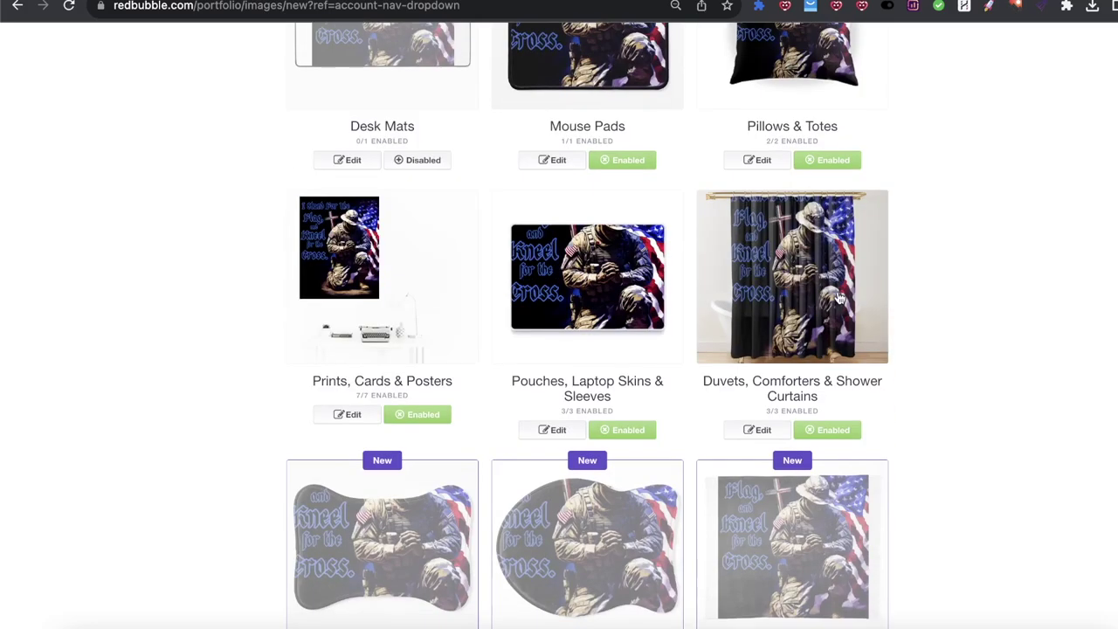
scroll(943, 327, up, 3)
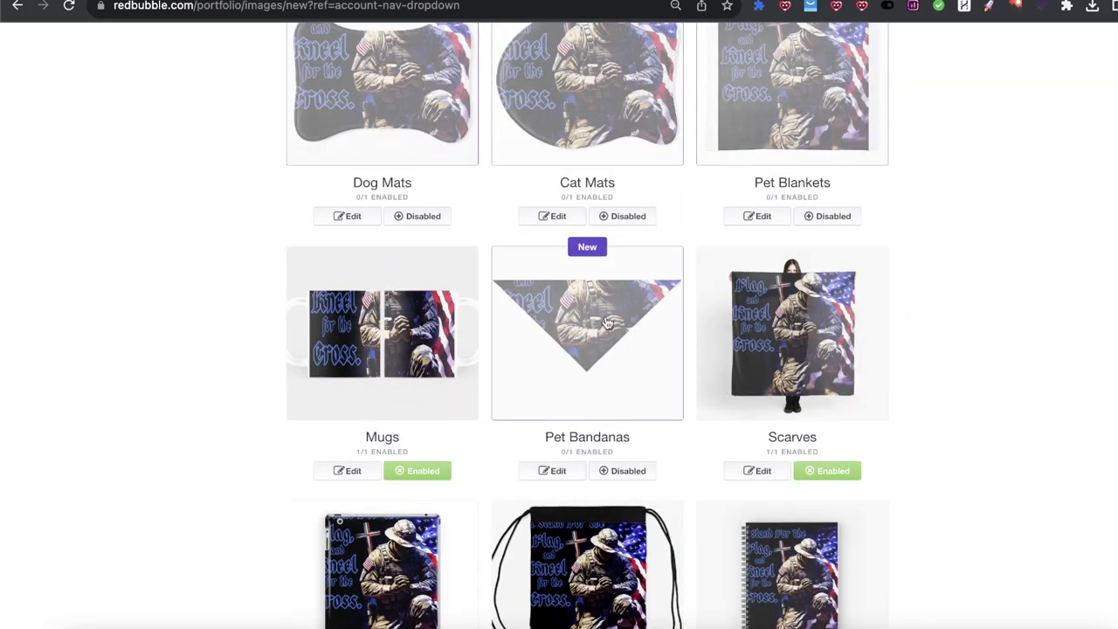
click(943, 8)
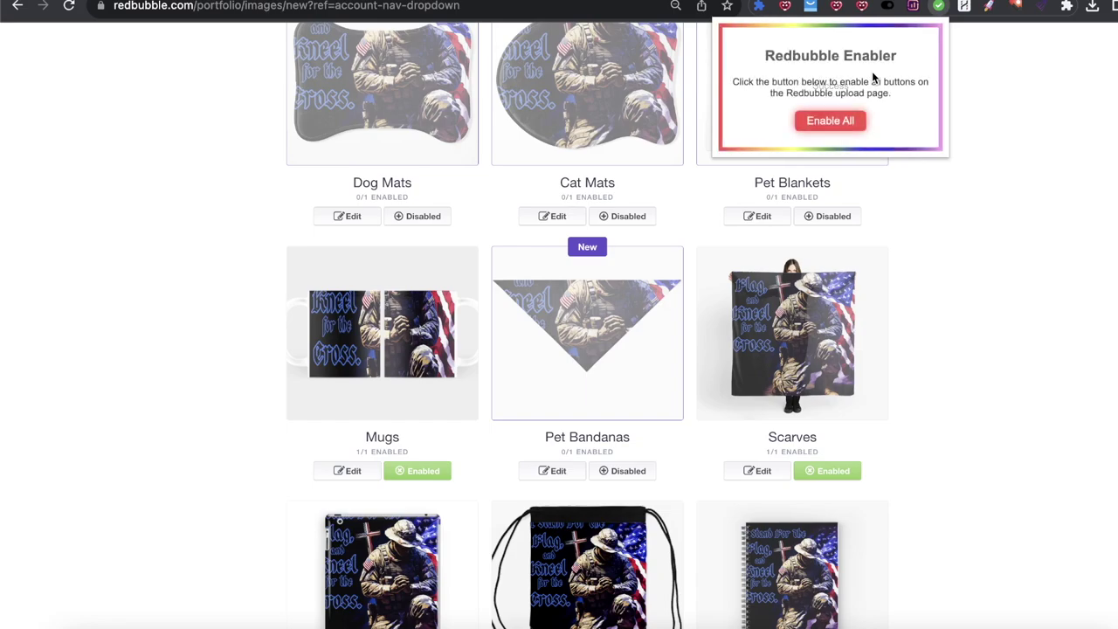
click(830, 120)
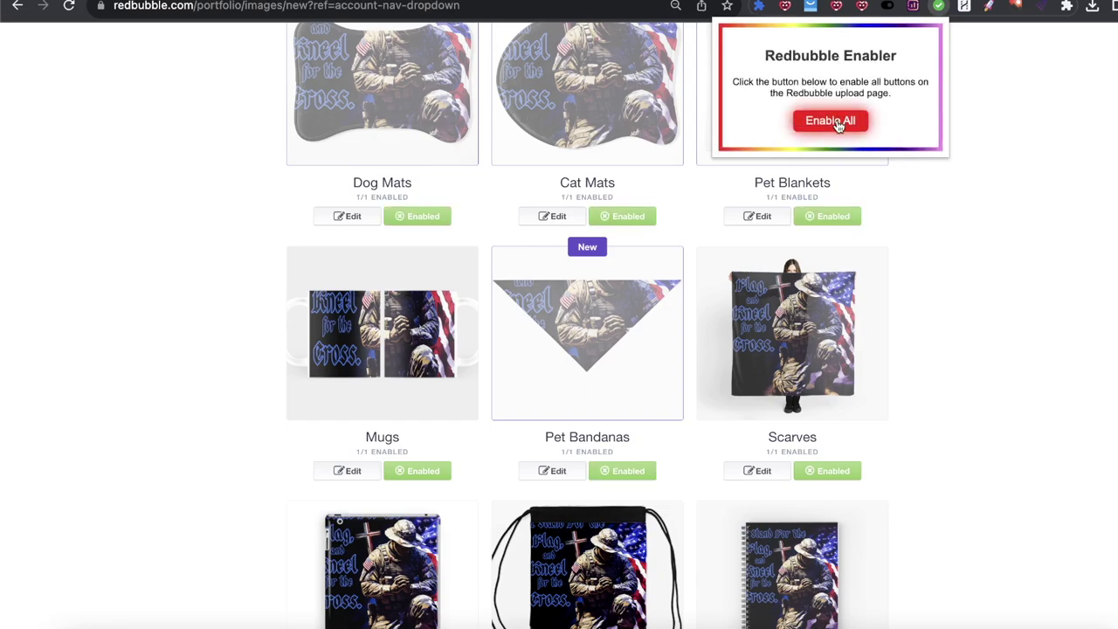
scroll(631, 394, up, 3)
scroll(631, 395, up, 15)
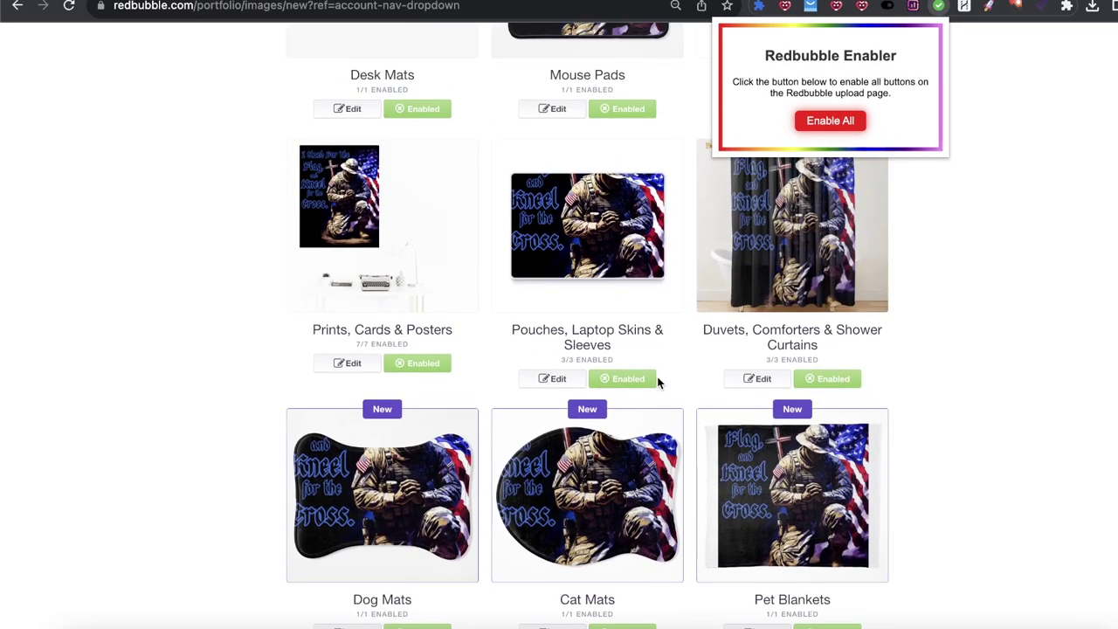
click(921, 452)
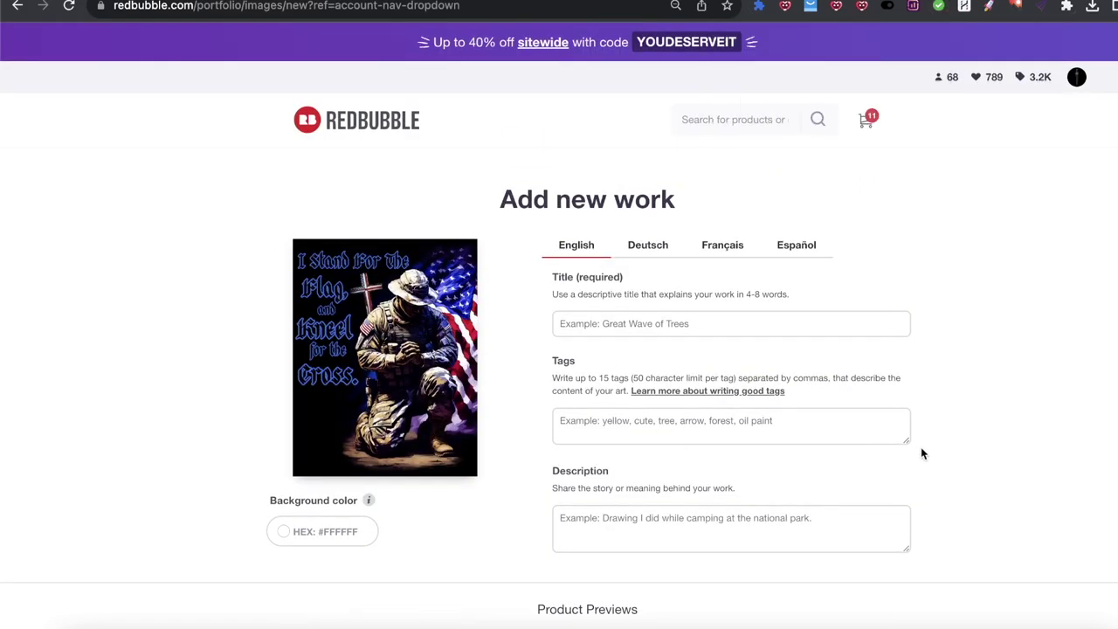
Open Standard Print Clothing for editing and set the Essential T-Shirt's front color to black.
scroll(920, 451, down, 5)
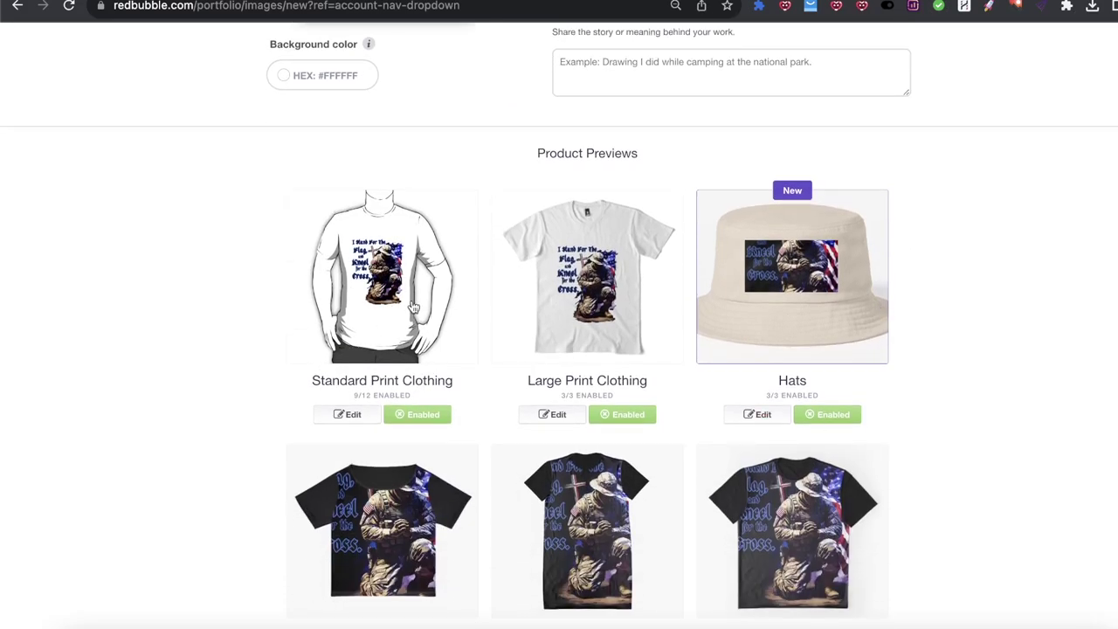
click(342, 416)
scroll(540, 458, down, 4)
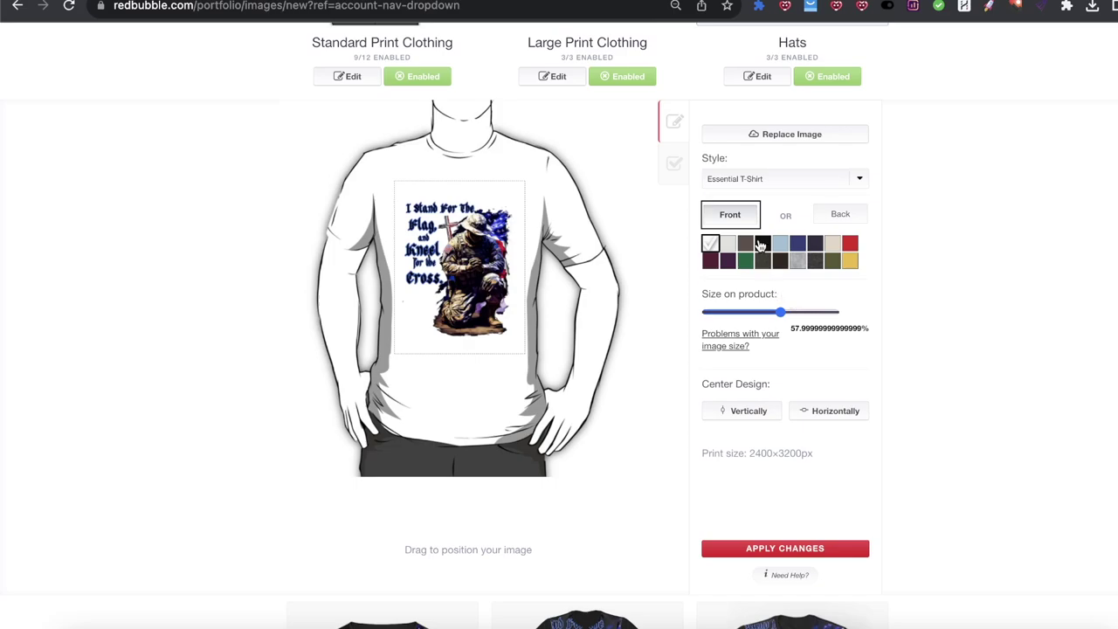
click(762, 244)
Enable Toddler Pullover Hoodie, Kids Pullover Hoodie and Kids Clothes for Standard Print Clothing and apply the changes.
scroll(690, 252, up, 1)
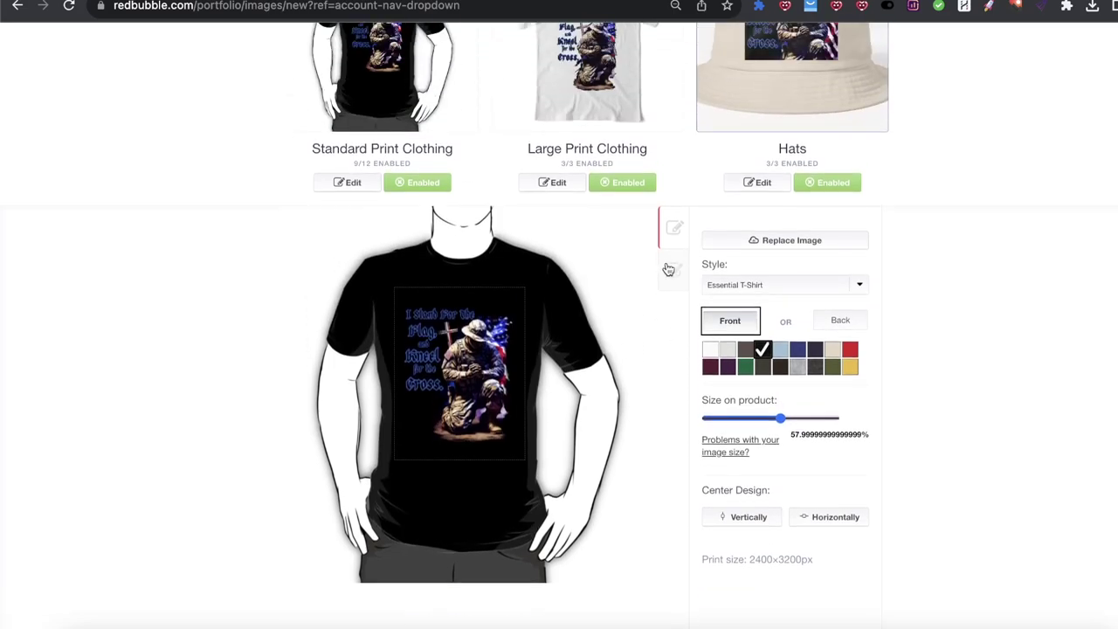
click(674, 270)
click(708, 322)
click(707, 346)
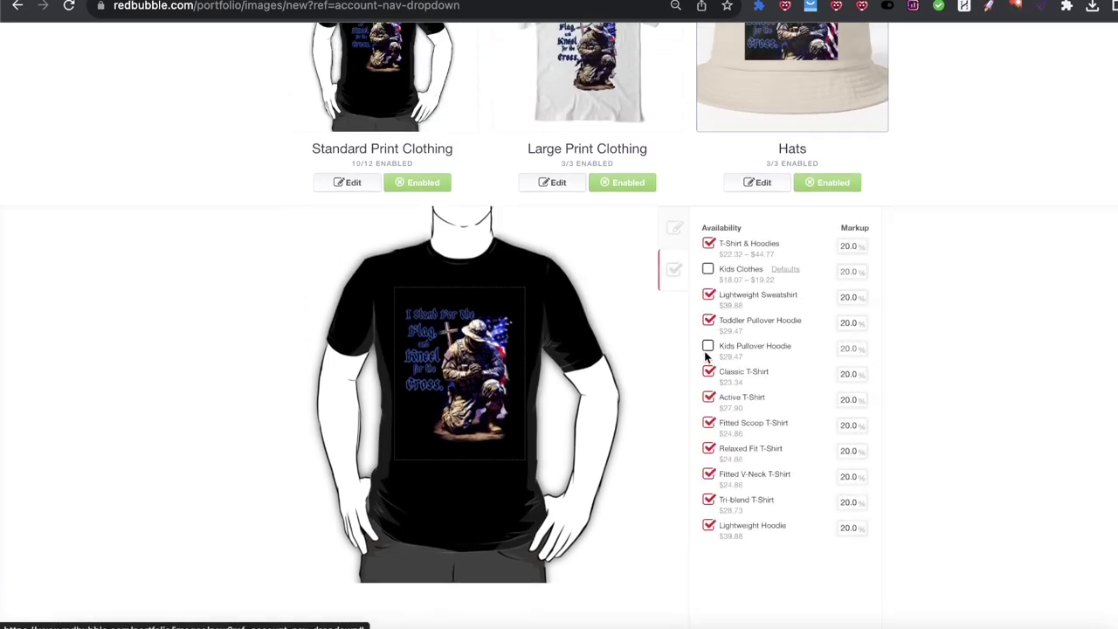
click(709, 269)
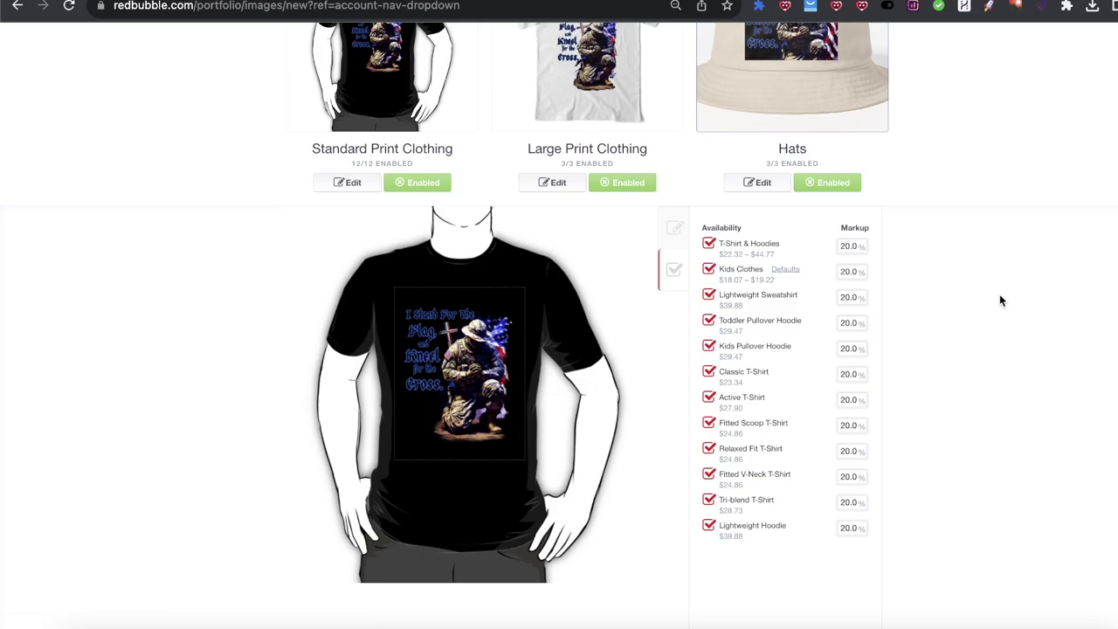
scroll(918, 466, down, 2)
click(785, 519)
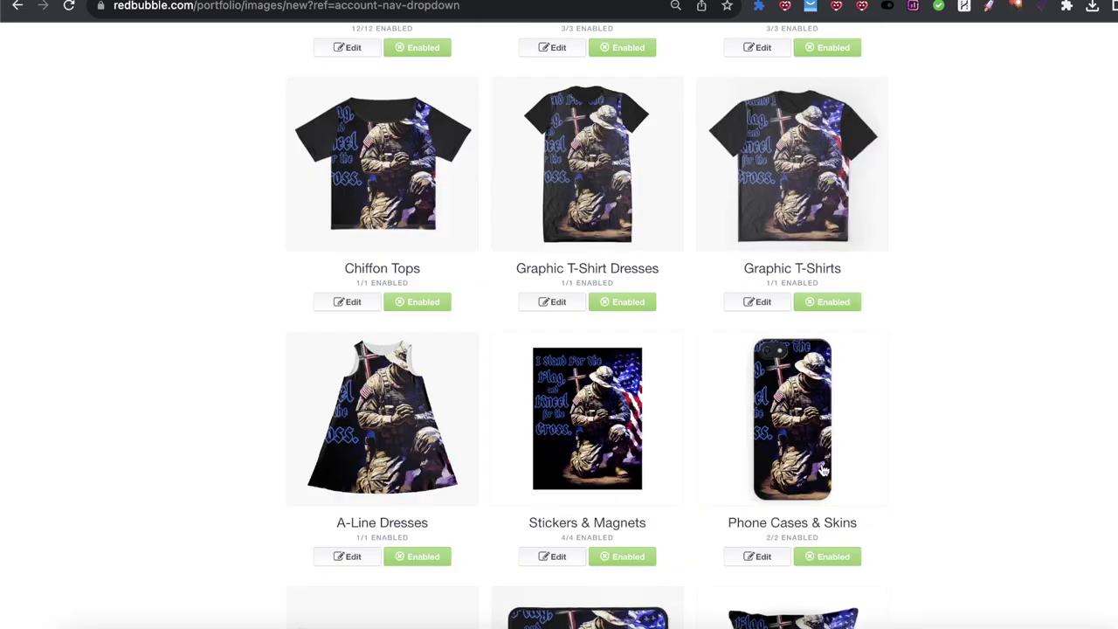
Set the default color of the Large Print Clothing Premium T-Shirt to black and apply the changes.
scroll(559, 349, up, 4)
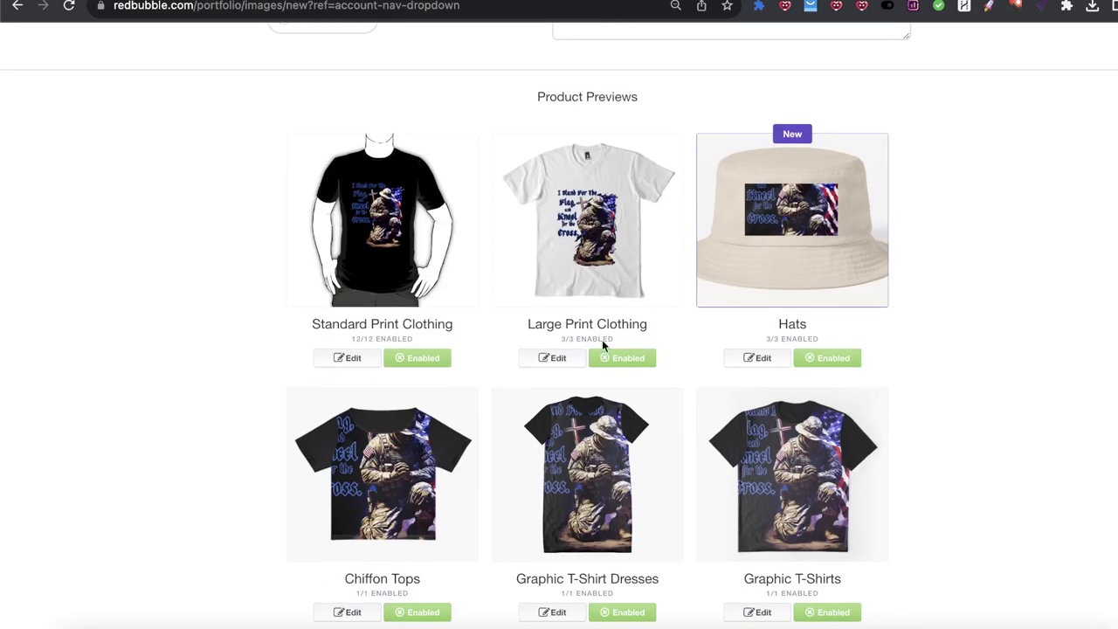
click(552, 358)
scroll(812, 502, down, 3)
click(752, 400)
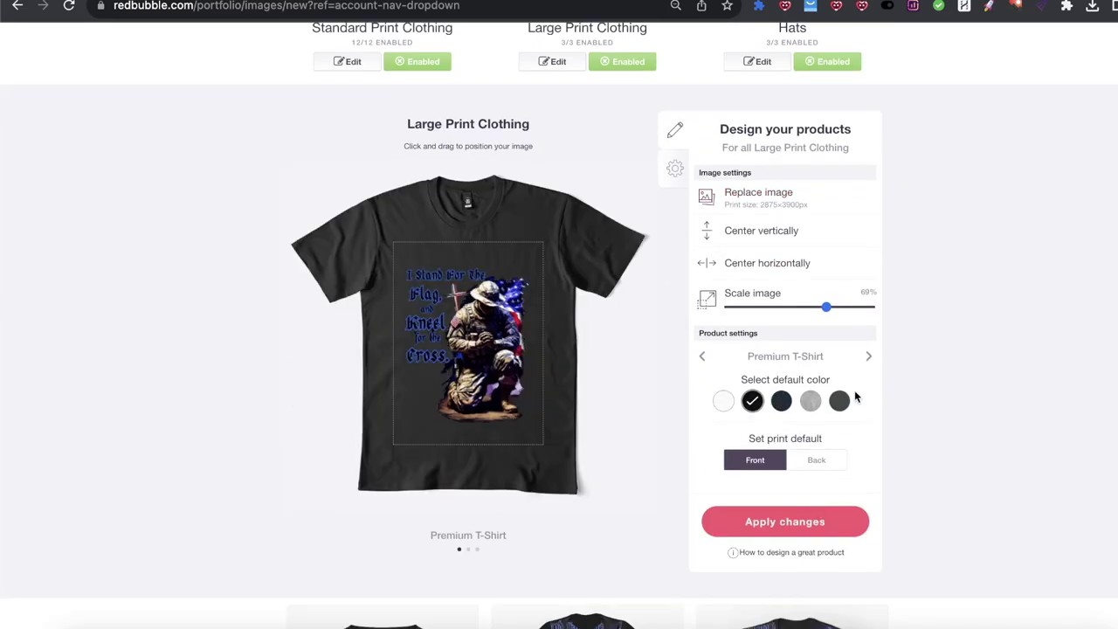
click(822, 522)
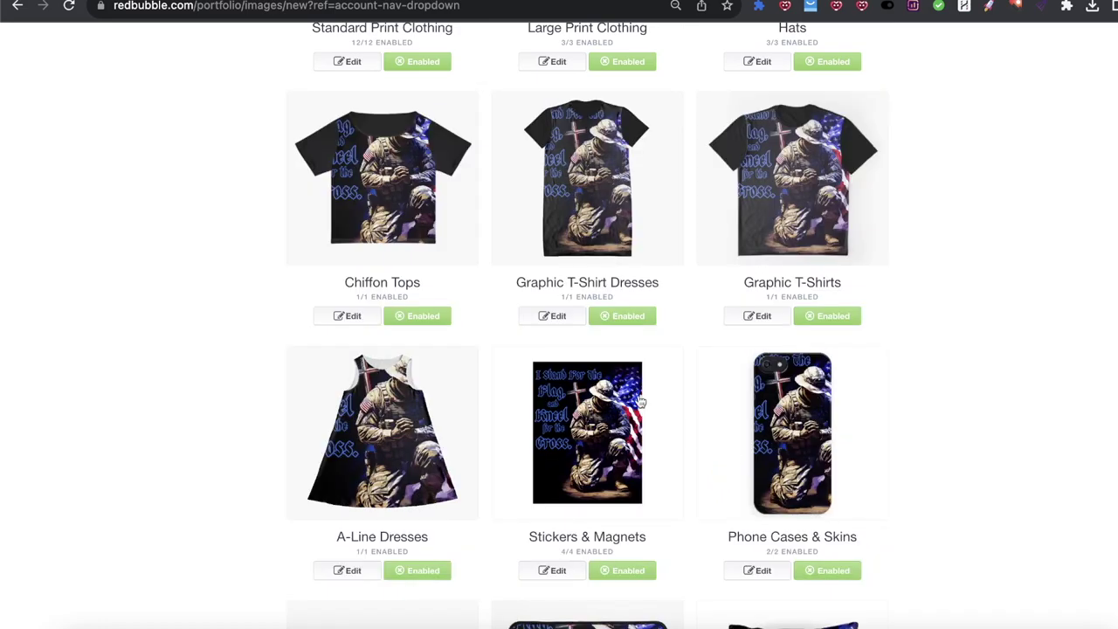
scroll(765, 365, up, 2)
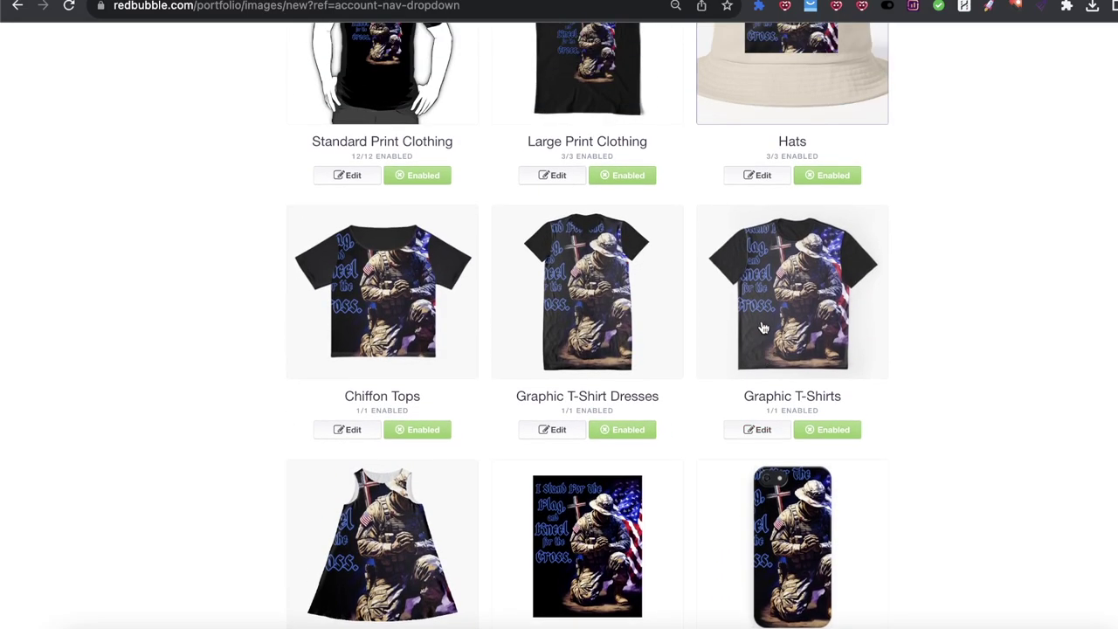
scroll(743, 367, up, 5)
scroll(724, 478, down, 20)
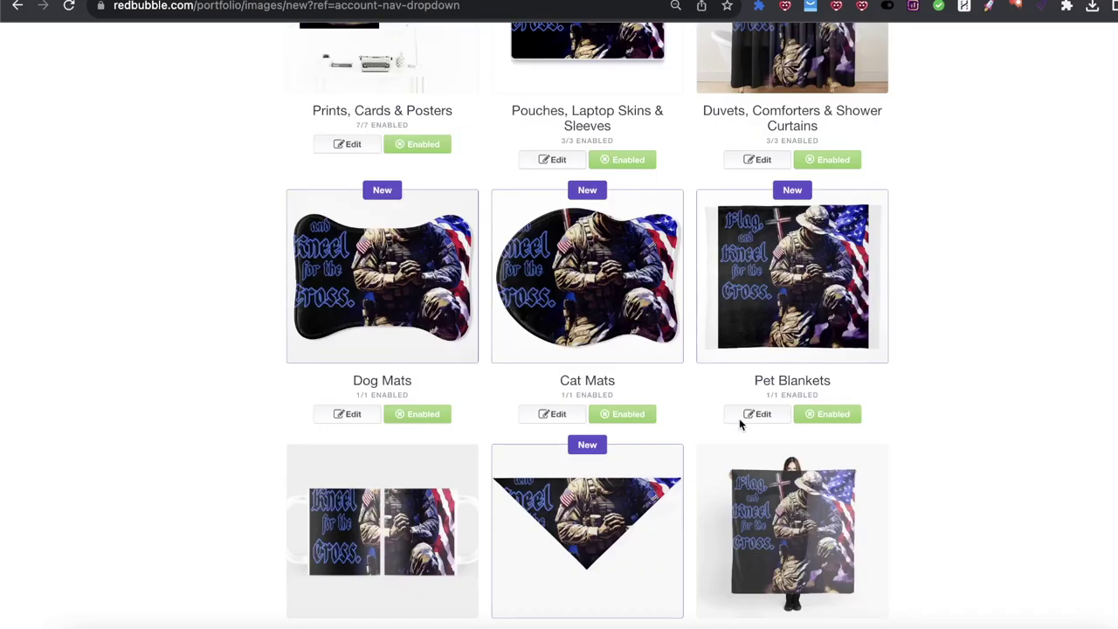
scroll(766, 471, up, 20)
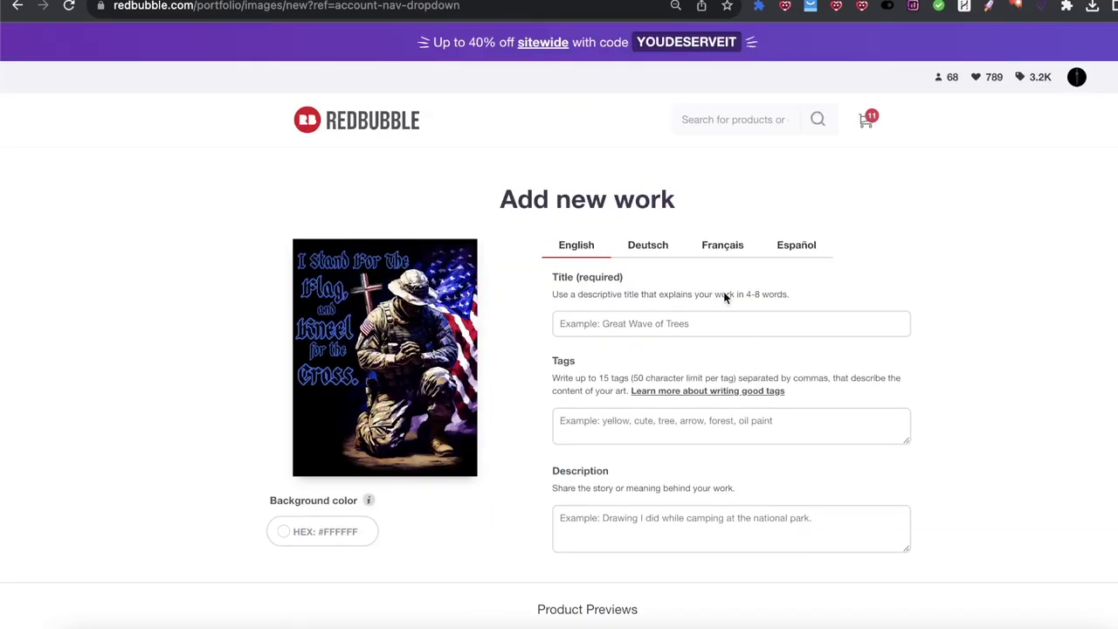
scroll(734, 418, down, 15)
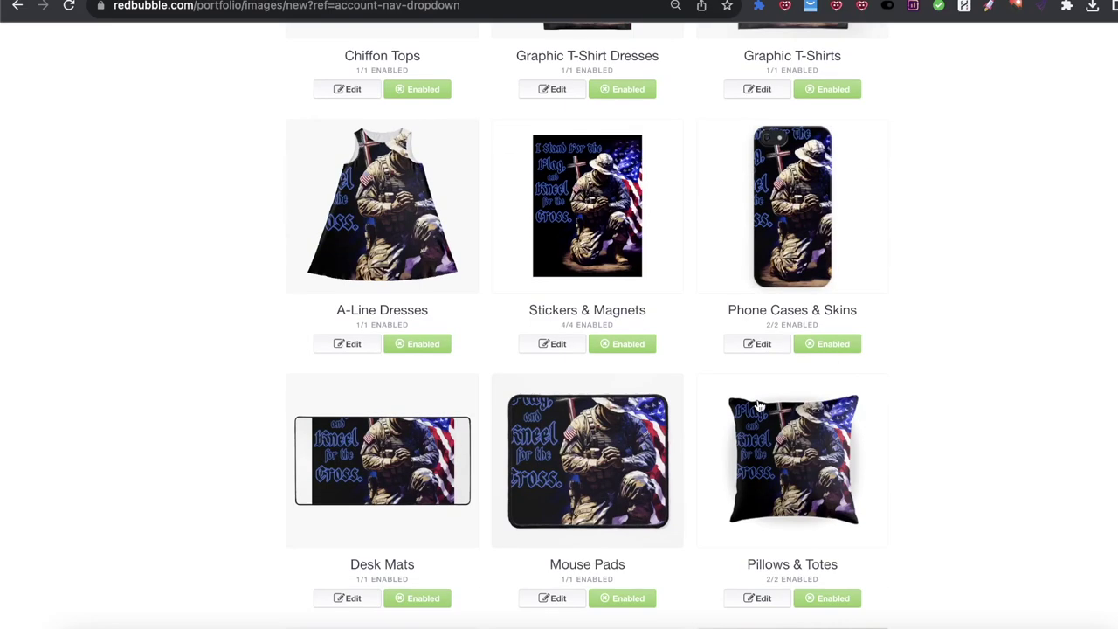
Open Desk Mats for editing and scale the design image to 51%.
scroll(749, 421, down, 1)
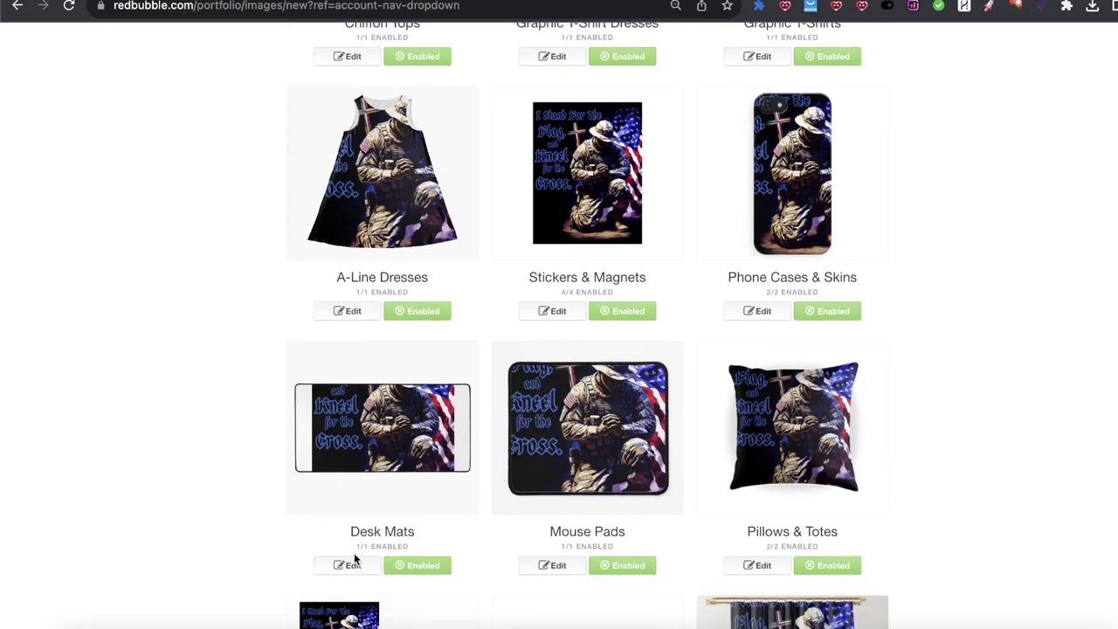
click(349, 566)
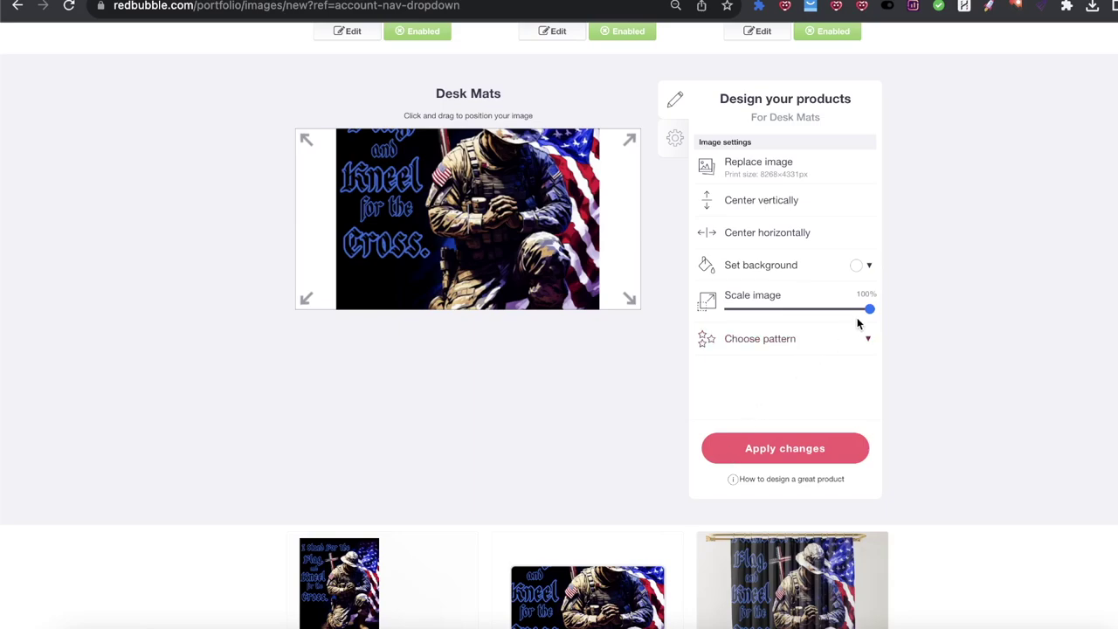
drag(870, 308, 801, 309)
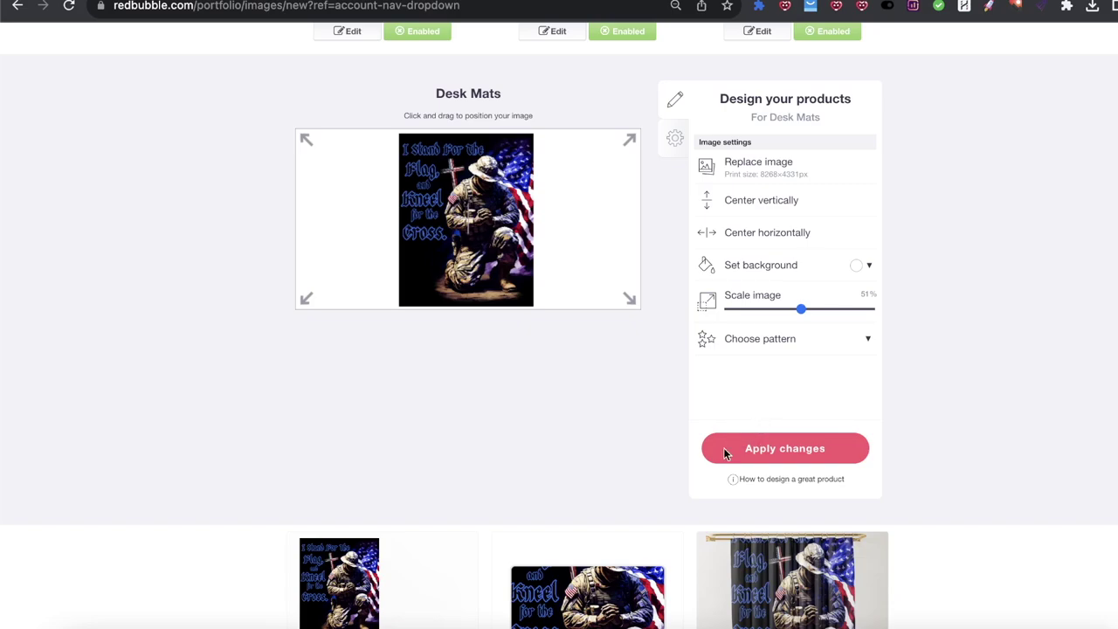
scroll(498, 167, up, 15)
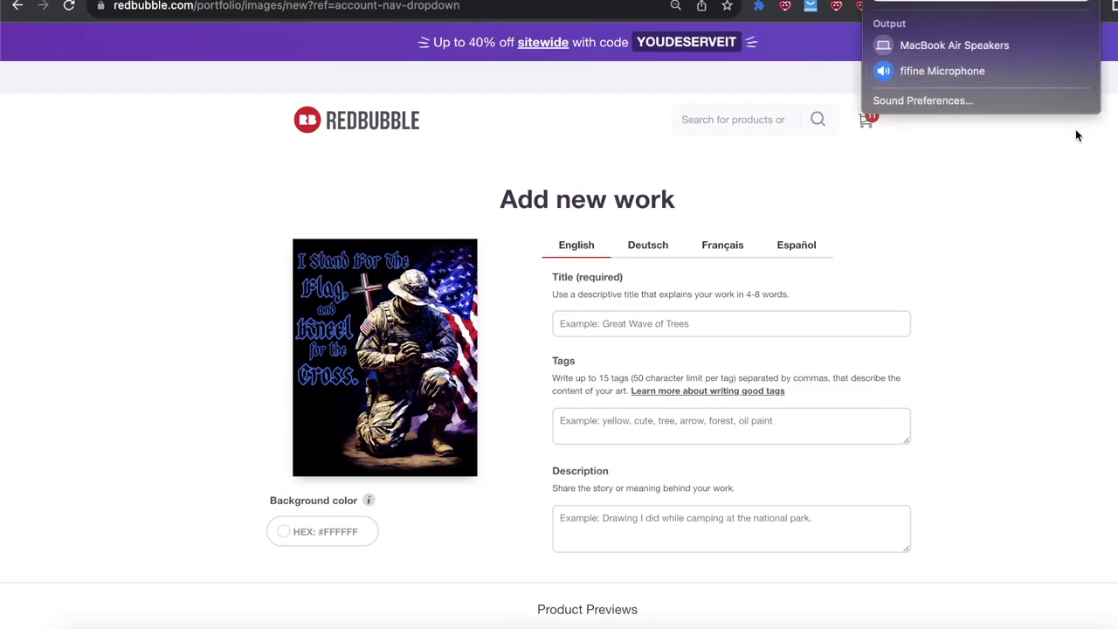
Examine the Redbubble search results for "i stand for the flag i kneel for the cross", including the number of results.
click(1107, 219)
scroll(991, 329, down, 2)
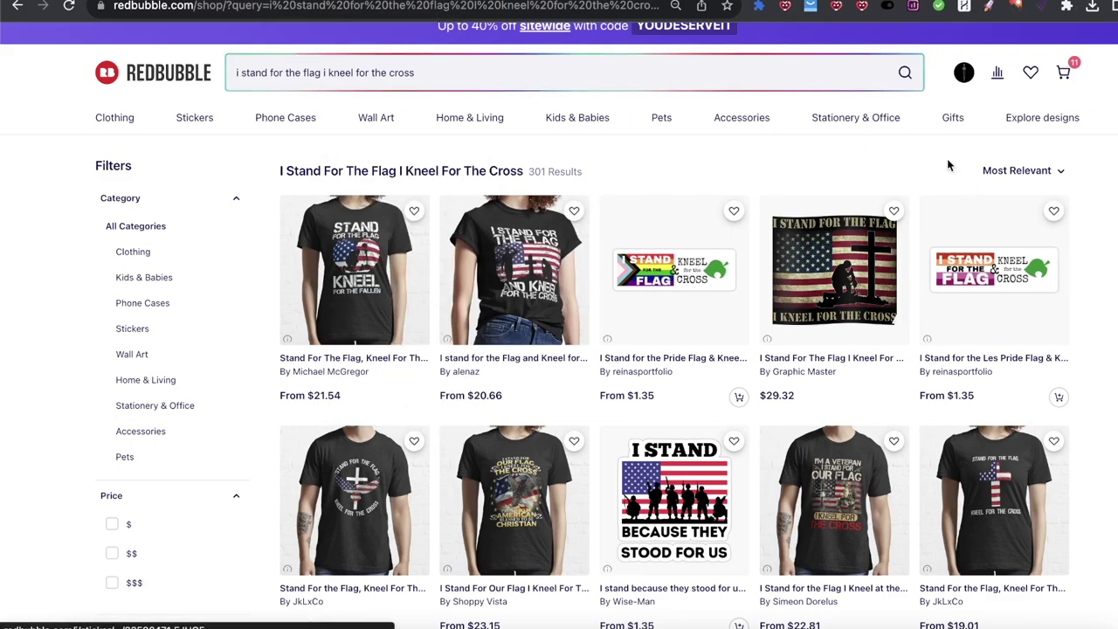
scroll(741, 405, down, 12)
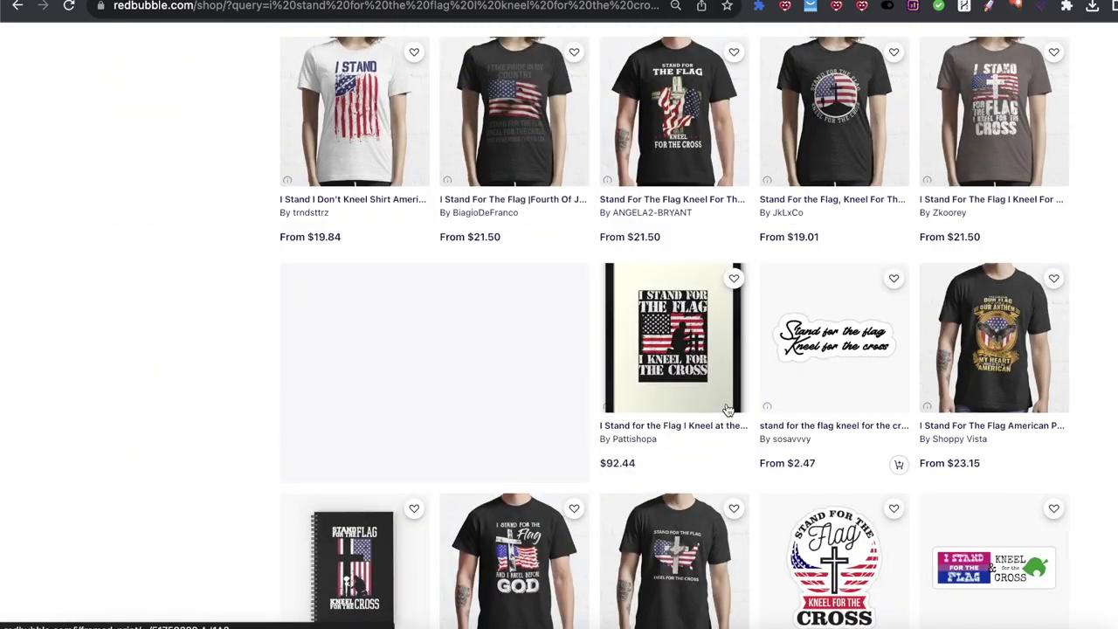
scroll(733, 409, up, 15)
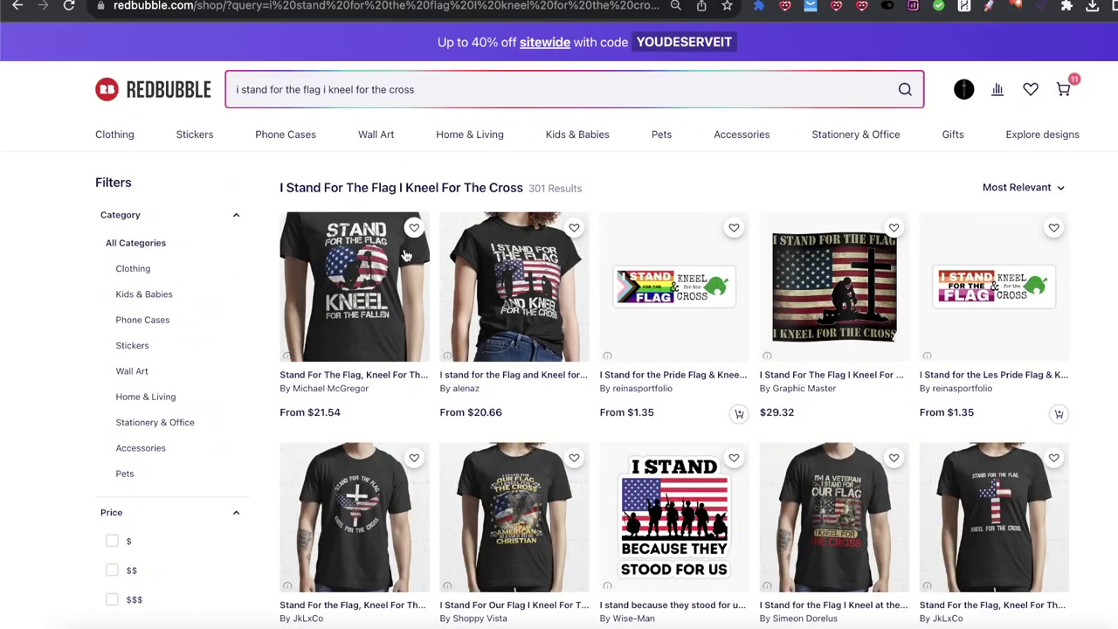
drag(503, 188, 594, 189)
click(595, 184)
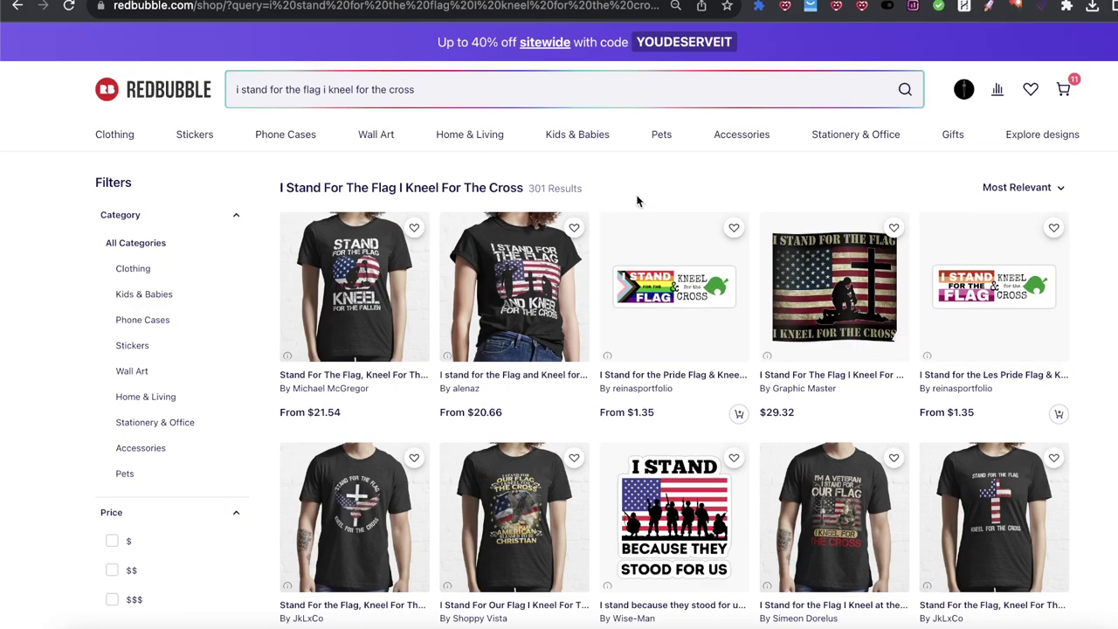
Grab the tags from the search results with the RB Rocket Tagger extension and go through the collected list.
click(990, 8)
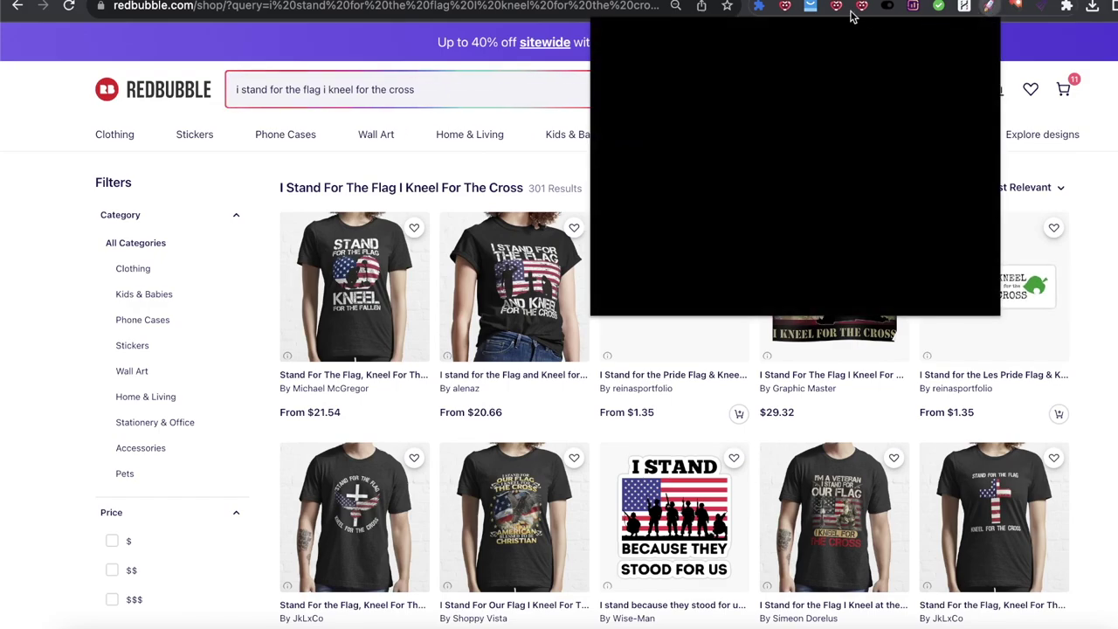
click(811, 96)
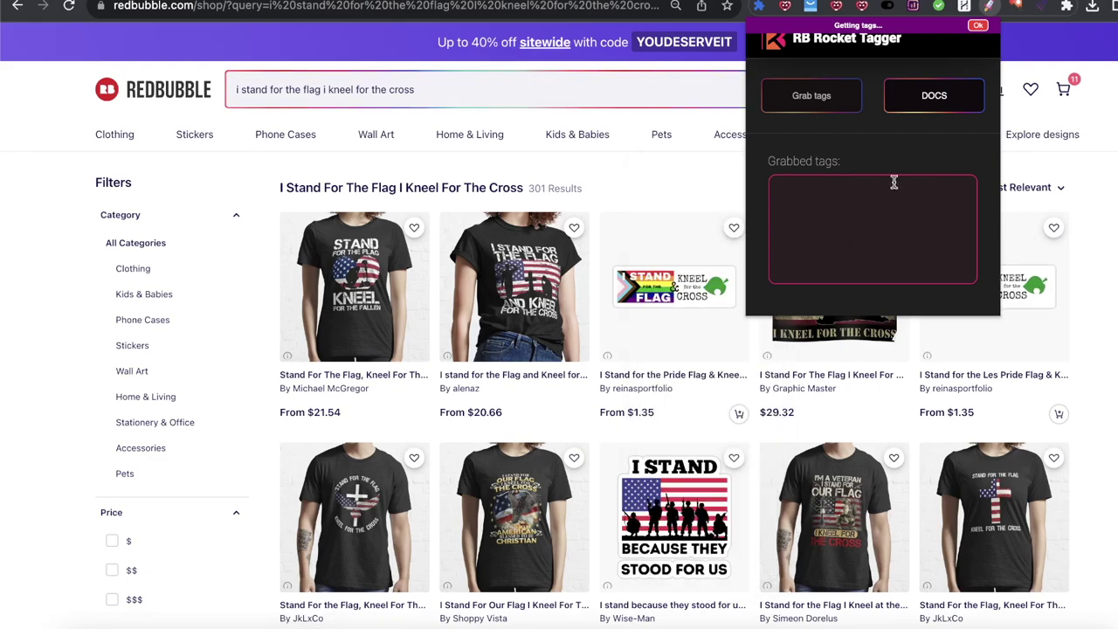
scroll(967, 451, down, 15)
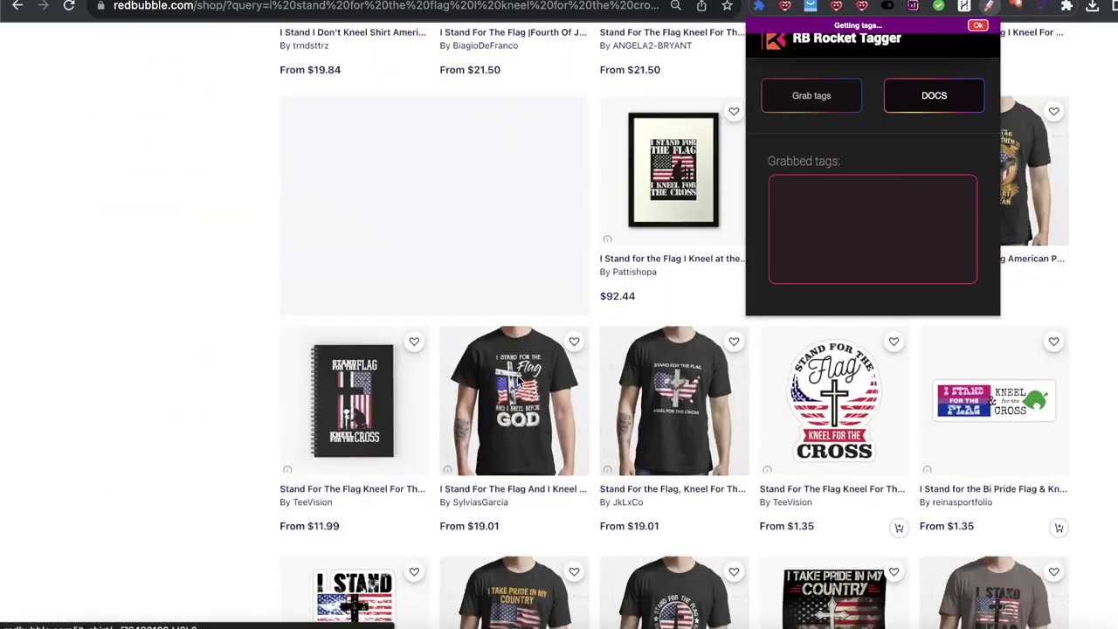
scroll(834, 222, down, 3)
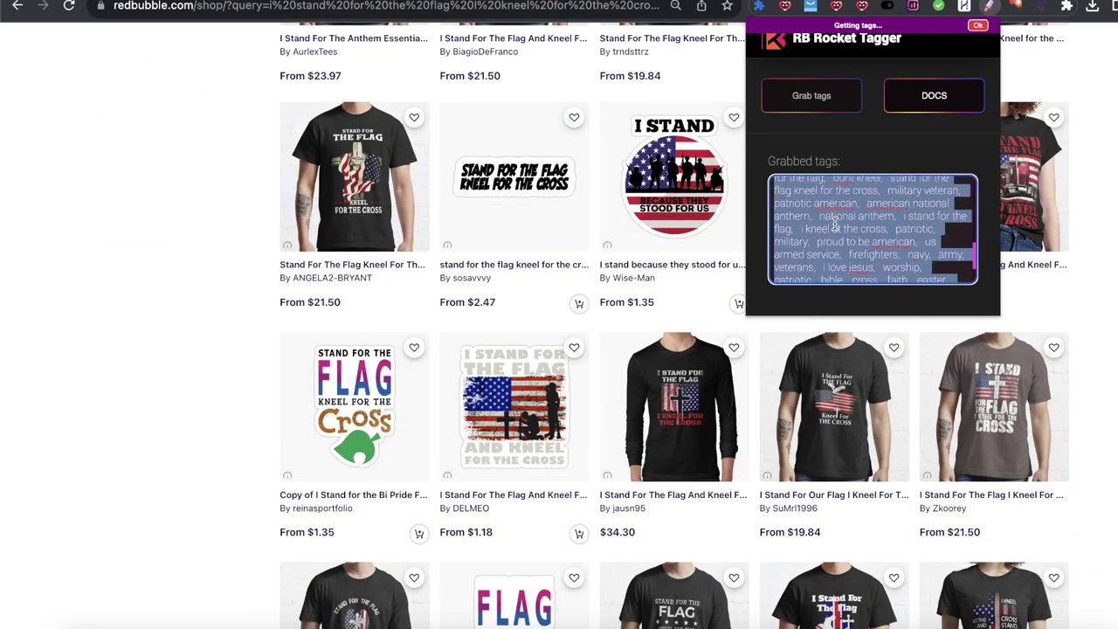
scroll(836, 229, down, 3)
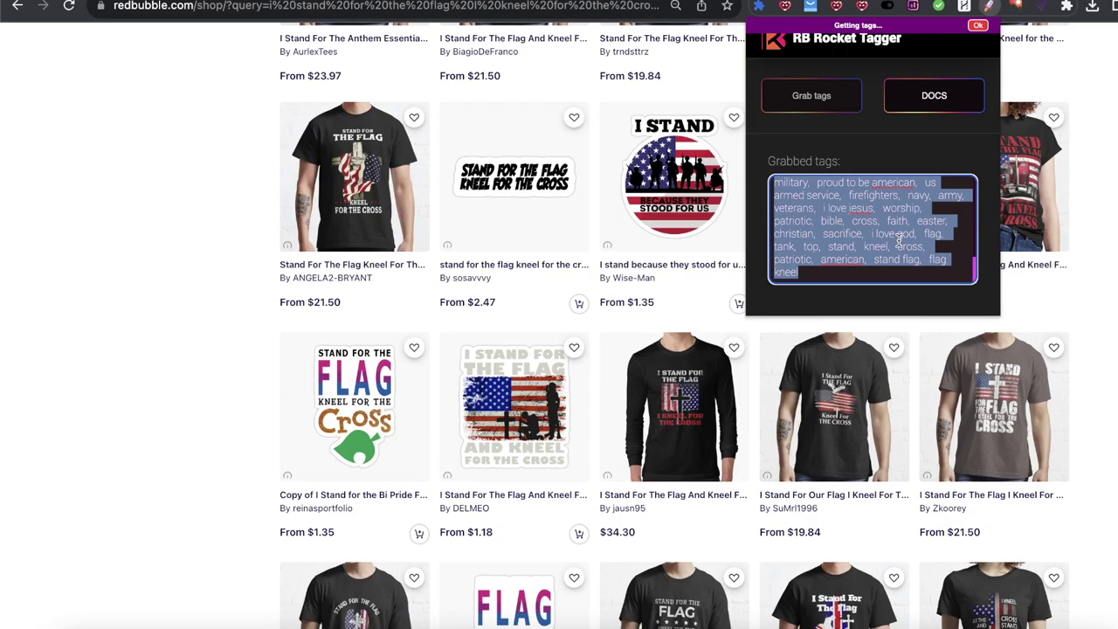
Switch to Notes, create a new note and paste the grabbed tags into it.
click(473, 622)
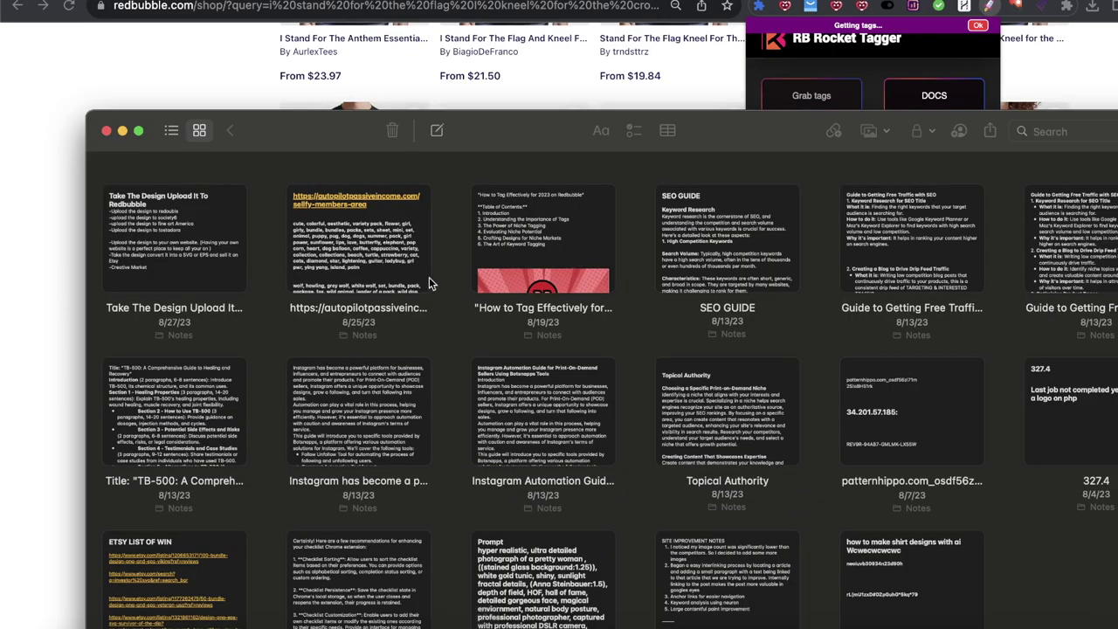
click(430, 131)
key(super+v)
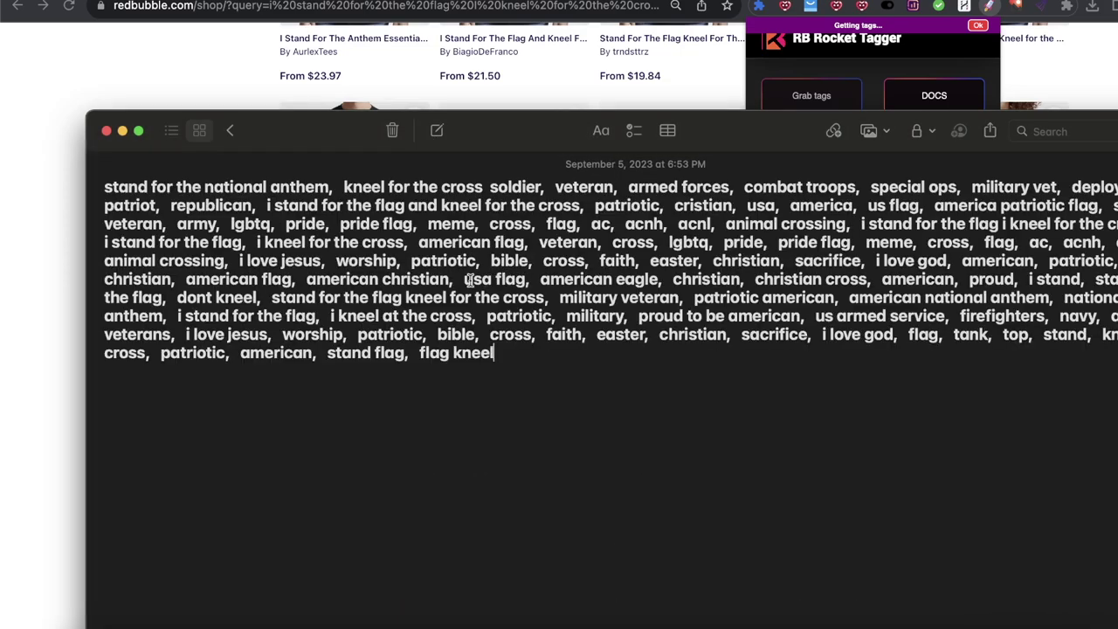
drag(559, 142, 524, 327)
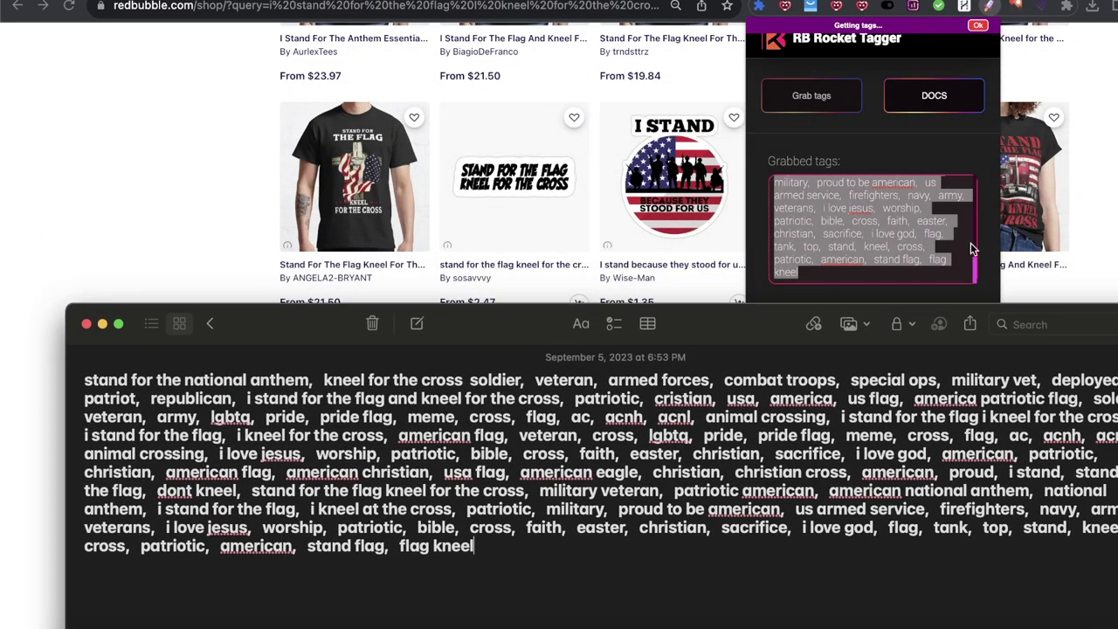
Review the grabbed tags in RB Rocket Tagger and their copy in the note.
click(837, 216)
key(super+a)
key(super+v)
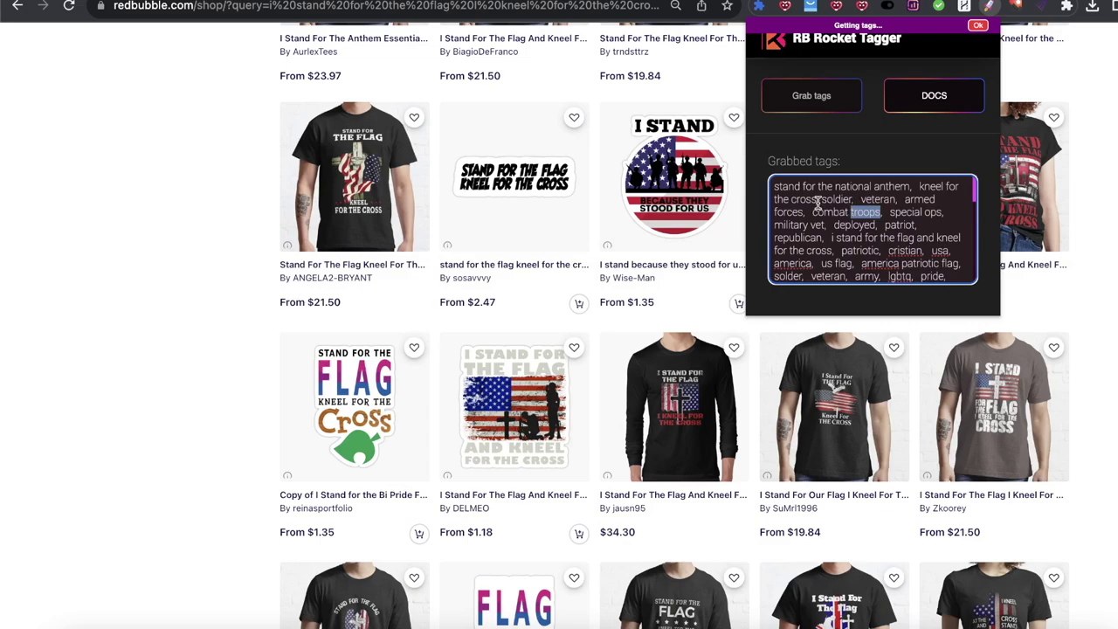
drag(817, 200, 873, 288)
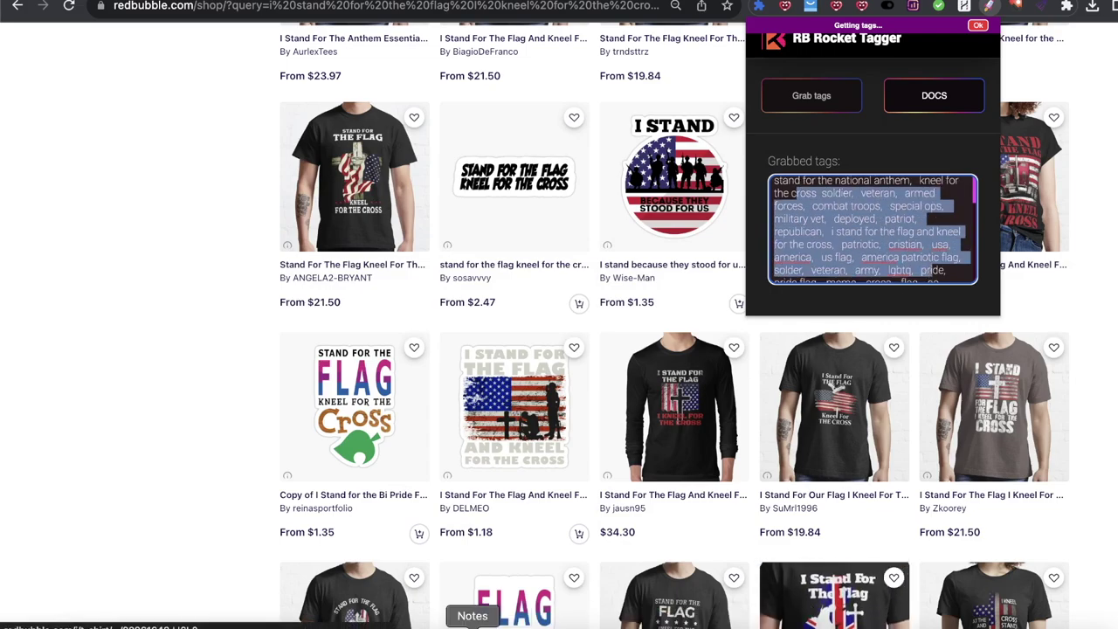
click(472, 626)
drag(519, 331, 519, 205)
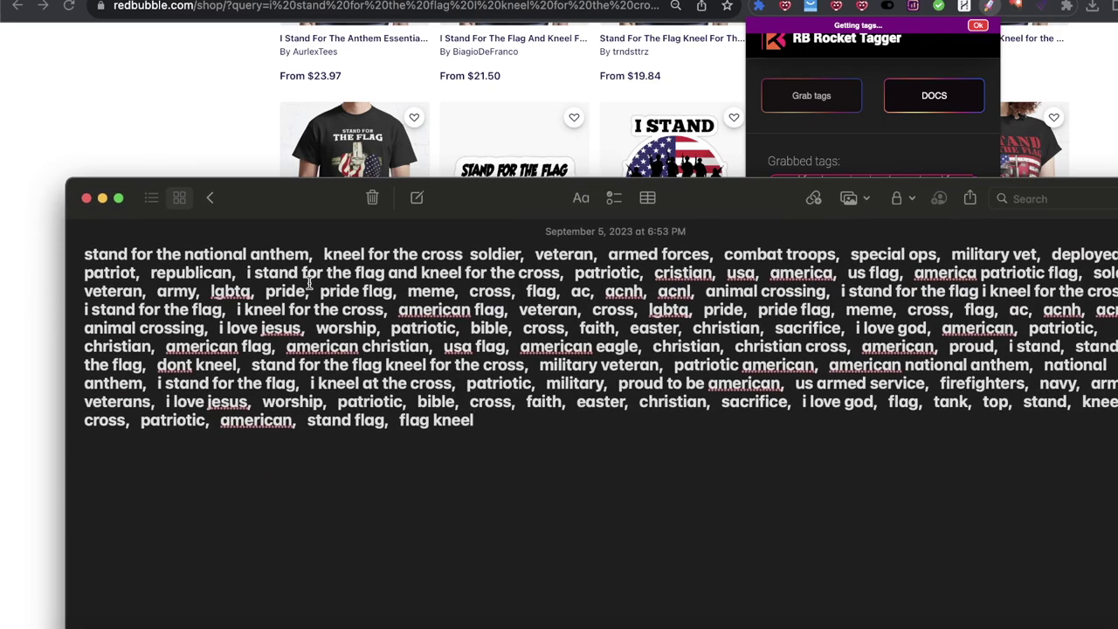
drag(81, 254, 191, 247)
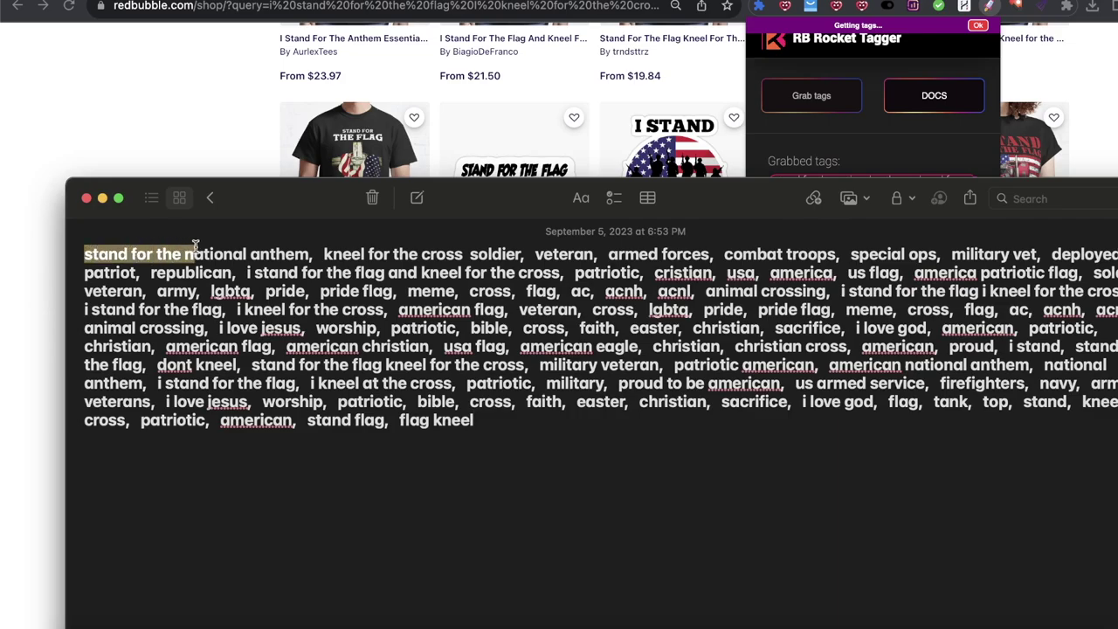
click(104, 132)
Copy the search phrase "i stand for the flag i kneel for the cross" and paste it on its own line above the tags in the note.
scroll(196, 130, up, 5)
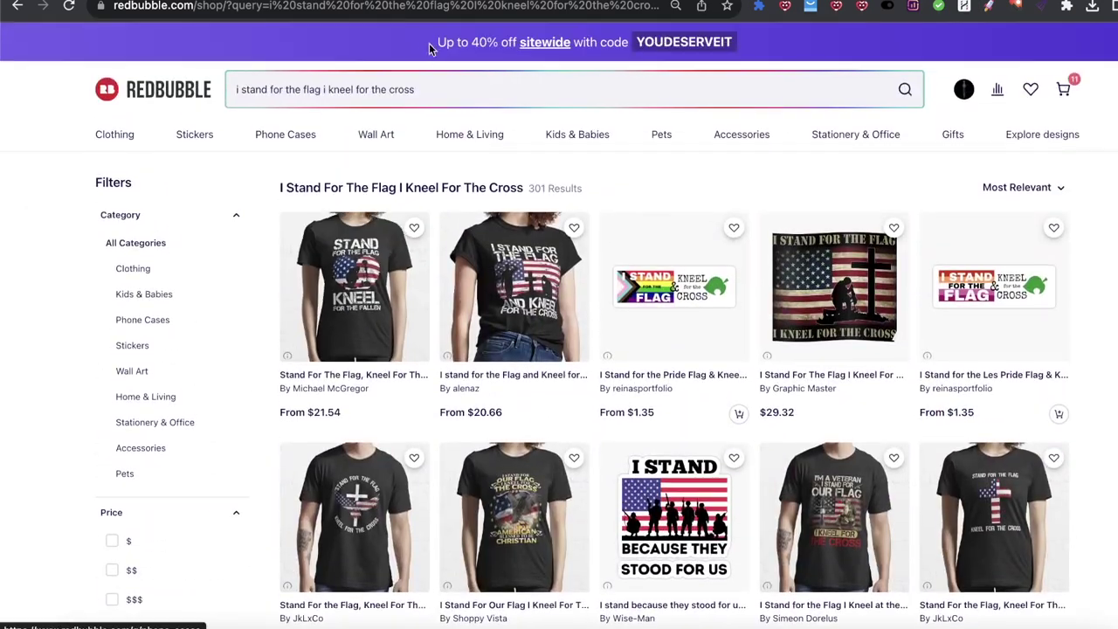
click(446, 86)
key(super+c)
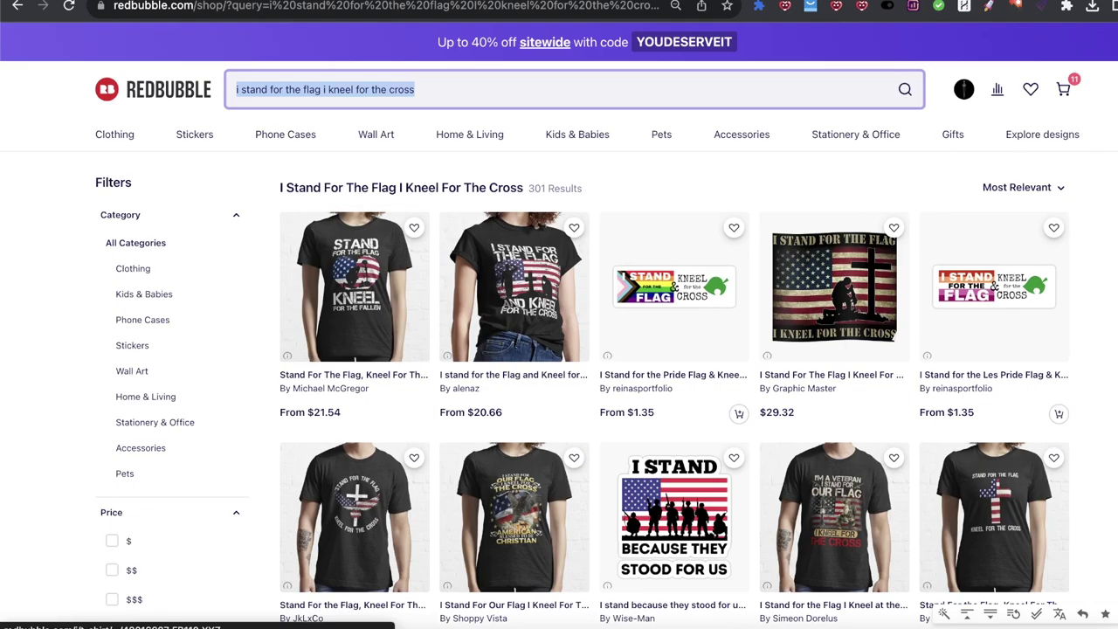
click(472, 625)
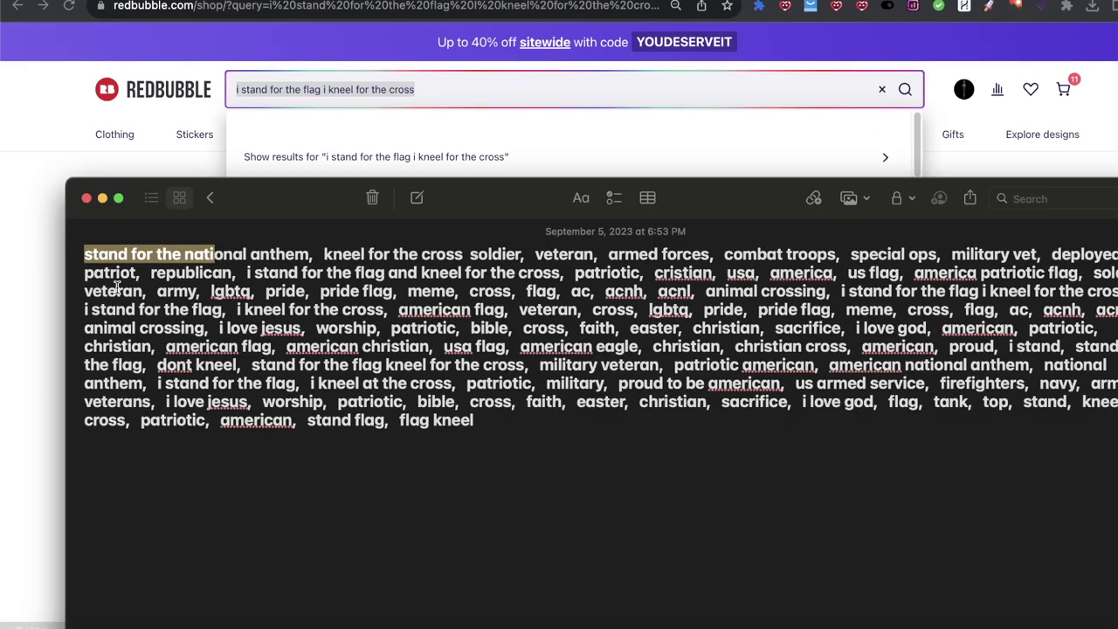
key(Left)
key(Return)
key(Return)
key(Up)
key(Up)
key(super+v)
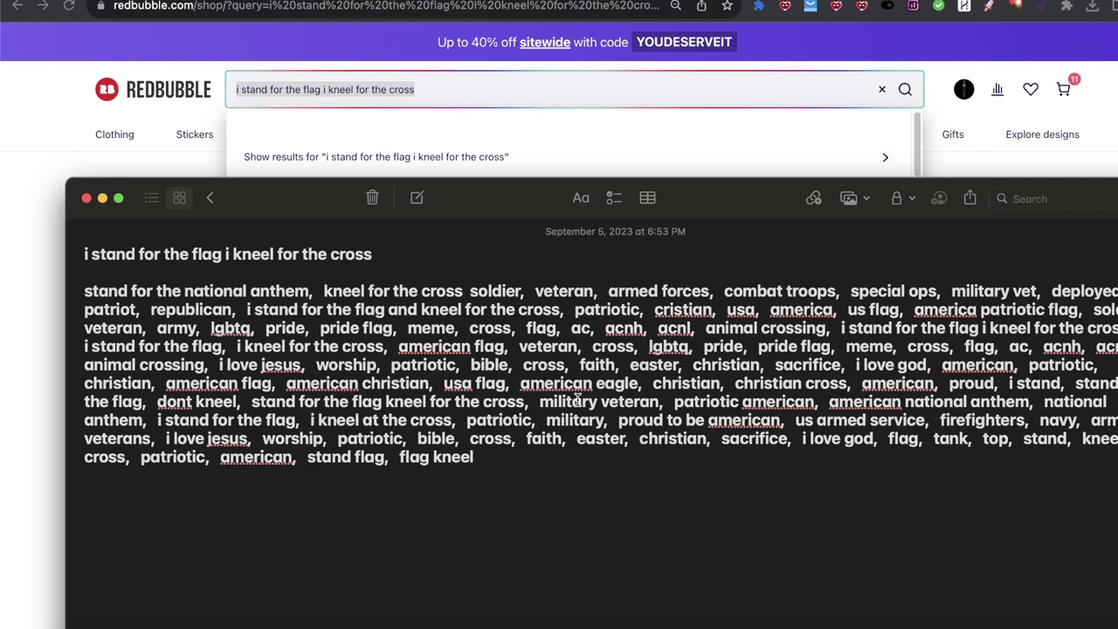
Return to the Redbubble results and sort them by Best Selling.
click(68, 191)
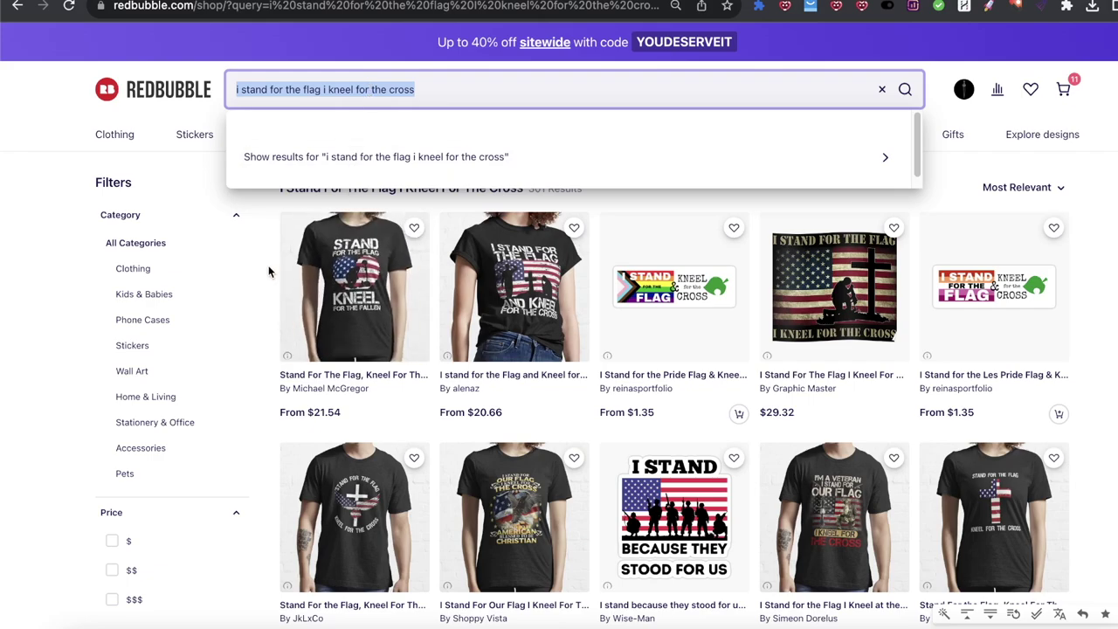
click(1111, 413)
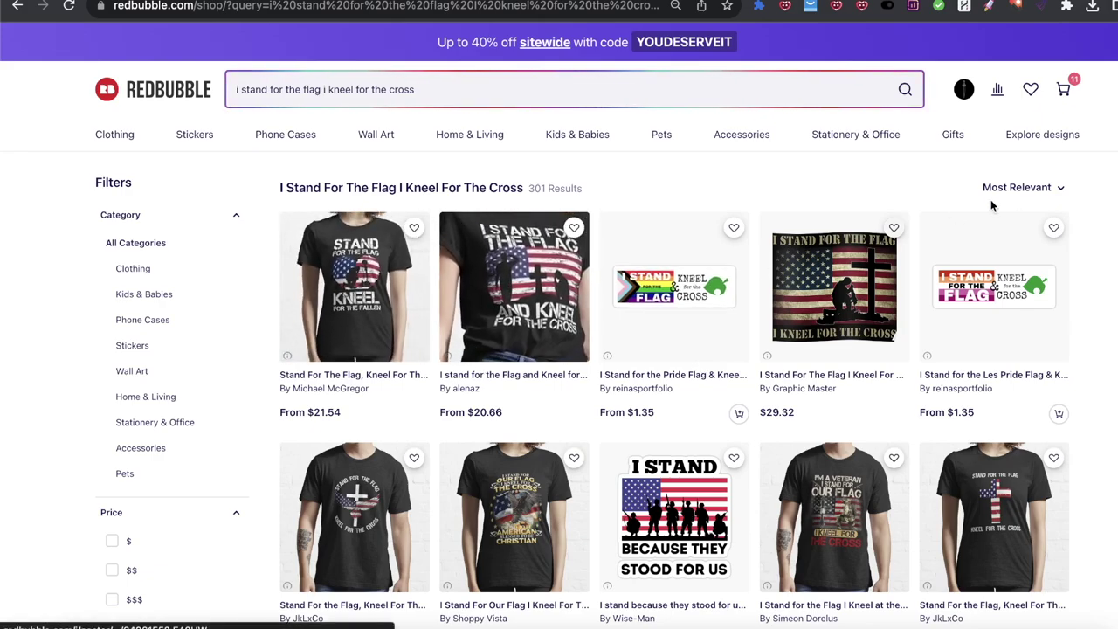
click(1035, 187)
click(1022, 239)
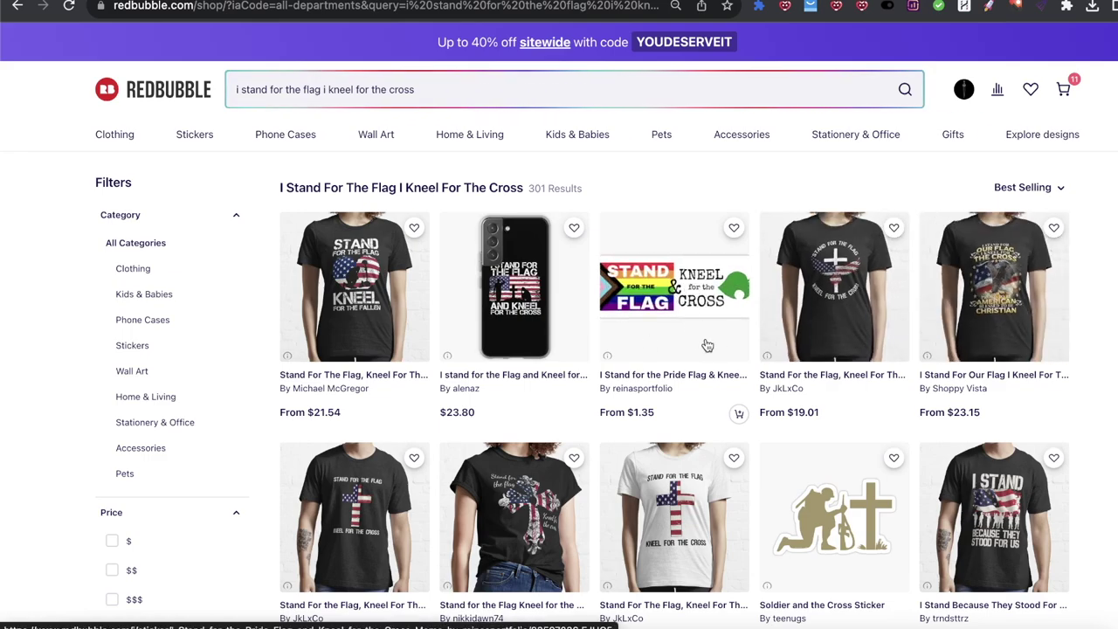
scroll(905, 483, down, 1)
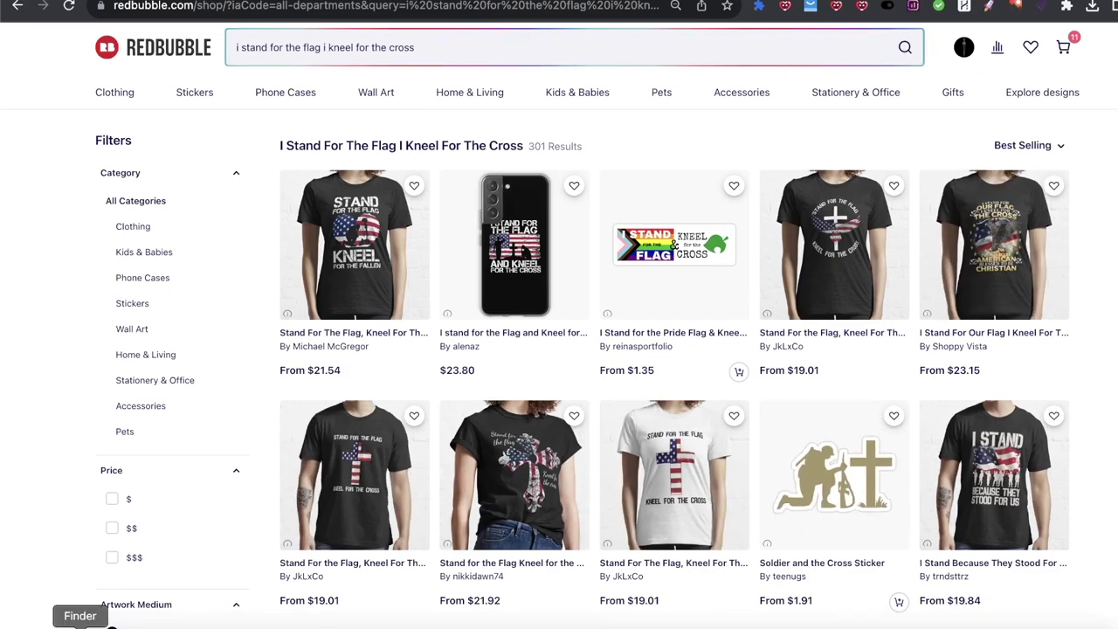
Open soldier .png and (Bulk 1) City (21).png from Finder to compare the transparent and black-background designs, and close the windows.
click(80, 622)
double_click(599, 63)
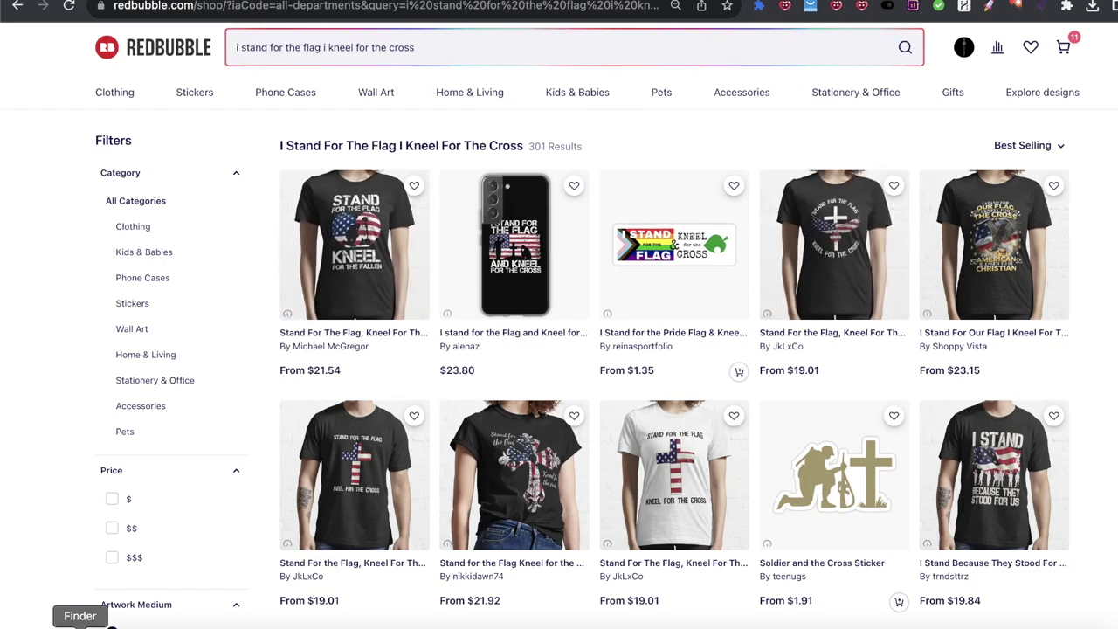
click(80, 622)
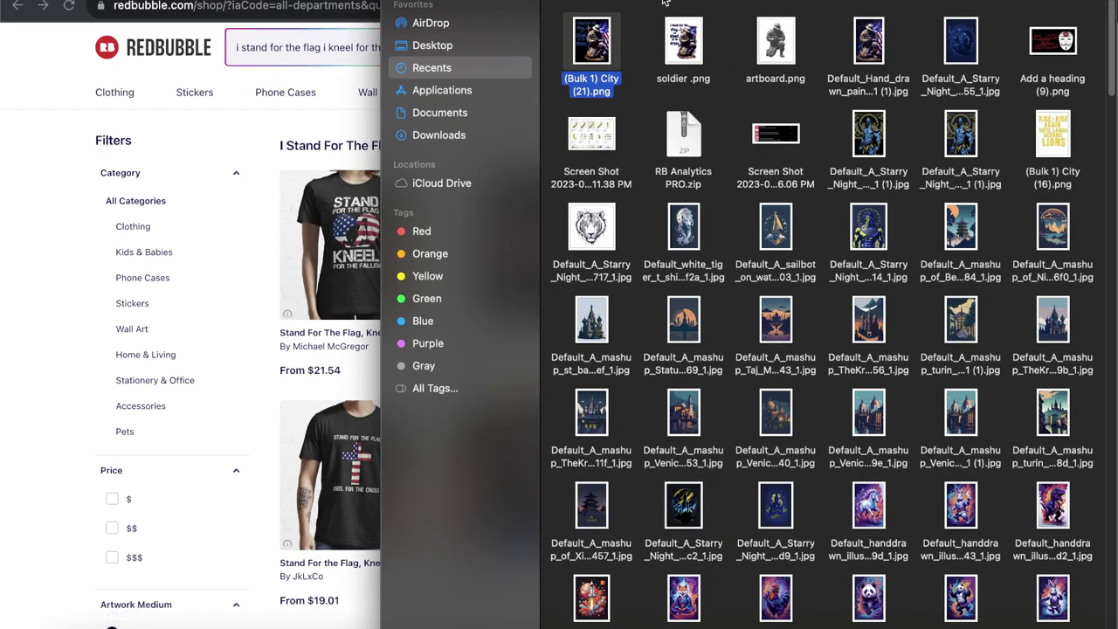
drag(659, 4, 762, 62)
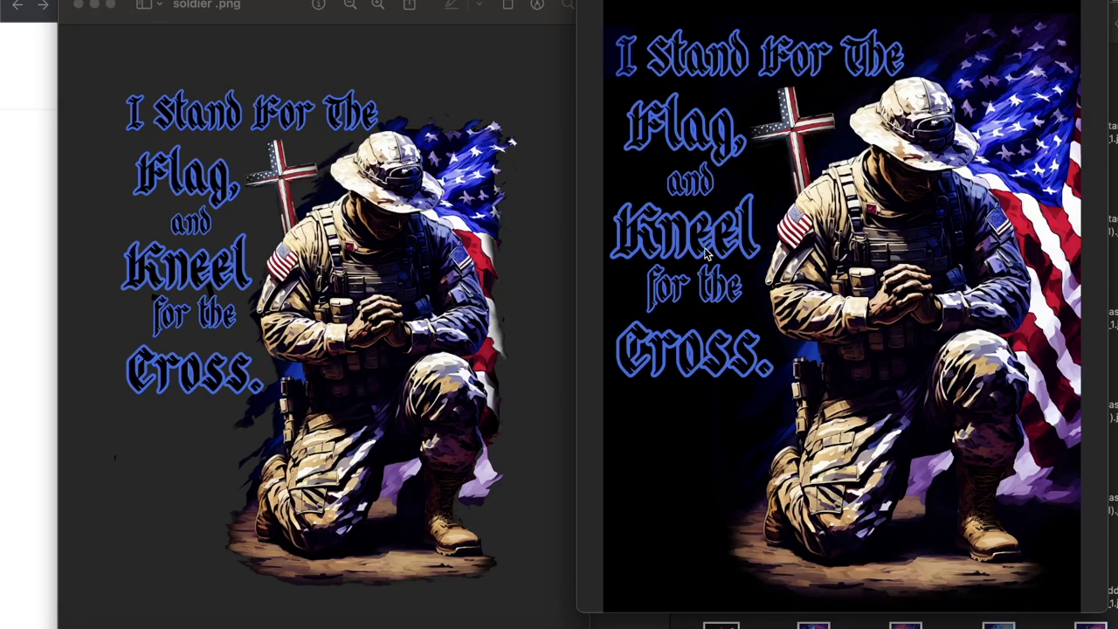
click(85, 12)
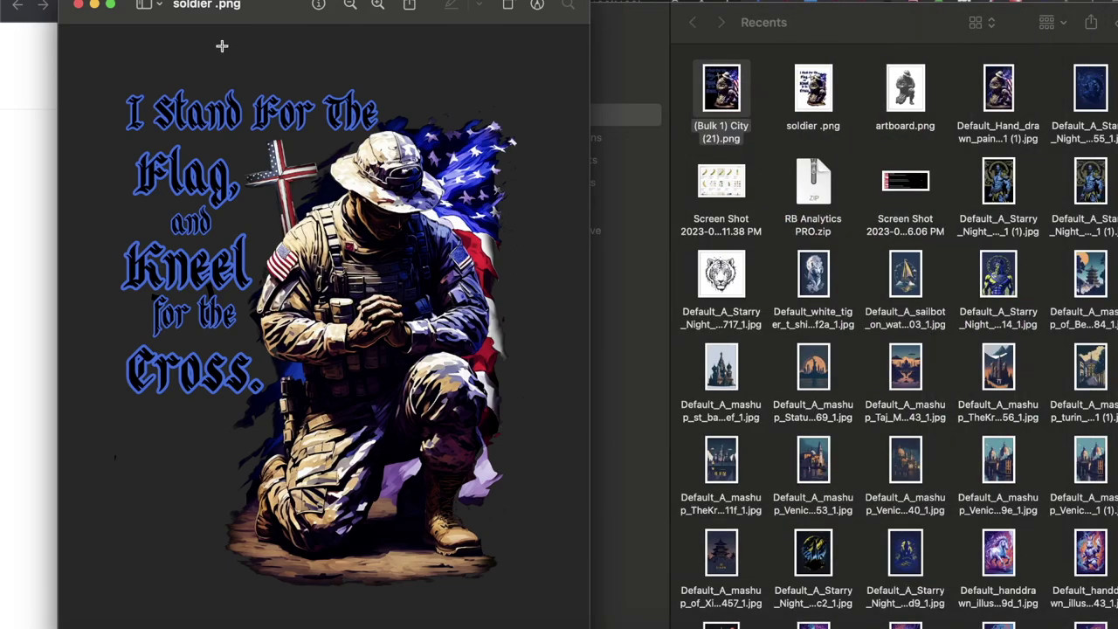
click(77, 6)
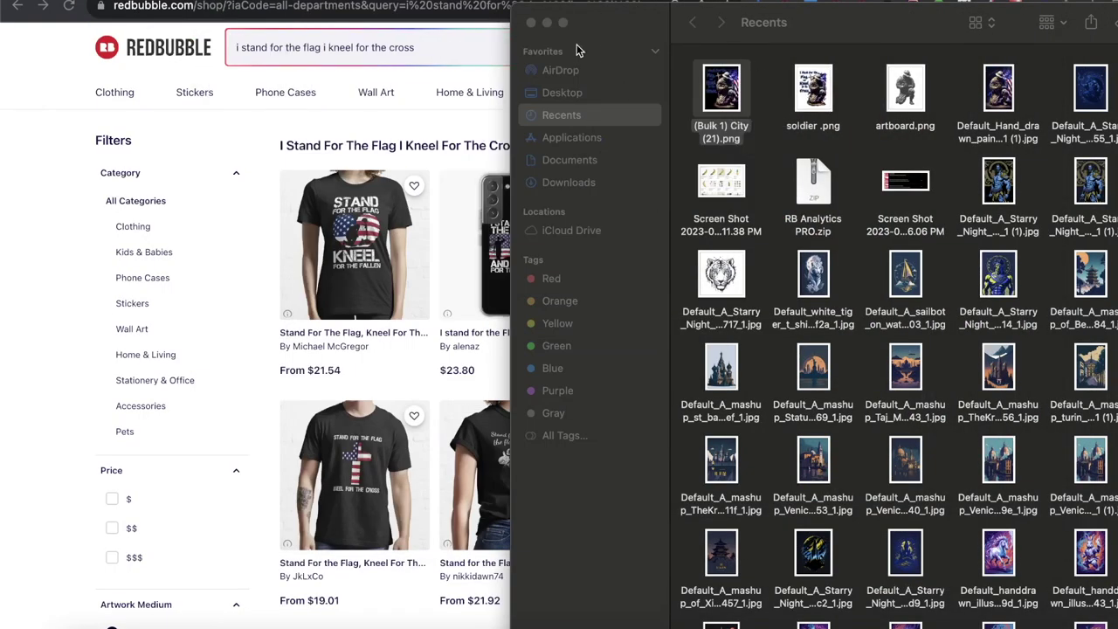
click(530, 22)
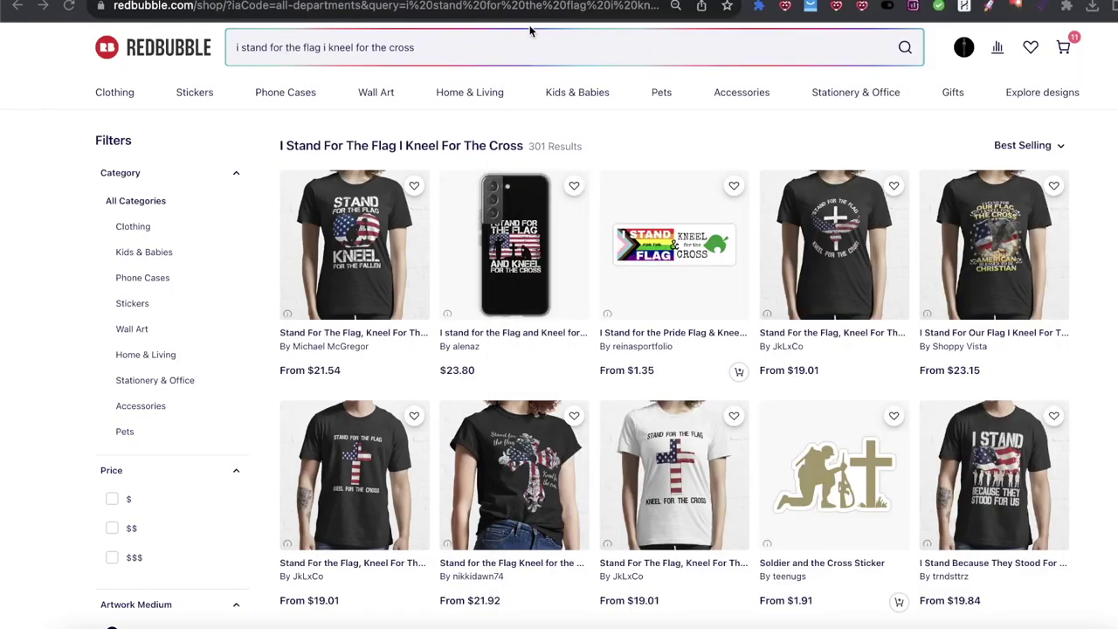
Search Redbubble for "american" and look over the listings and related tags in the results.
click(499, 58)
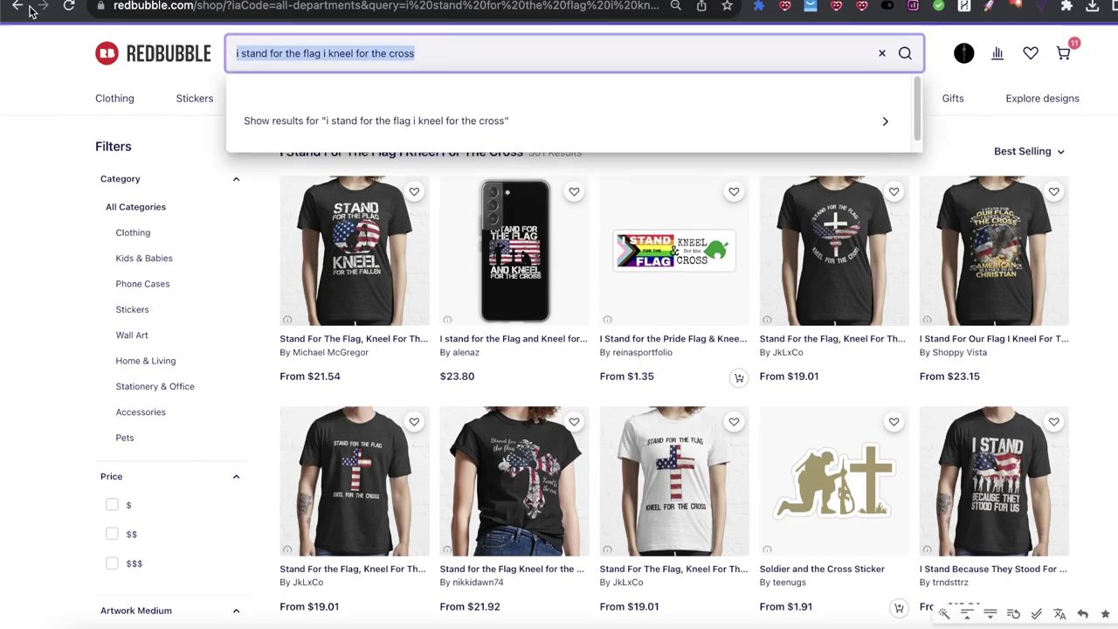
text(mar)
key(BackSpace)
key(BackSpace)
key(BackSpace)
text(american)
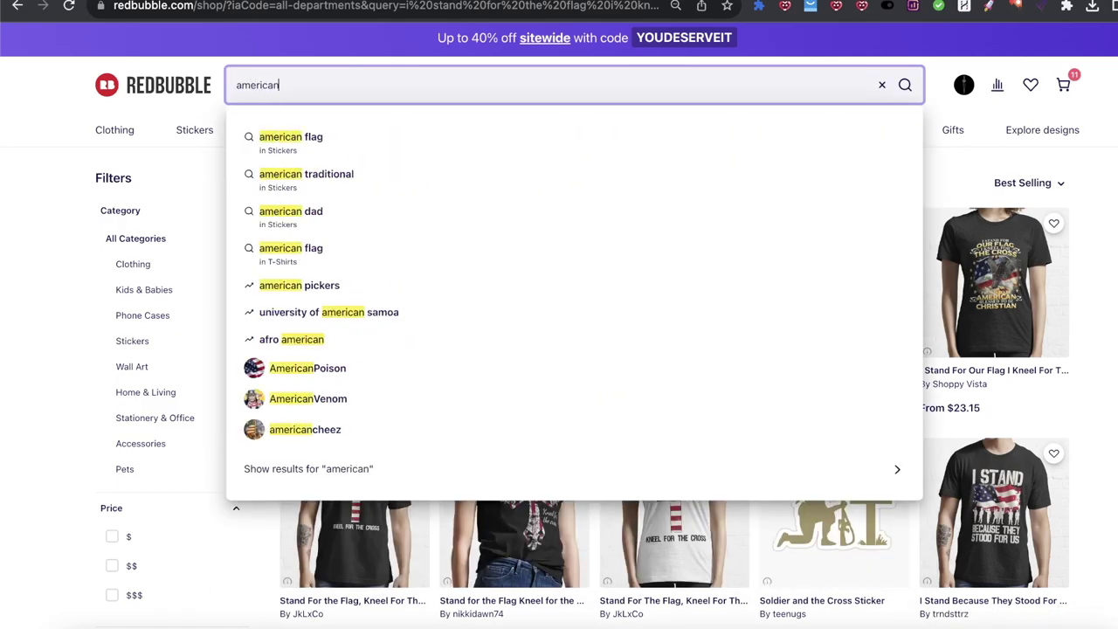
key(Return)
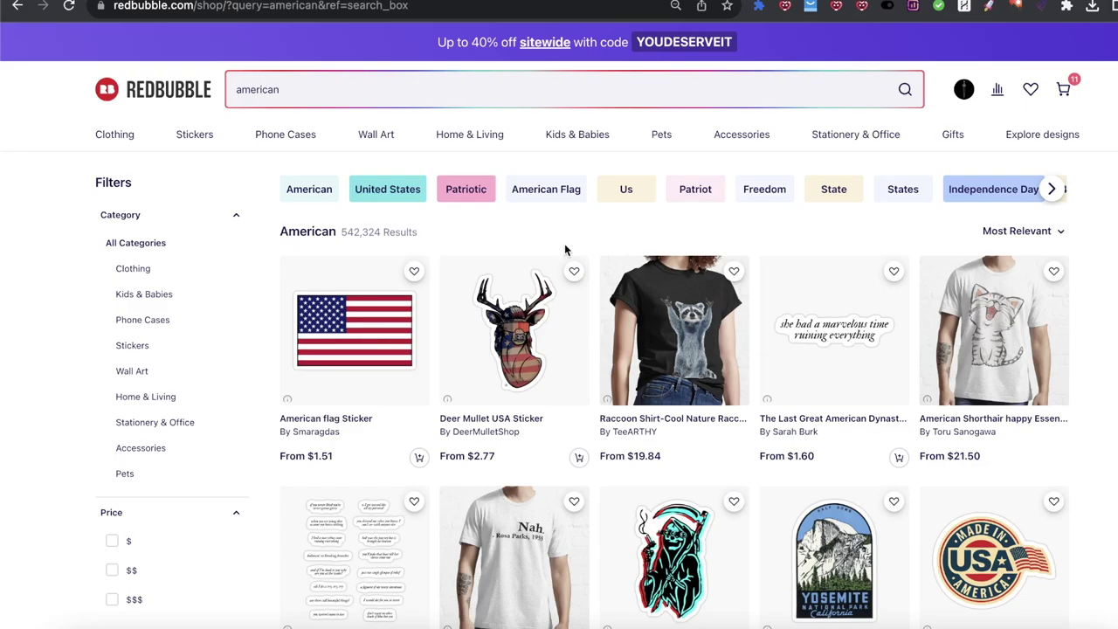
drag(333, 226, 415, 233)
click(466, 230)
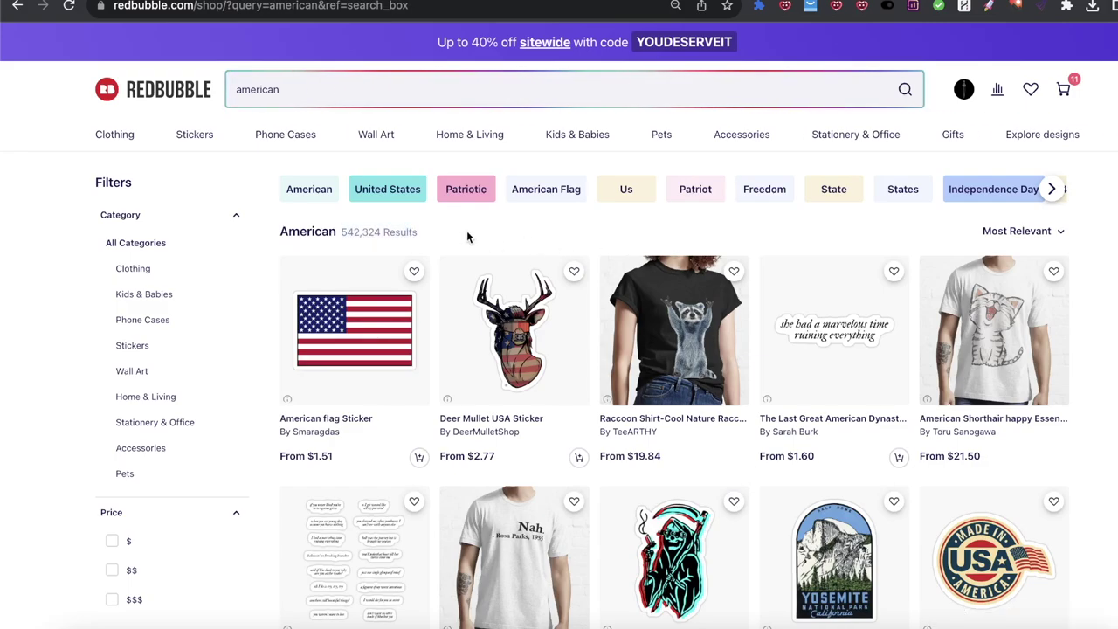
scroll(736, 292, down, 15)
scroll(702, 282, up, 20)
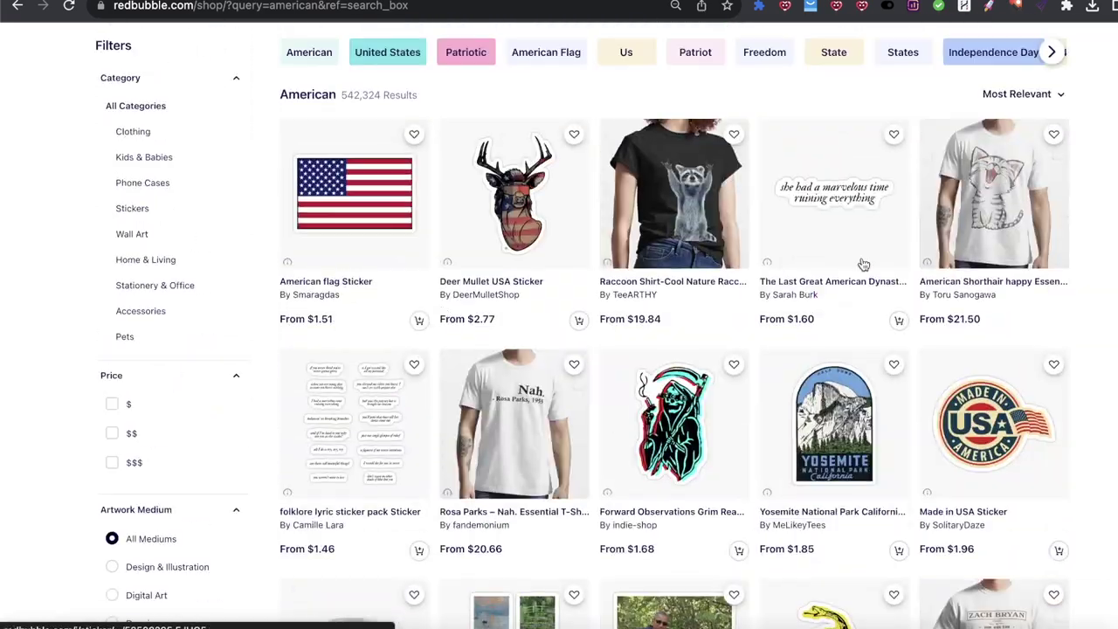
click(989, 7)
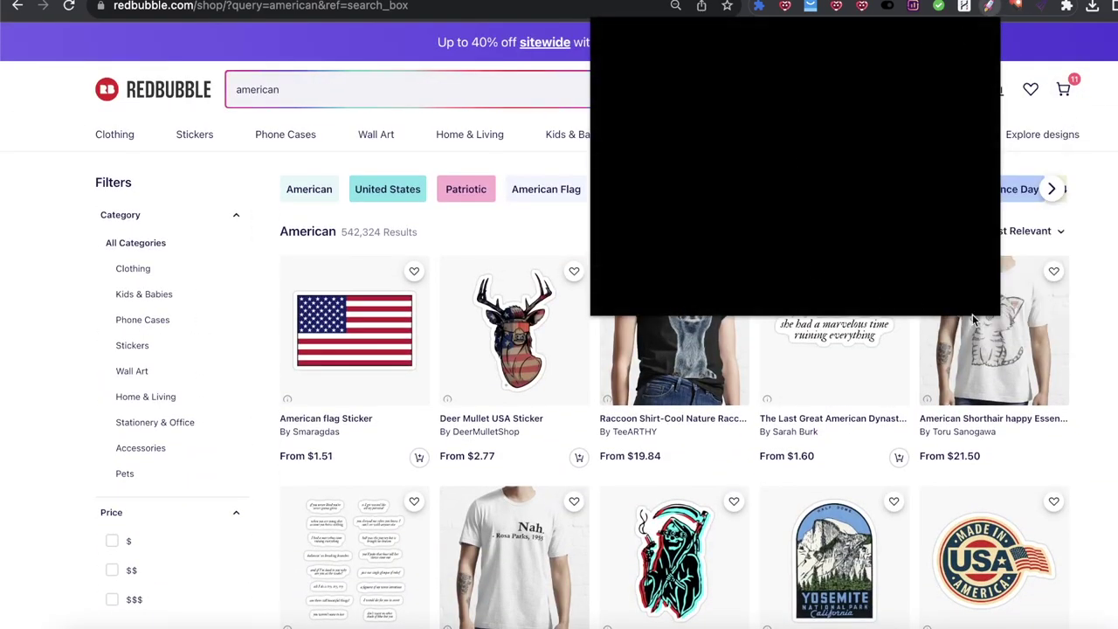
click(1040, 622)
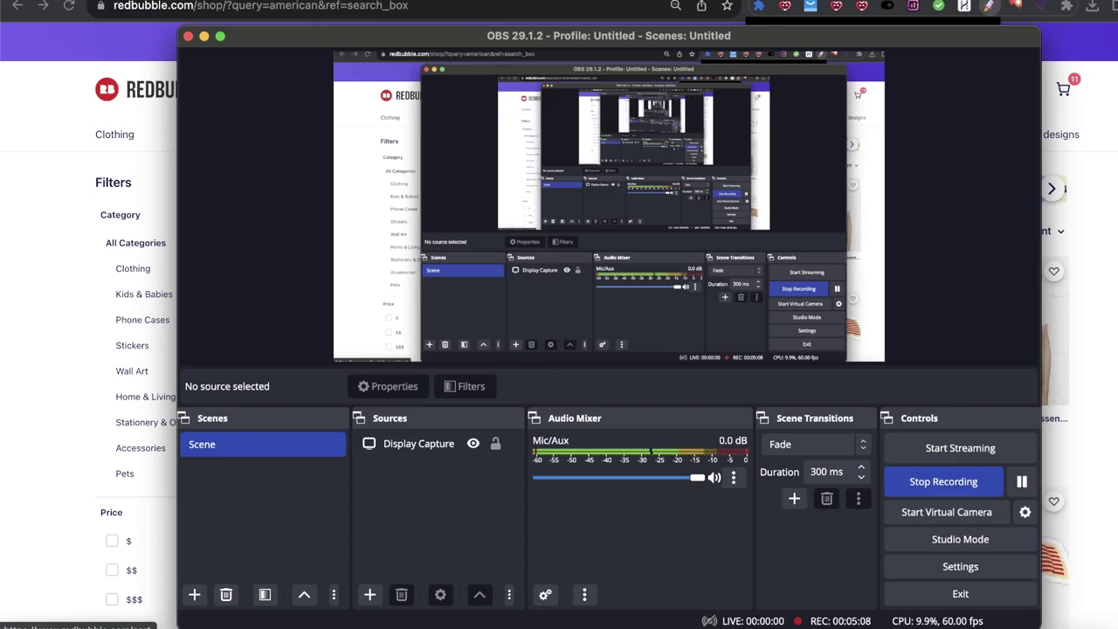
click(1055, 556)
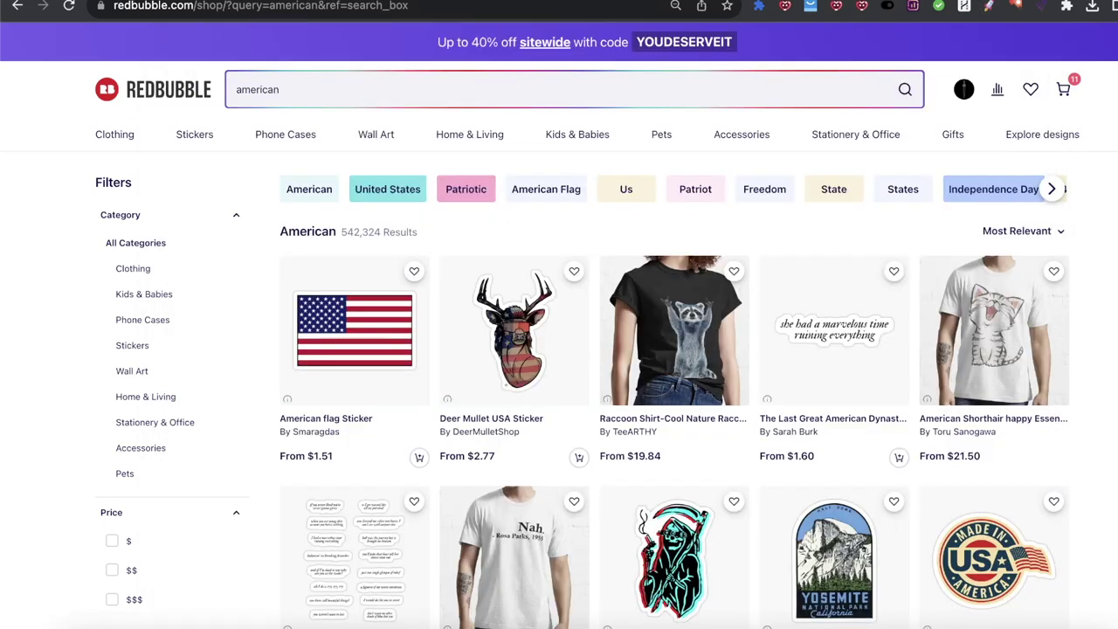
click(989, 8)
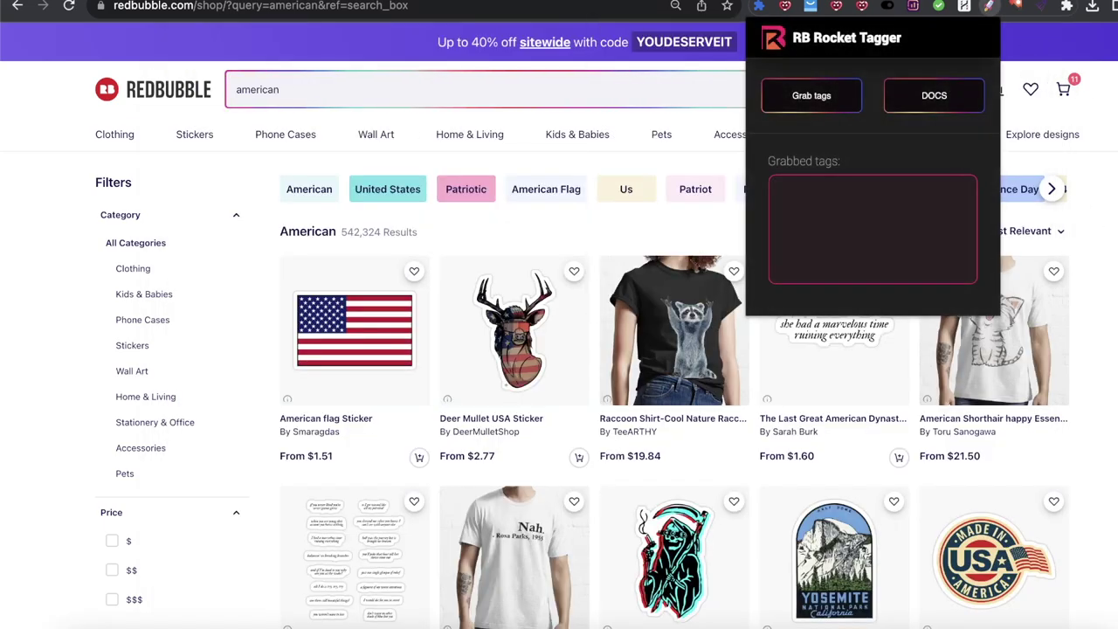
key(Escape)
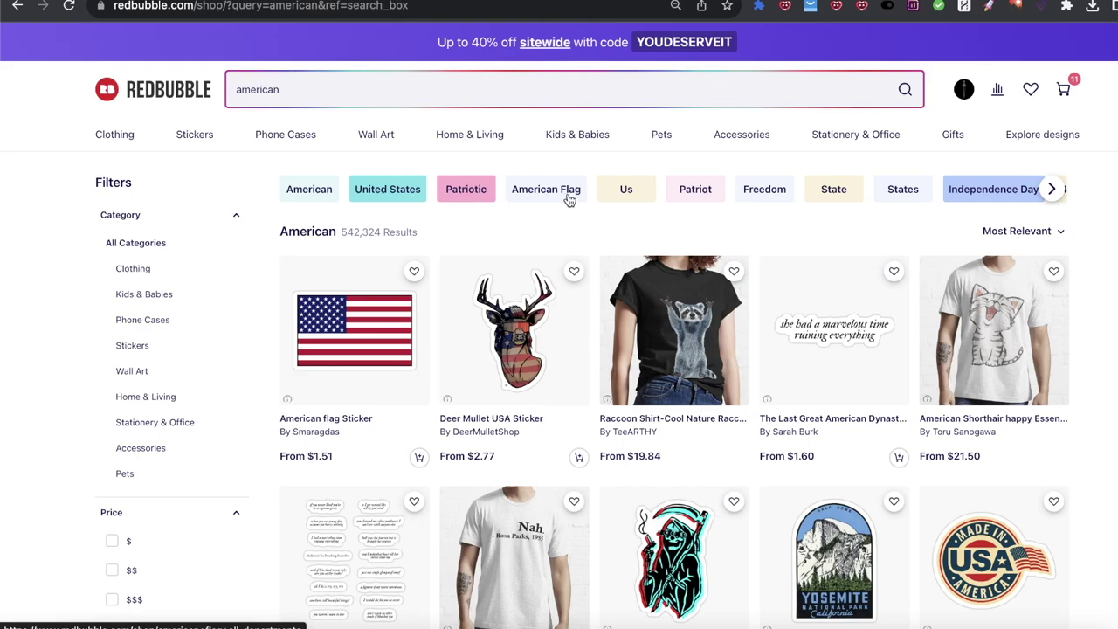
Look through the Independence Day related-tag results and return to the american results.
click(1054, 191)
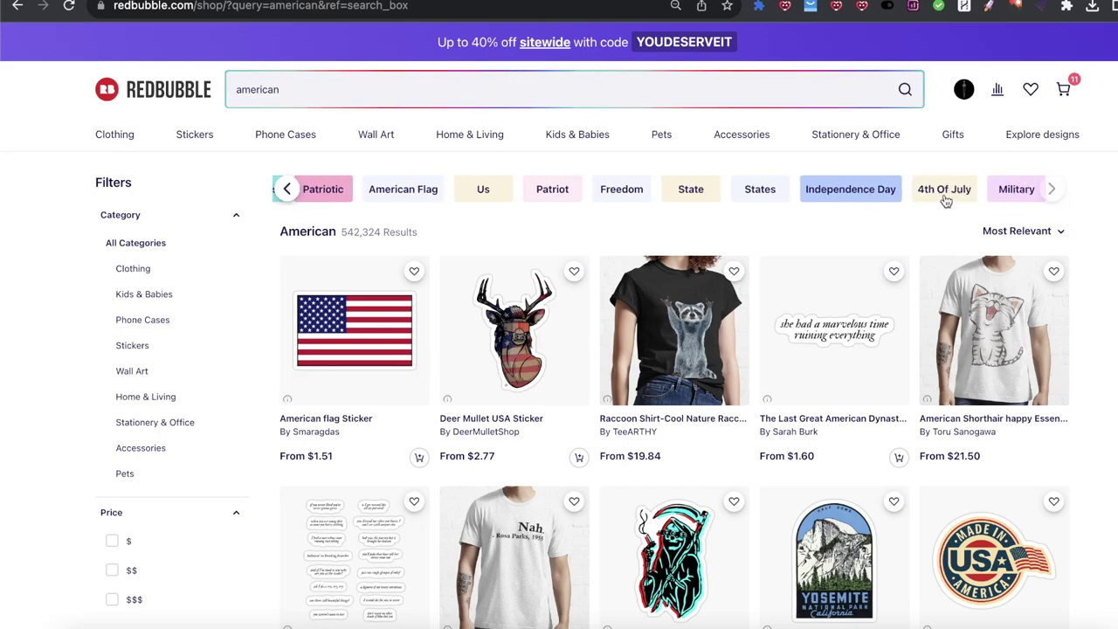
click(858, 200)
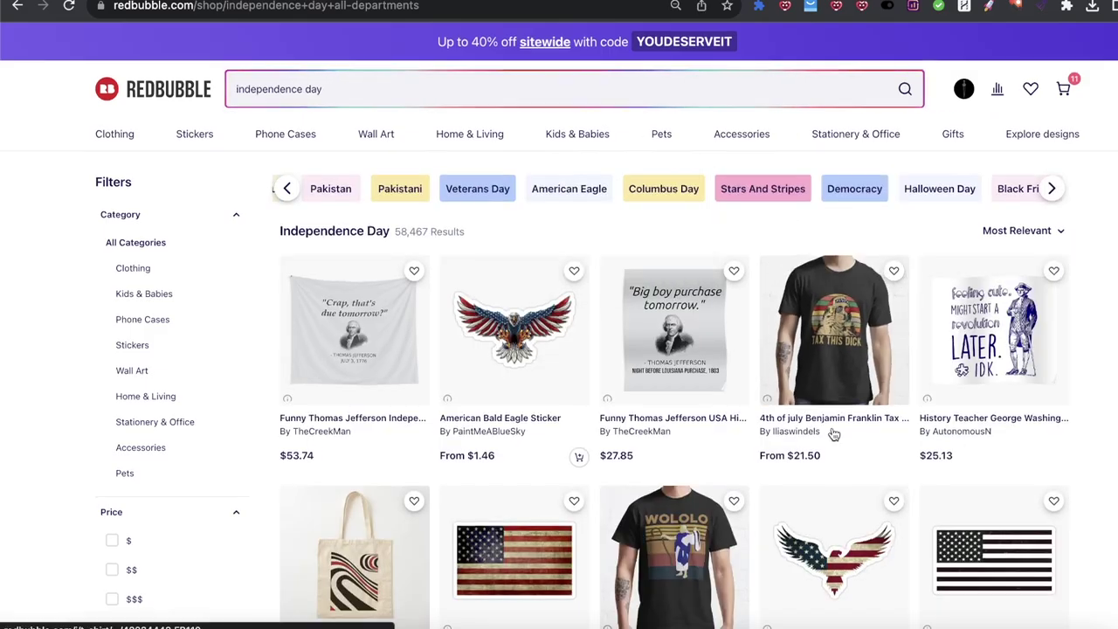
scroll(834, 434, down, 15)
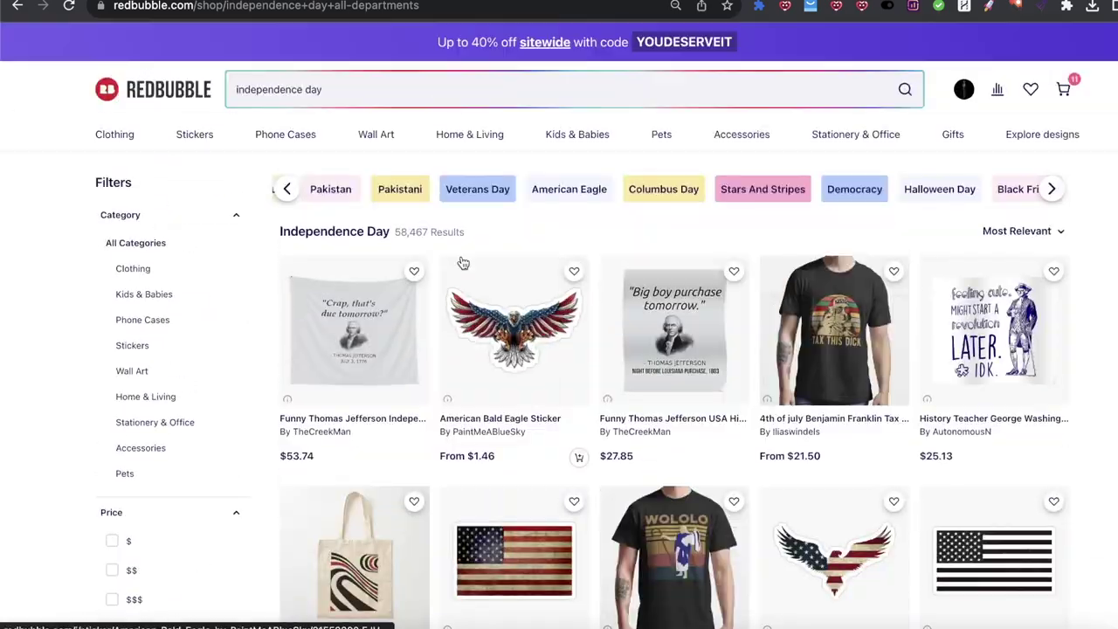
click(17, 6)
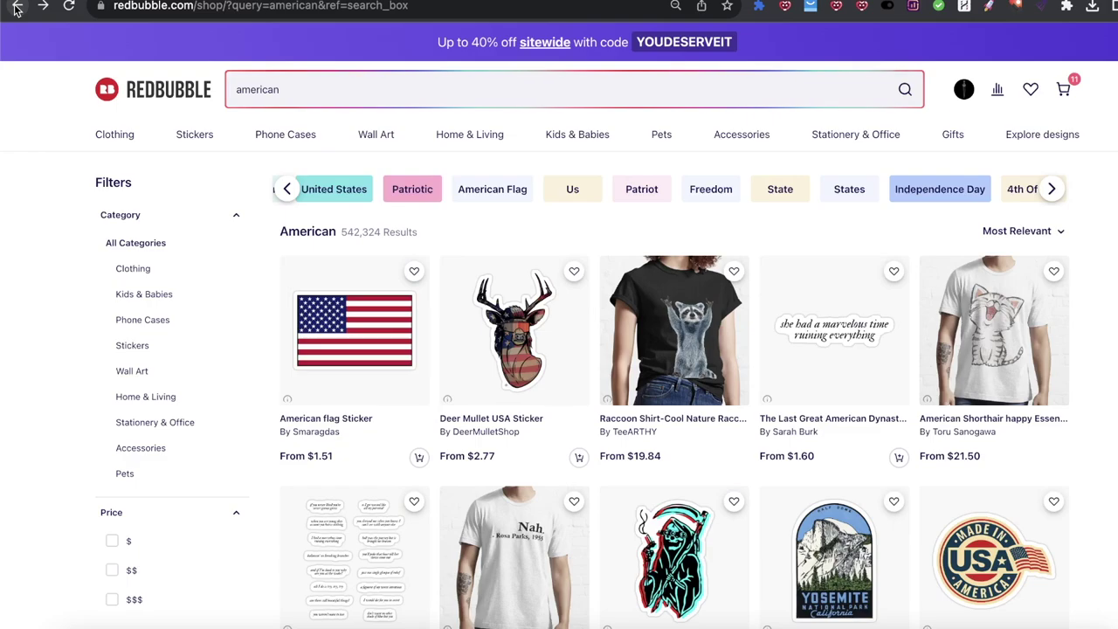
Replace the search term with "patriotic american" and run the search.
click(290, 93)
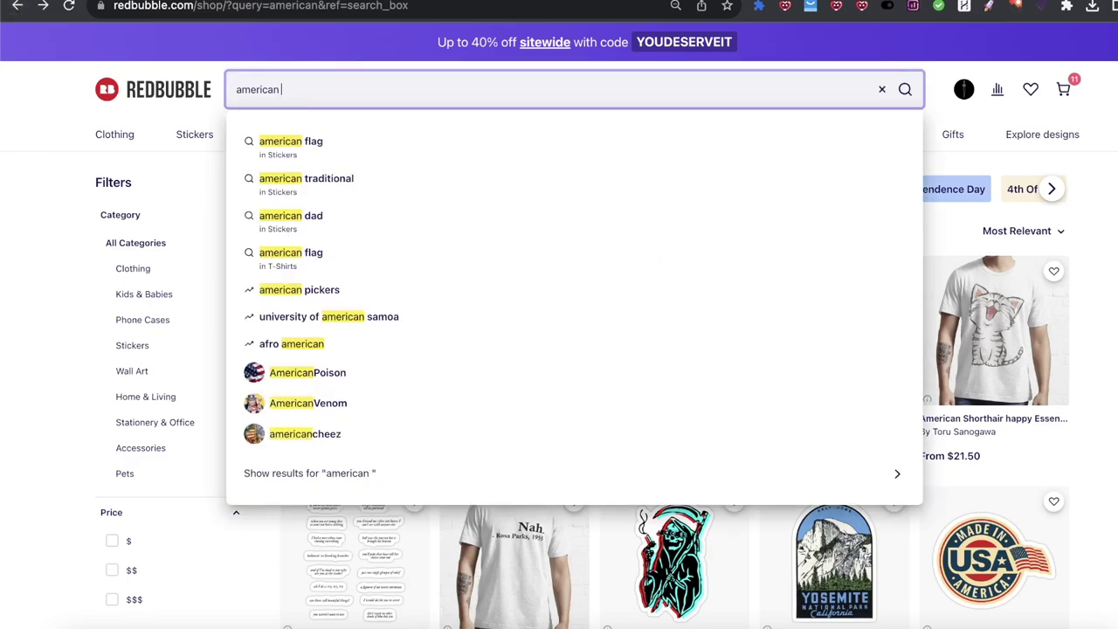
key(BackSpace)
key(BackSpace)
key(BackSpace)
key(BackSpace)
key(BackSpace)
key(BackSpace)
key(BackSpace)
key(BackSpace)
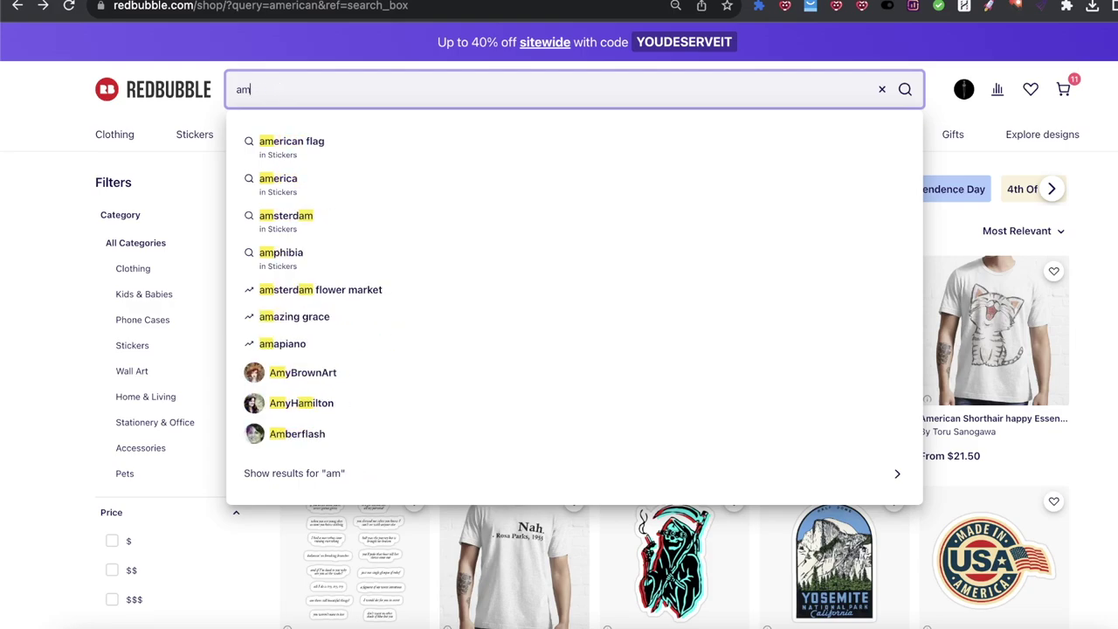
text(patriotic american)
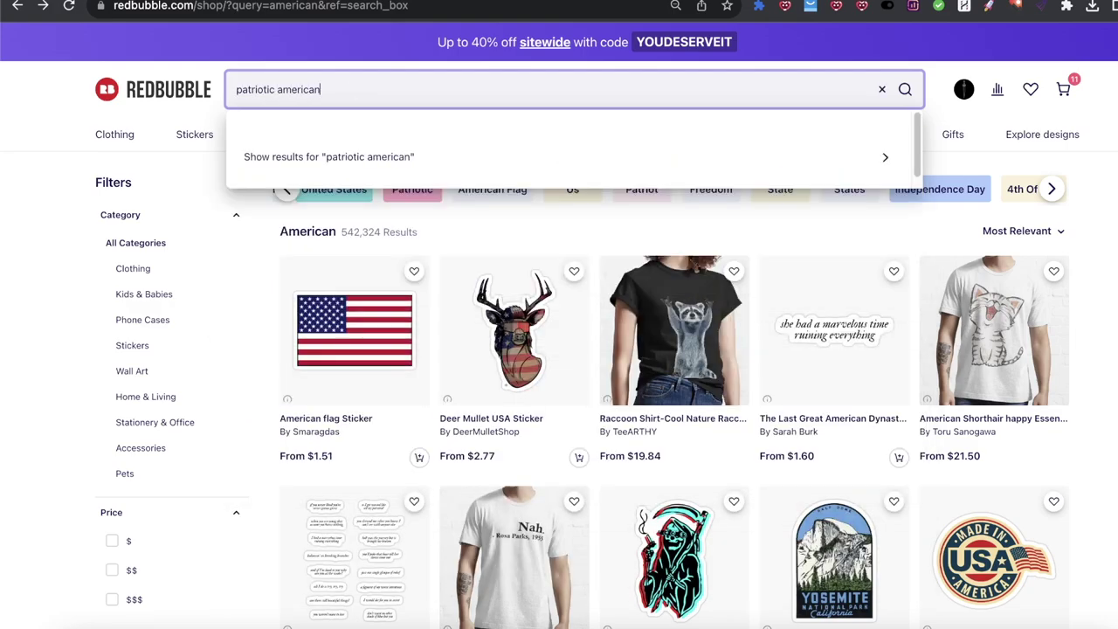
key(Return)
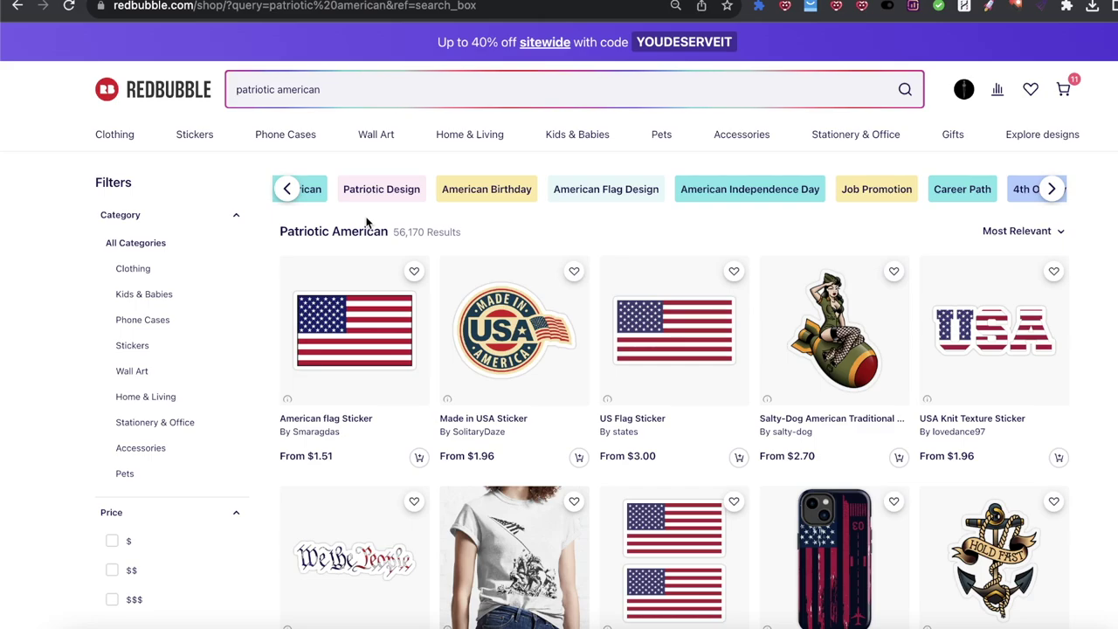
Check the patriotic american results and related tags, and open American Flag Design in a new tab and switch to it.
click(290, 194)
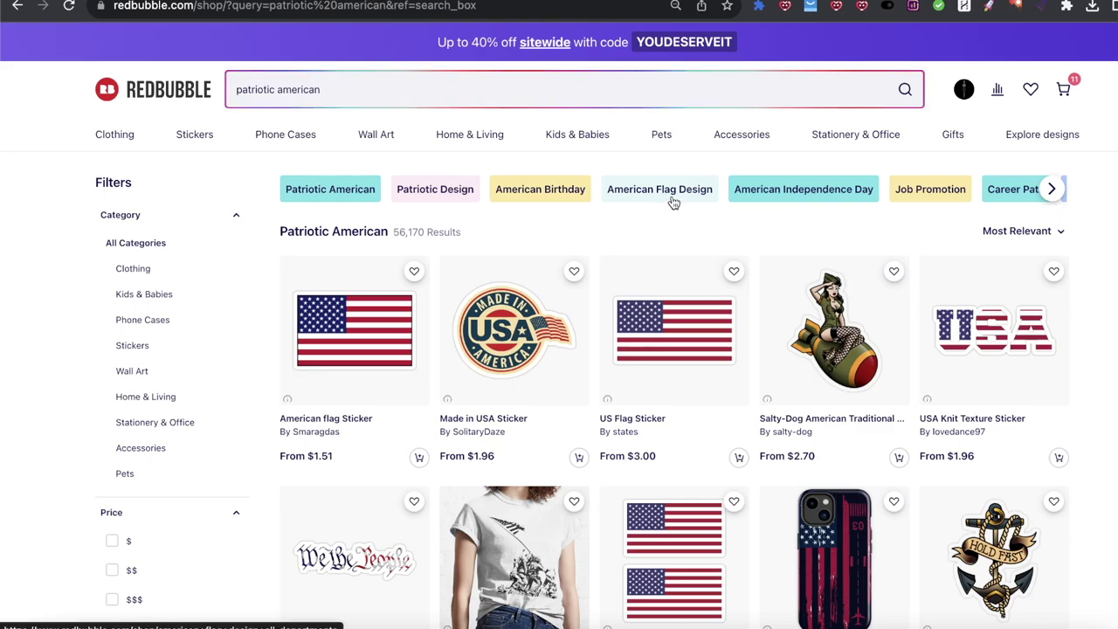
scroll(918, 253, down, 3)
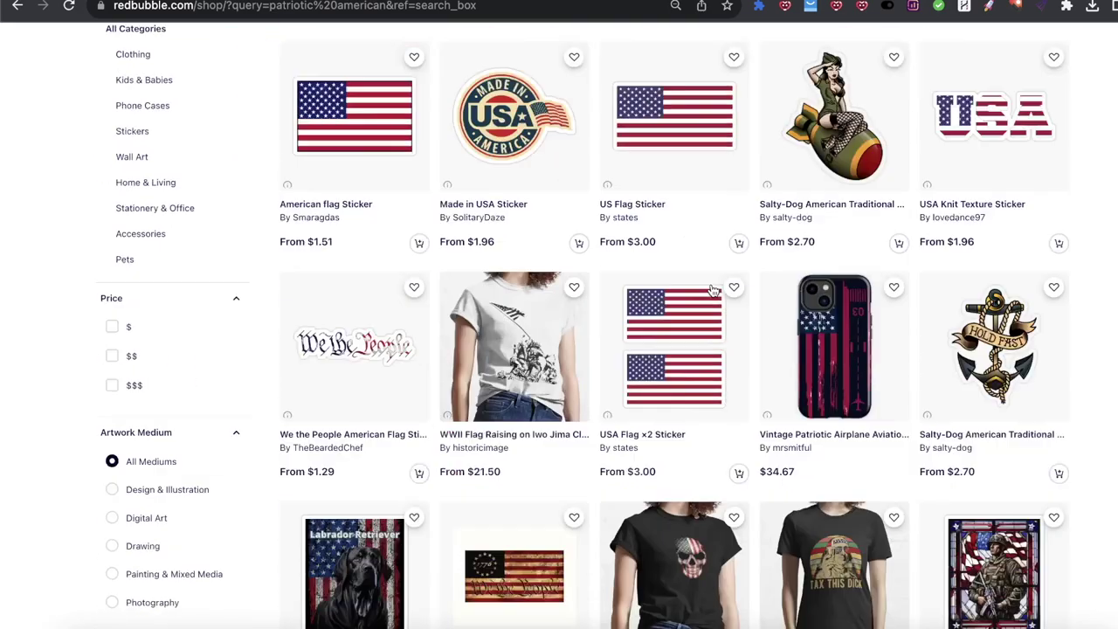
scroll(596, 251, up, 2)
scroll(555, 213, down, 2)
scroll(544, 215, up, 3)
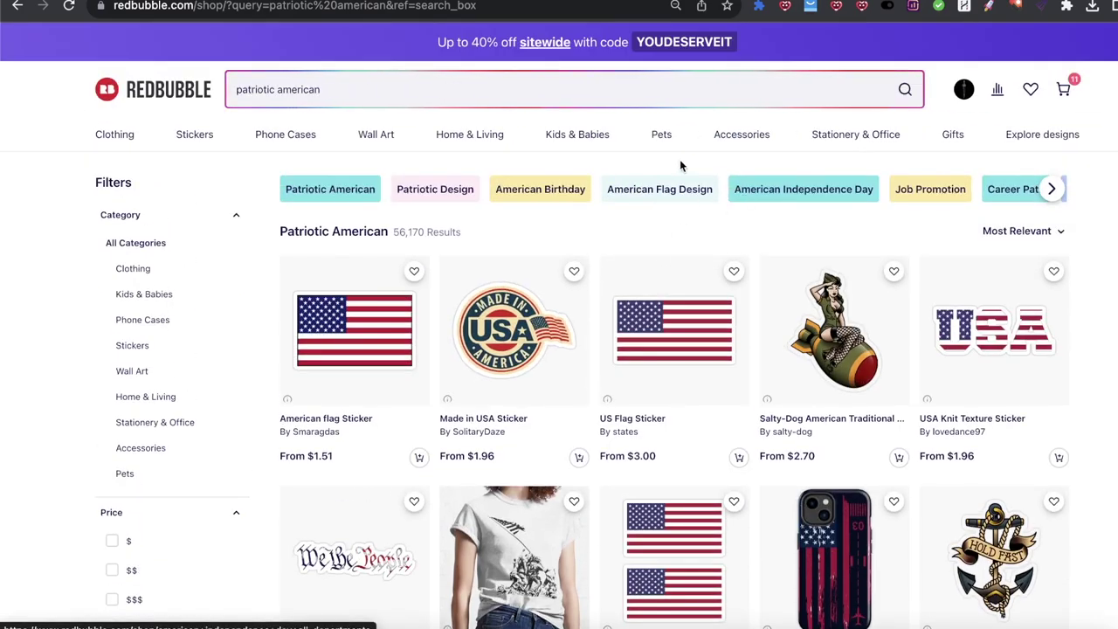
right_click(670, 186)
click(747, 199)
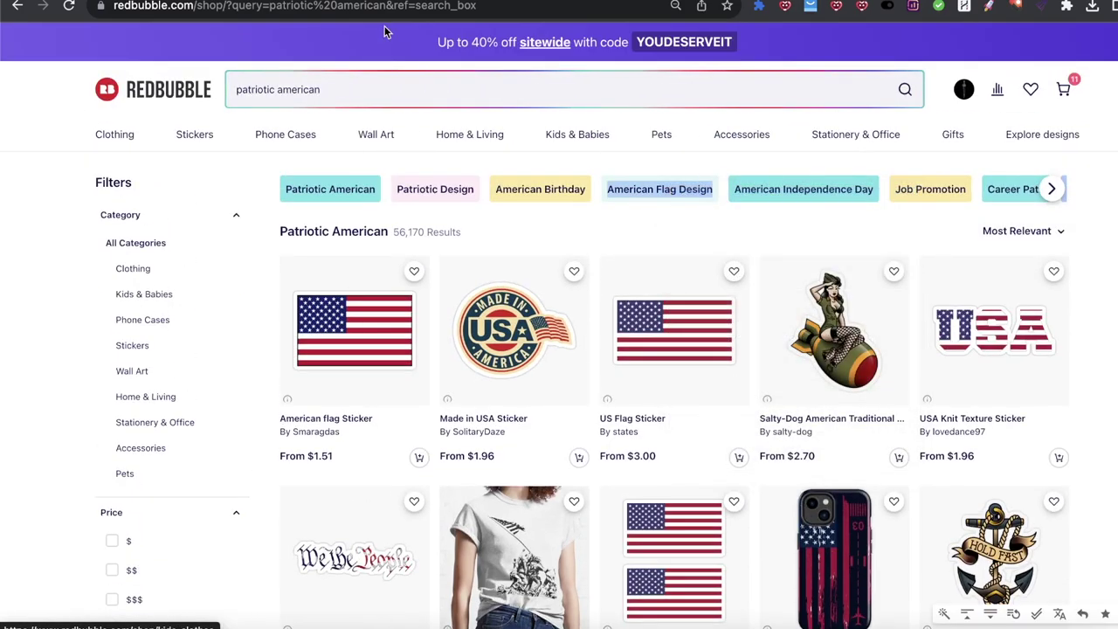
key(ctrl+Tab)
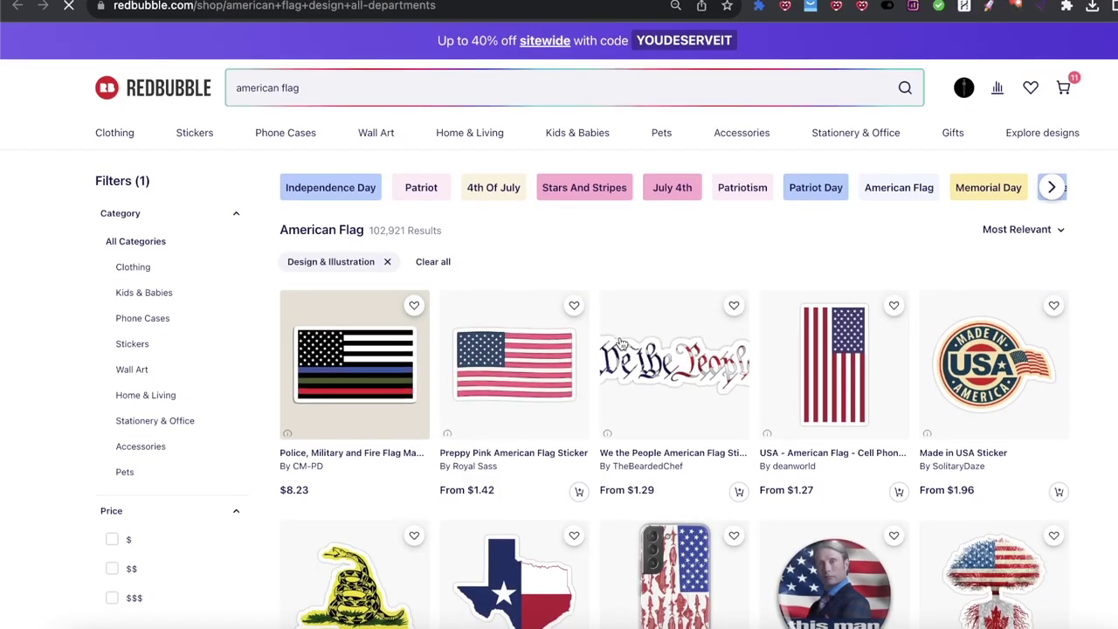
Examine the American Flag design results for listings similar to the kneeling-soldier design.
scroll(585, 353, down, 2)
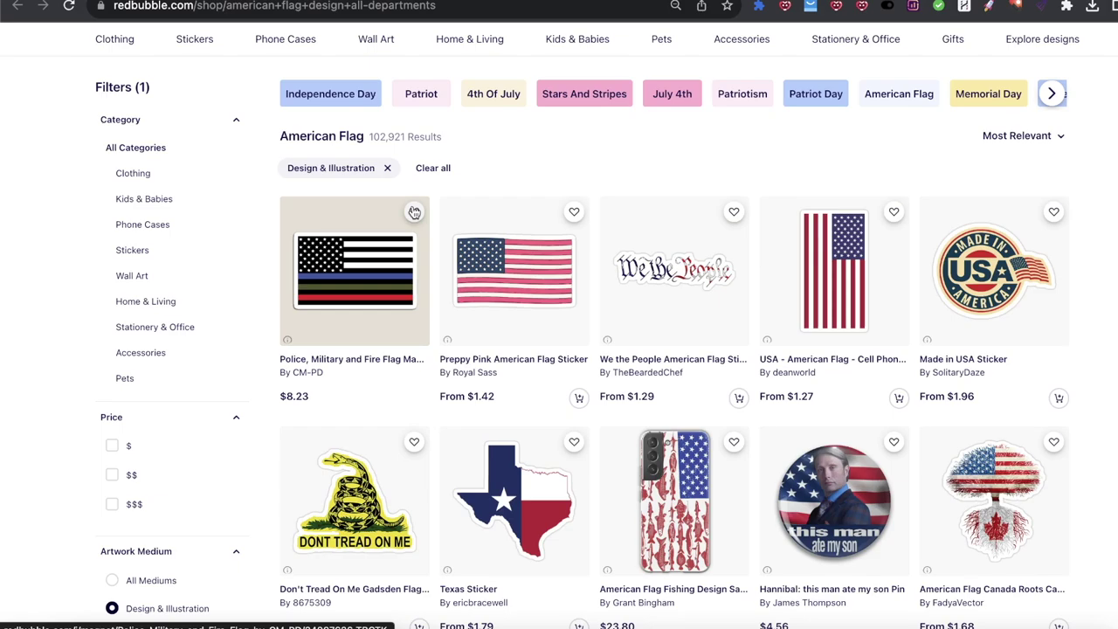
scroll(423, 213, down, 9)
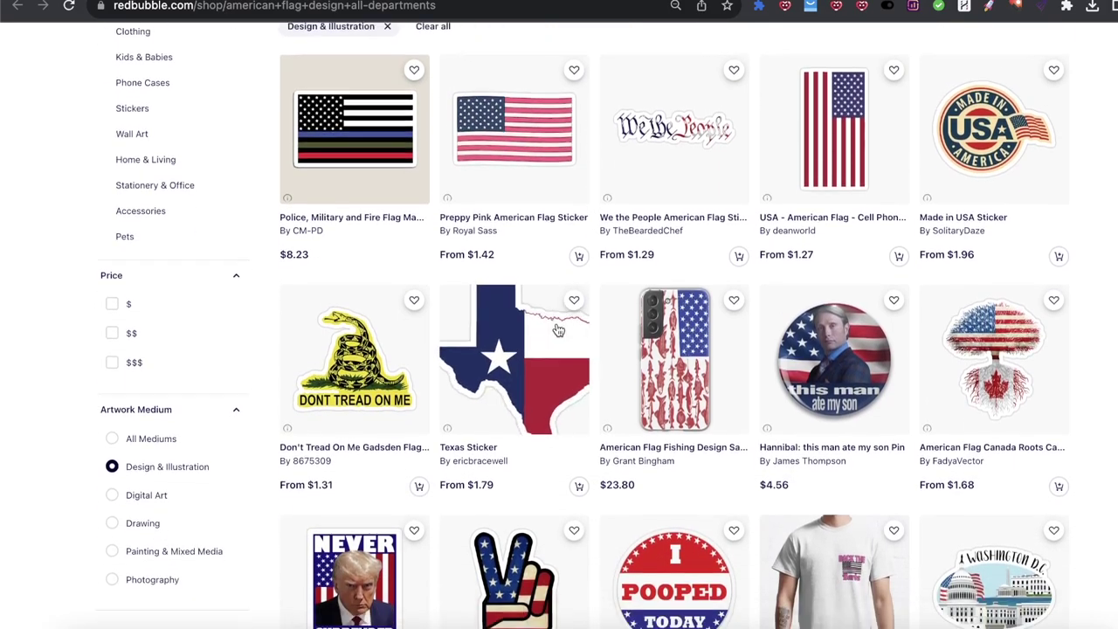
scroll(554, 311, down, 1)
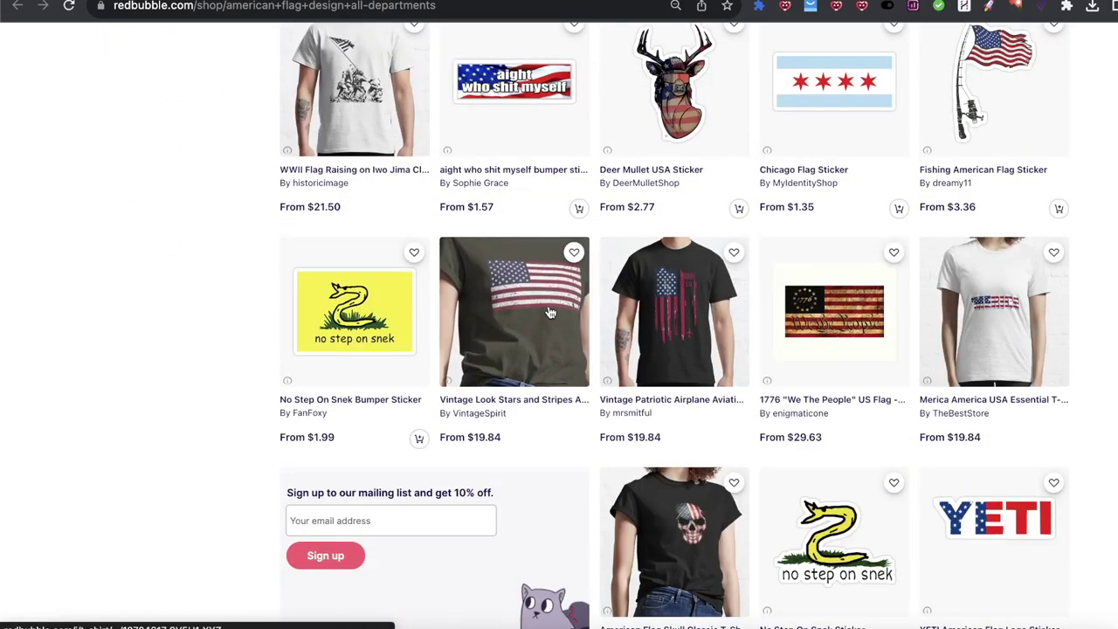
scroll(542, 313, down, 5)
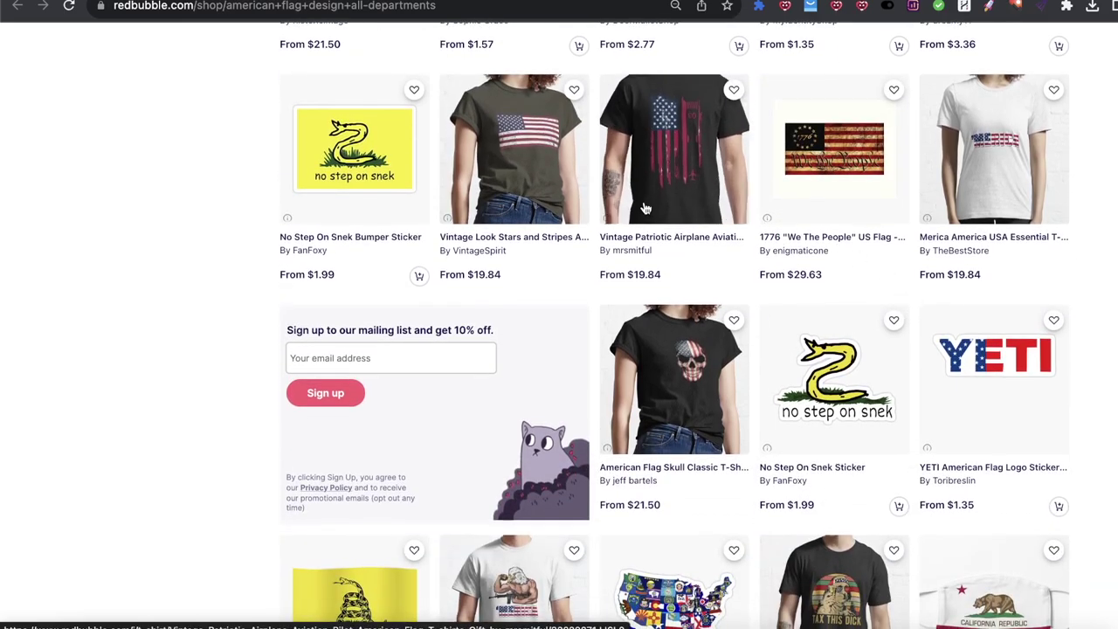
scroll(935, 277, down, 14)
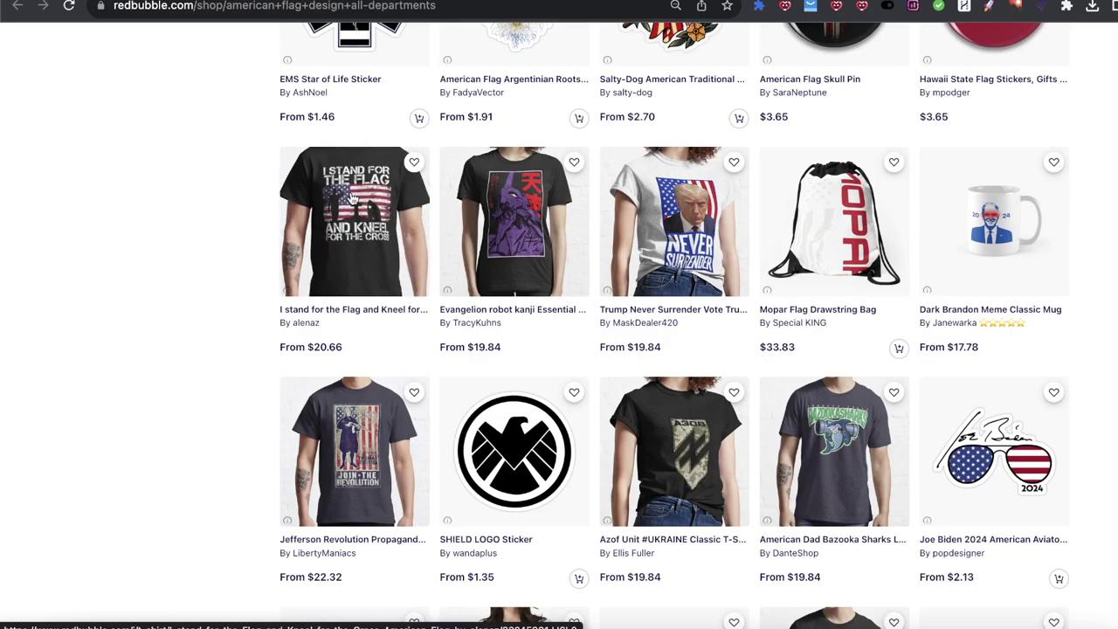
scroll(354, 231, up, 9)
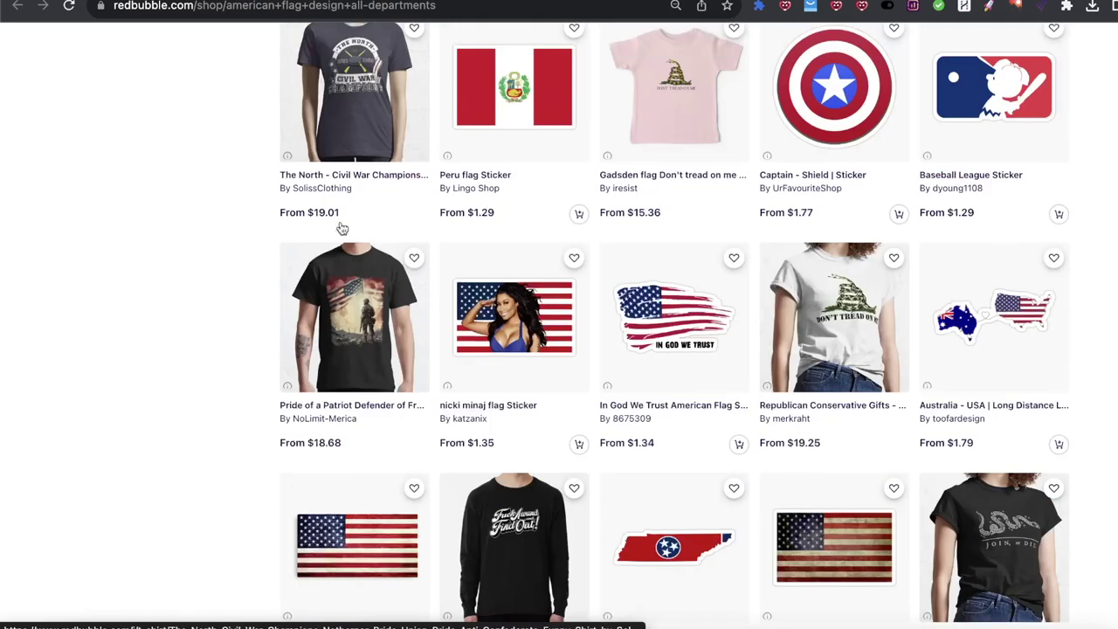
scroll(367, 347, down, 4)
scroll(365, 280, down, 5)
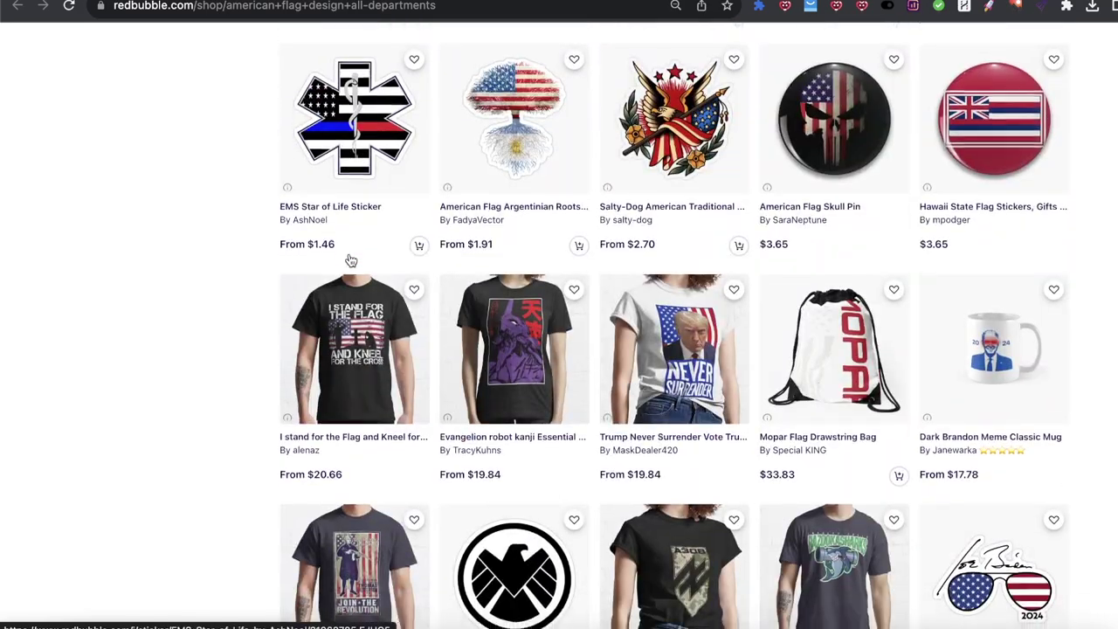
scroll(358, 225, up, 15)
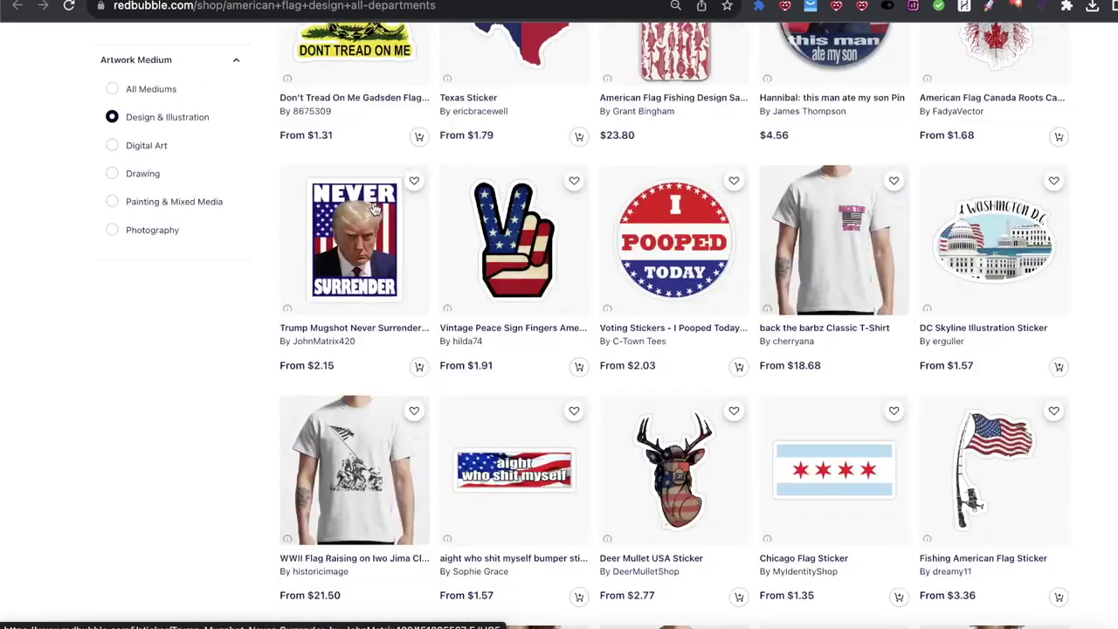
Copy the search phrase "american flag" and paste it after the last tag in the note.
triple_click(318, 90)
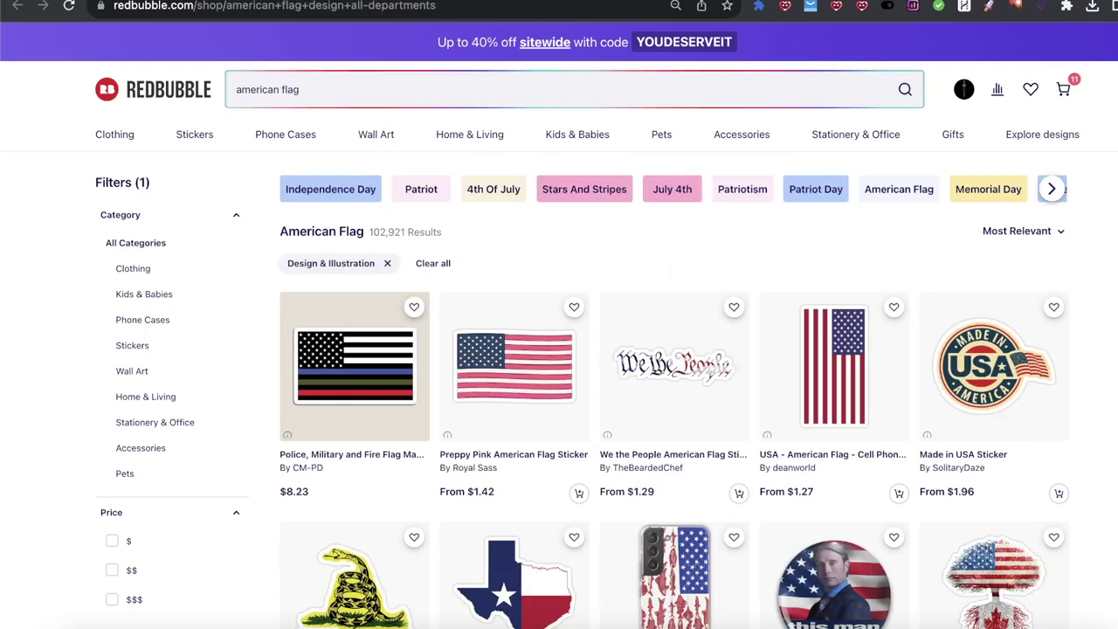
click(240, 89)
key(super+c)
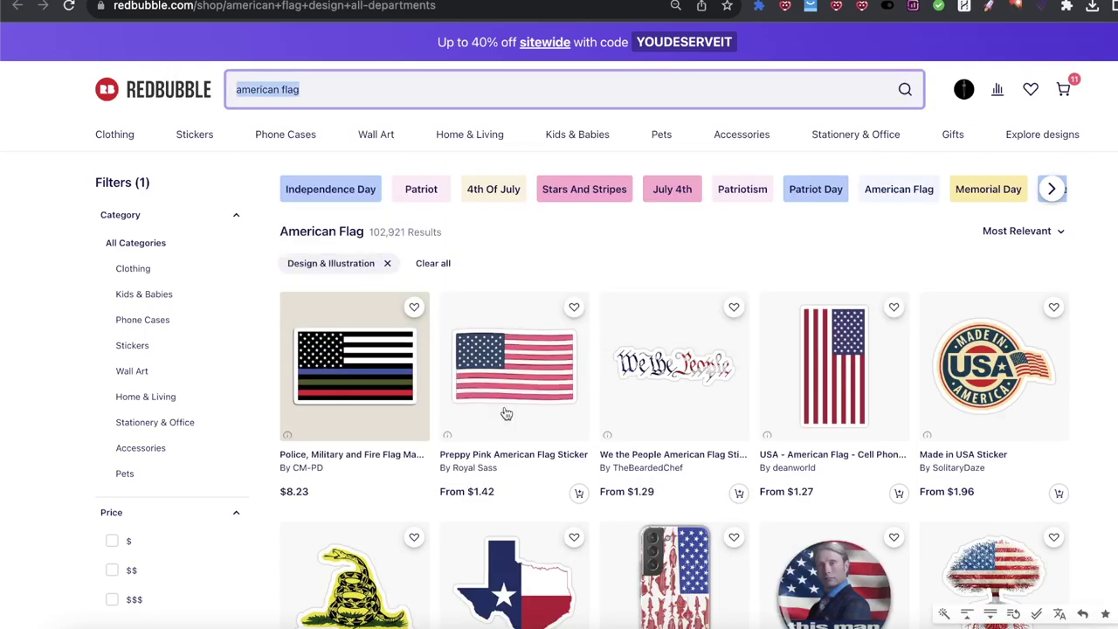
click(469, 622)
click(531, 479)
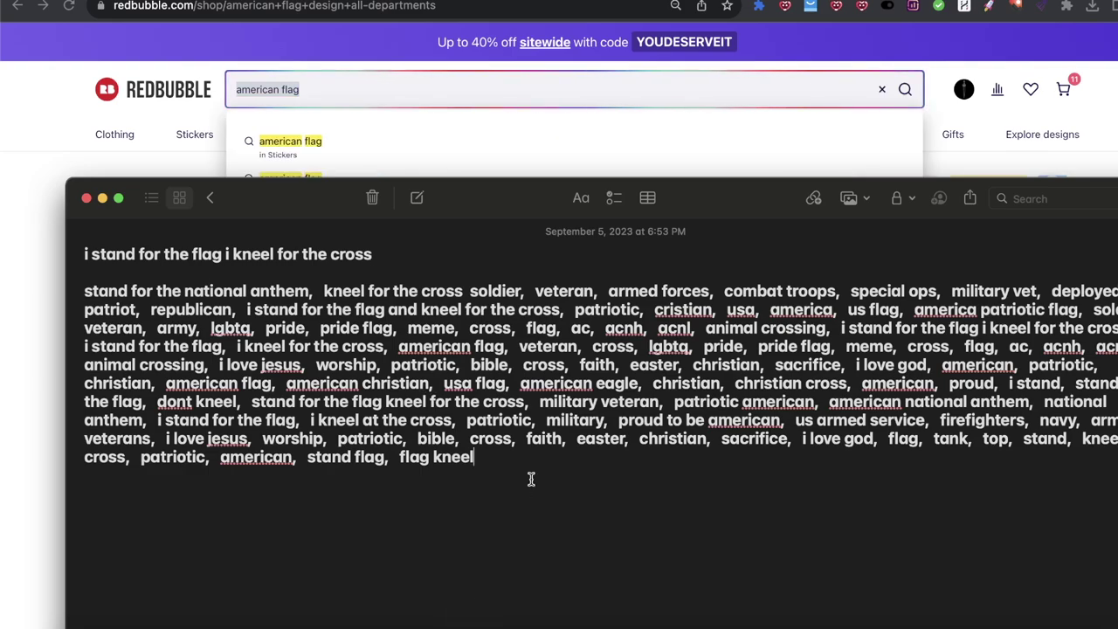
key(super+v)
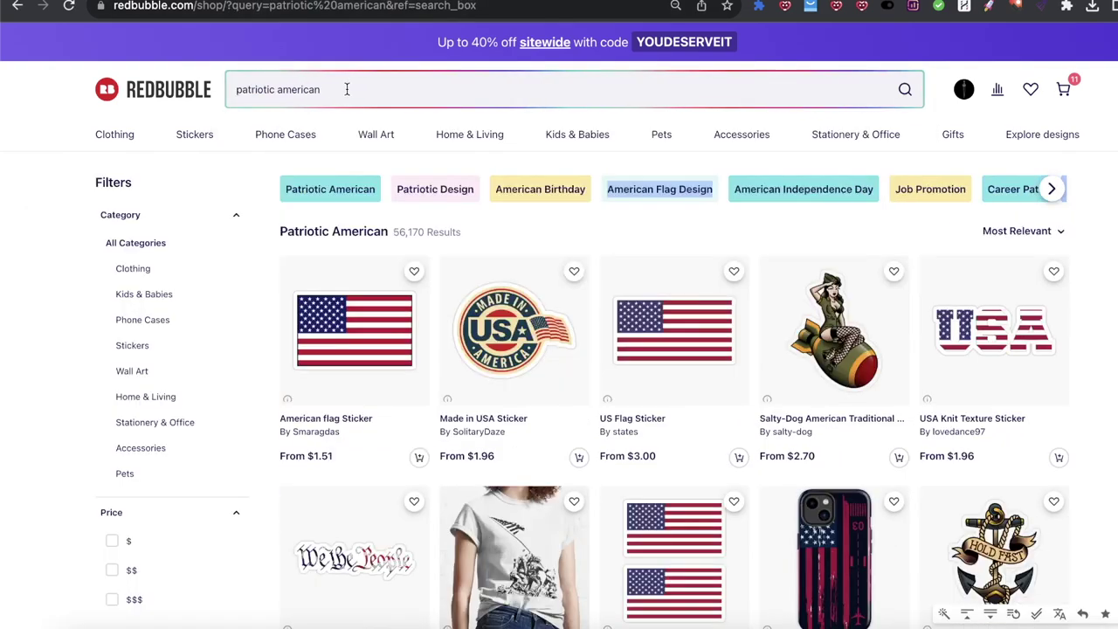
Copy the search phrase "patriotic american", paste it into the note below "american flag", and return to the search page.
triple_click(347, 89)
key(super+c)
key(BackSpace)
click(473, 626)
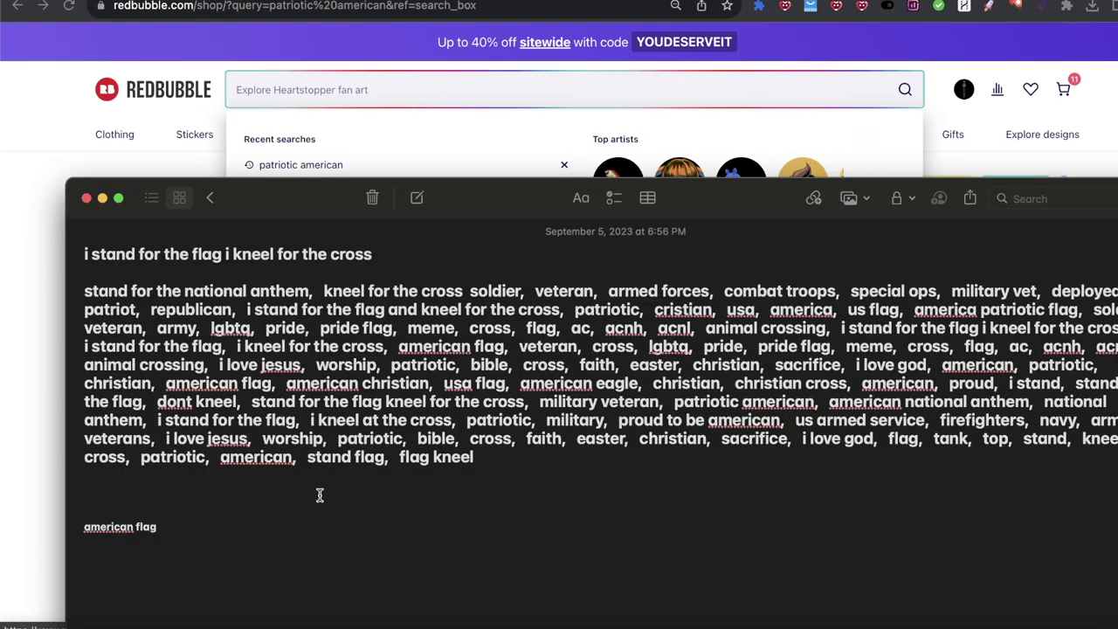
key(super+v)
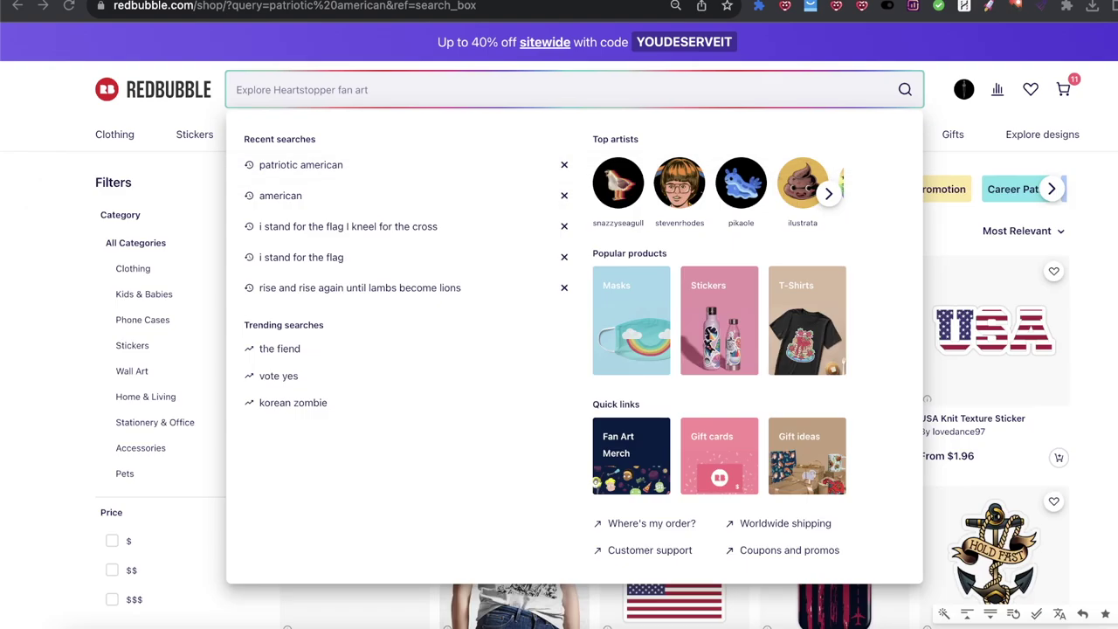
click(4, 313)
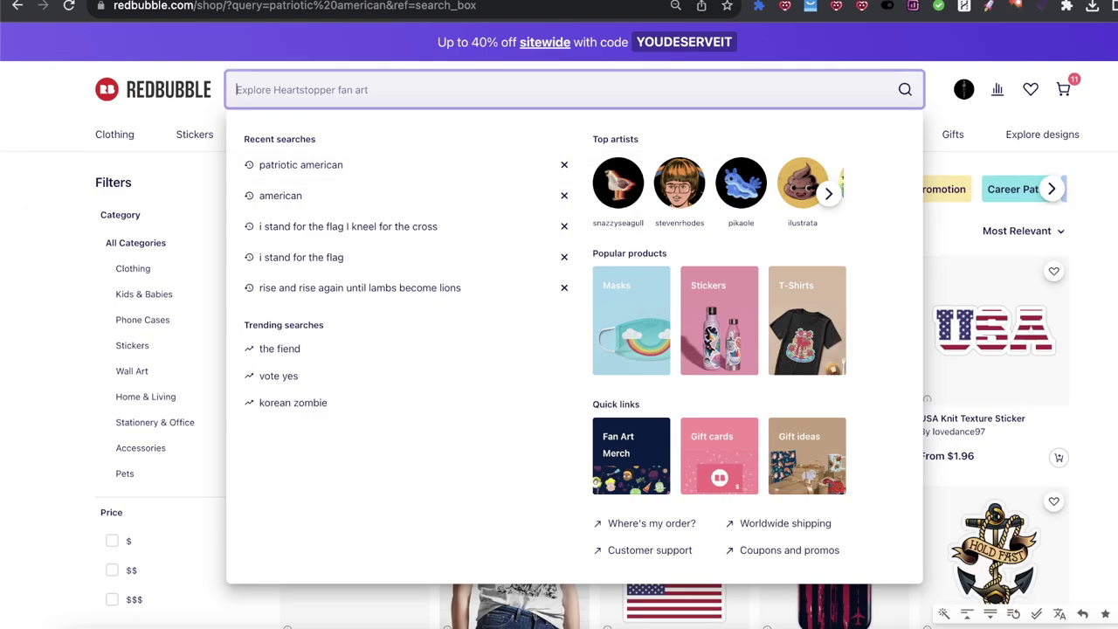
click(4, 284)
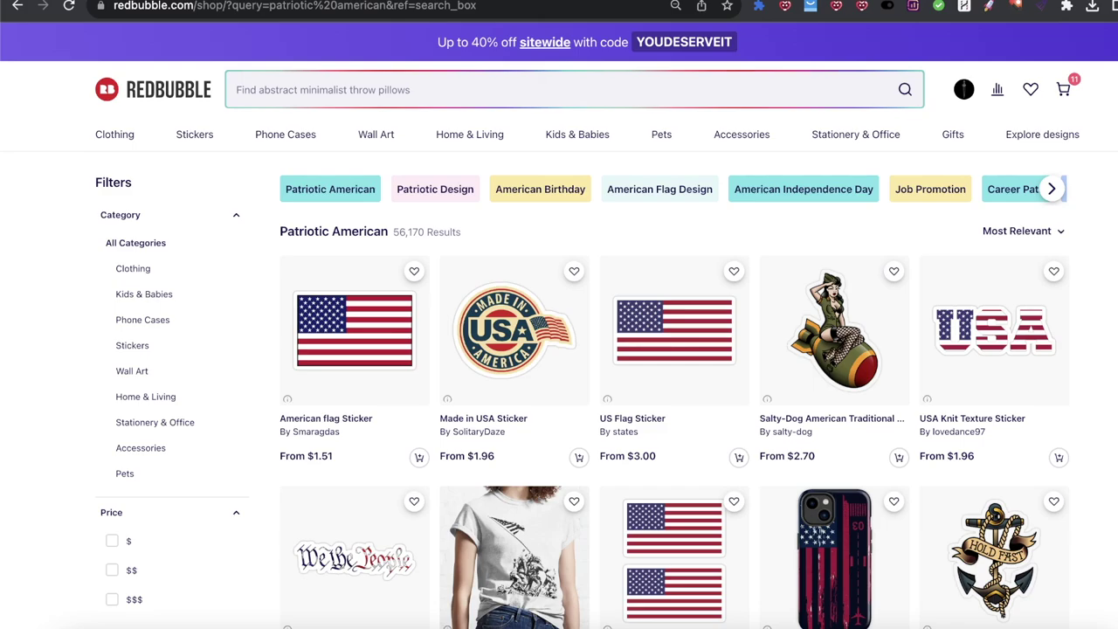
Grab the tags from the patriotic american results with RB Rocket Tagger, paste them into the note, and check the grabbed tag list.
click(989, 6)
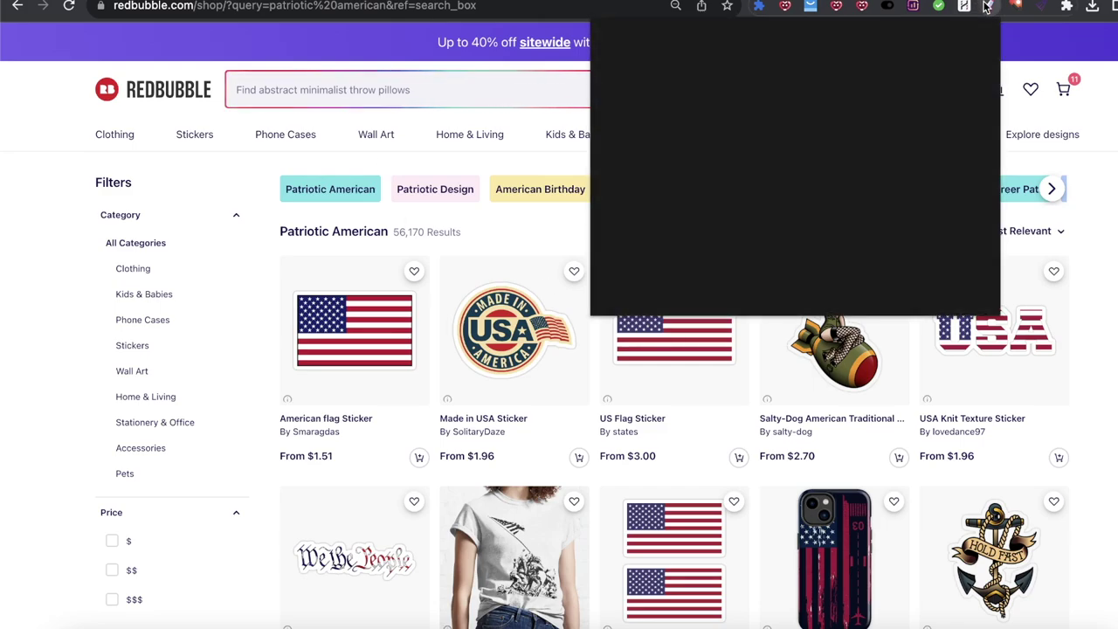
click(821, 96)
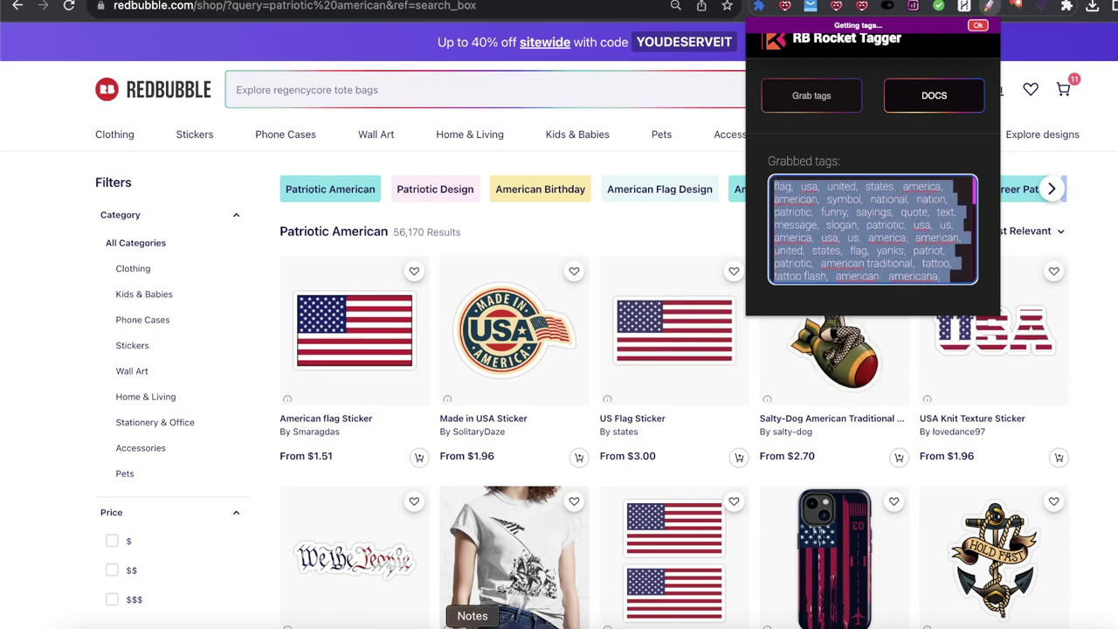
click(468, 619)
key(super+v)
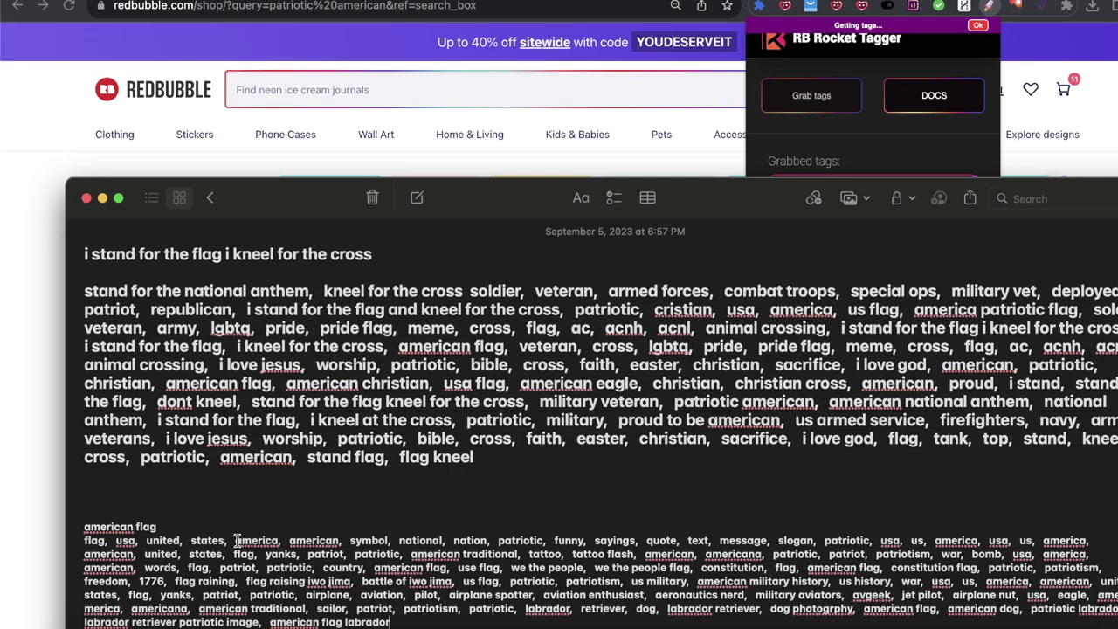
click(974, 141)
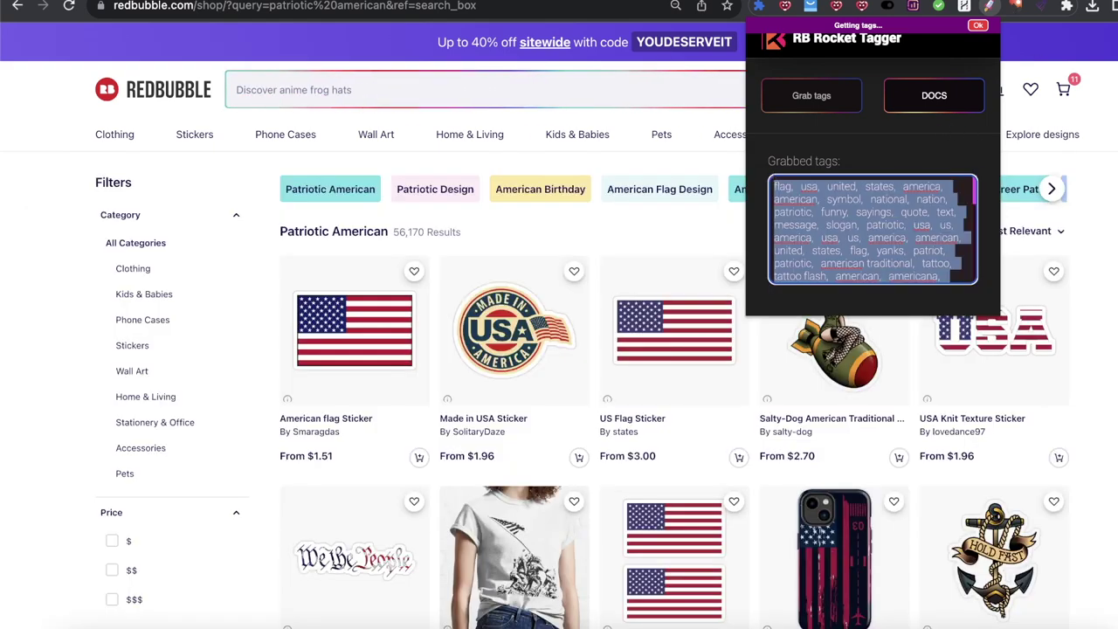
scroll(917, 229, down, 2)
scroll(917, 229, down, 5)
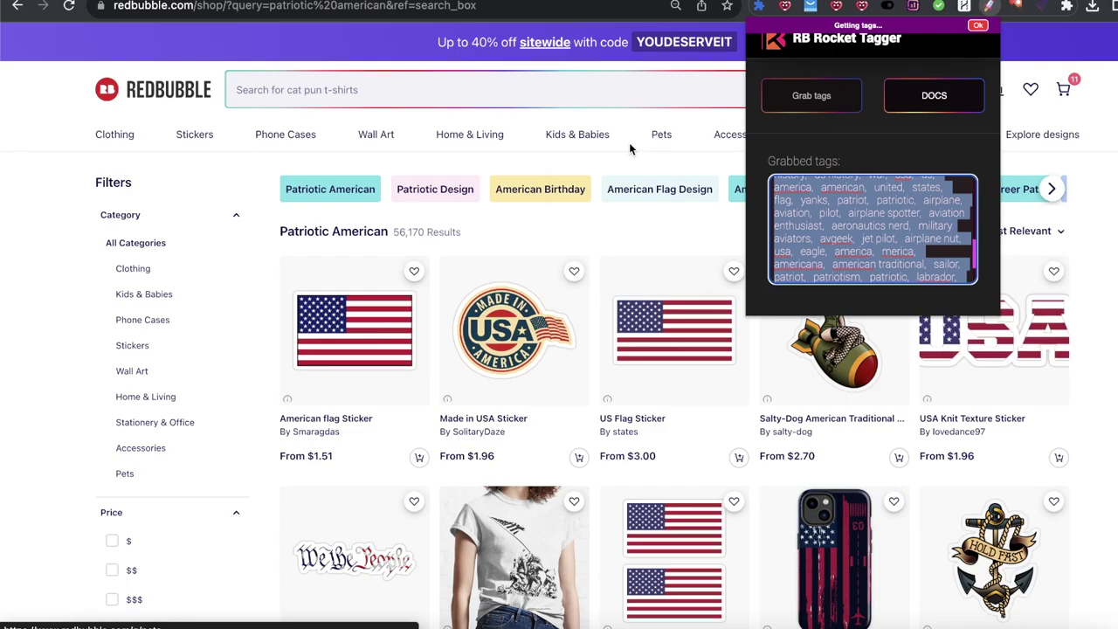
Copy "patriotic american" from the note and enter it as the Redbubble search term again.
click(467, 624)
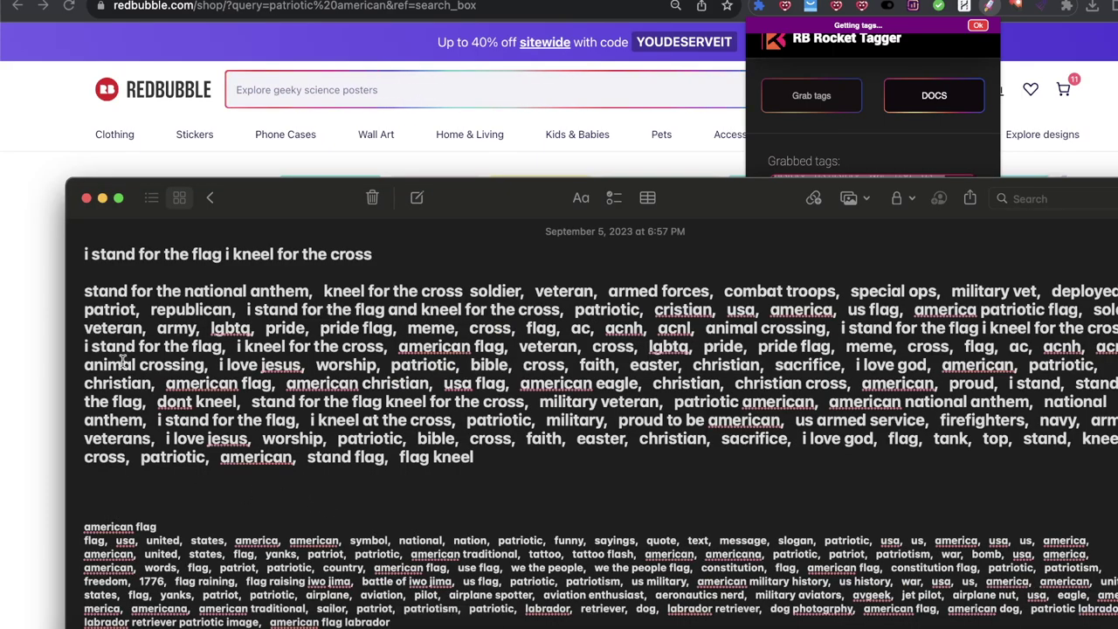
drag(282, 209, 282, 7)
drag(258, 491, 68, 490)
key(ctrl+c)
click(10, 454)
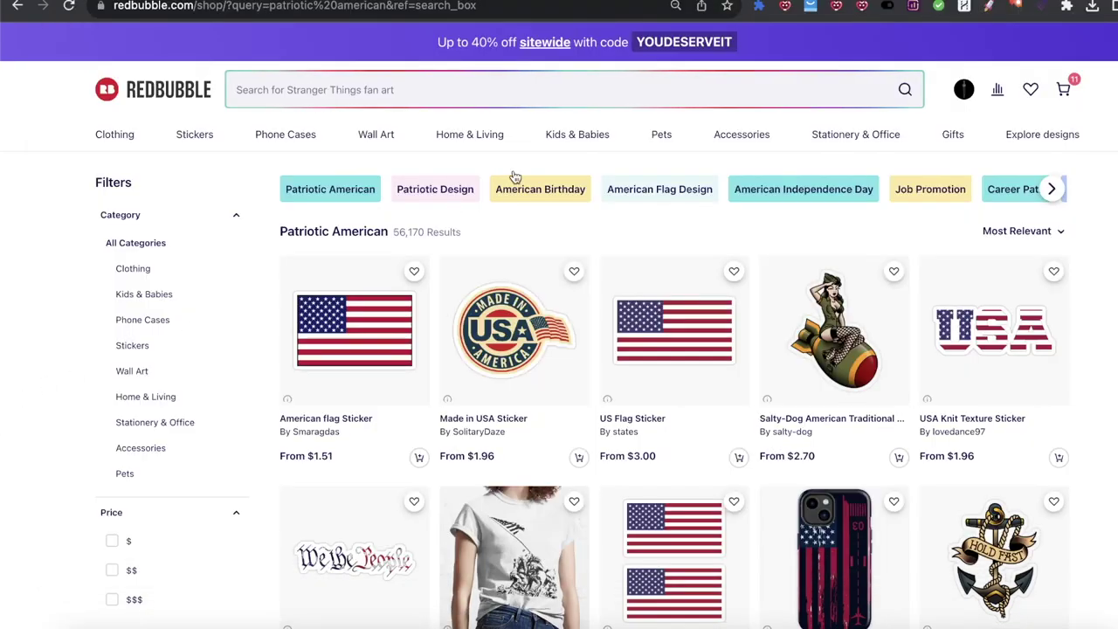
click(486, 79)
key(ctrl+v)
key(Return)
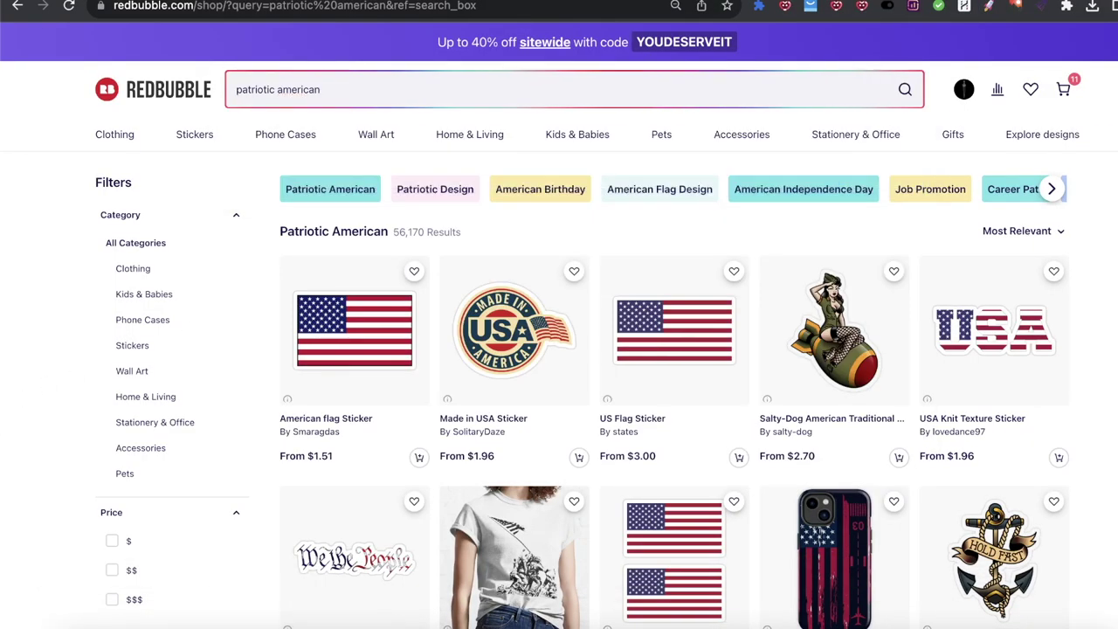
mouse_move(470, 133)
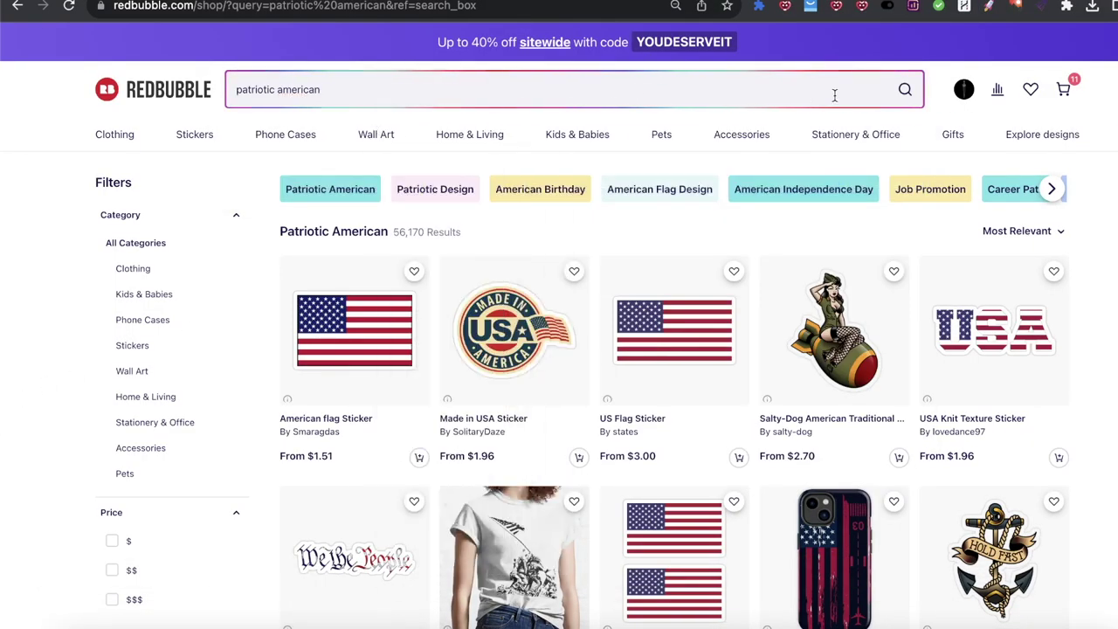
click(776, 79)
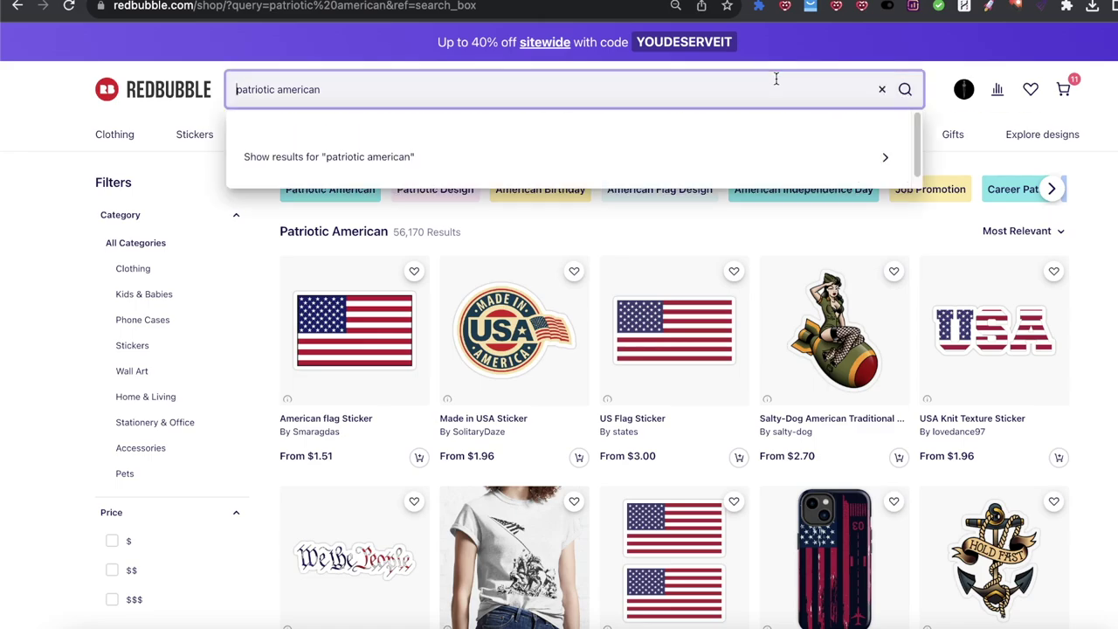
key(Escape)
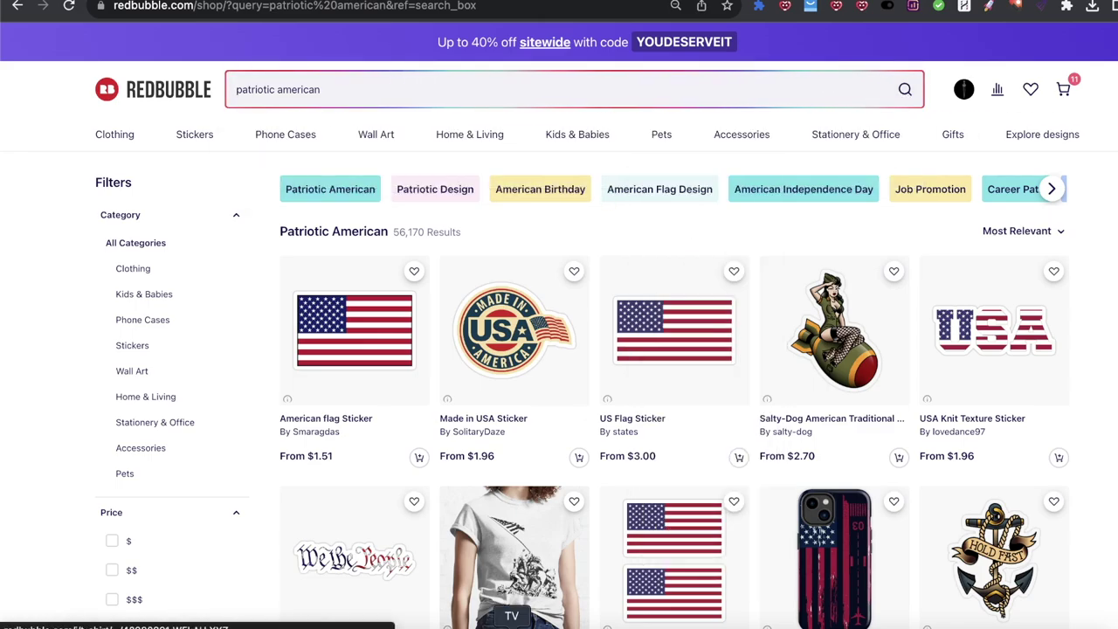
Move the pasted tag block in the note from under "american flag" to under "patriotic american".
click(472, 621)
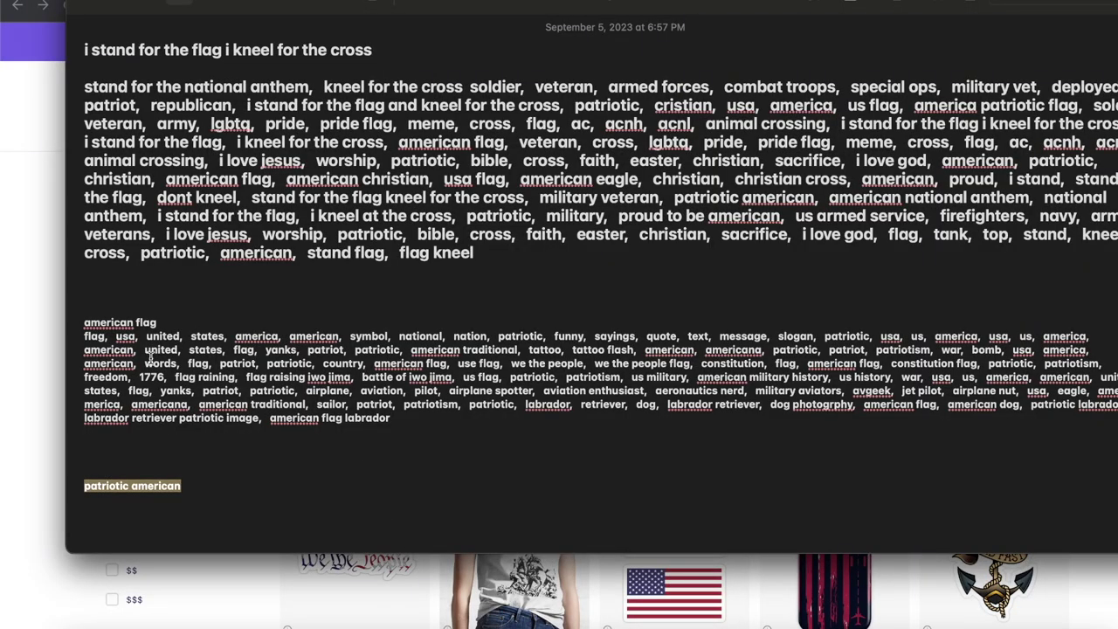
drag(203, 320, 76, 317)
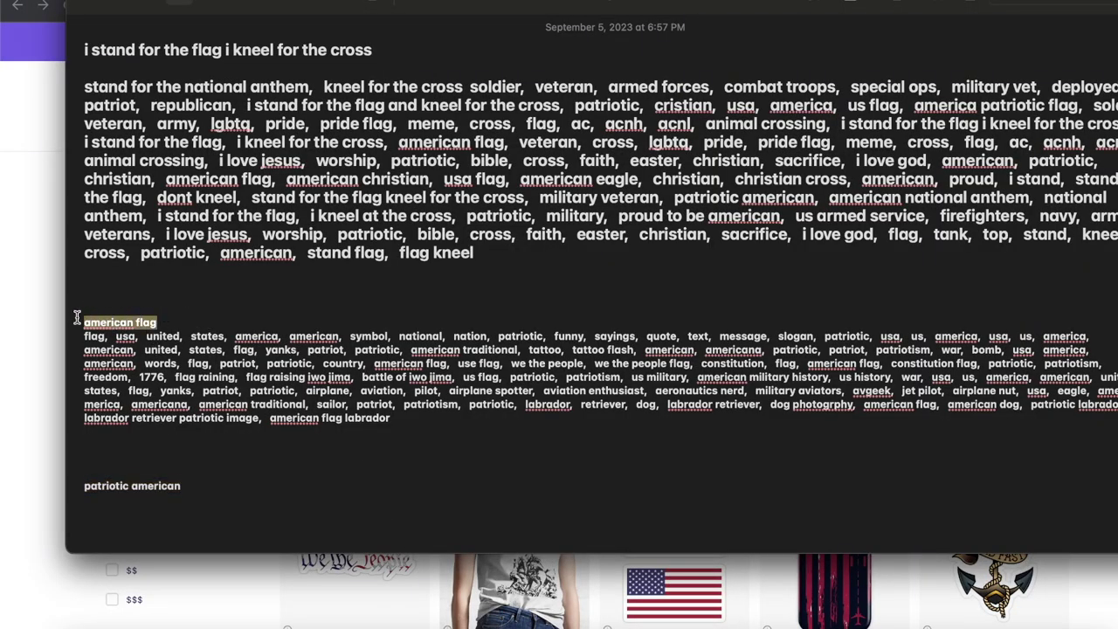
drag(416, 418, 84, 339)
key(super+c)
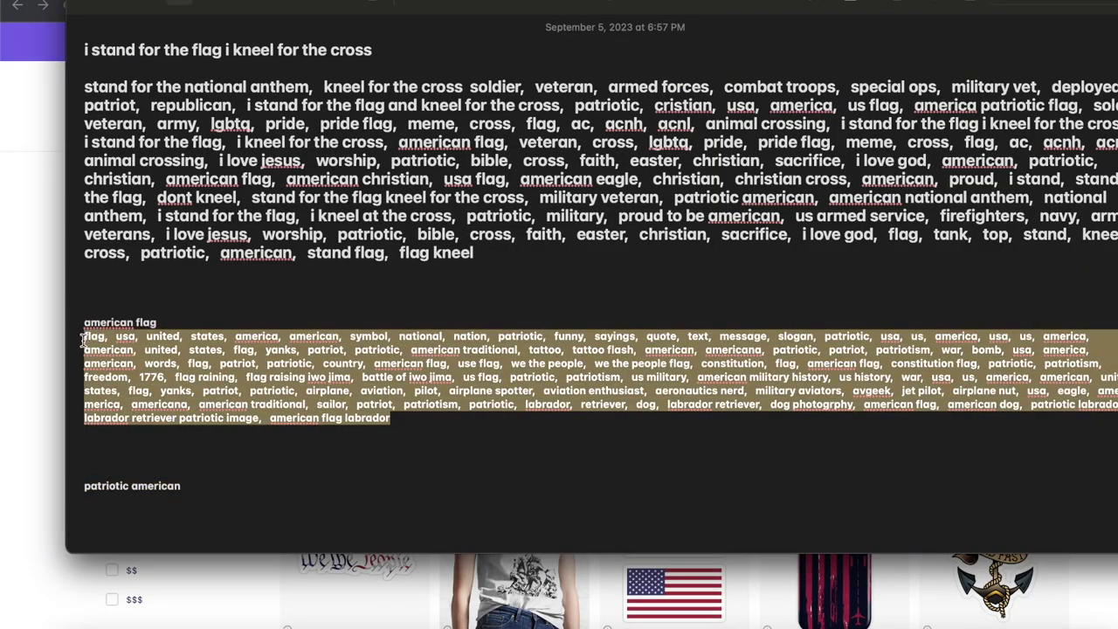
key(BackSpace)
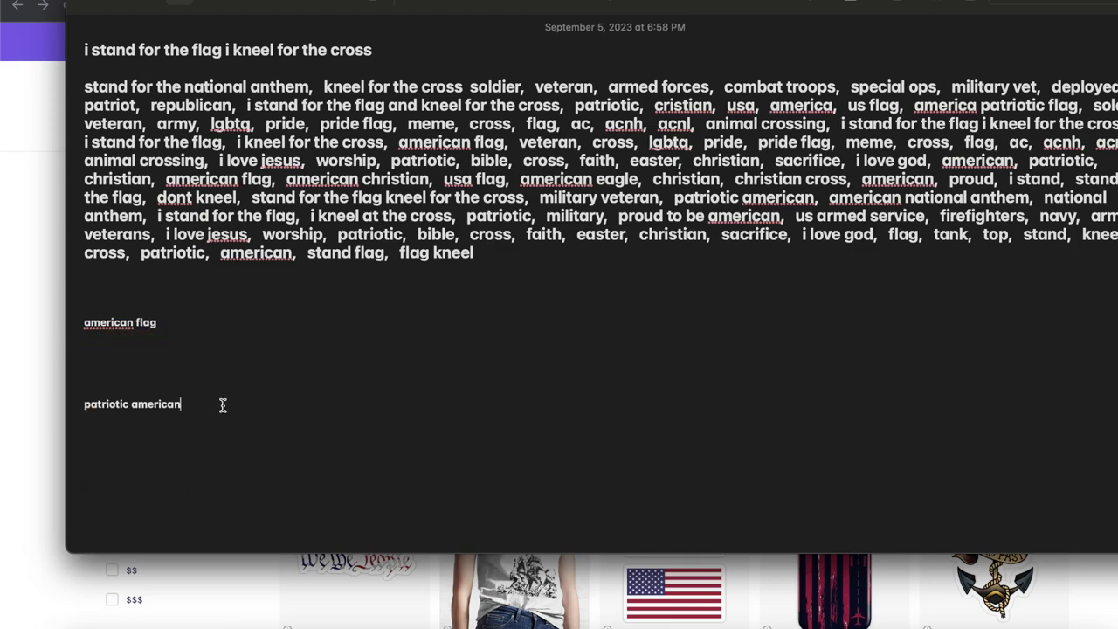
key(super+v)
Replace the Redbubble search term with "american flag" from the note and run the search.
drag(160, 325, 80, 319)
click(23, 260)
click(477, 90)
drag(476, 90, 50, 89)
text(american flag)
key(Return)
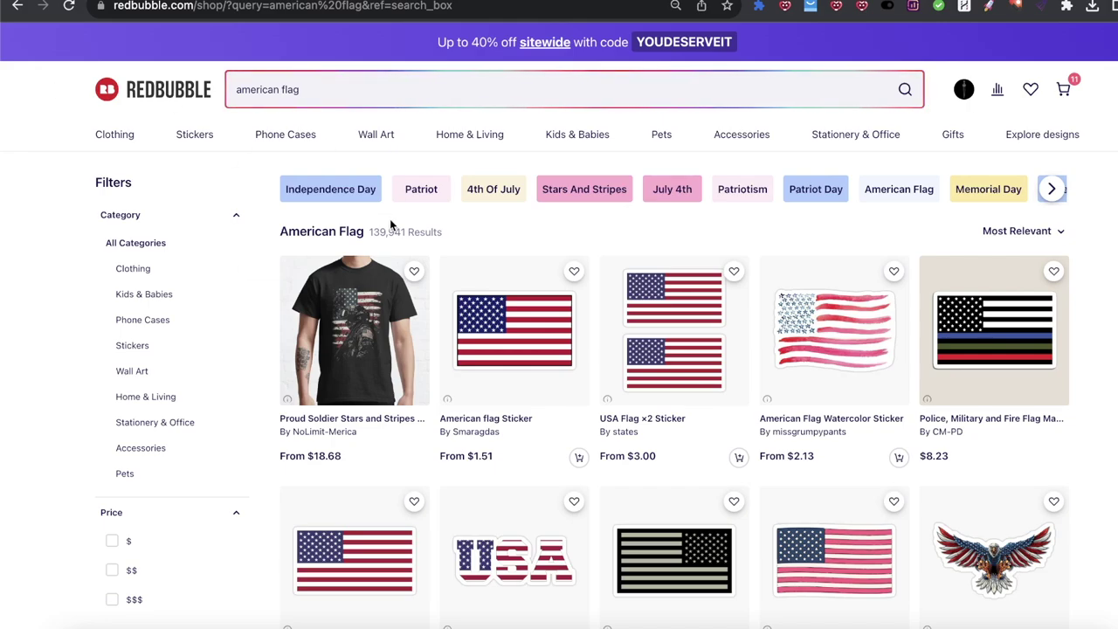
Grab the tags from the american flag results with RB Rocket Tagger and paste them under "american flag" in the note.
click(988, 6)
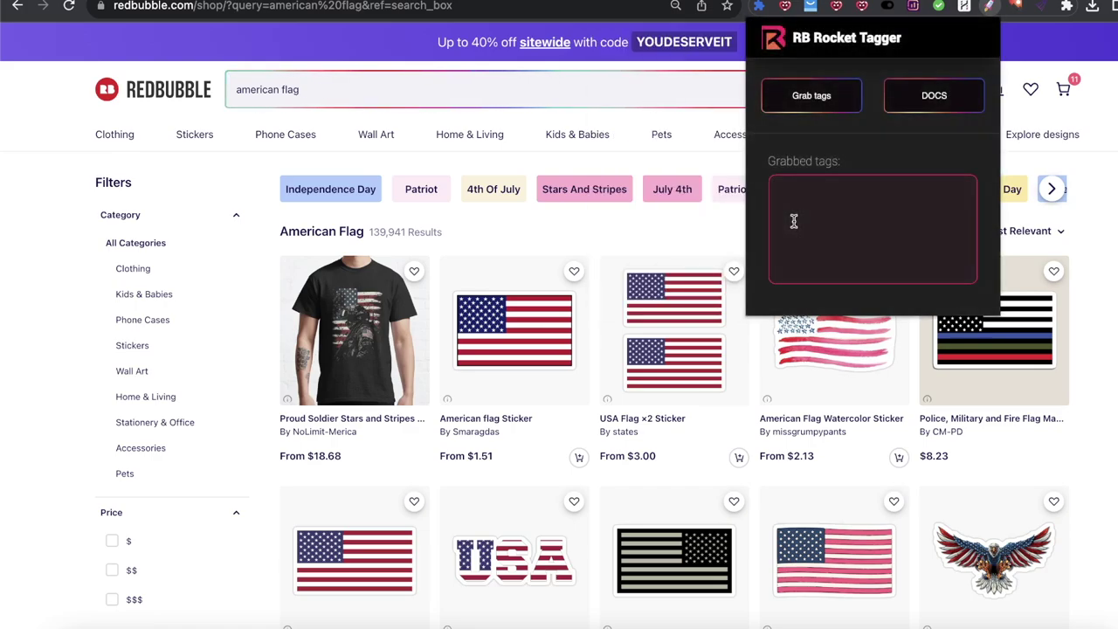
click(822, 97)
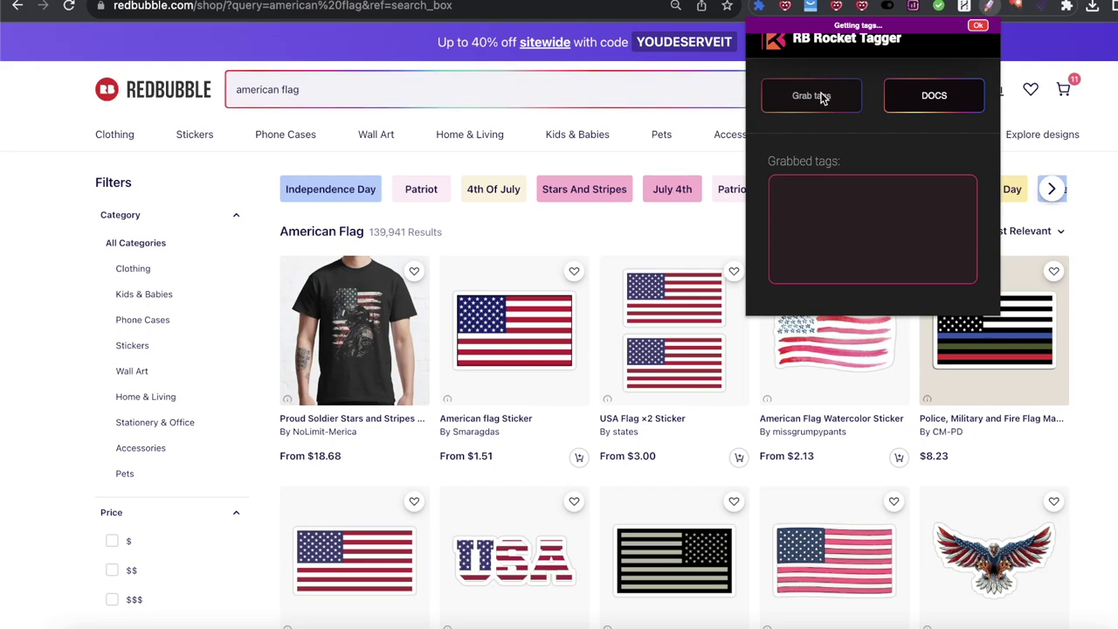
click(821, 98)
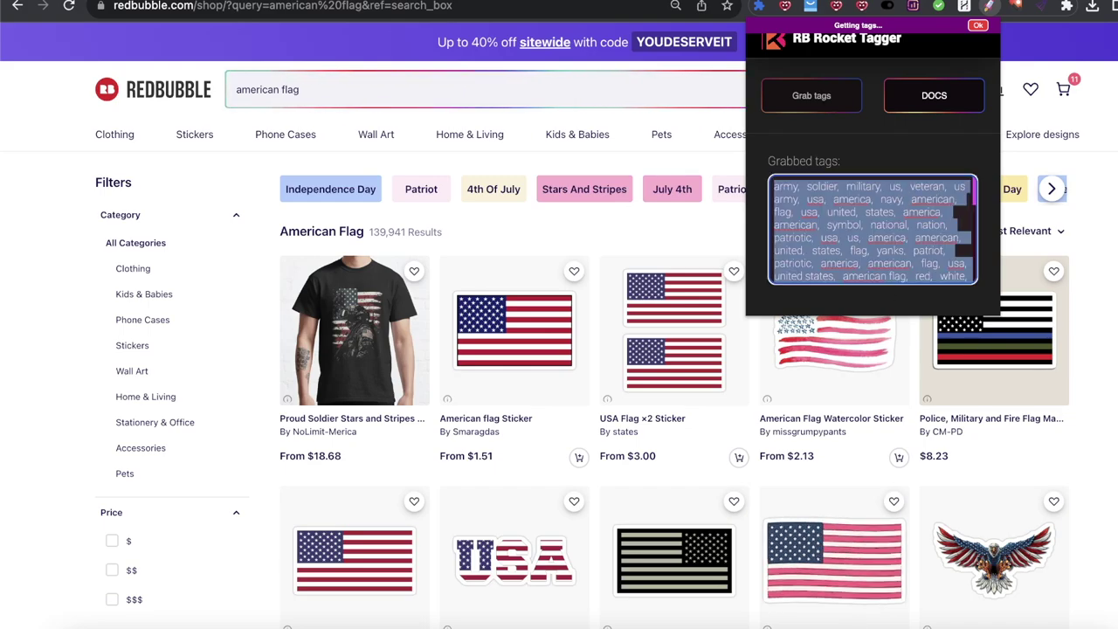
click(472, 621)
click(221, 318)
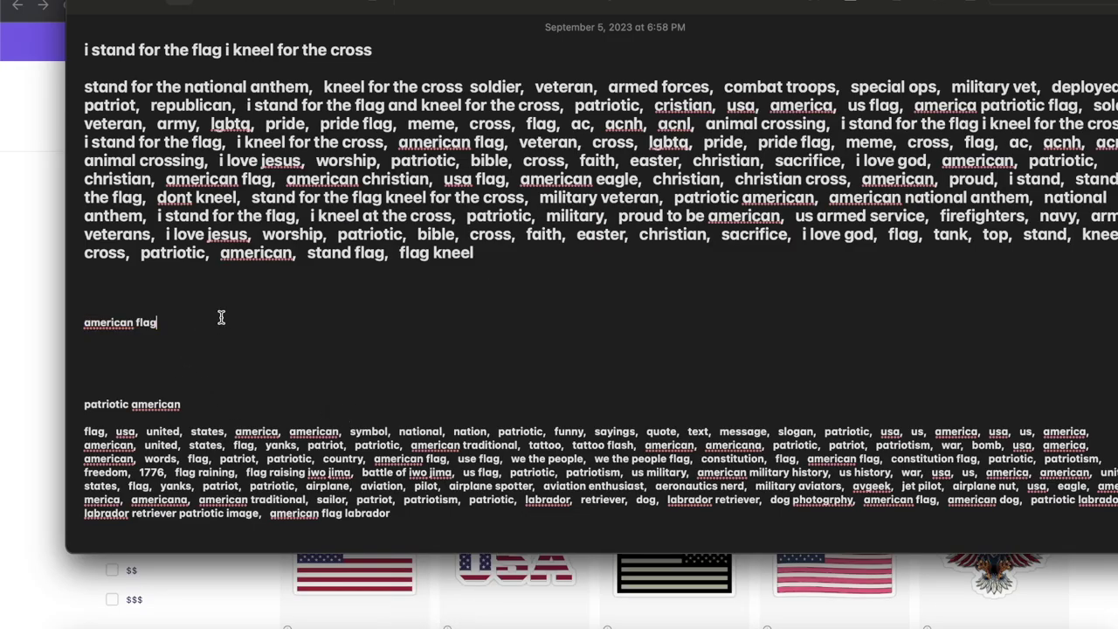
key(Return)
key(Return)
key(super+v)
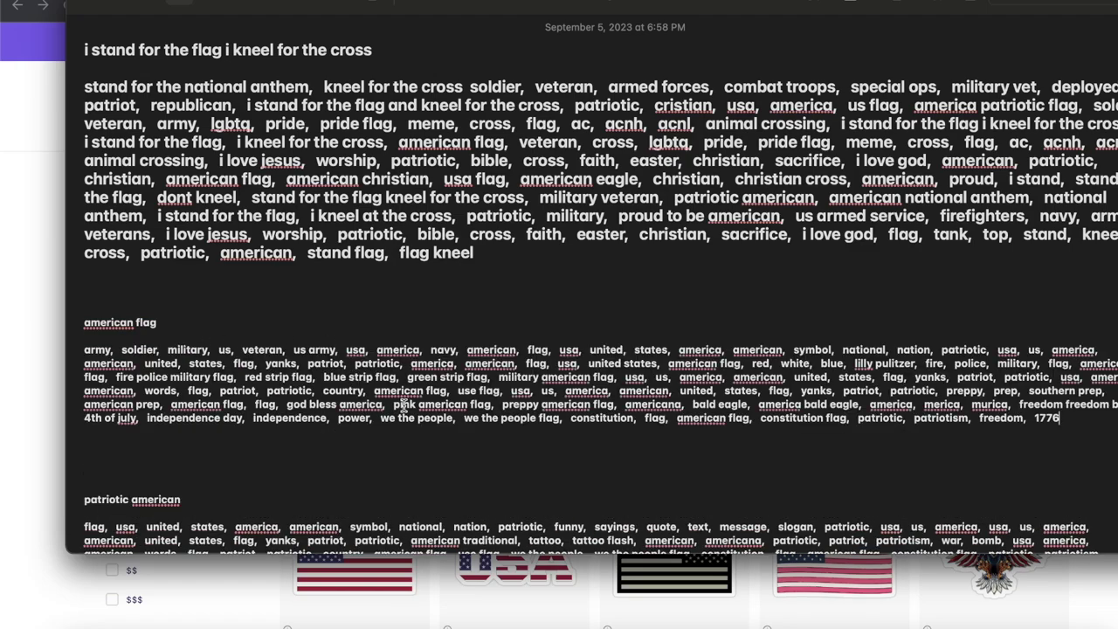
Review the tag groups in the note, picking out "i stand for the flag and kneel for the cross" and "kneel for the cross soldier".
scroll(552, 303, down, 3)
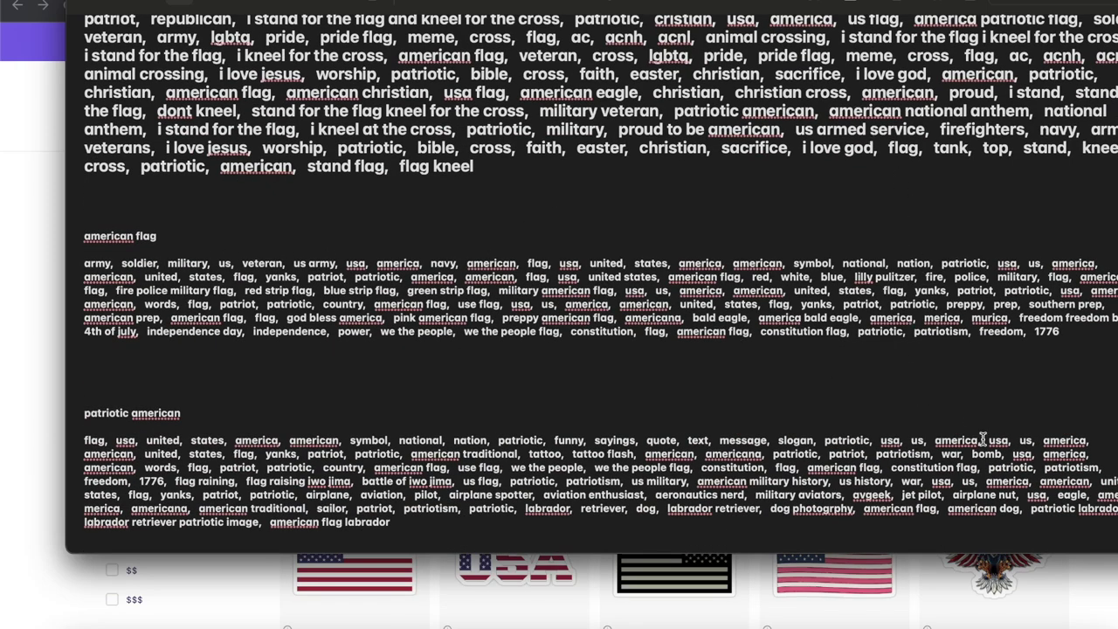
scroll(661, 361, up, 3)
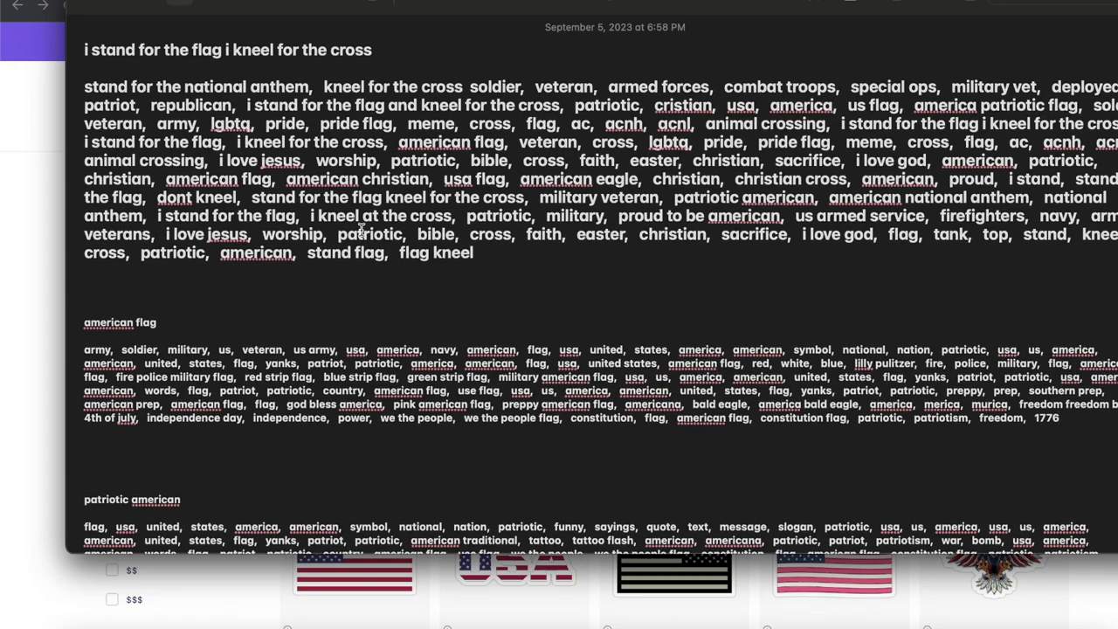
drag(897, 98, 935, 270)
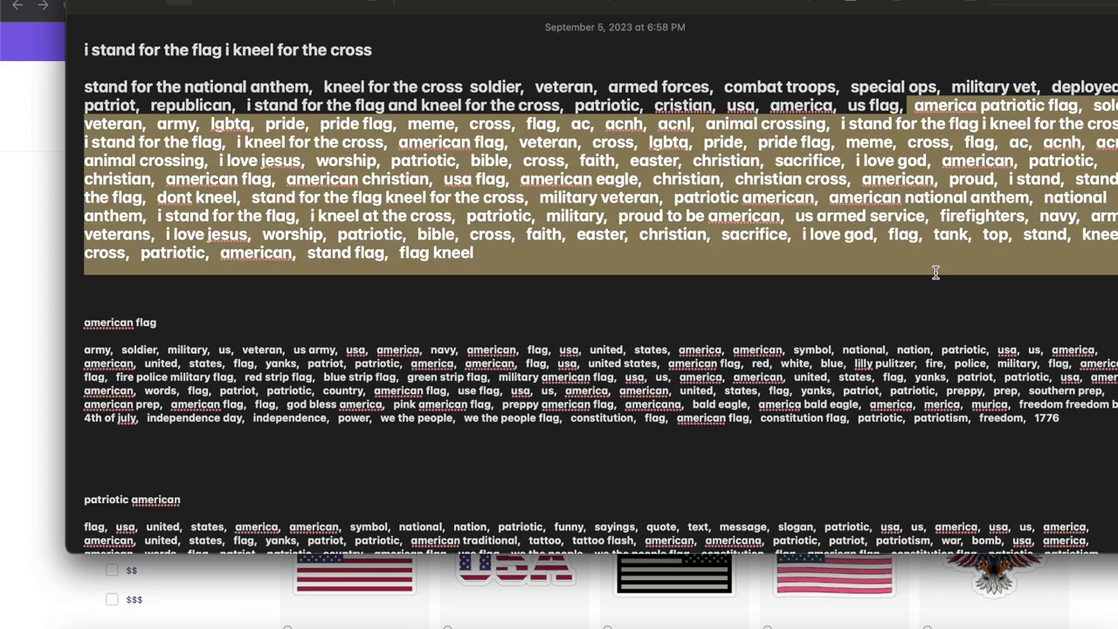
click(831, 234)
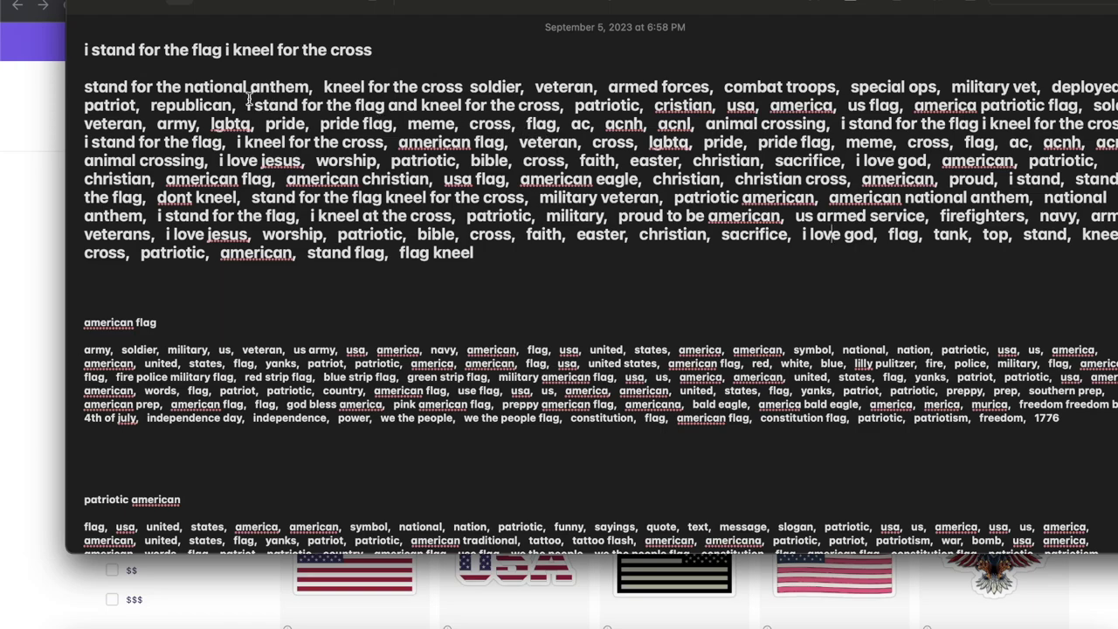
drag(251, 105, 544, 102)
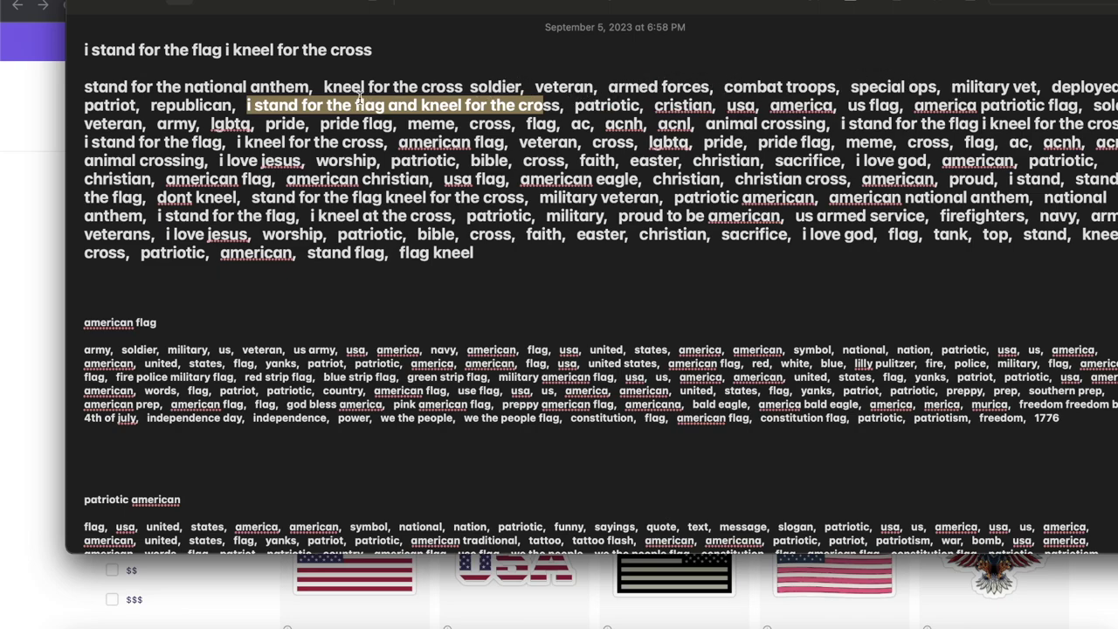
drag(314, 87, 506, 80)
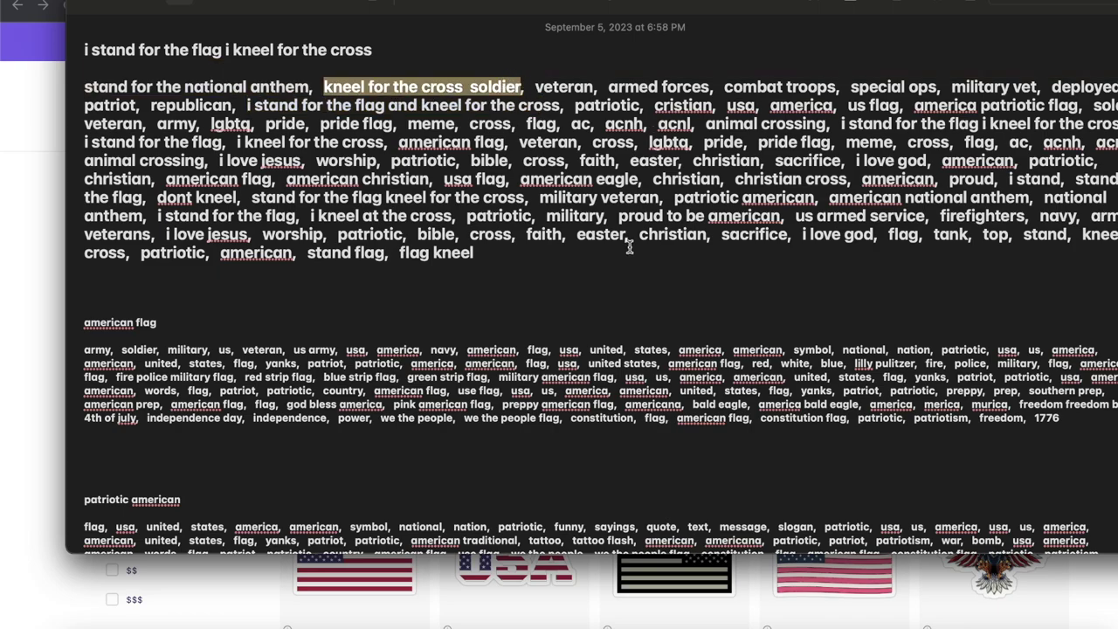
scroll(509, 222, down, 2)
scroll(510, 222, up, 2)
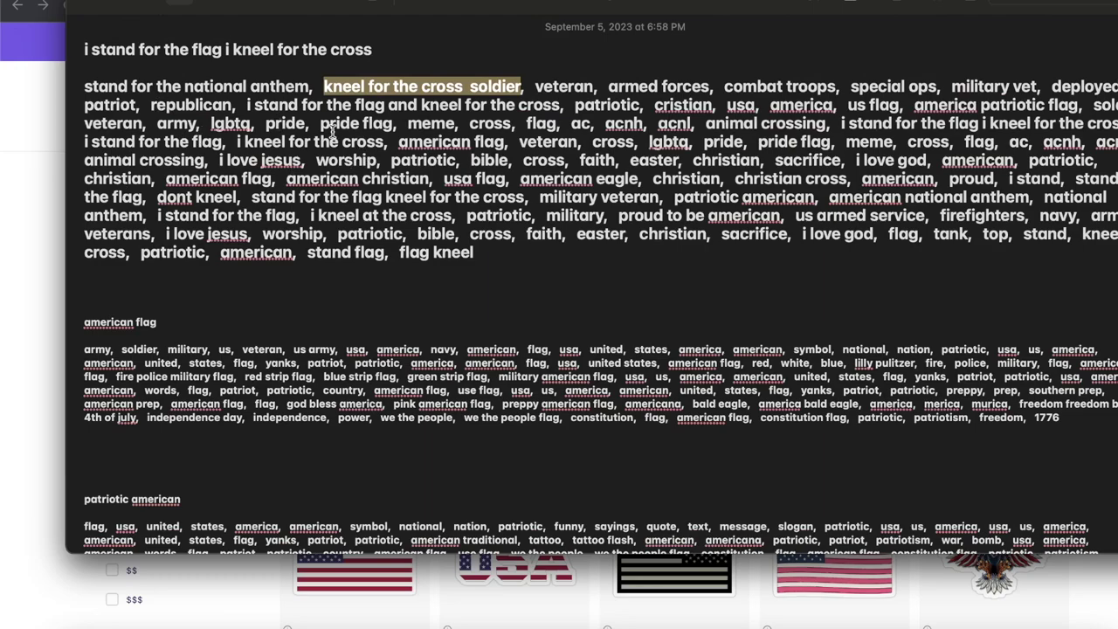
scroll(451, 319, down, 2)
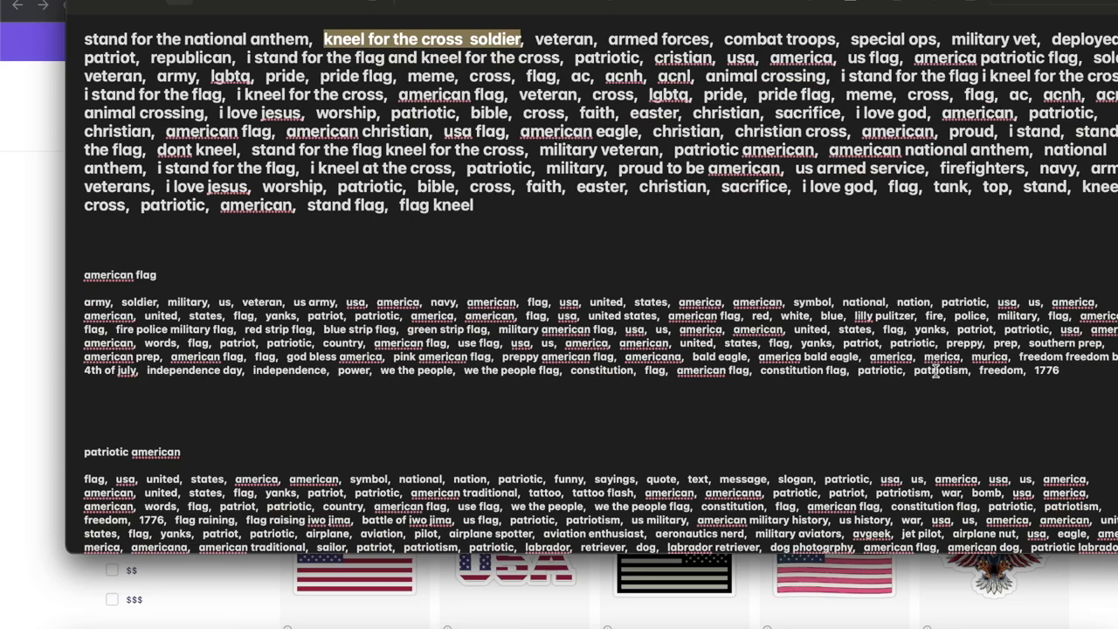
scroll(117, 140, up, 2)
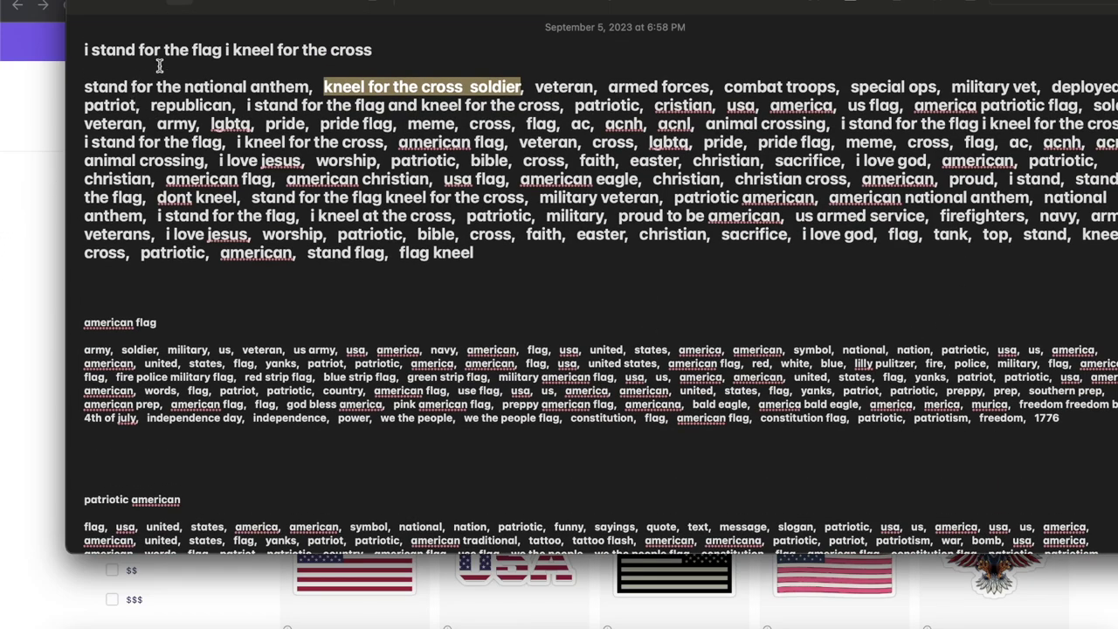
Compare the note's three search-term headings with the tag blocks collected under them.
drag(80, 48, 407, 44)
drag(81, 322, 145, 322)
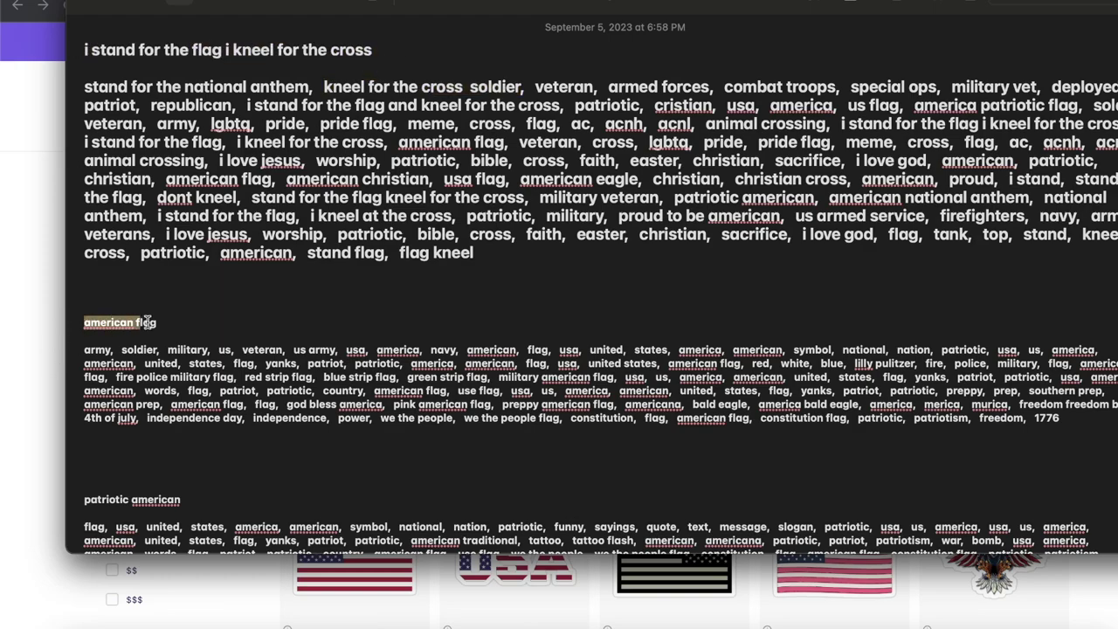
mouse_move(205, 500)
mouse_down()
mouse_move(35, 492)
mouse_move(205, 485)
mouse_up()
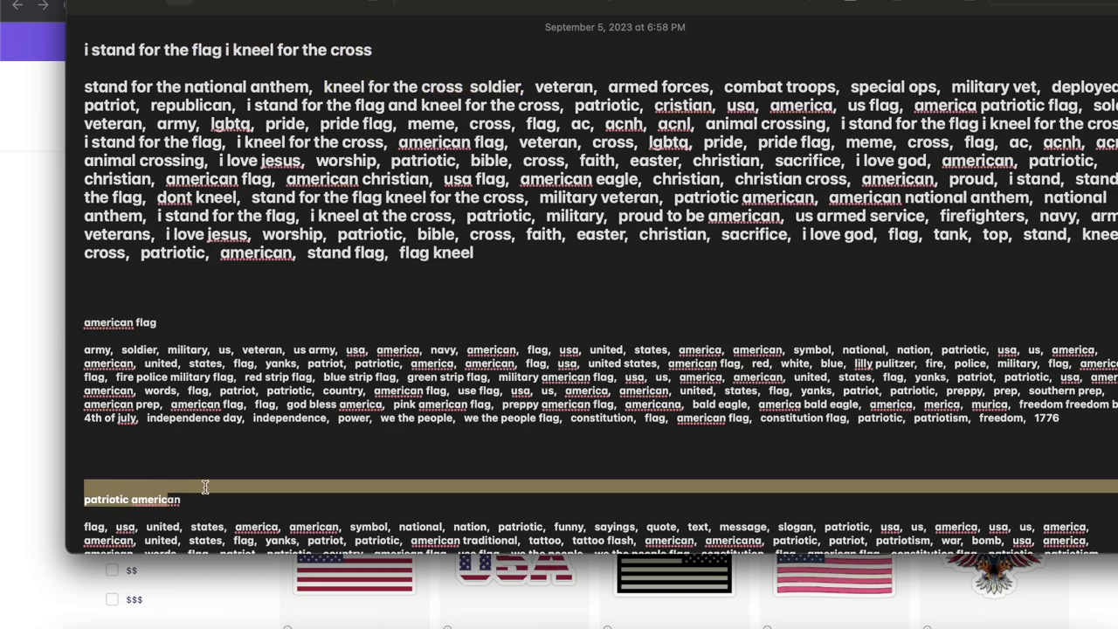
click(238, 467)
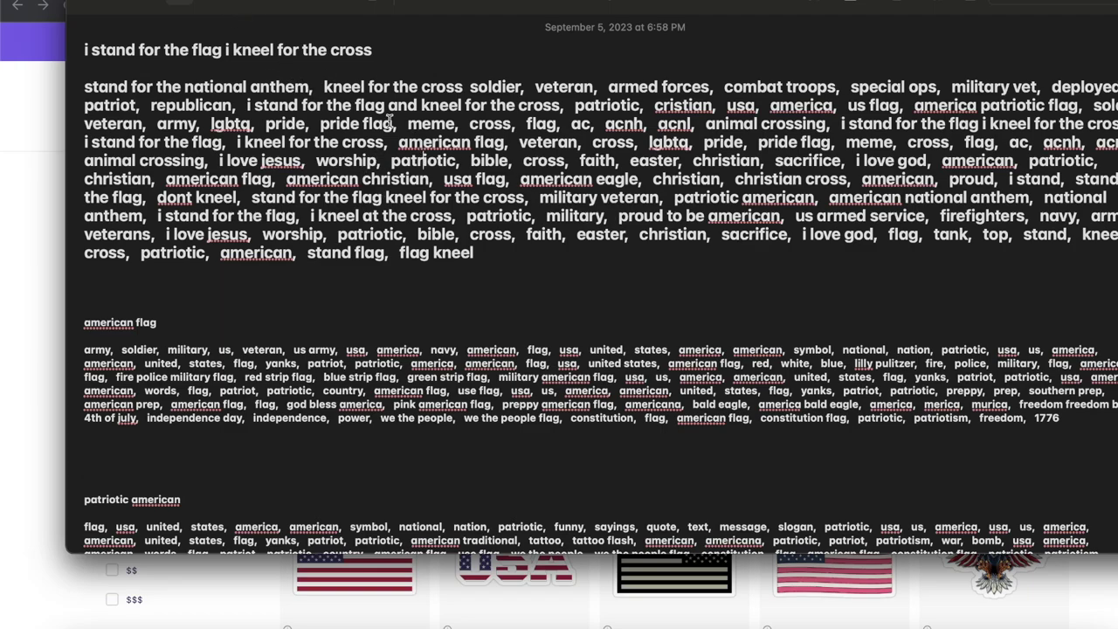
drag(375, 49, 85, 49)
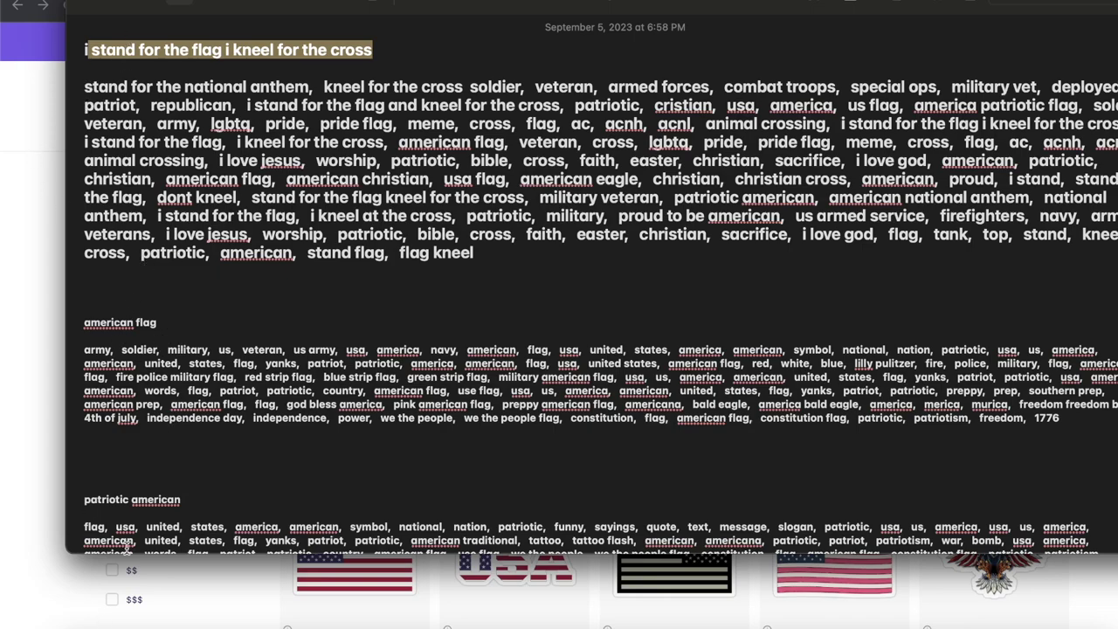
drag(664, 264, 329, 142)
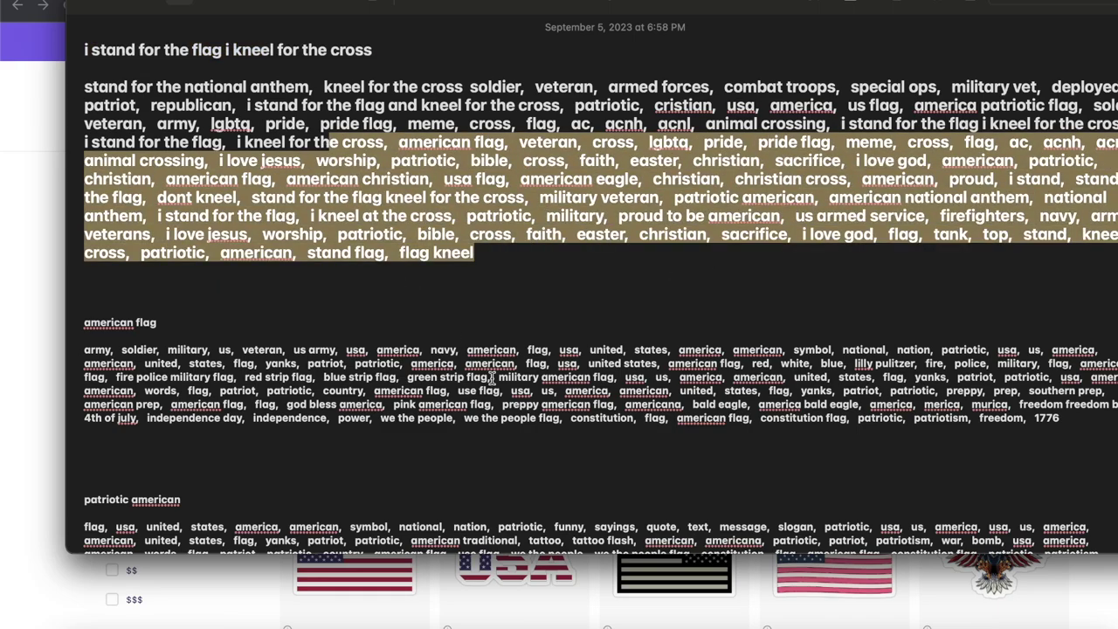
scroll(500, 456, down, 2)
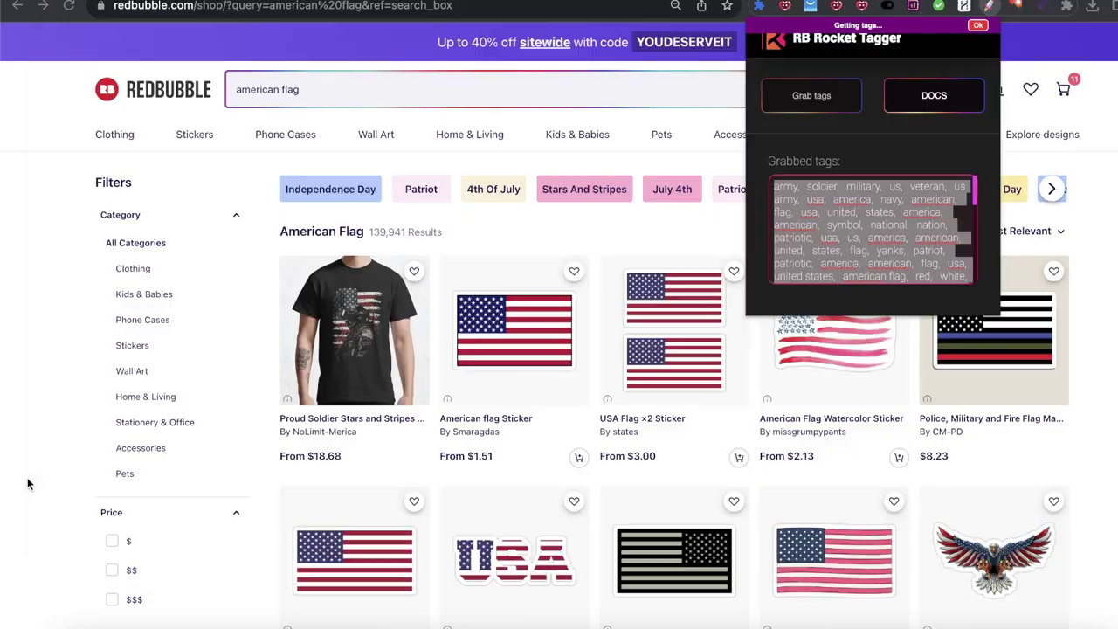
Open the American flag Sticker by Smaragdas, examine its similar designs and product tags, and return to the search results.
click(26, 480)
click(466, 335)
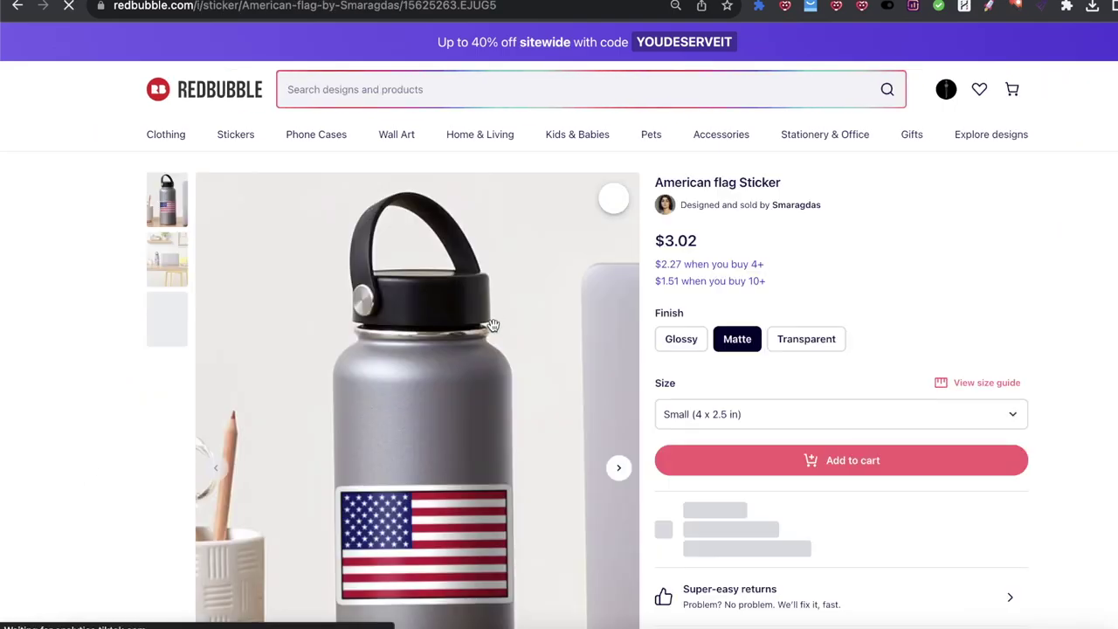
scroll(550, 336, down, 10)
scroll(557, 336, down, 9)
scroll(519, 339, up, 4)
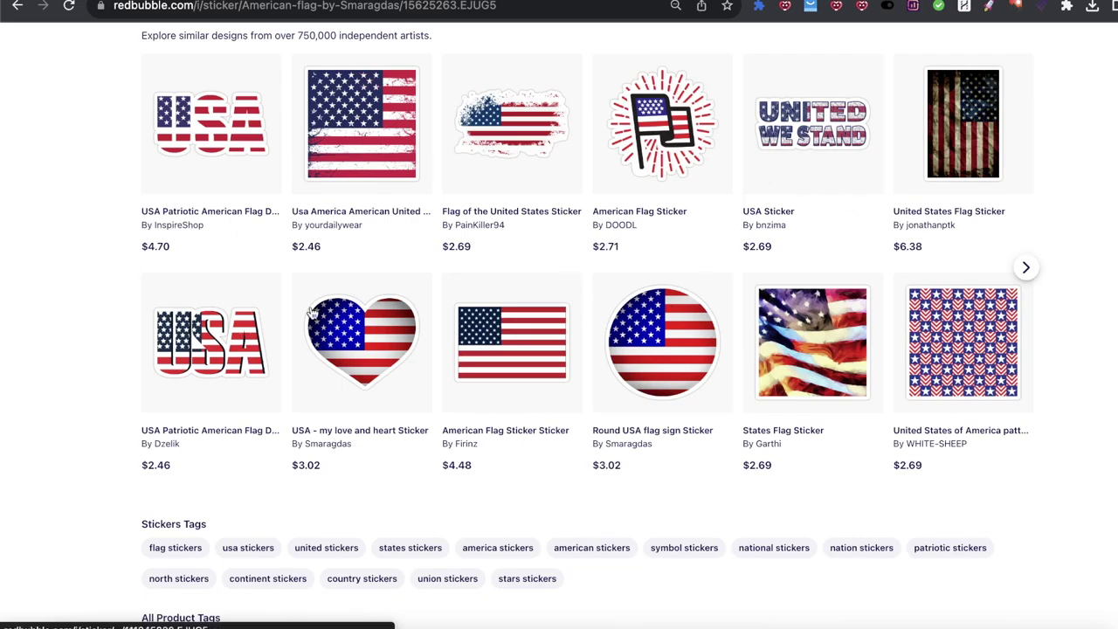
scroll(529, 298, up, 15)
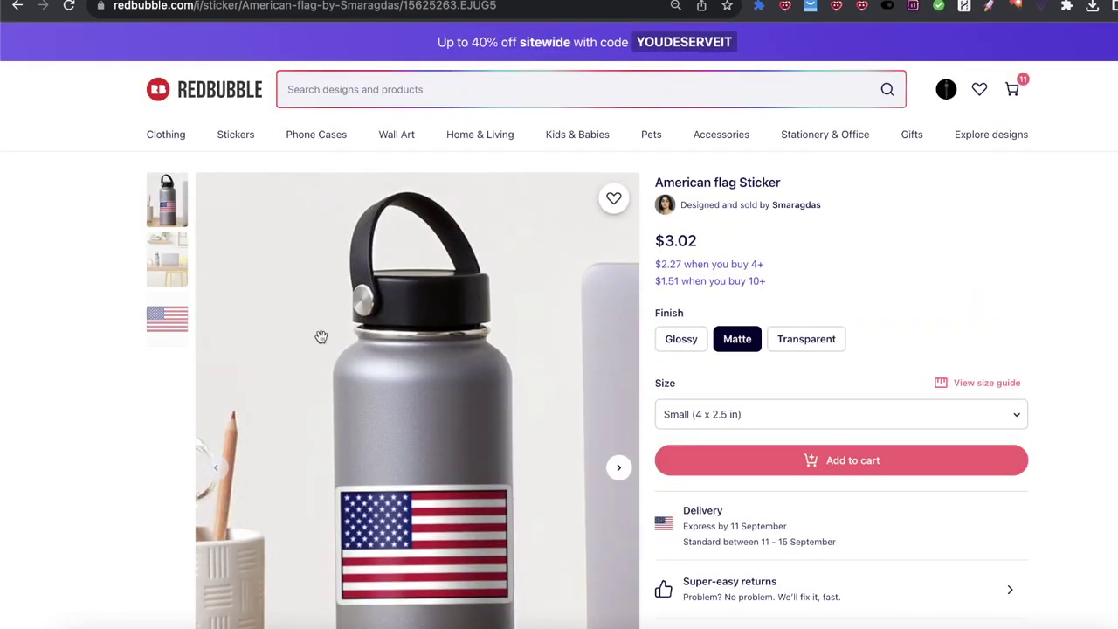
click(15, 7)
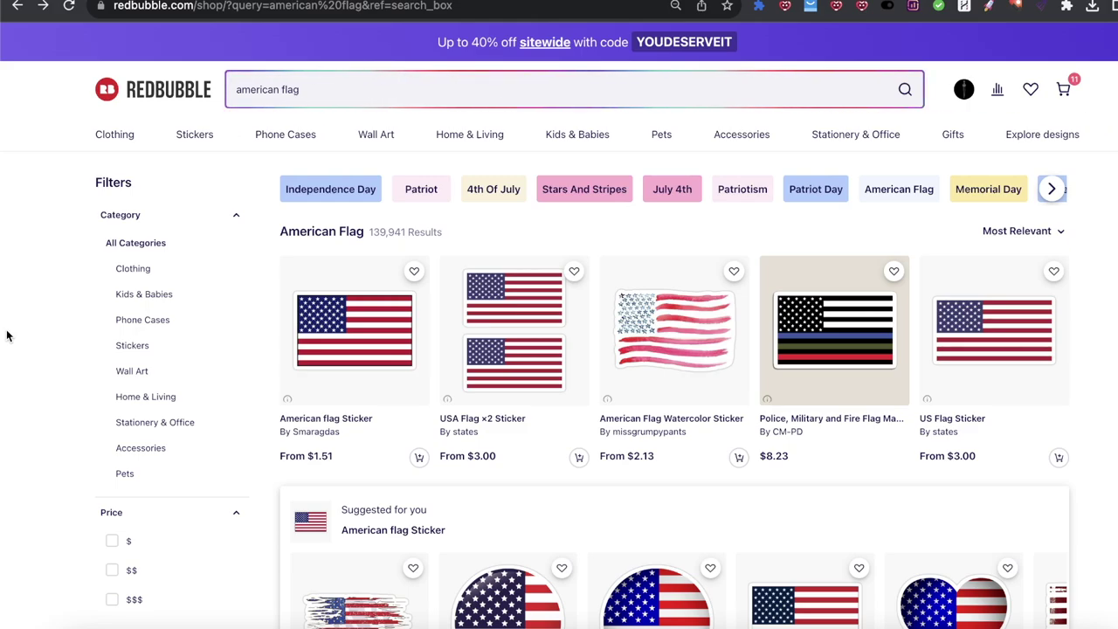
Open the American Flag Watercolor Sticker from the results and look through its product page down to the tags.
scroll(544, 377, down, 3)
scroll(543, 377, up, 3)
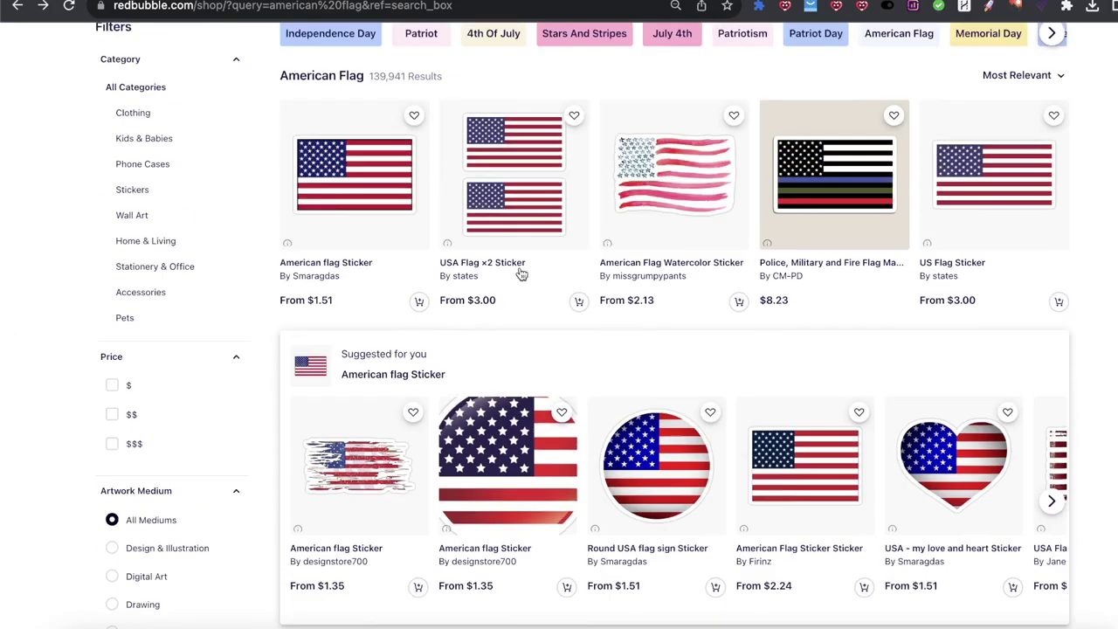
click(642, 324)
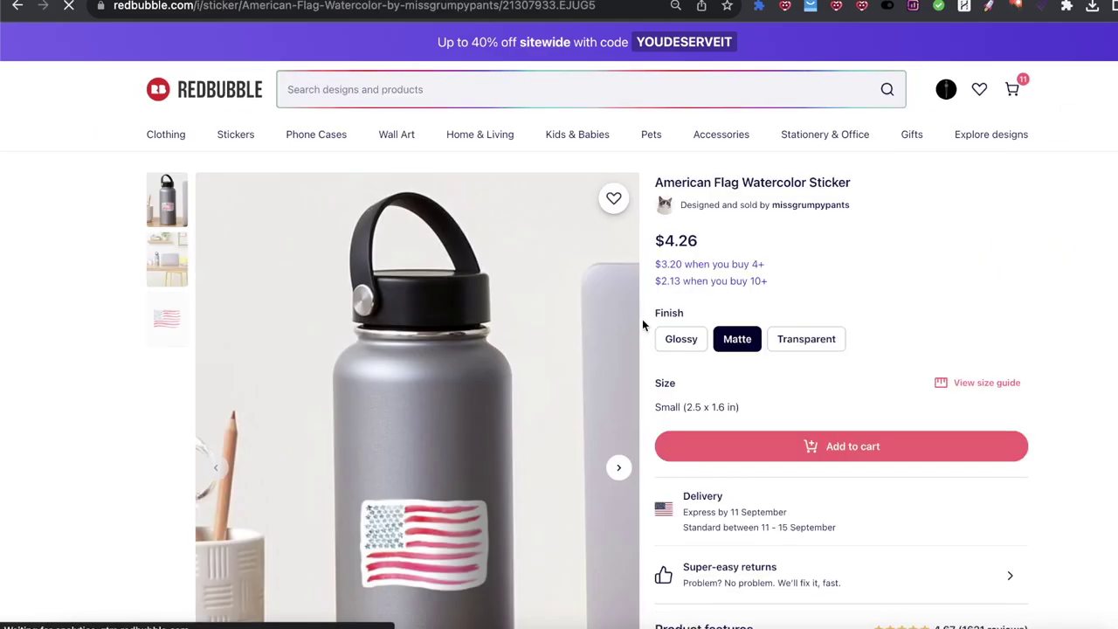
scroll(642, 325, down, 20)
scroll(643, 331, up, 5)
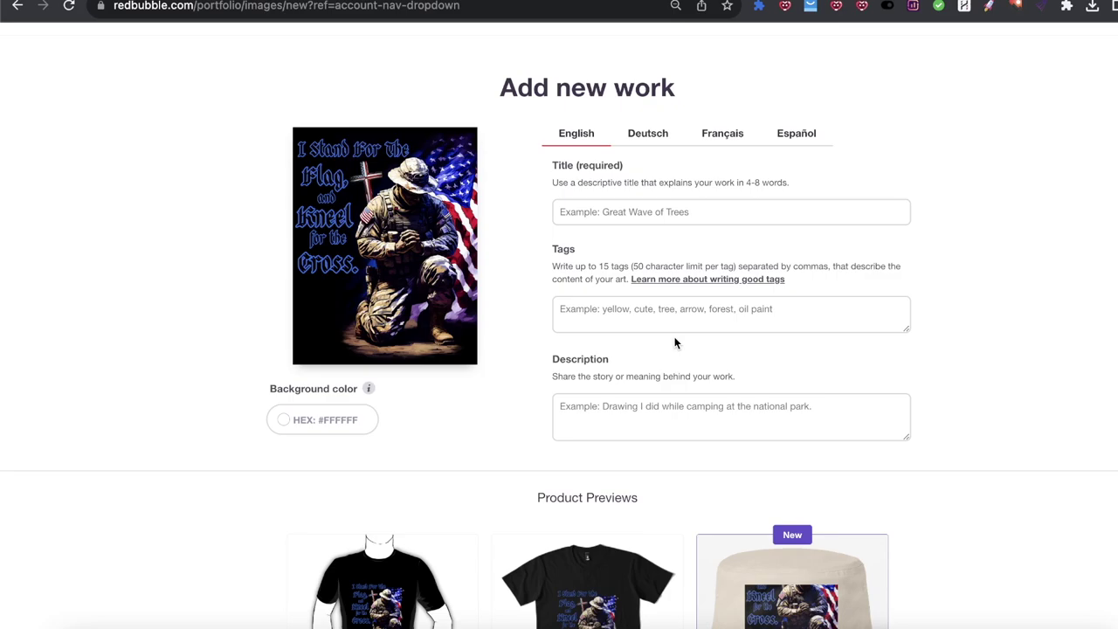
Enter "kneel for the cross soldier" as the first tag of the new work, followed by a comma.
click(647, 310)
text(kneel for the cross  soldier)
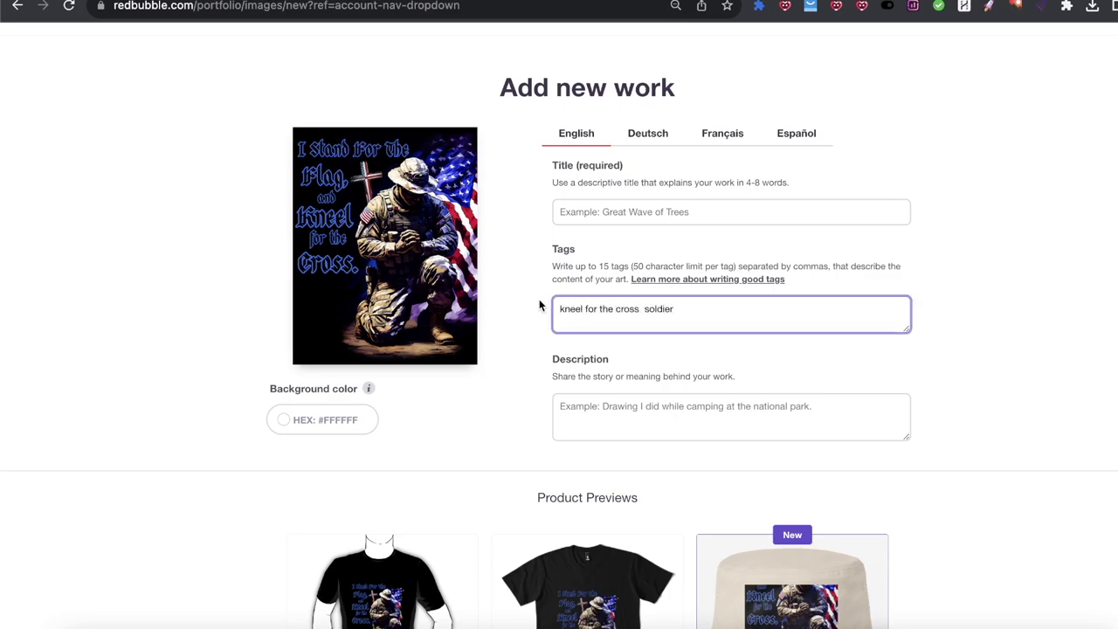
text(,)
Copy "i stand for the flag and kneel for the cross" from the note and add it as the second tag.
mouse_move(469, 215)
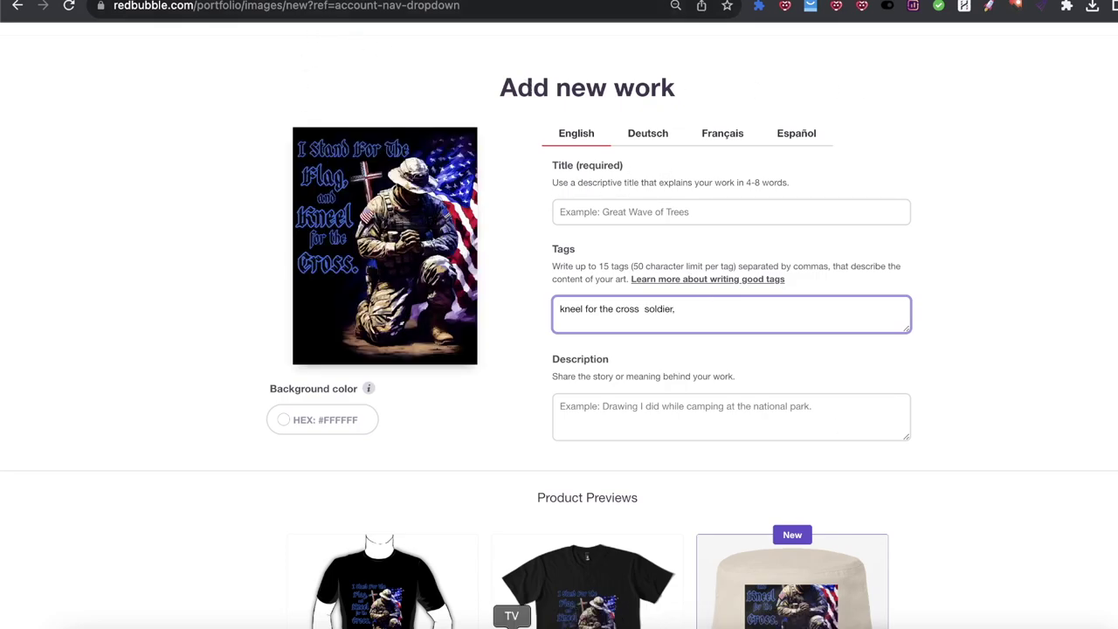
click(469, 622)
scroll(781, 67, up, 3)
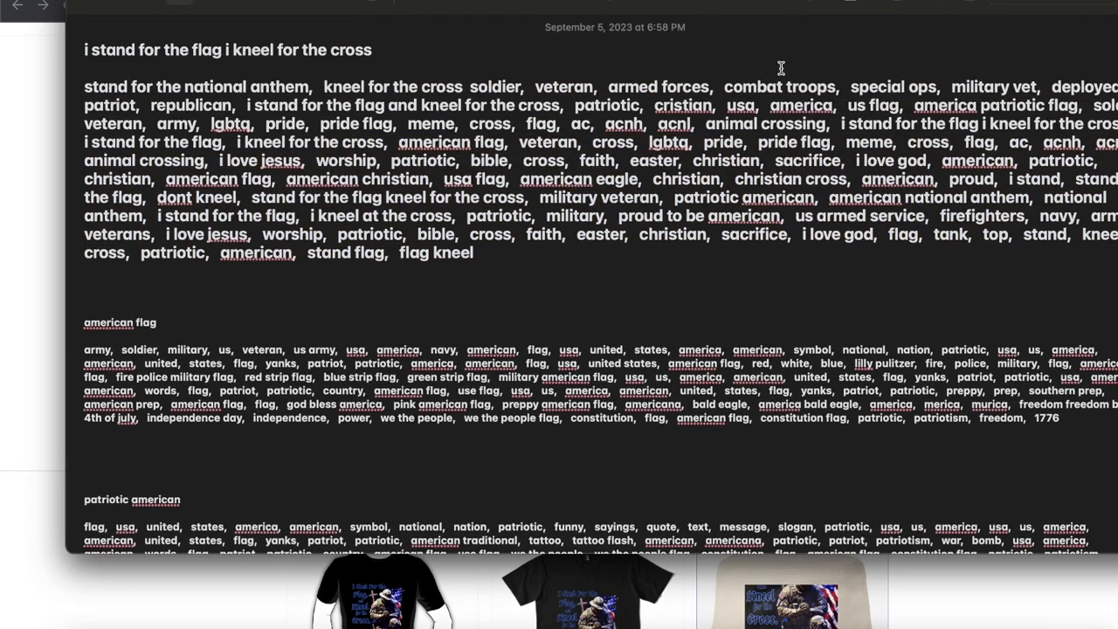
drag(245, 105, 562, 105)
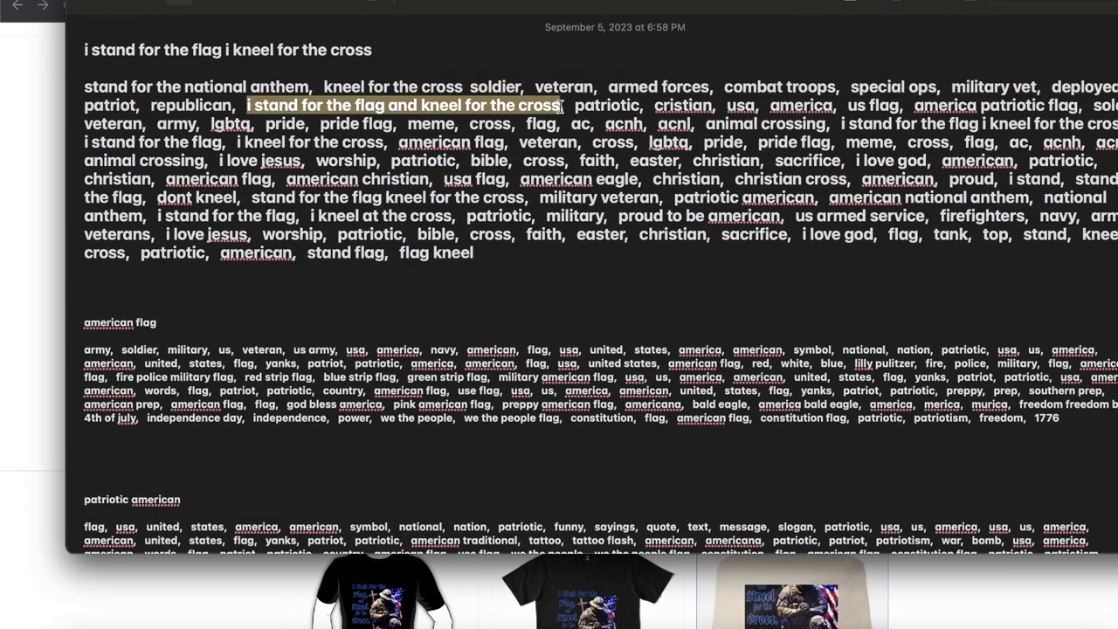
key(super+c)
click(7, 236)
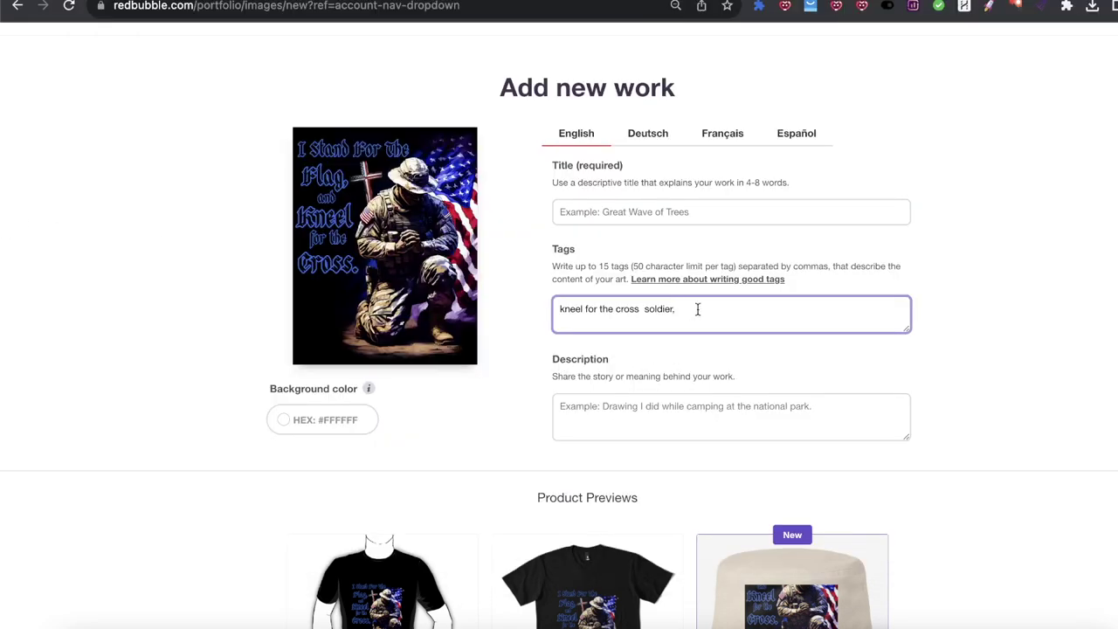
key(super+v)
Set the title to "I stand for the flag and kneel for the cross" and add a comma after the second tag.
click(604, 216)
key(super+v)
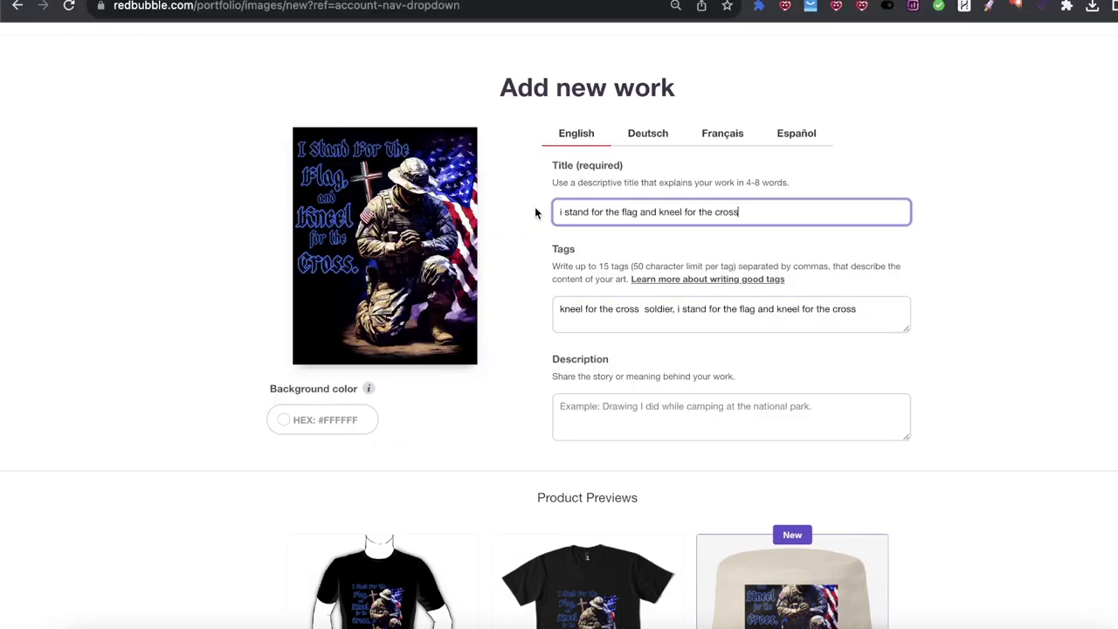
click(564, 210)
key(BackSpace)
text(I)
key(BackSpace)
text(I)
click(863, 307)
text(,)
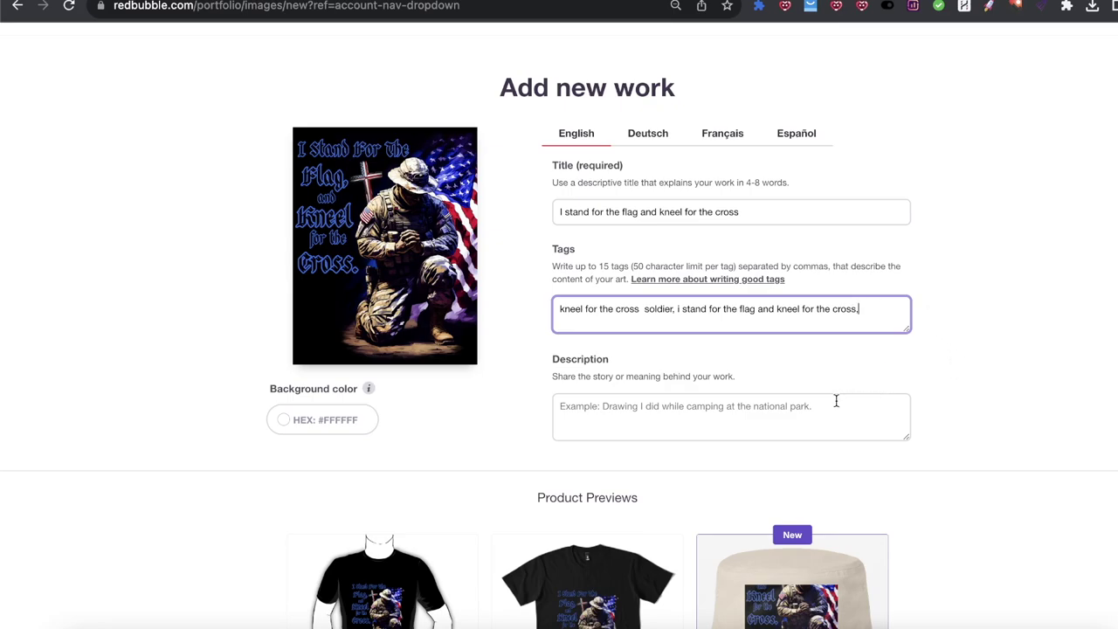
click(476, 616)
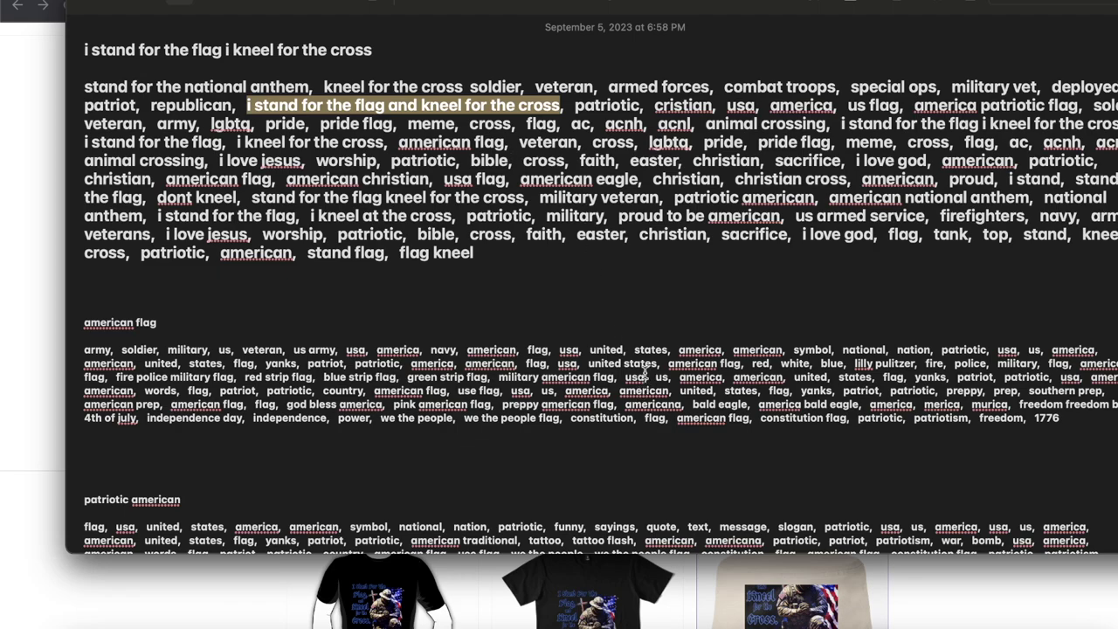
double_click(644, 391)
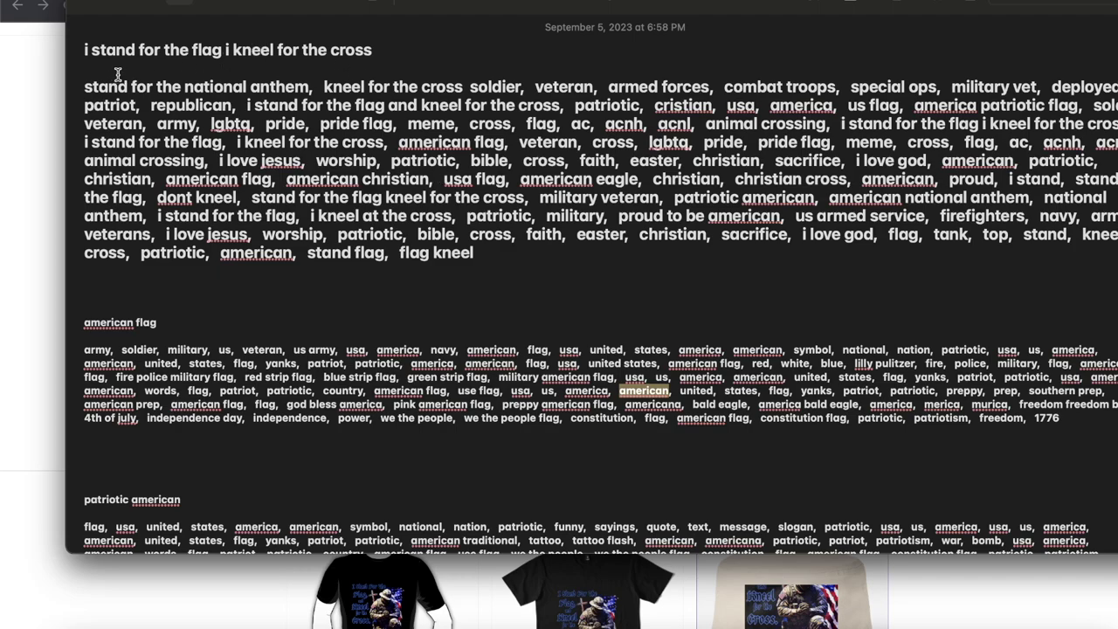
drag(222, 88, 311, 87)
click(149, 83)
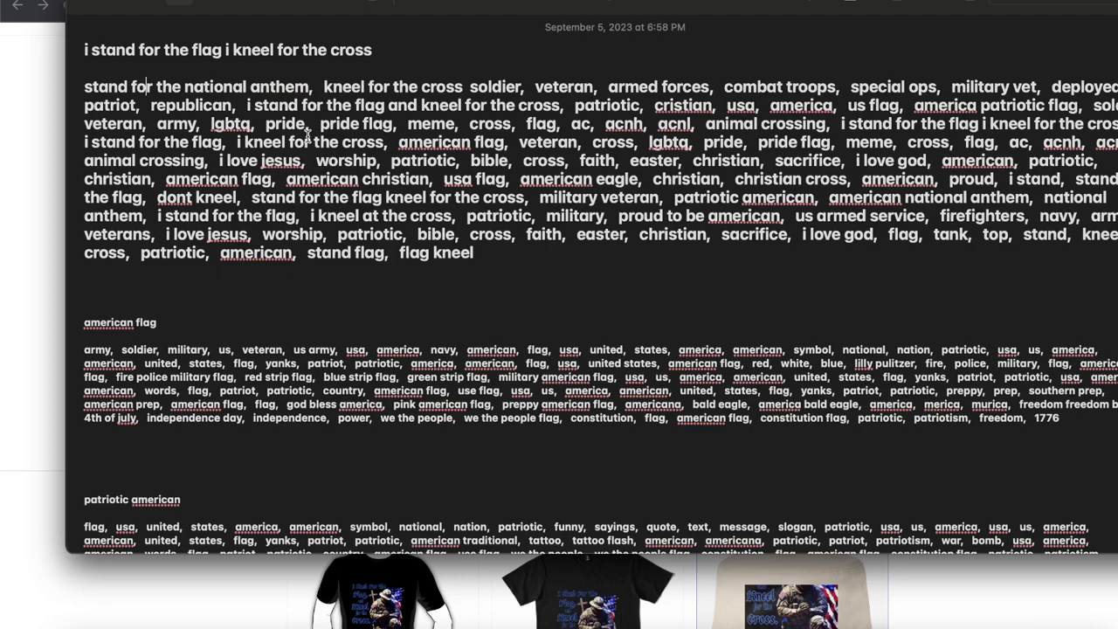
key(super+Tab)
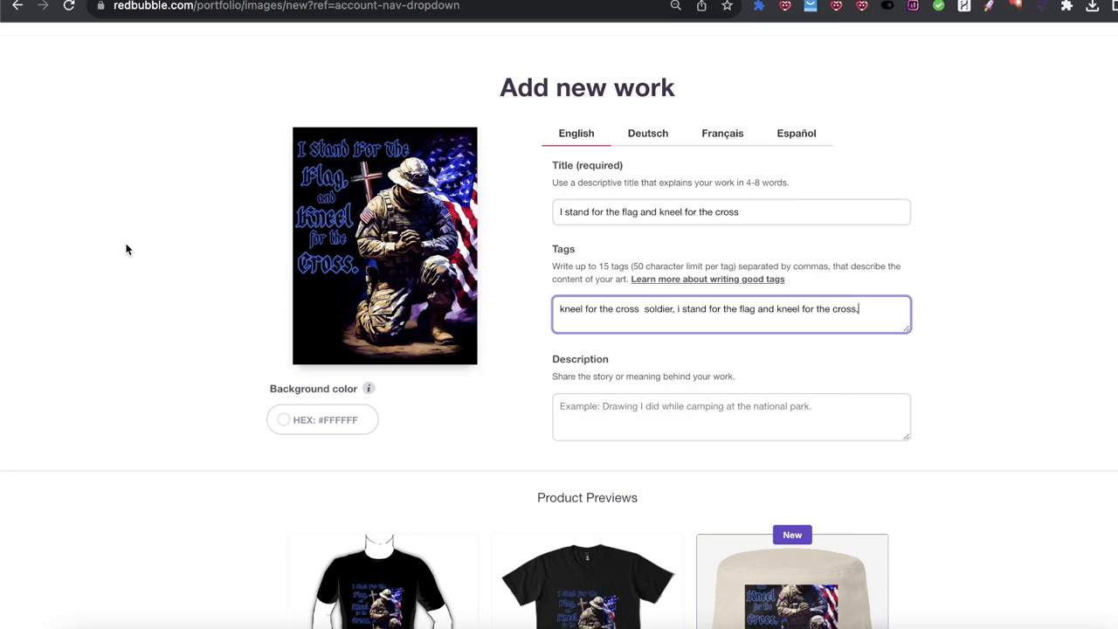
scroll(218, 354, down, 3)
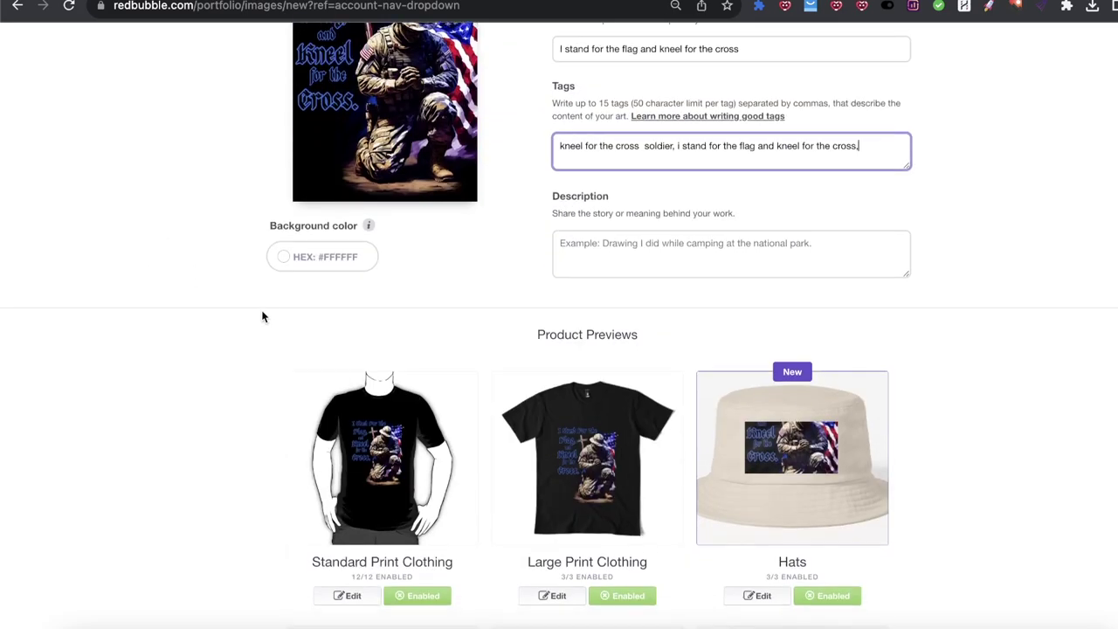
Copy the keyword "cristian" from the note and search Redbubble for it.
click(471, 625)
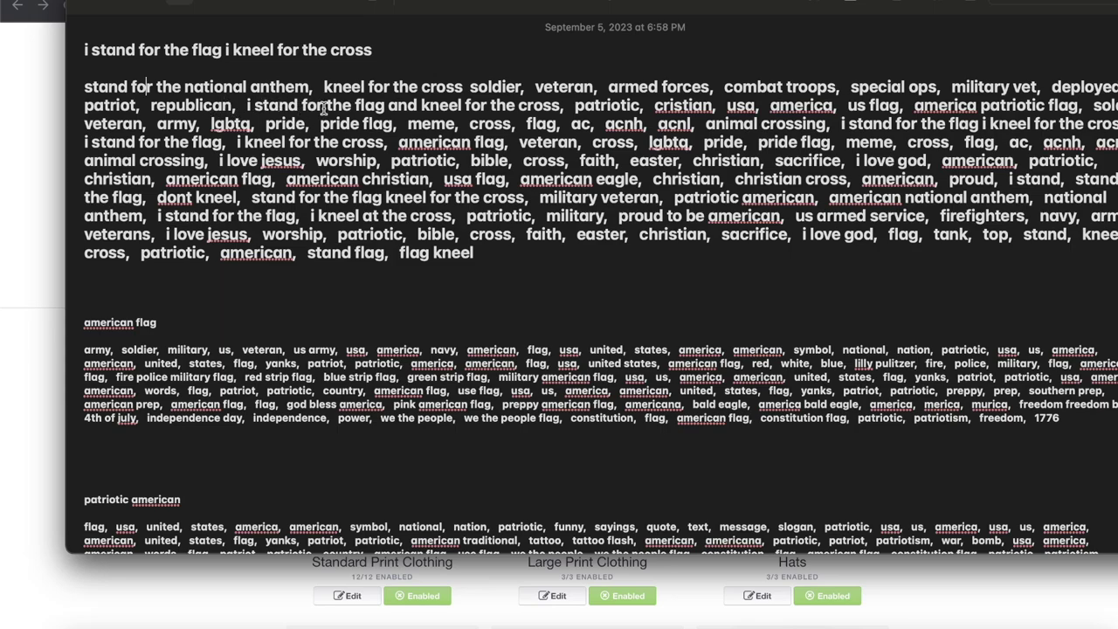
double_click(679, 105)
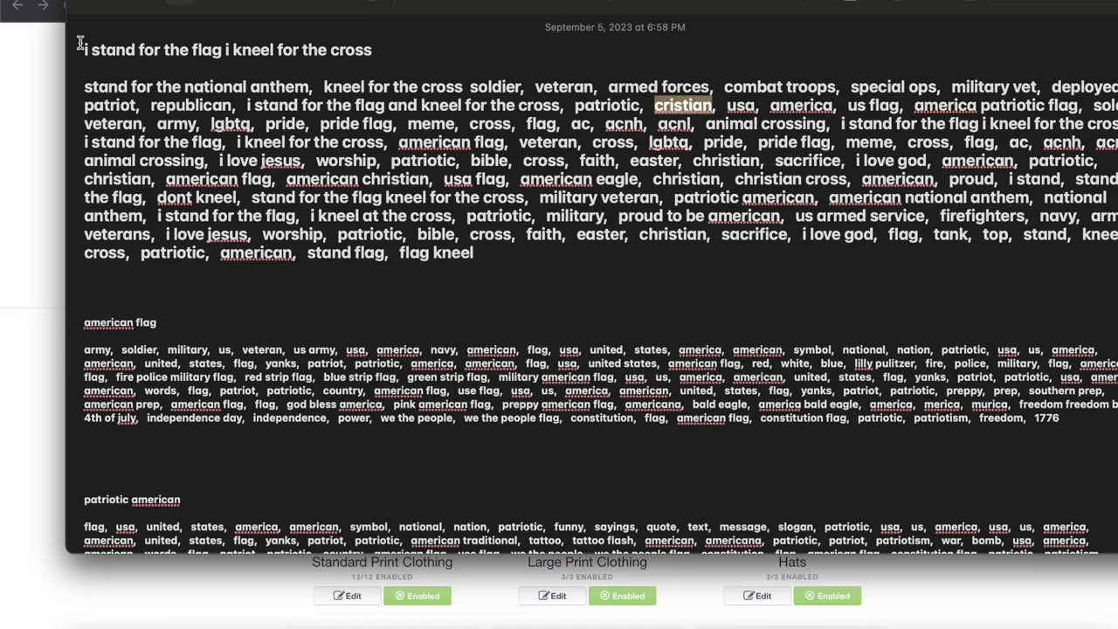
click(68, 164)
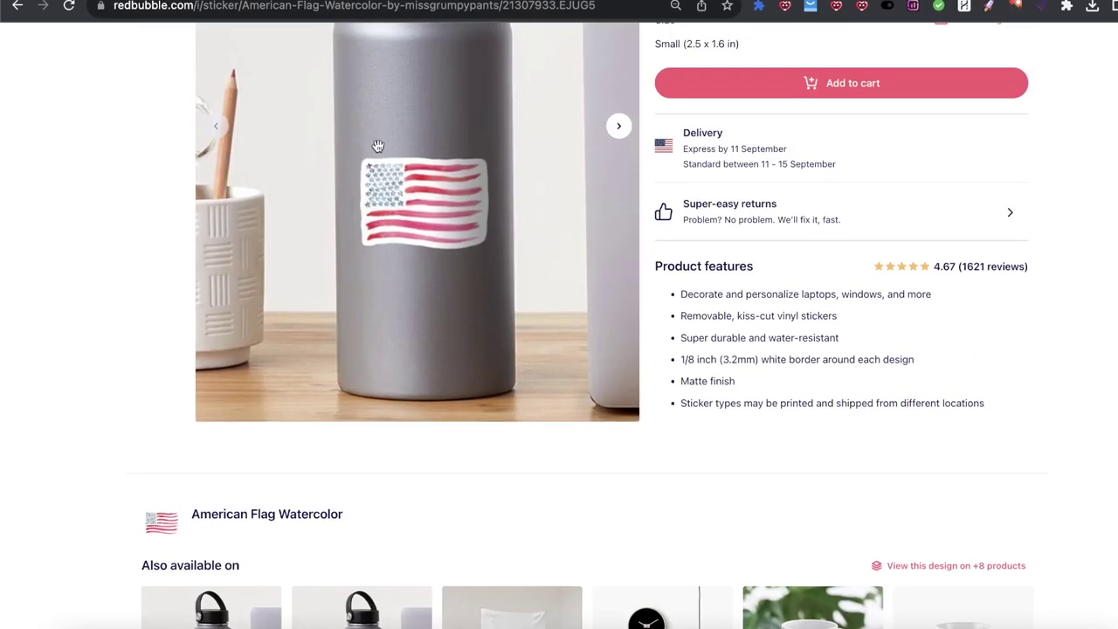
scroll(378, 146, up, 4)
click(386, 90)
key(ctrl+v)
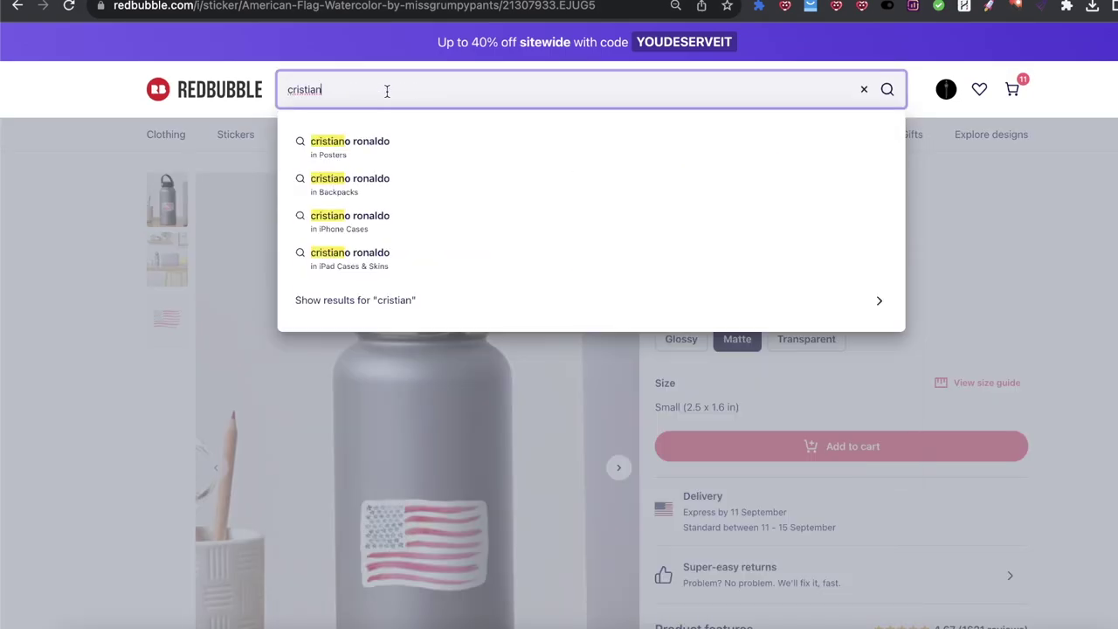
key(Return)
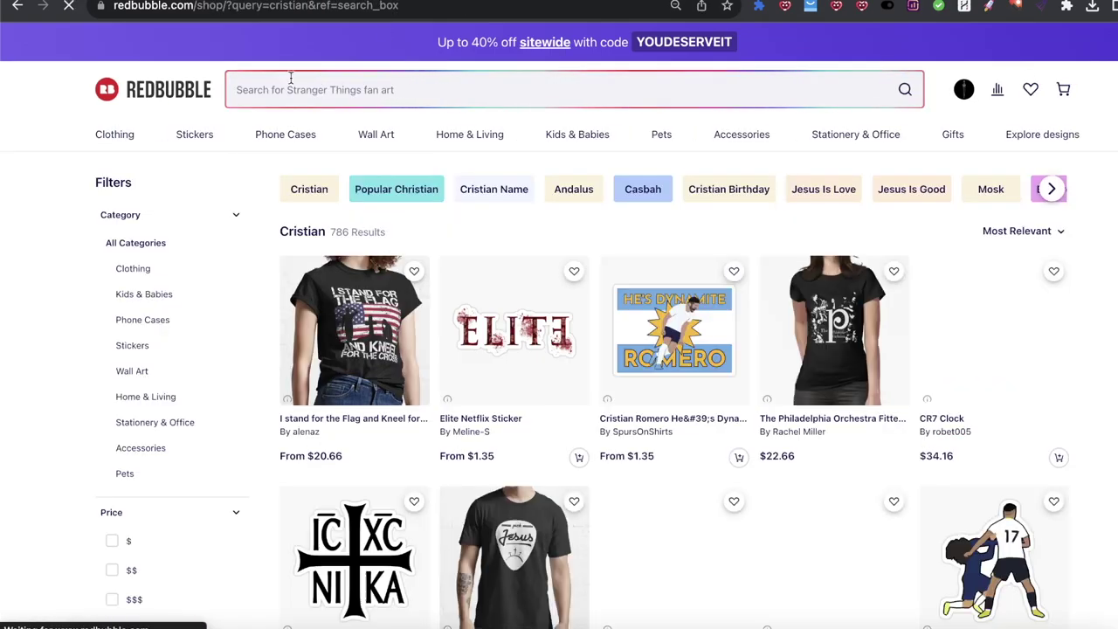
Look through the "cristian" search results to judge whether the designs match the kneeling-soldier artwork.
mouse_move(273, 131)
scroll(592, 280, down, 4)
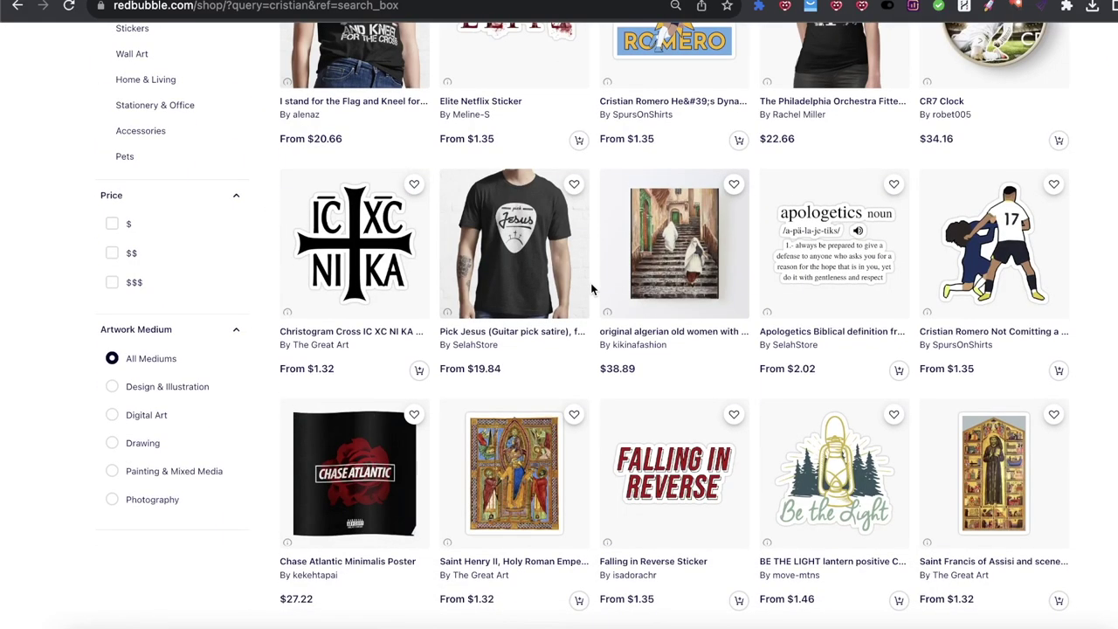
scroll(468, 280, up, 4)
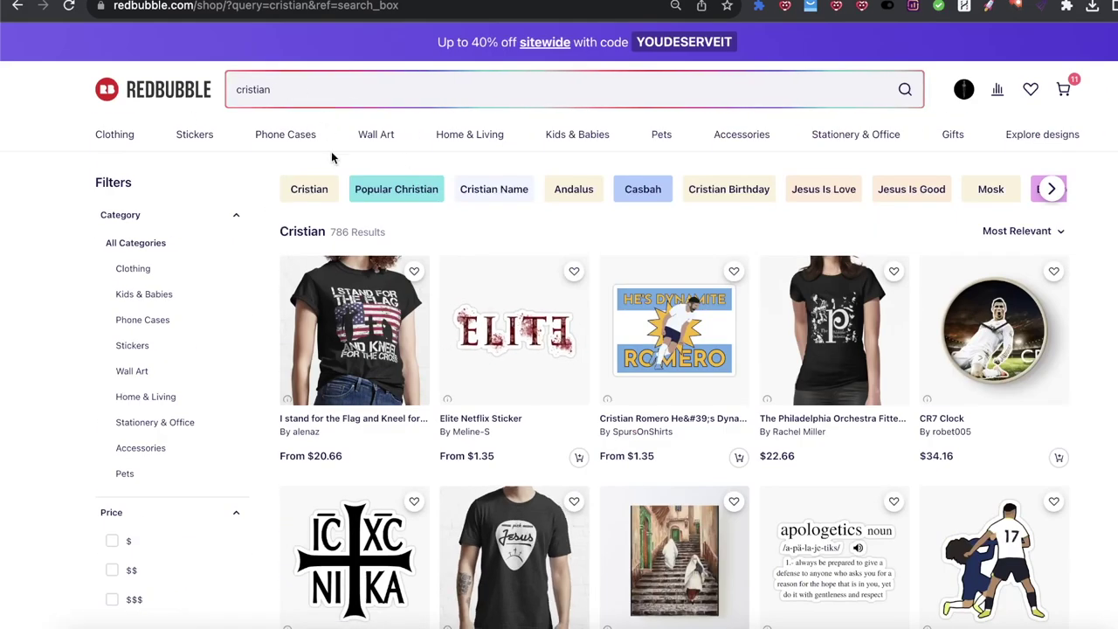
scroll(331, 151, down, 3)
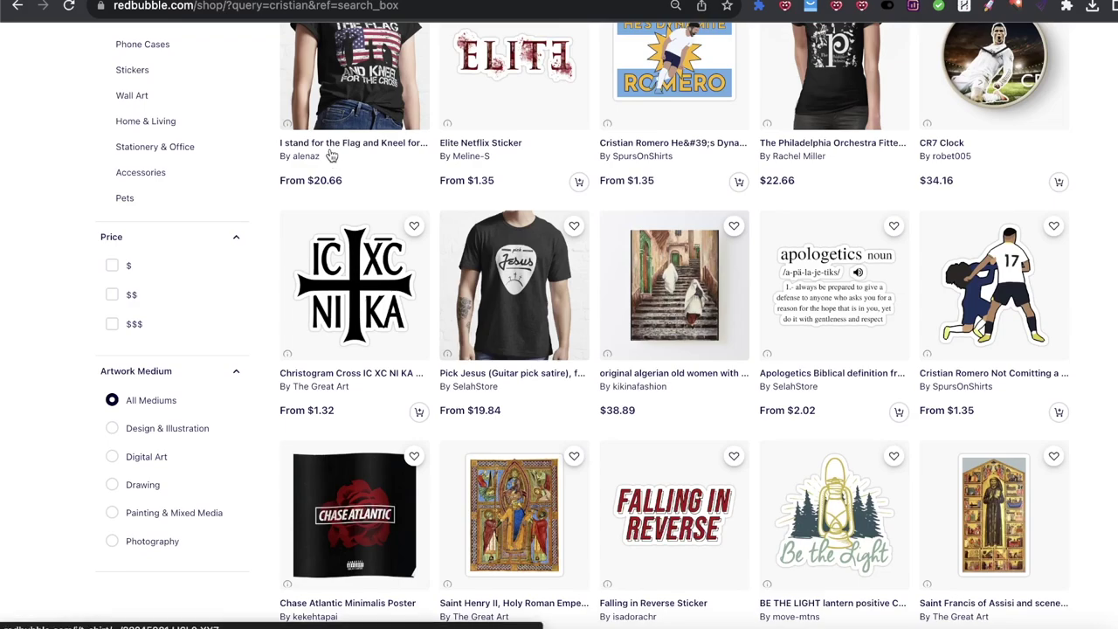
scroll(331, 155, up, 3)
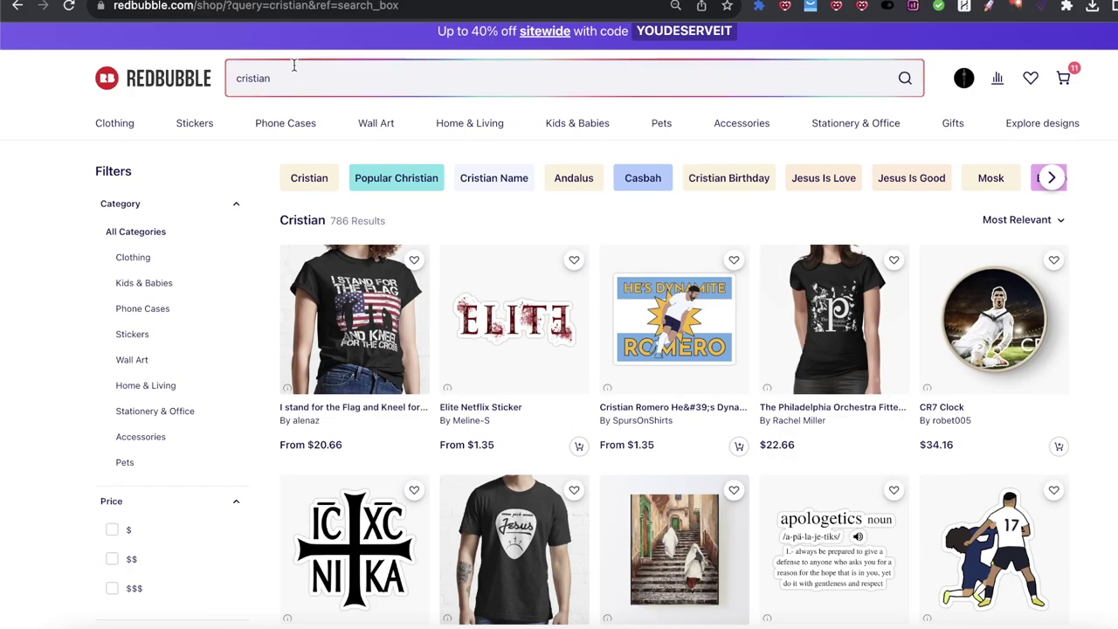
scroll(742, 214, down, 12)
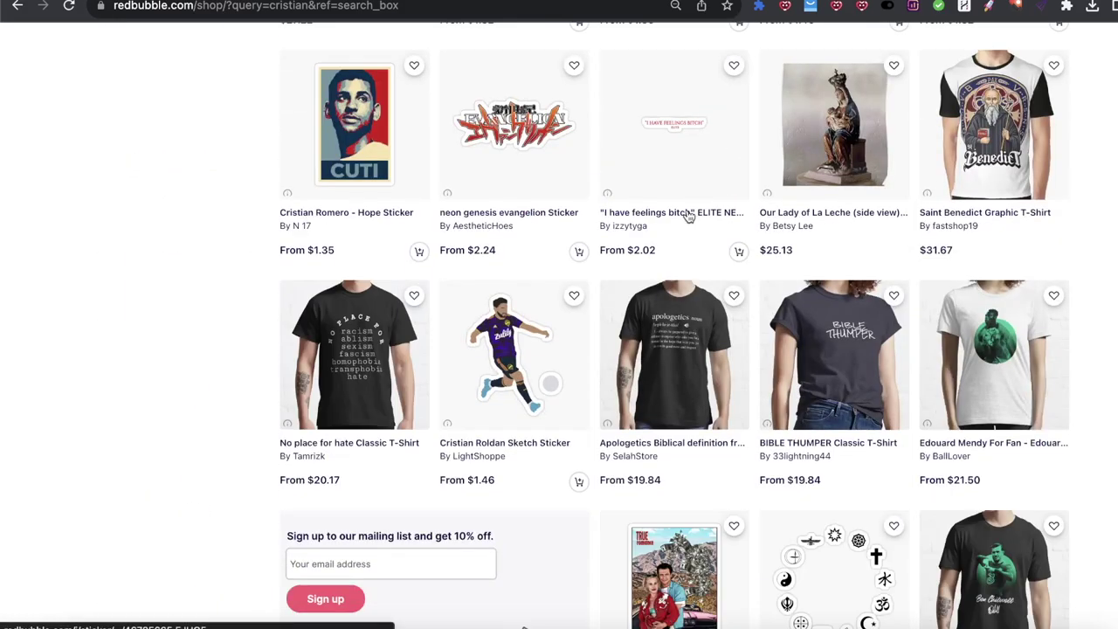
scroll(1083, 268, up, 1)
scroll(1083, 268, up, 6)
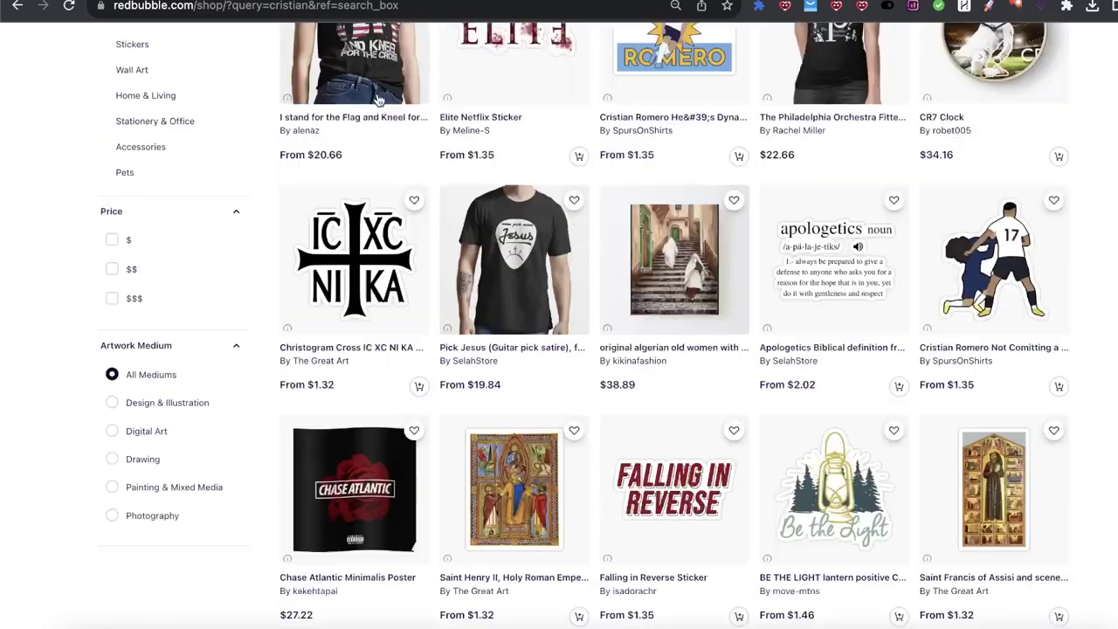
scroll(452, 118, down, 3)
scroll(418, 118, down, 12)
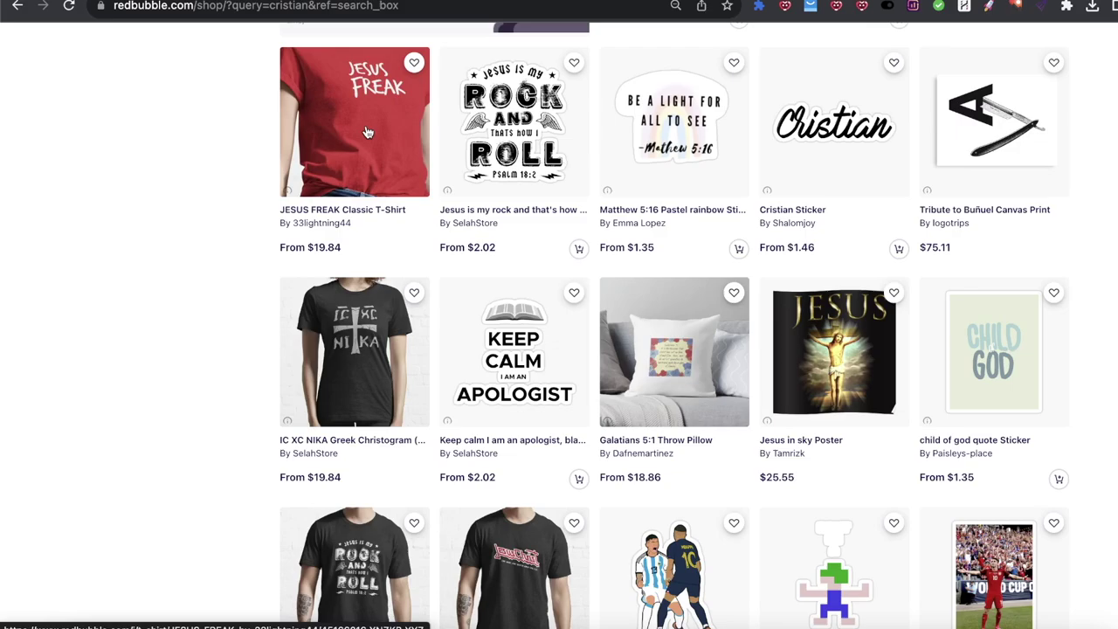
scroll(367, 132, up, 10)
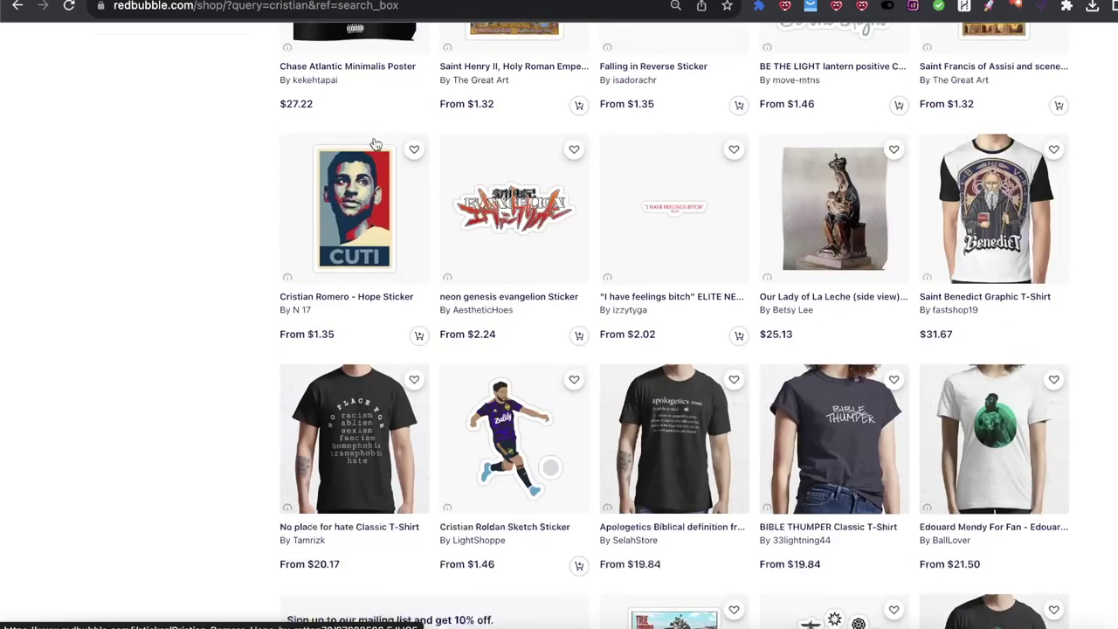
scroll(361, 351, up, 6)
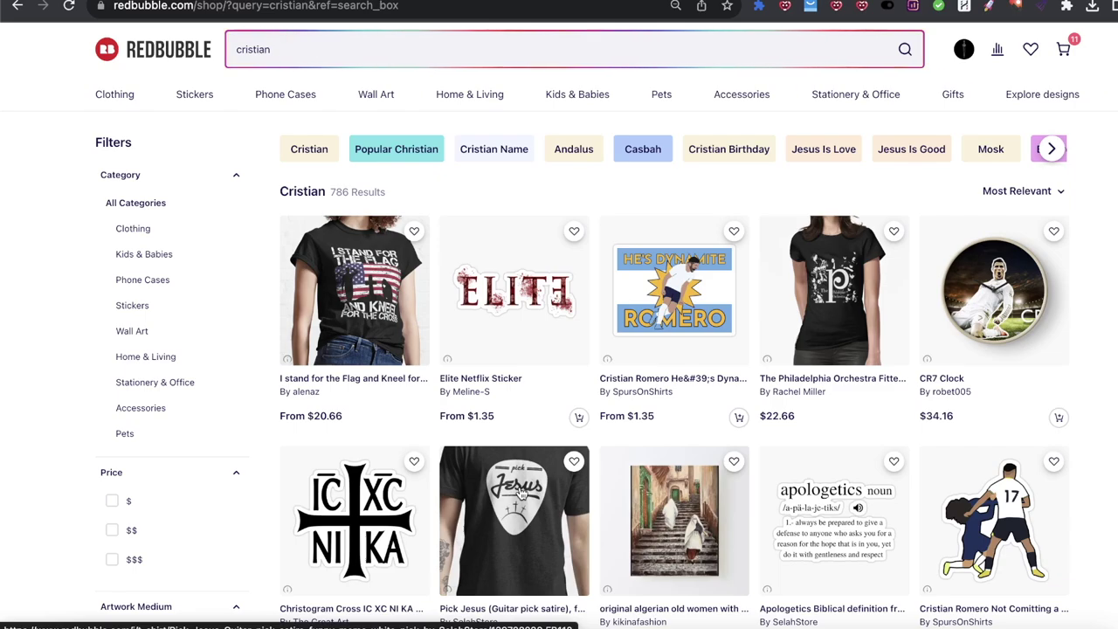
Copy "i love jesus," from the note and search Redbubble for it.
click(473, 626)
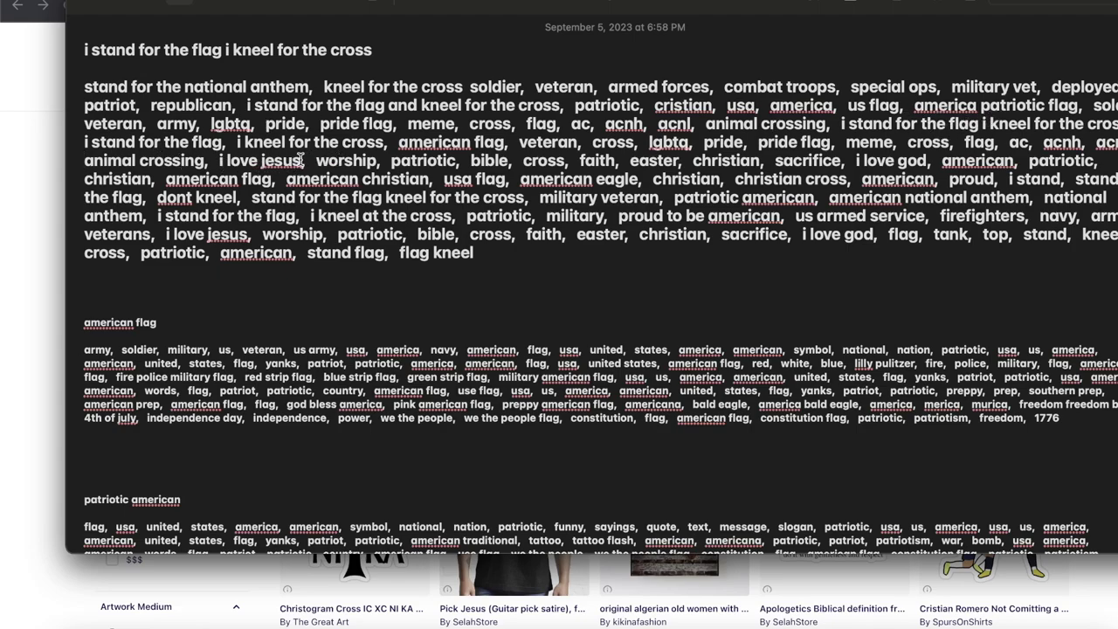
drag(305, 159, 217, 166)
key(super+c)
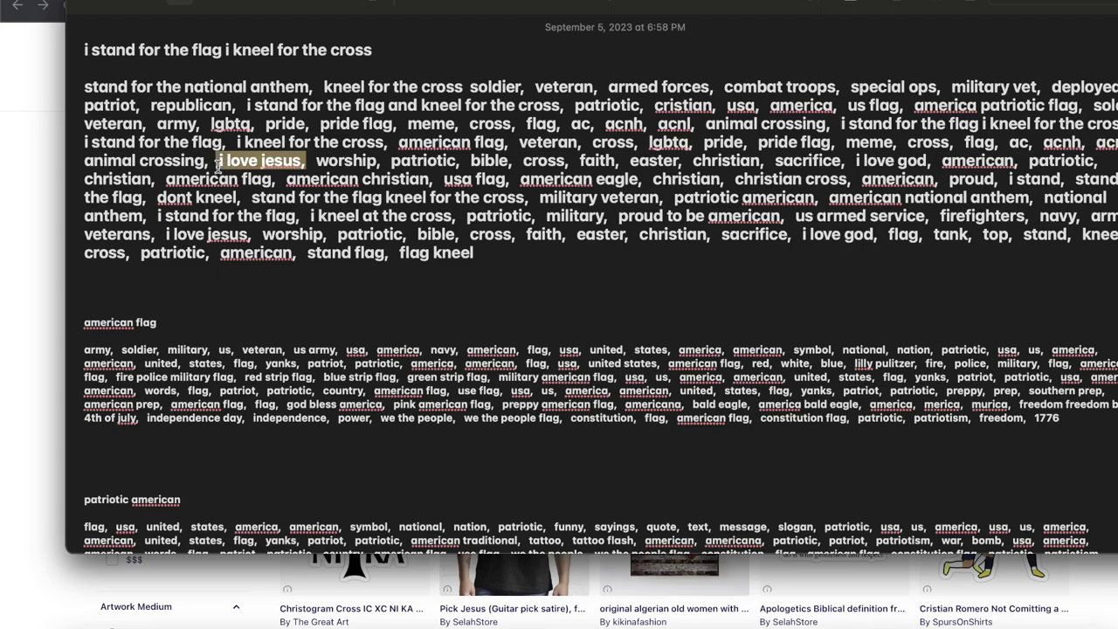
click(24, 146)
triple_click(317, 37)
key(super+v)
key(Return)
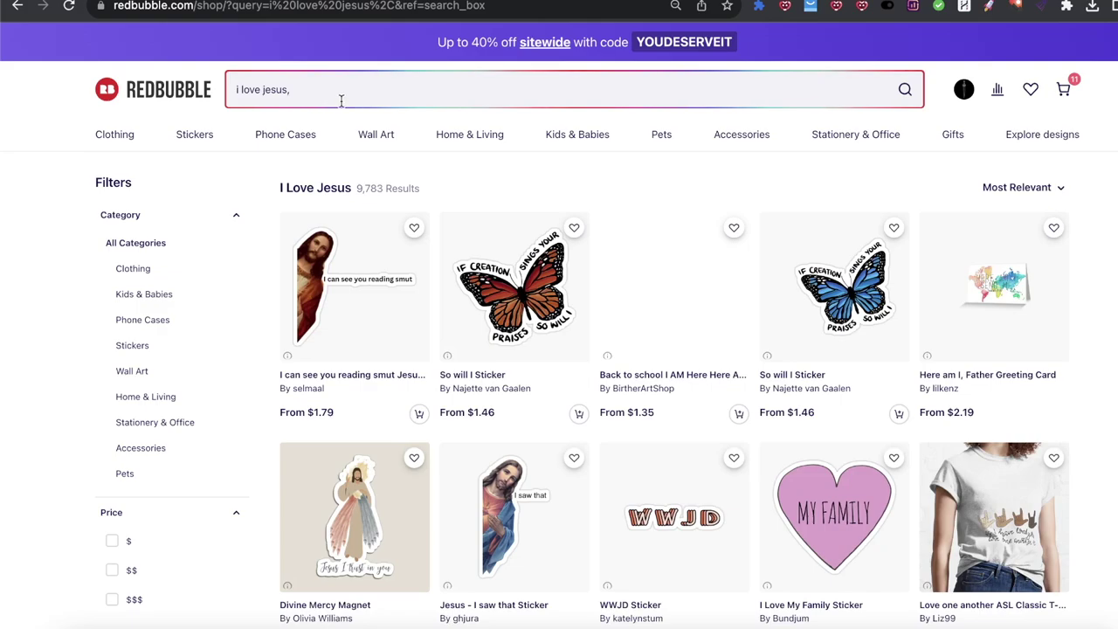
Repeat the search as "i love jesus" without the comma, and add "i love jesus," as the new work's third tag.
click(349, 99)
key(BackSpace)
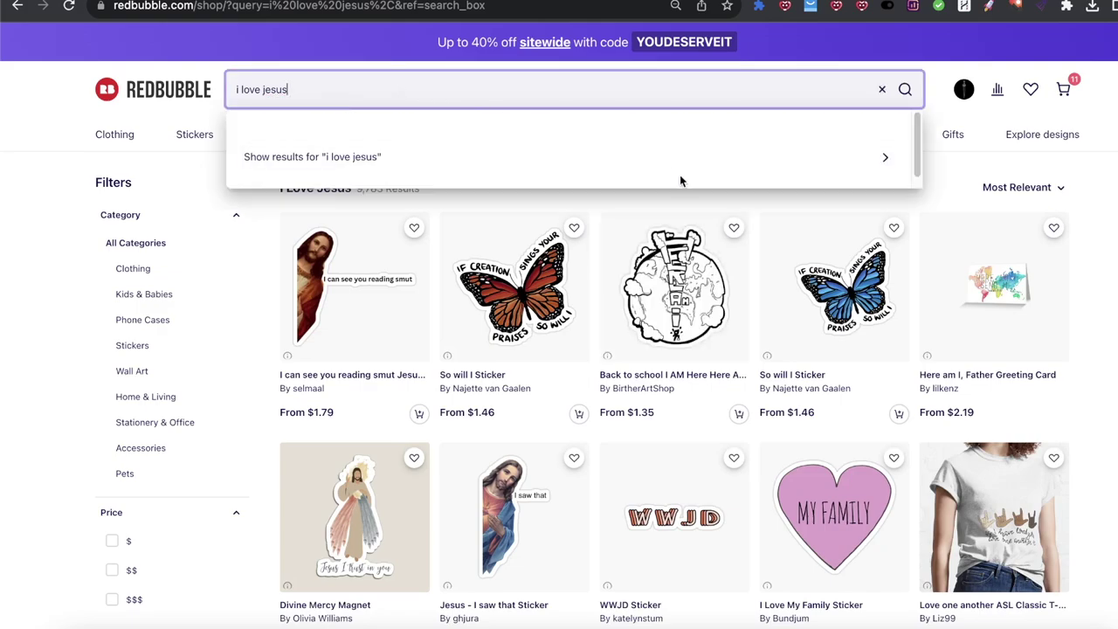
click(680, 173)
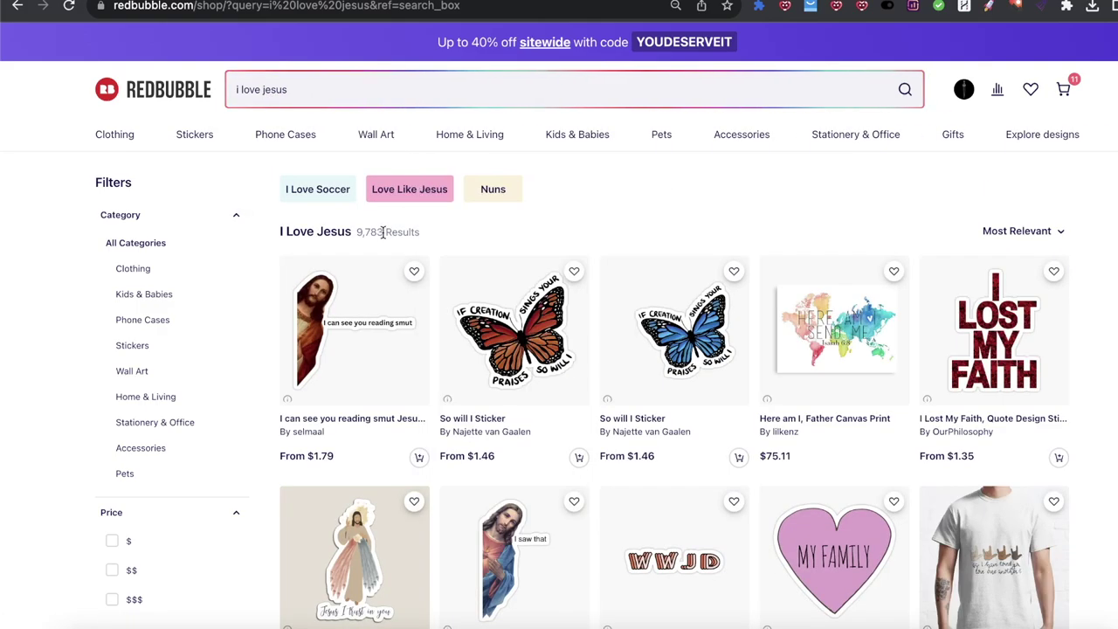
scroll(422, 229, down, 6)
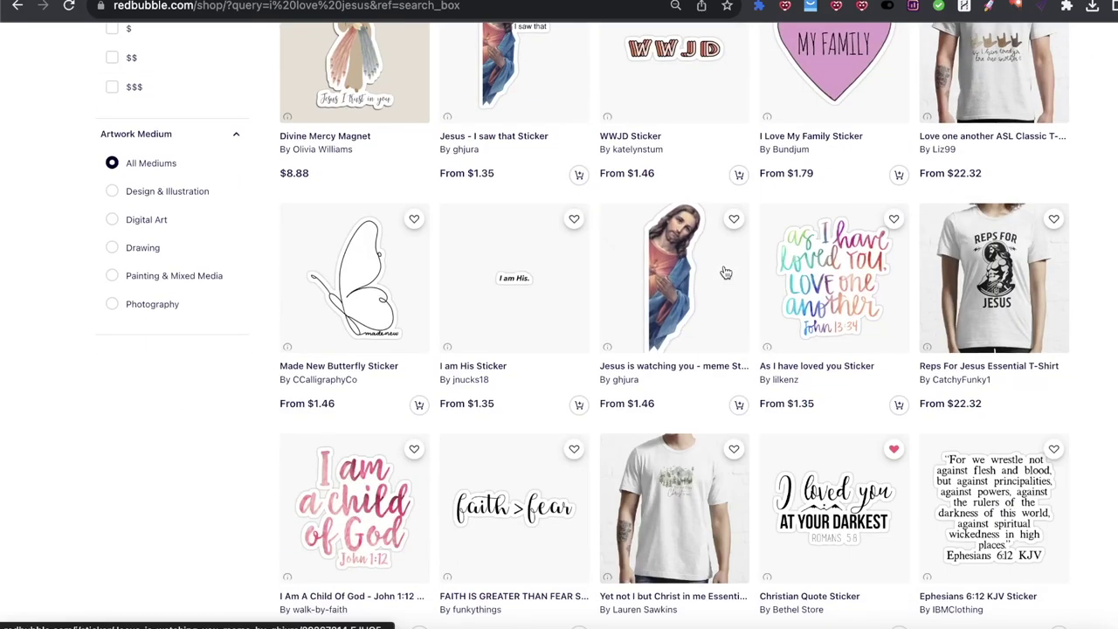
scroll(724, 275, up, 6)
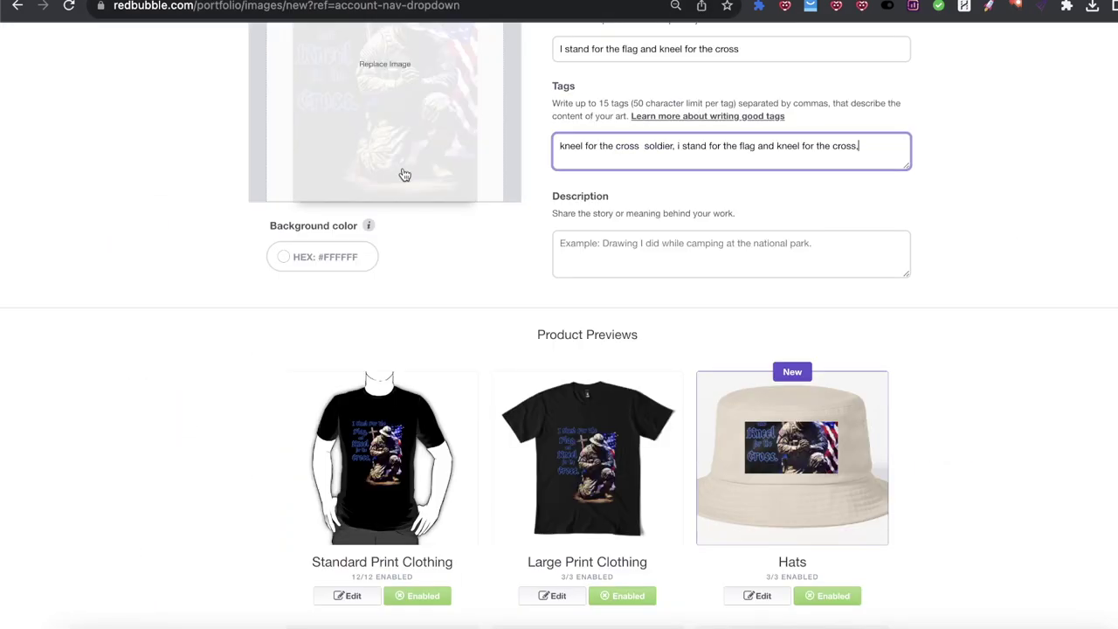
text(i love jesus,)
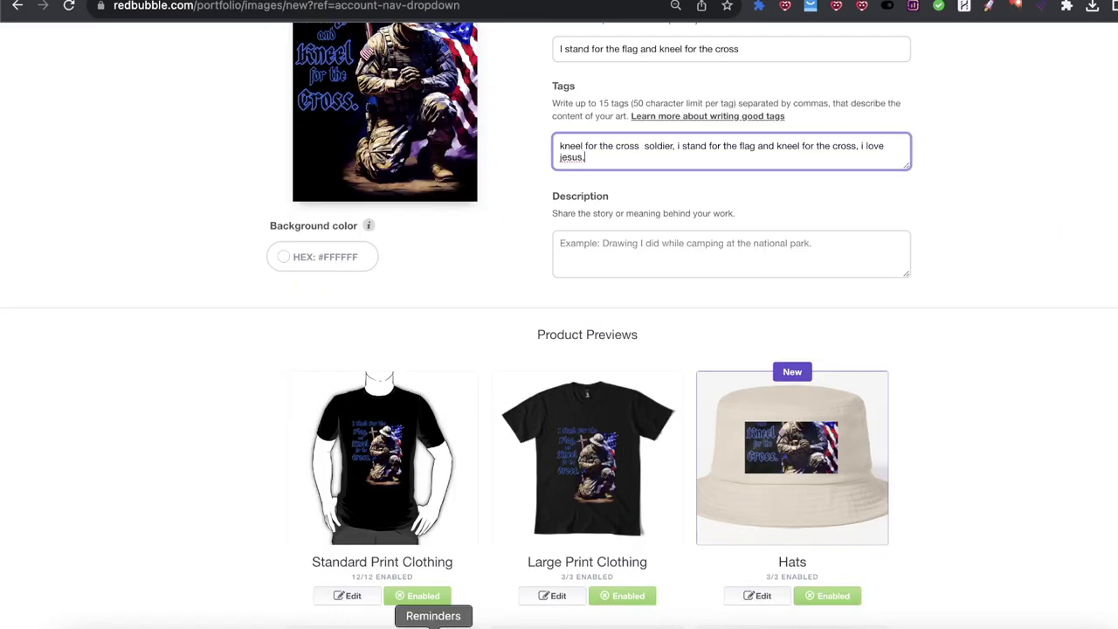
Copy "american flag" from the note, search Redbubble for it and look over the results.
click(469, 619)
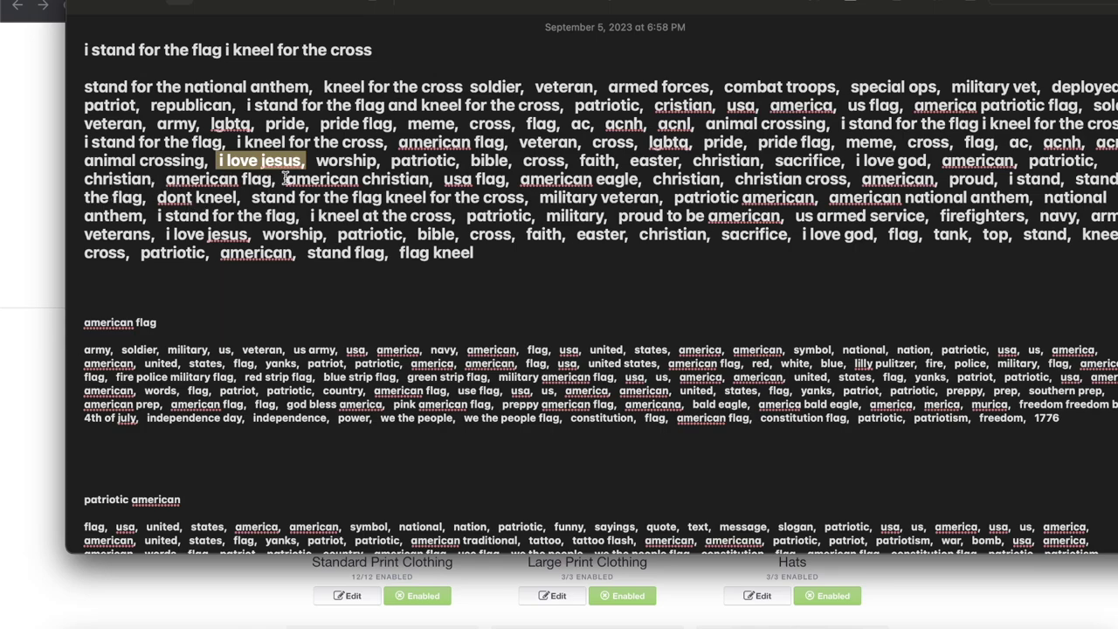
drag(270, 179, 162, 181)
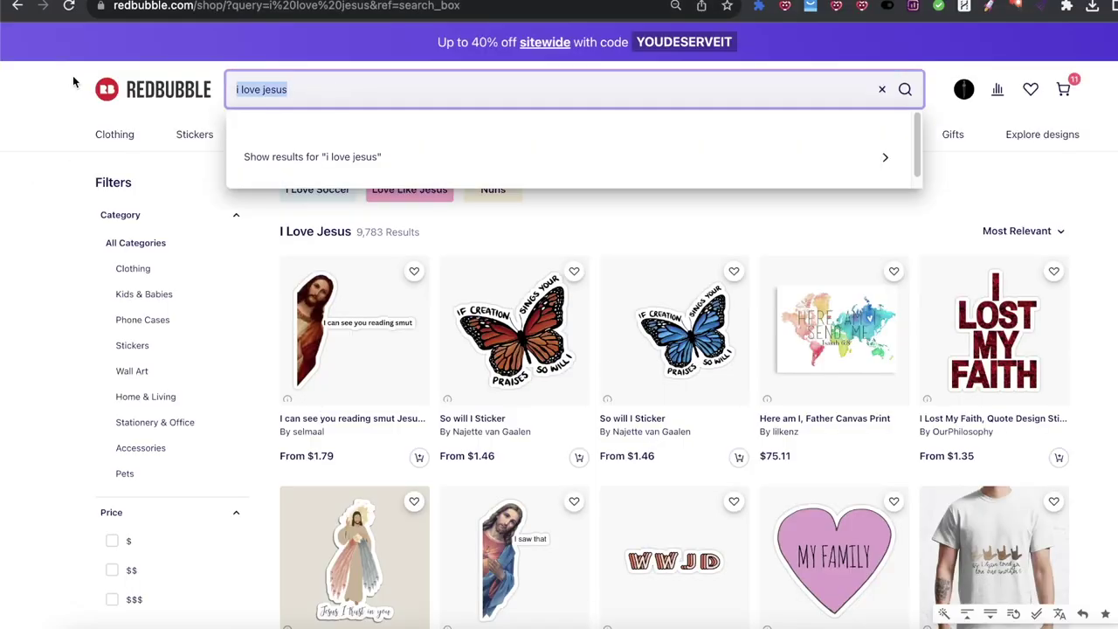
text(american flag)
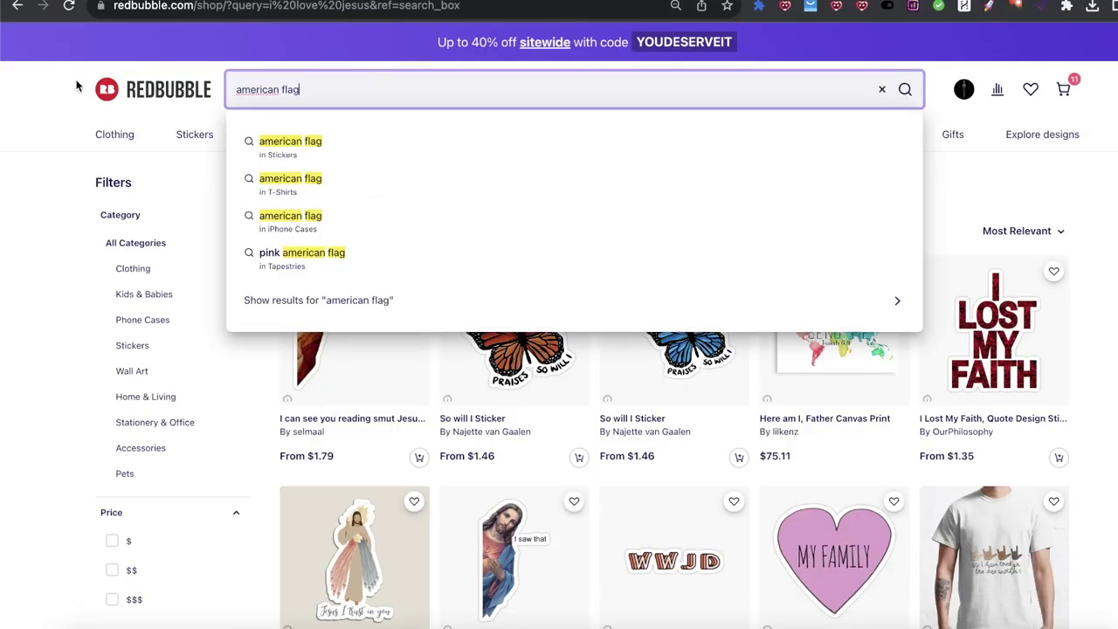
key(Return)
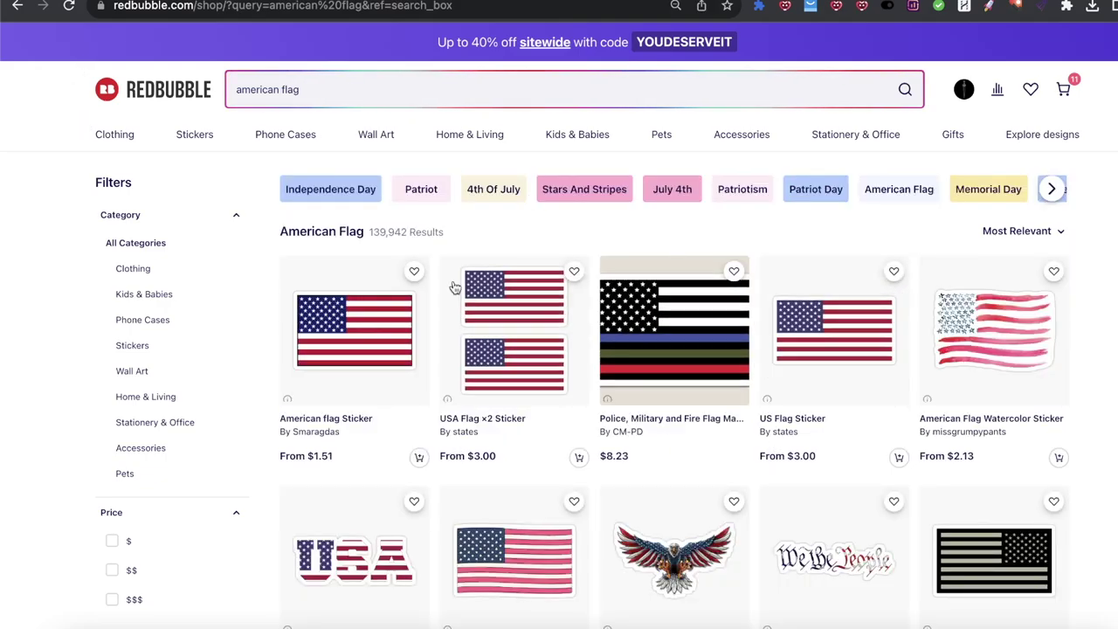
scroll(412, 283, down, 4)
scroll(422, 226, up, 6)
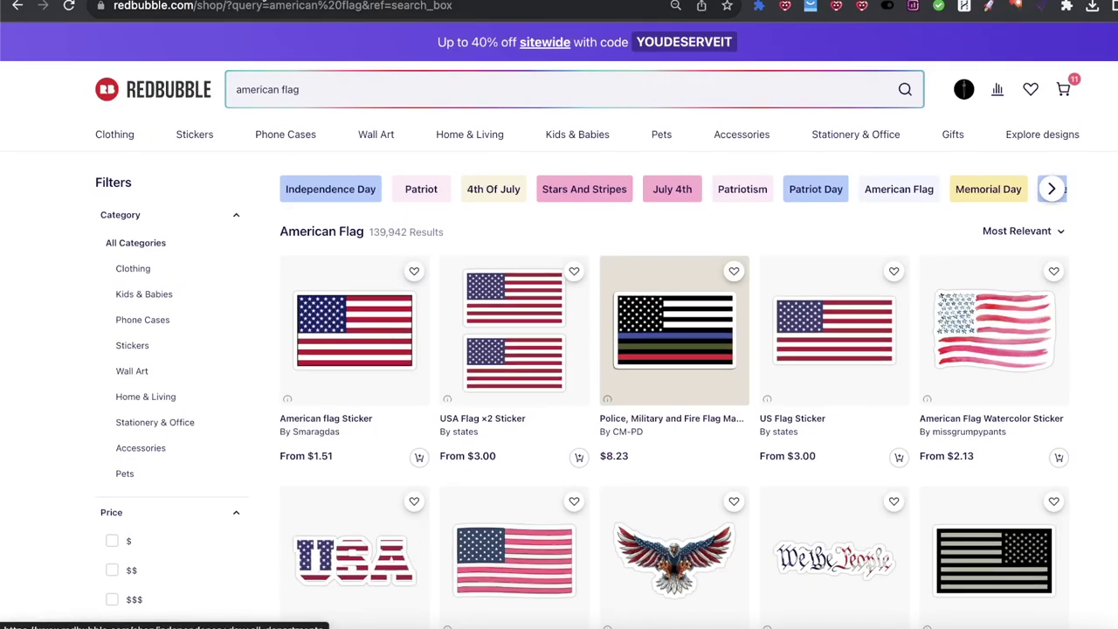
Copy "american christian" from the note, search Redbubble for it, and add "american christian," as the new work's next tag.
key(ctrl+shift+Tab)
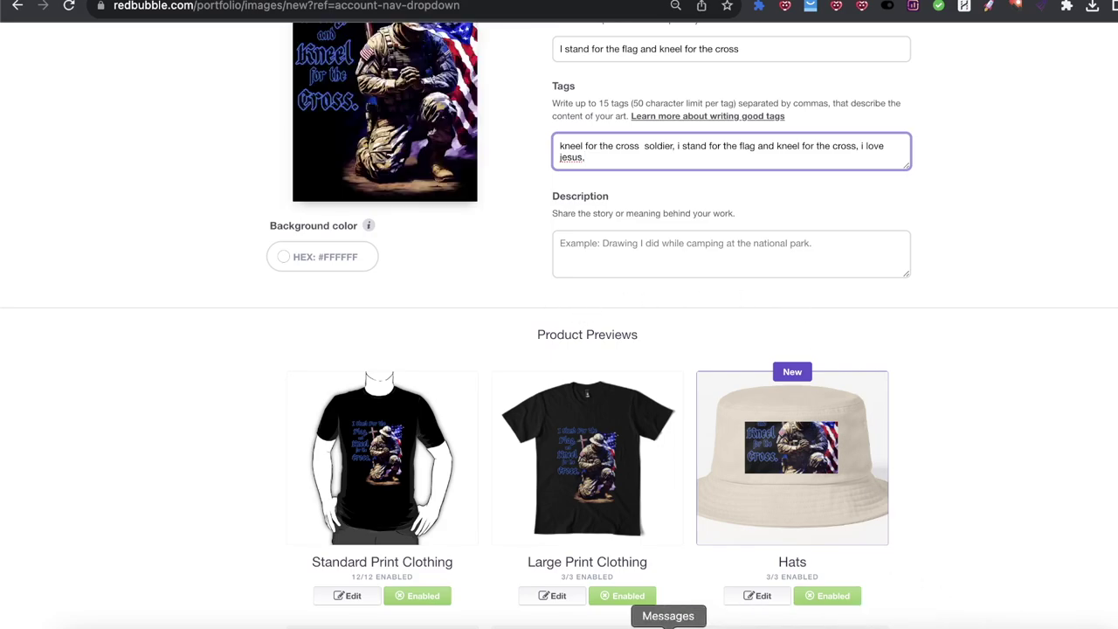
click(473, 622)
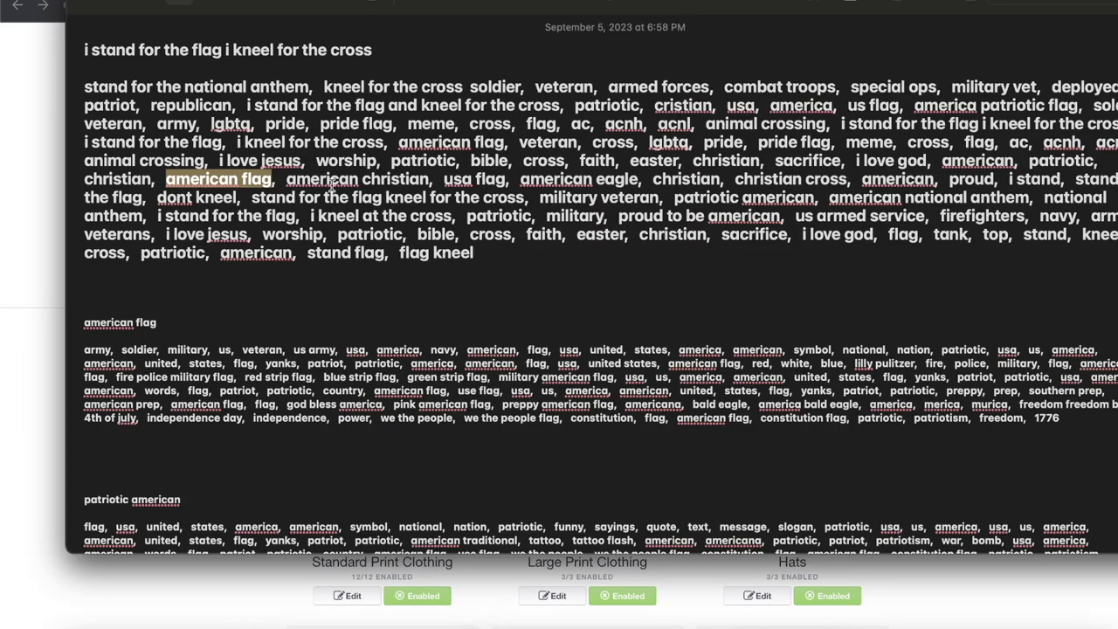
drag(288, 179, 425, 179)
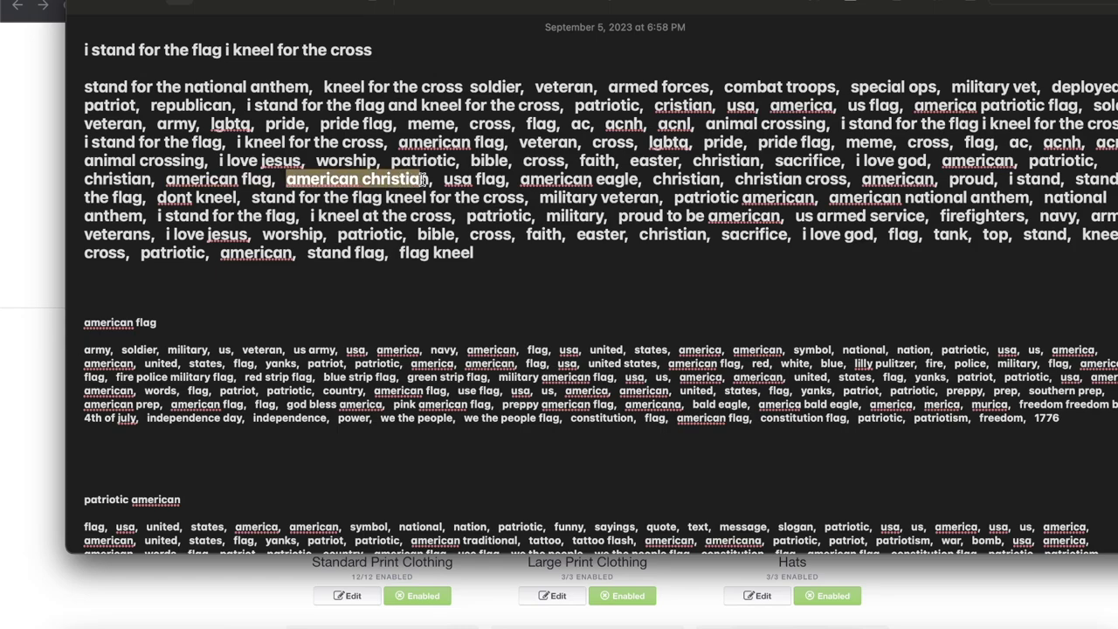
click(44, 153)
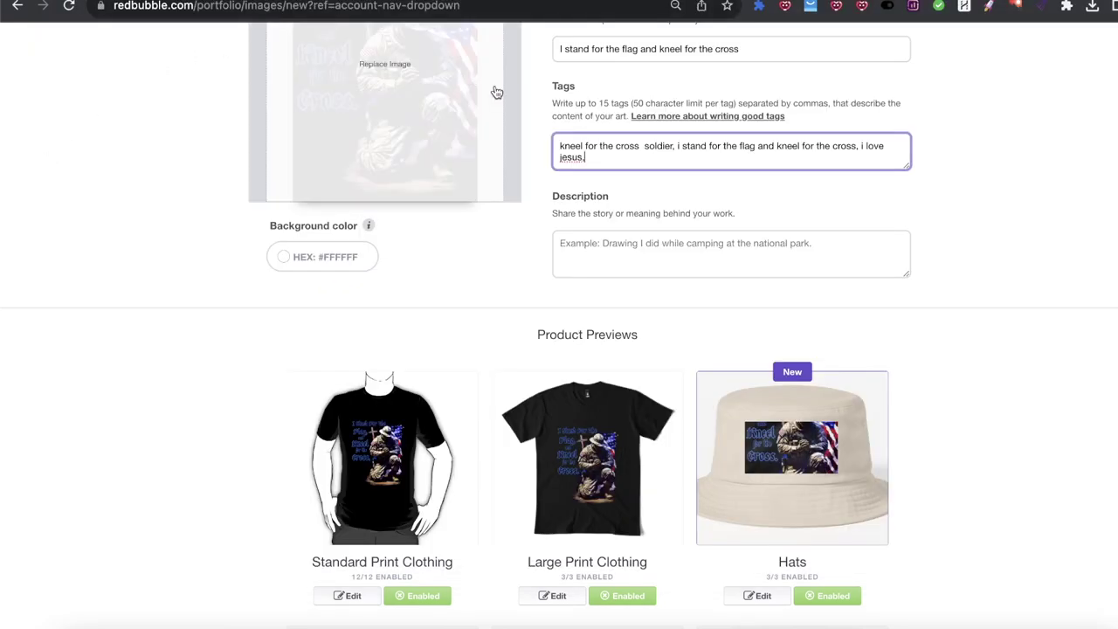
scroll(497, 93, up, 3)
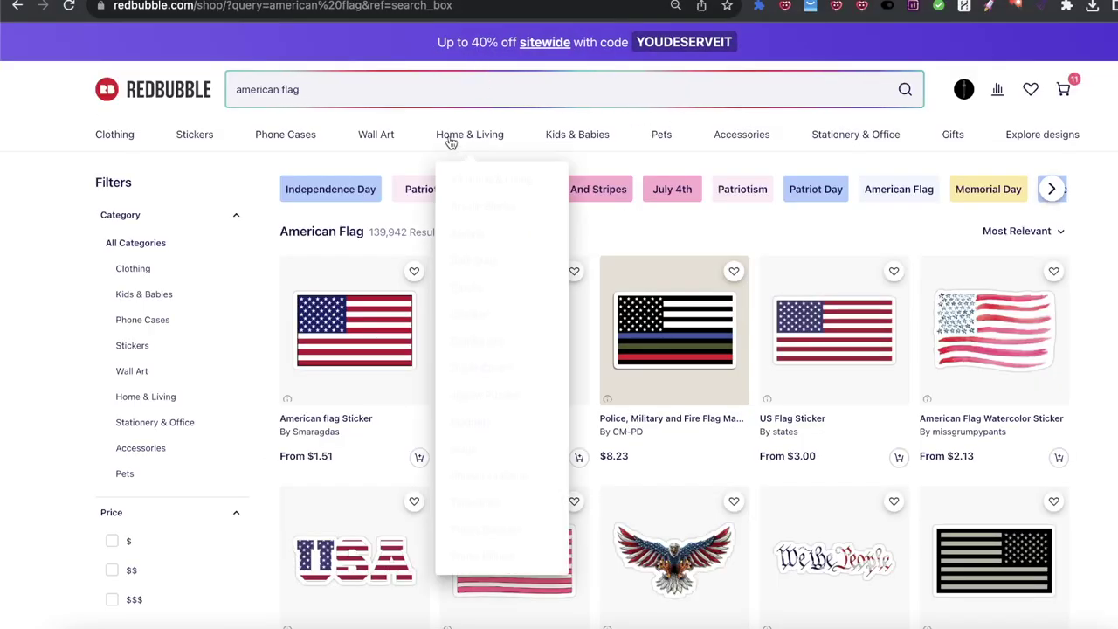
click(392, 85)
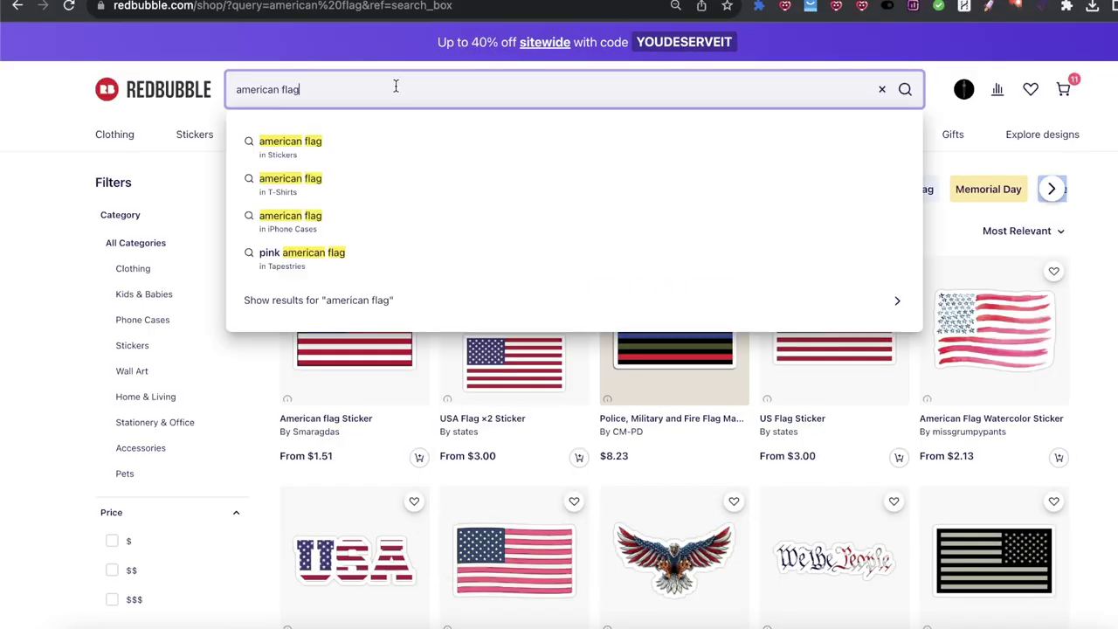
key(ctrl+a)
text(american christian)
key(Return)
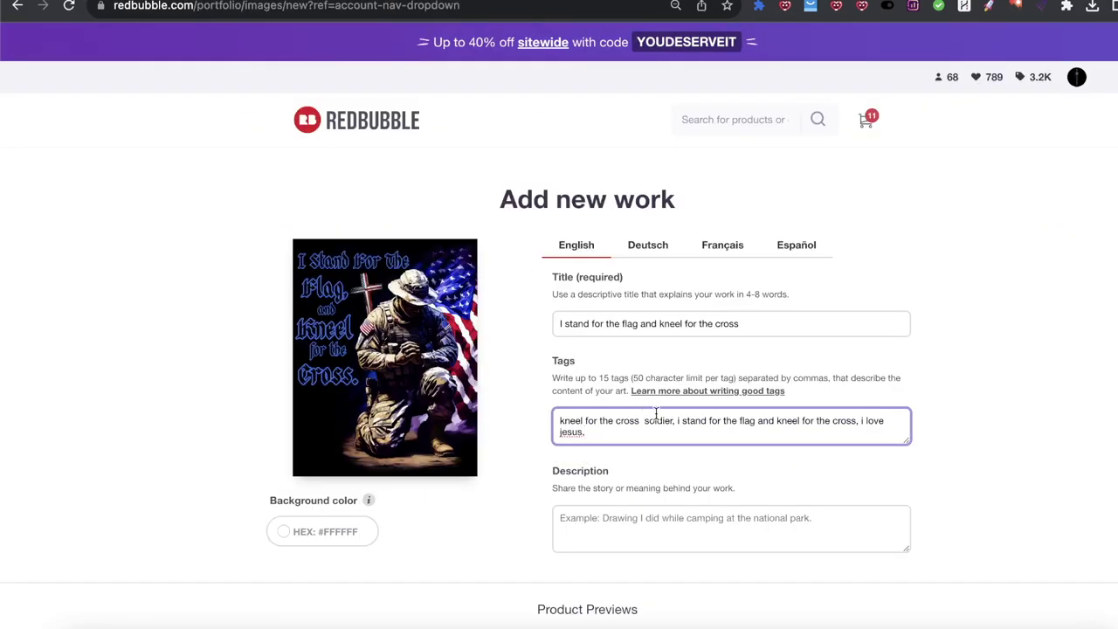
text(american christian,)
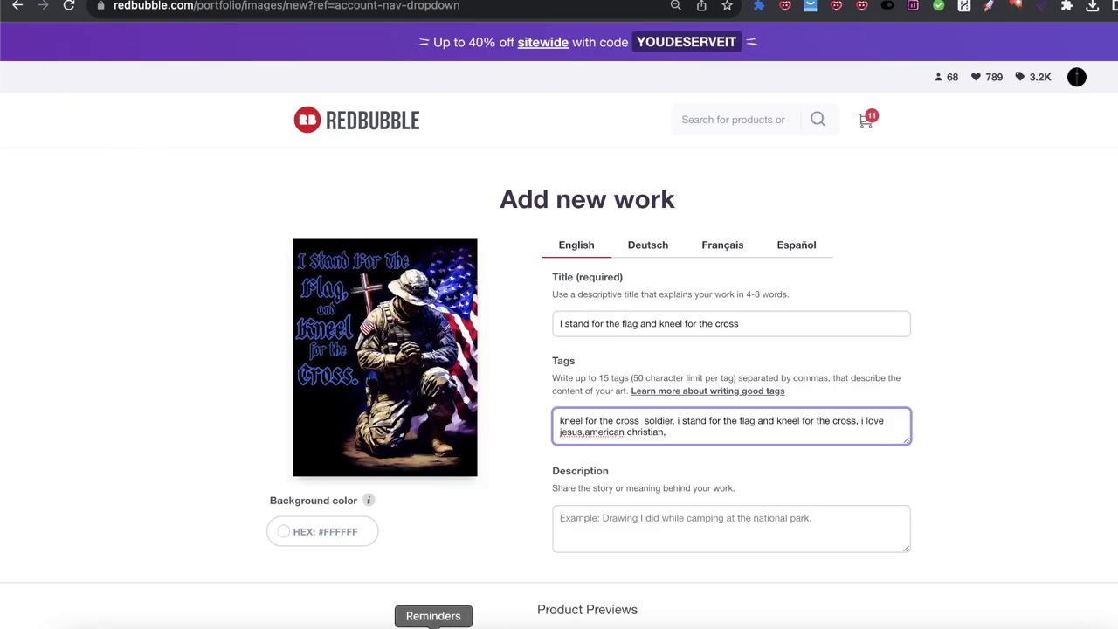
Copy "usa flag" from the keyword note and search Redbubble for it.
click(474, 622)
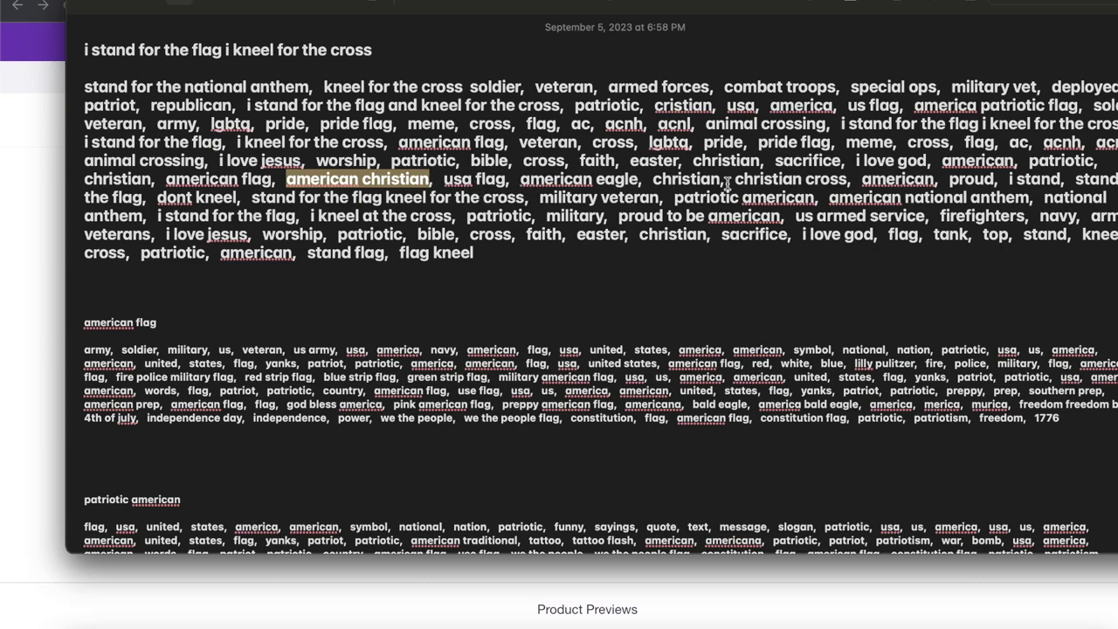
drag(507, 178, 448, 179)
key(ctrl+c)
click(28, 234)
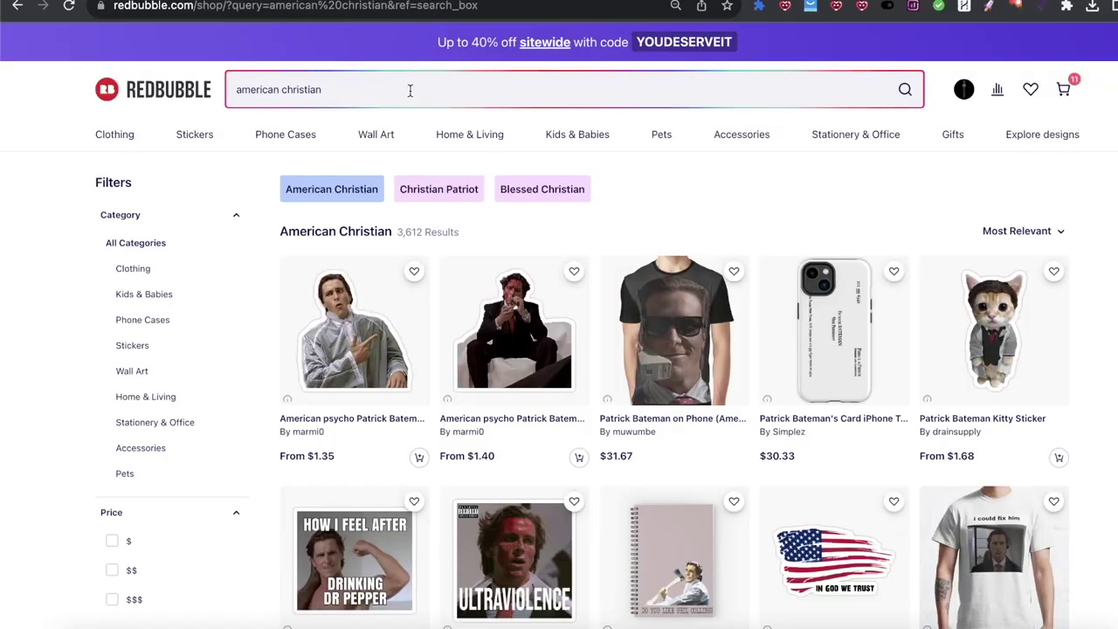
click(411, 88)
key(ctrl+v)
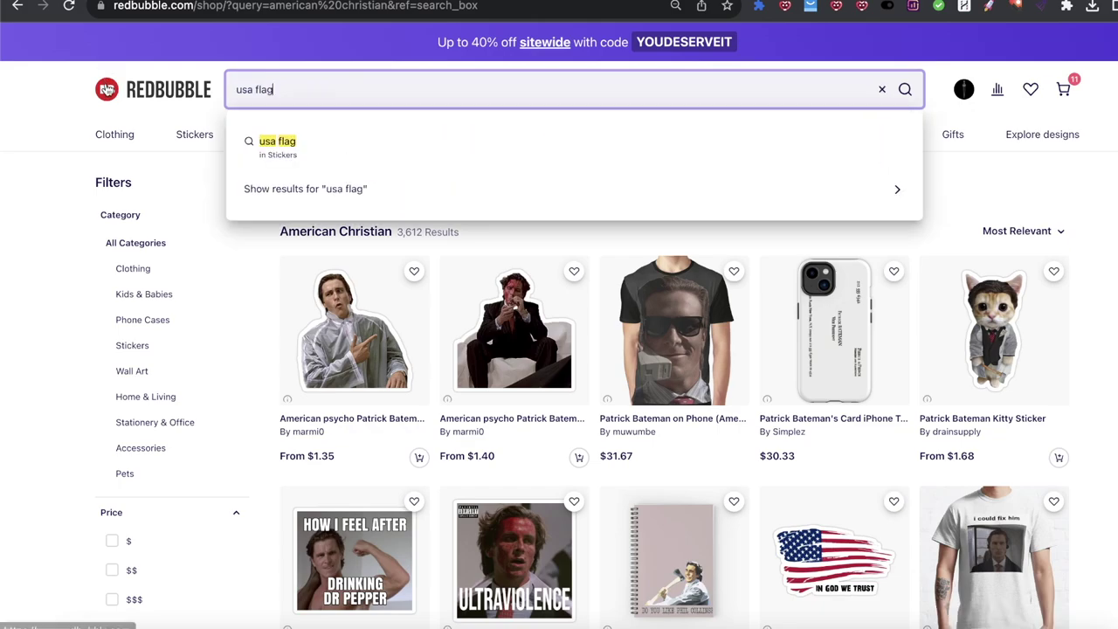
key(Return)
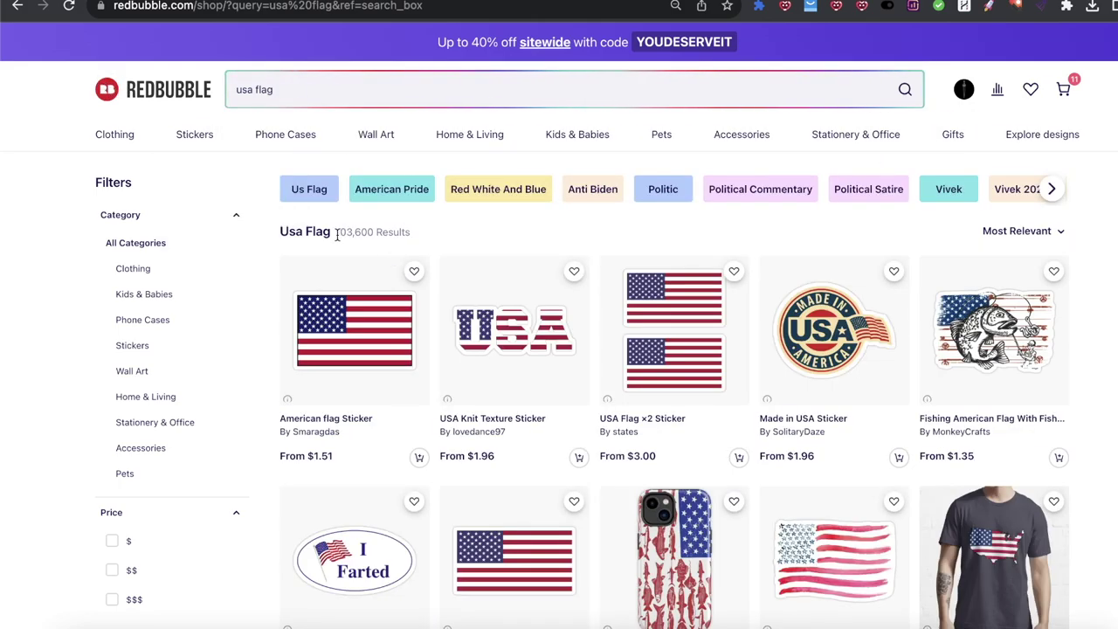
Look through the first two pages of "usa flag" results to judge whether the designs match the kneeling-soldier artwork.
scroll(559, 249, down, 18)
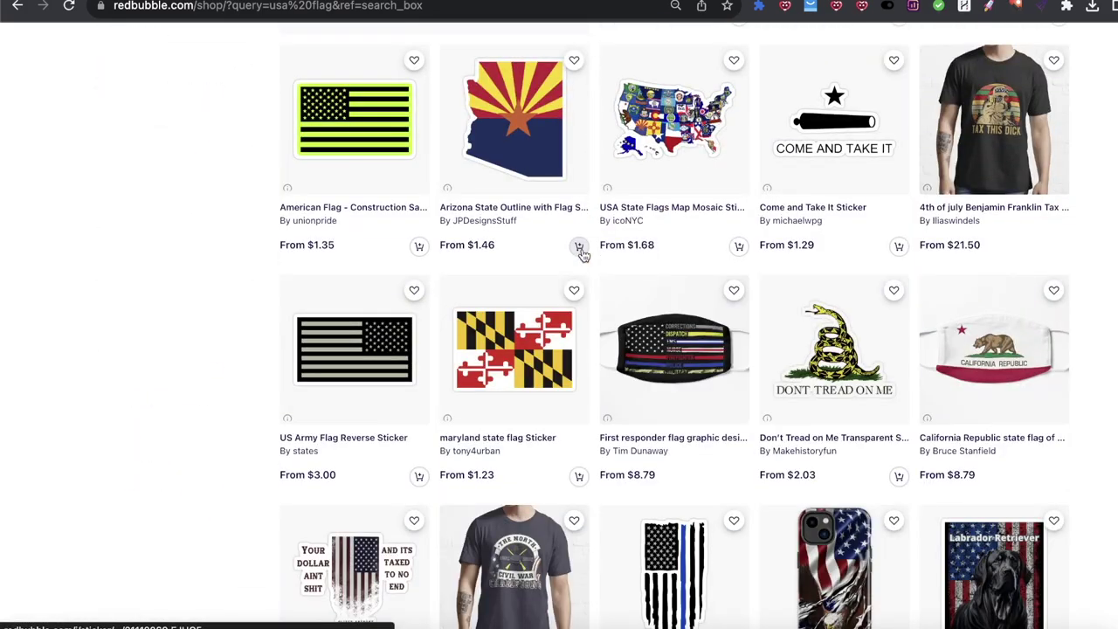
scroll(582, 253, down, 12)
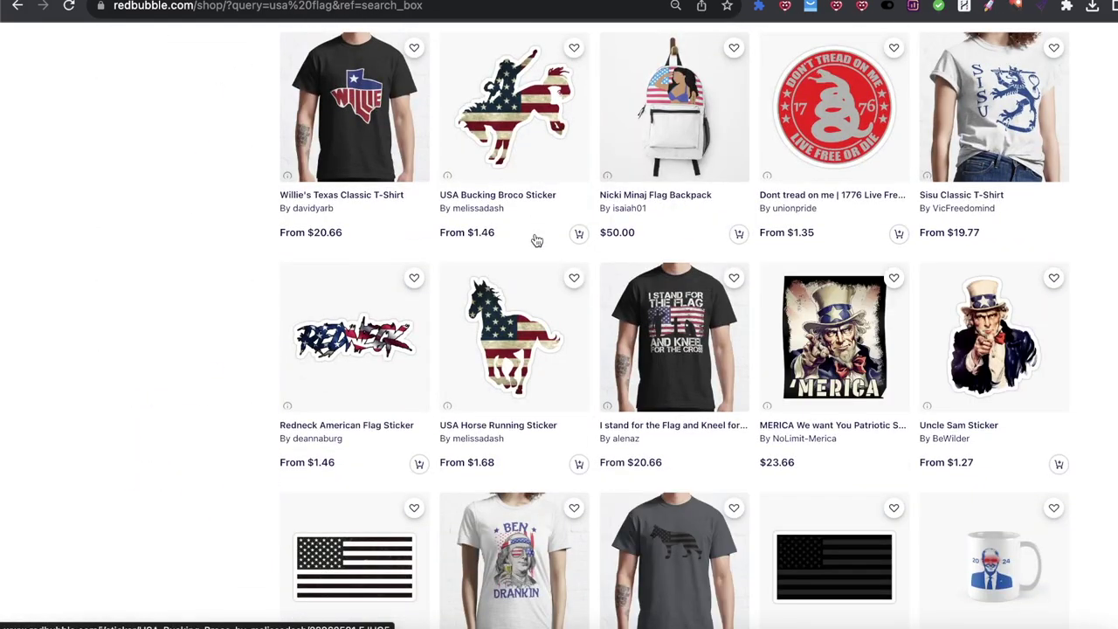
scroll(536, 240, down, 12)
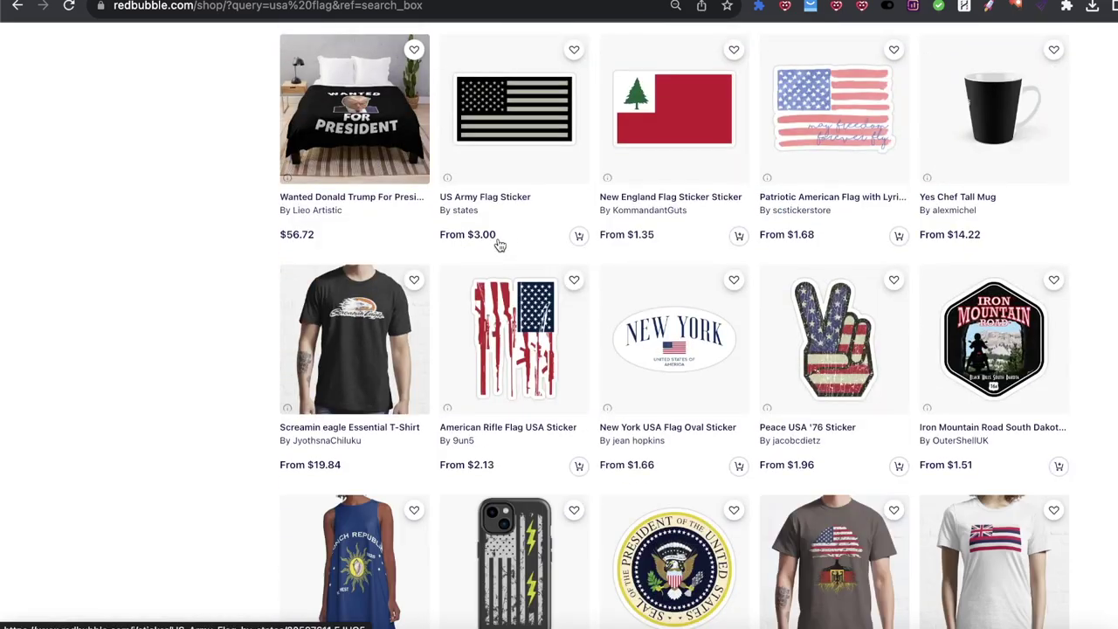
scroll(499, 245, down, 7)
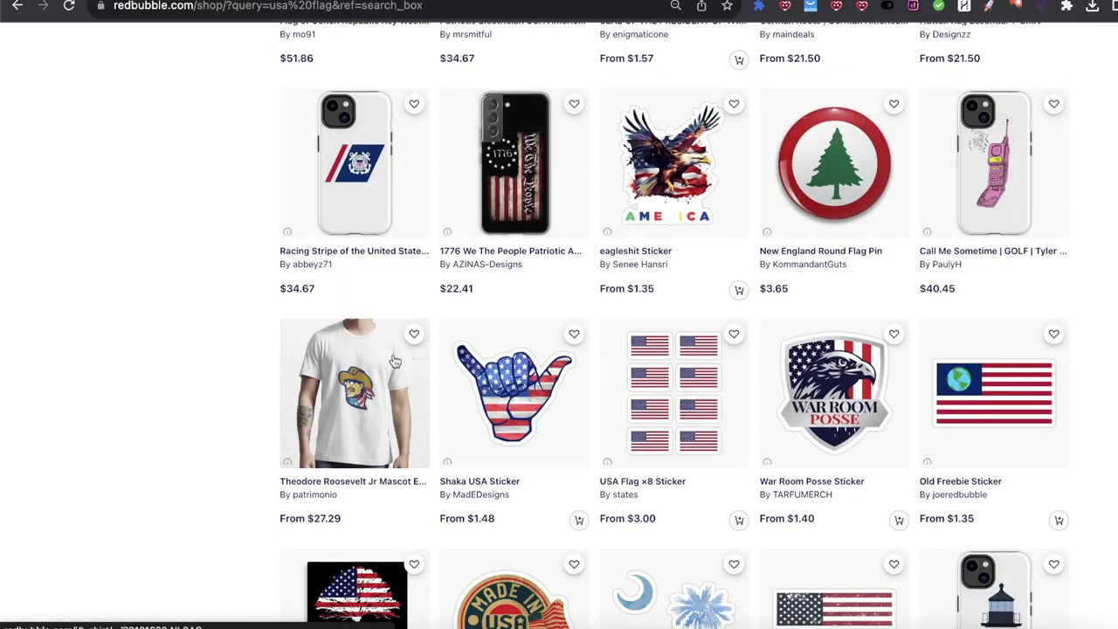
scroll(382, 306, down, 5)
scroll(1001, 444, down, 2)
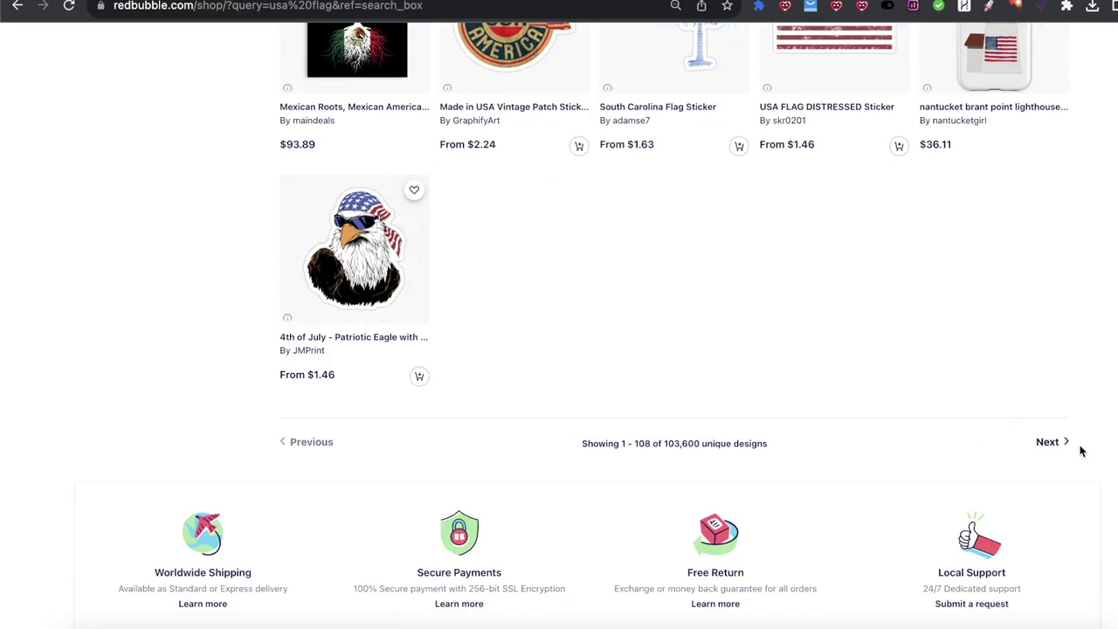
click(1053, 444)
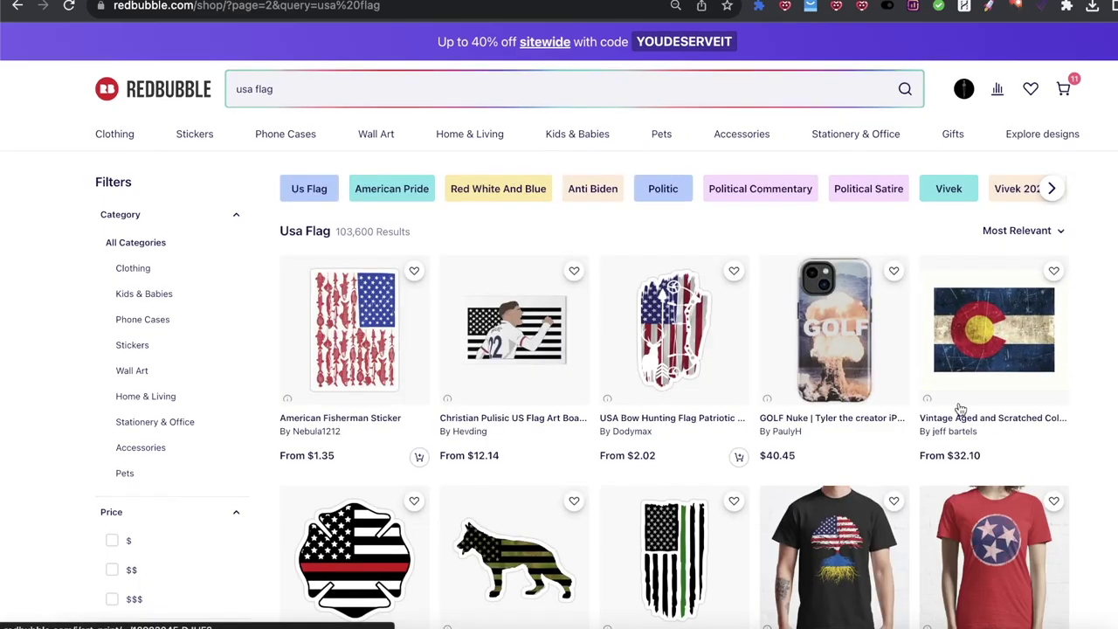
scroll(960, 408, down, 5)
scroll(687, 270, down, 5)
scroll(550, 245, down, 10)
scroll(543, 238, down, 15)
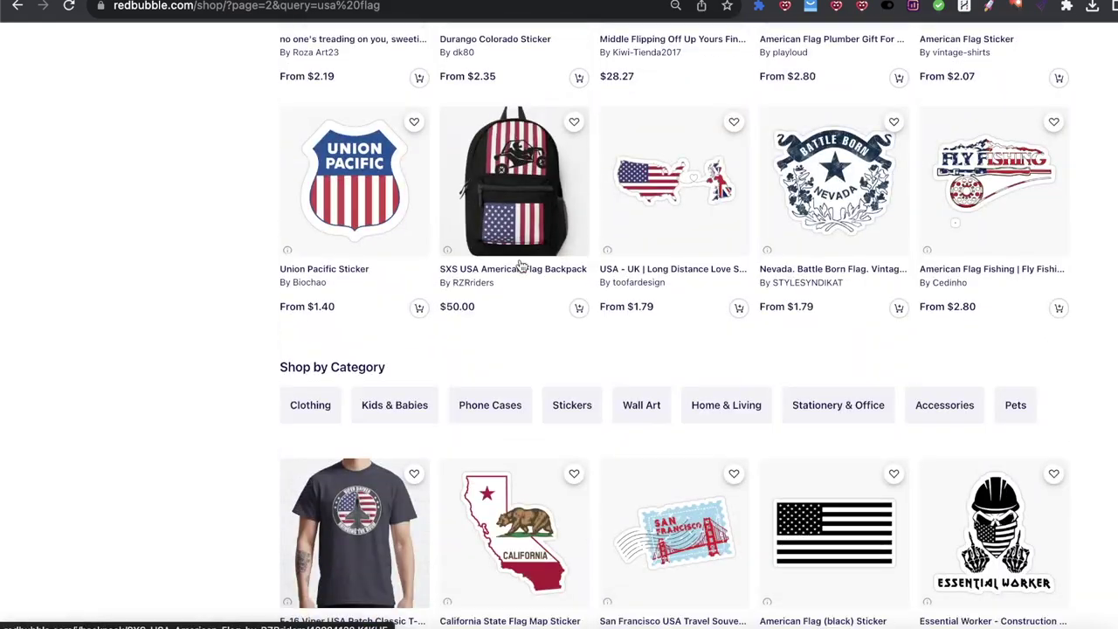
scroll(522, 266, down, 10)
scroll(521, 266, up, 20)
scroll(321, 144, up, 15)
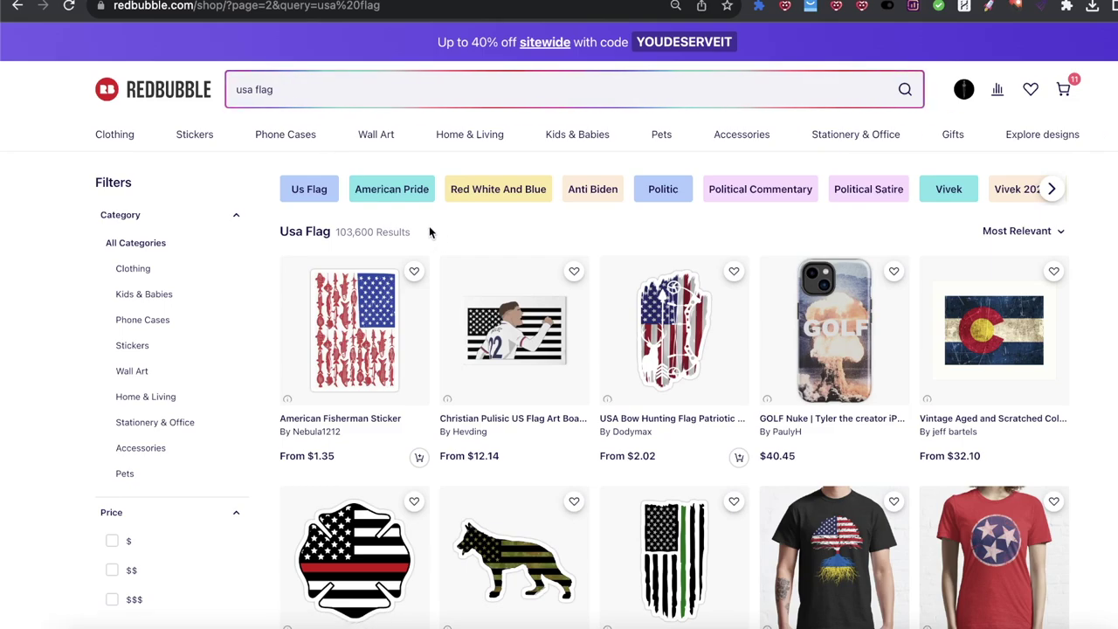
Open the related search "Red White And Blue", copy its search term and add "red white and blue" to the new work's tags.
click(480, 189)
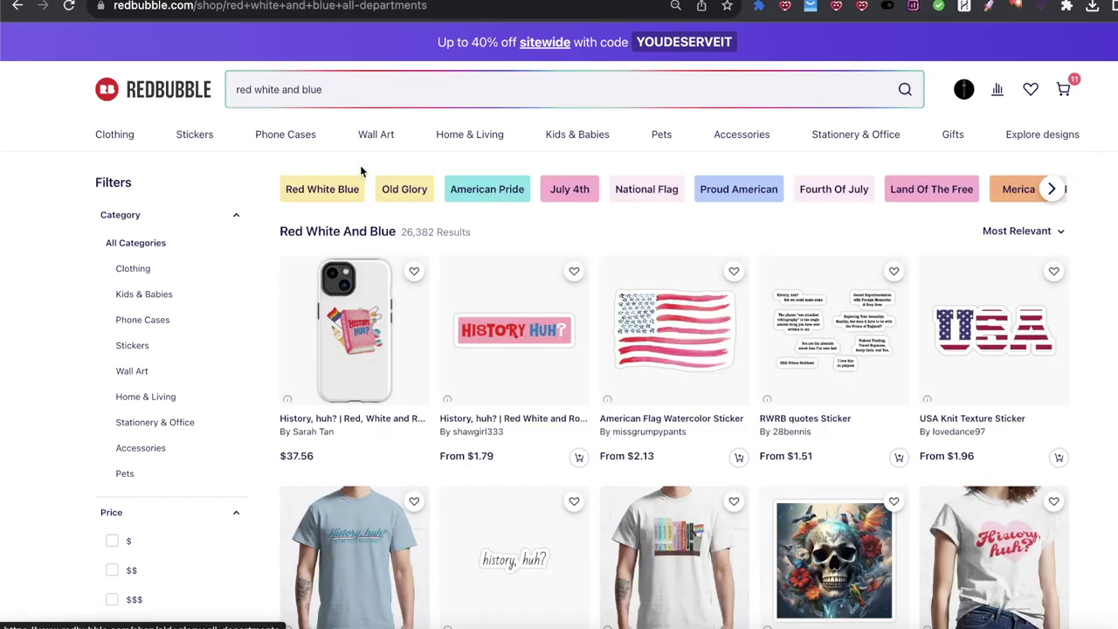
click(234, 93)
key(ctrl+c)
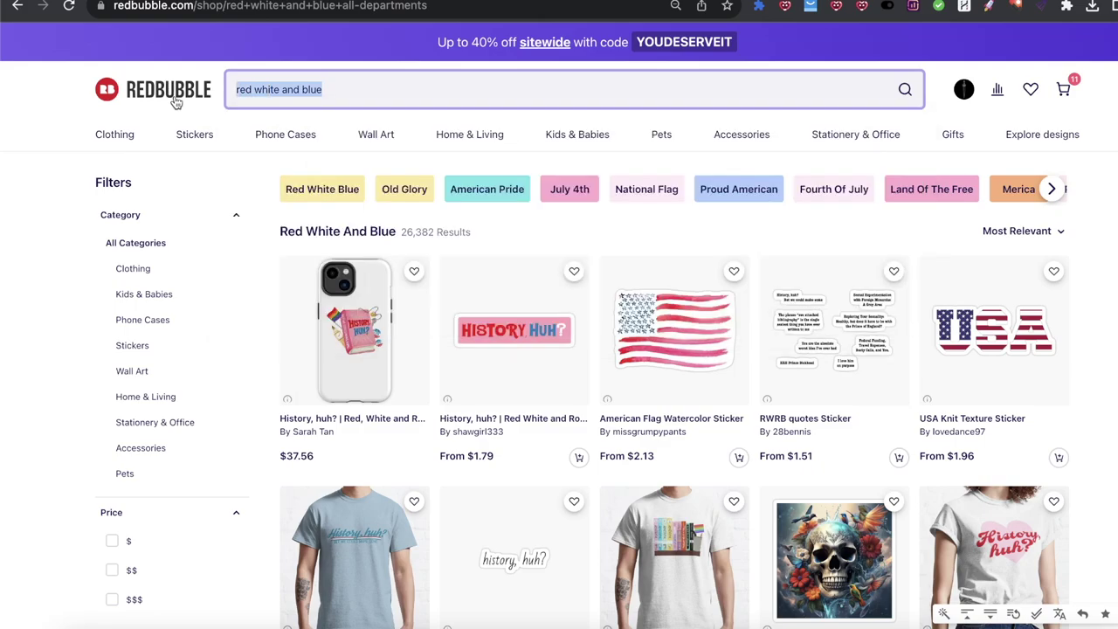
key(BackSpace)
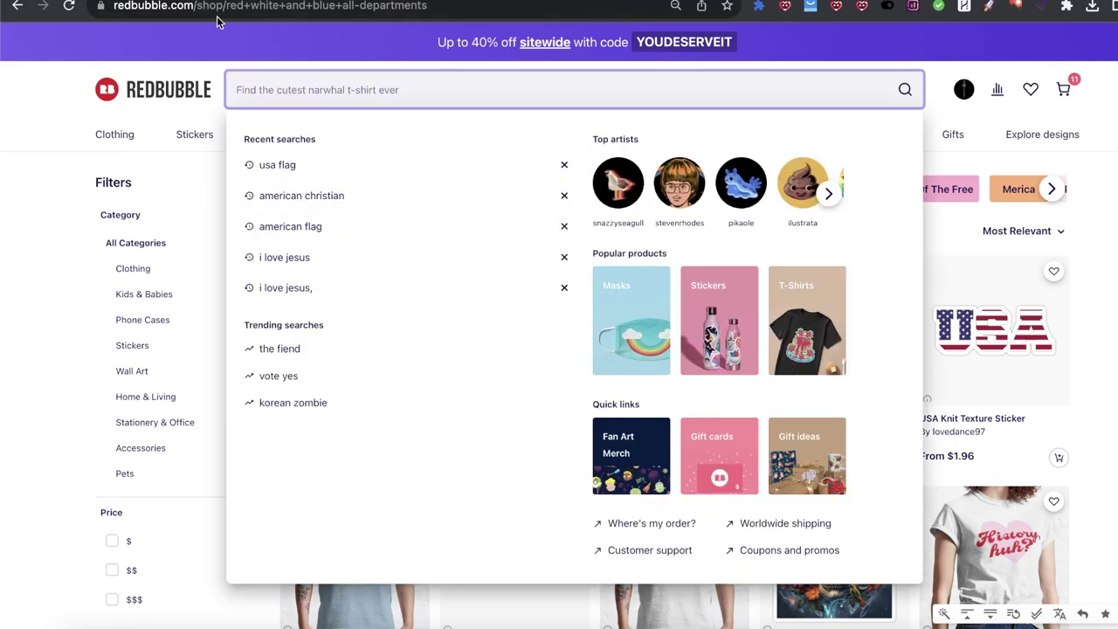
key(ctrl+Tab)
key(ctrl+v)
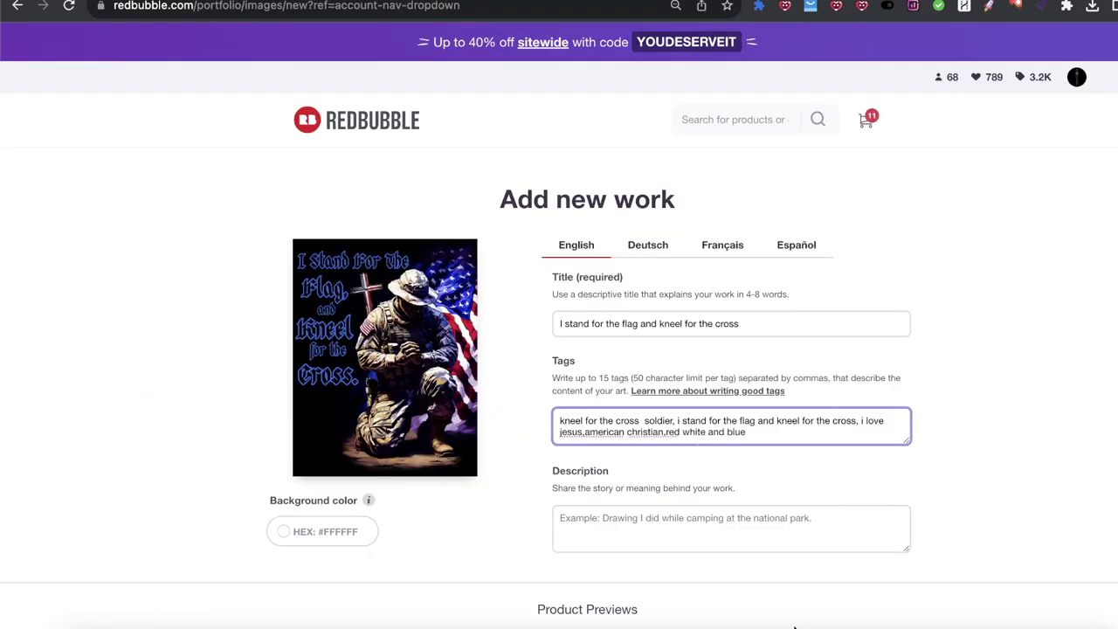
Copy "christian cross," from the keyword note and add it as a tag after "red white and blue", separated by a comma.
click(472, 622)
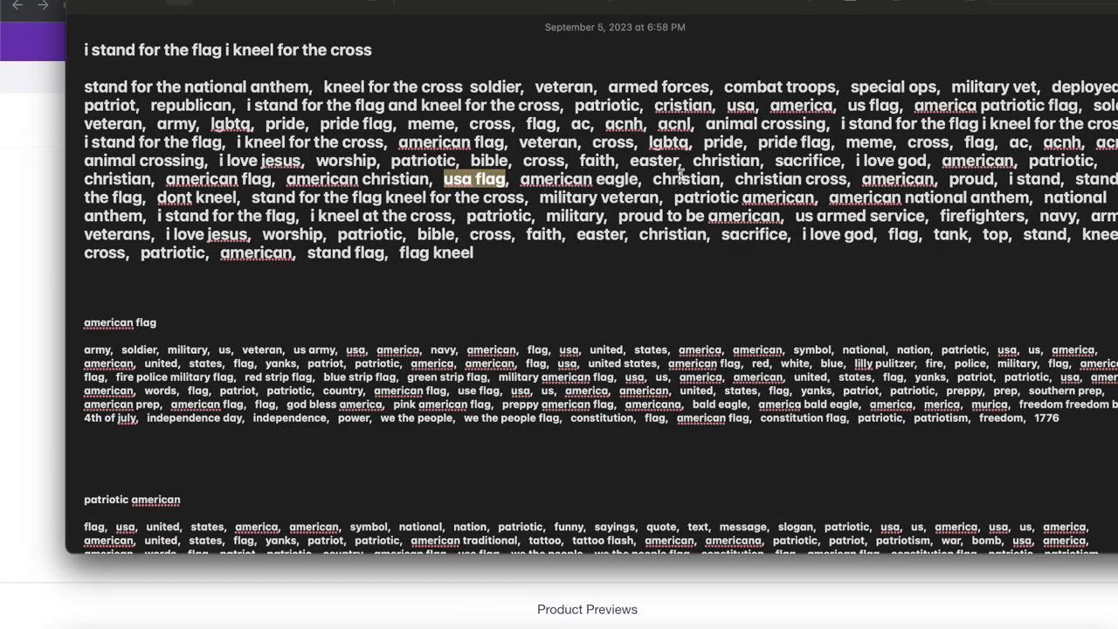
drag(735, 178, 852, 178)
key(super+c)
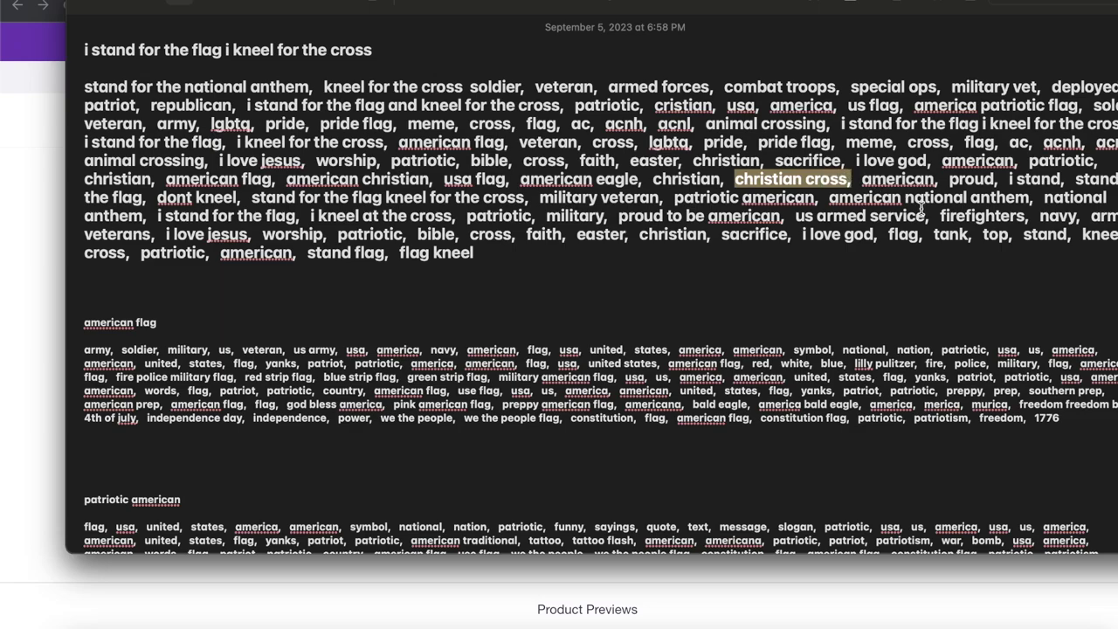
click(27, 236)
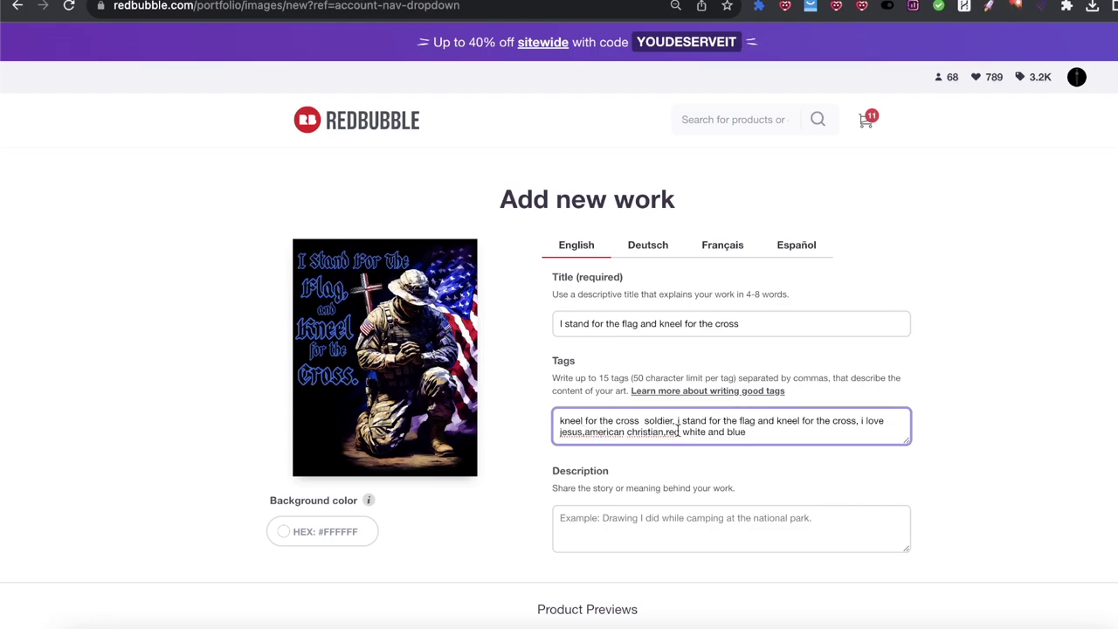
text(, christian cross,)
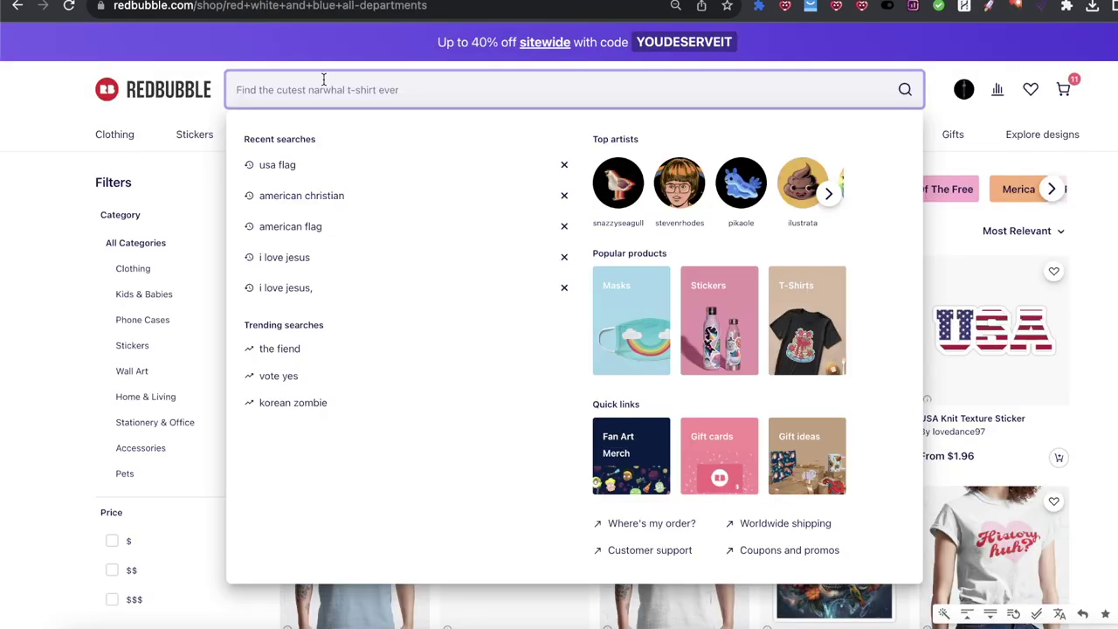
Search Redbubble for "christian cross" and look over the first results.
key(super+v)
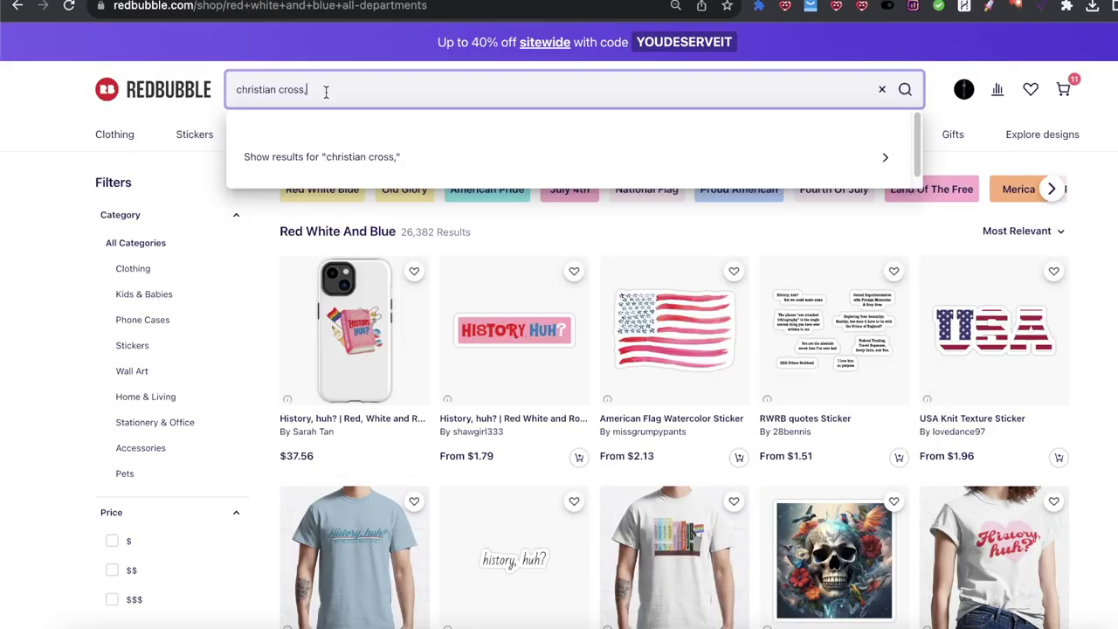
key(Return)
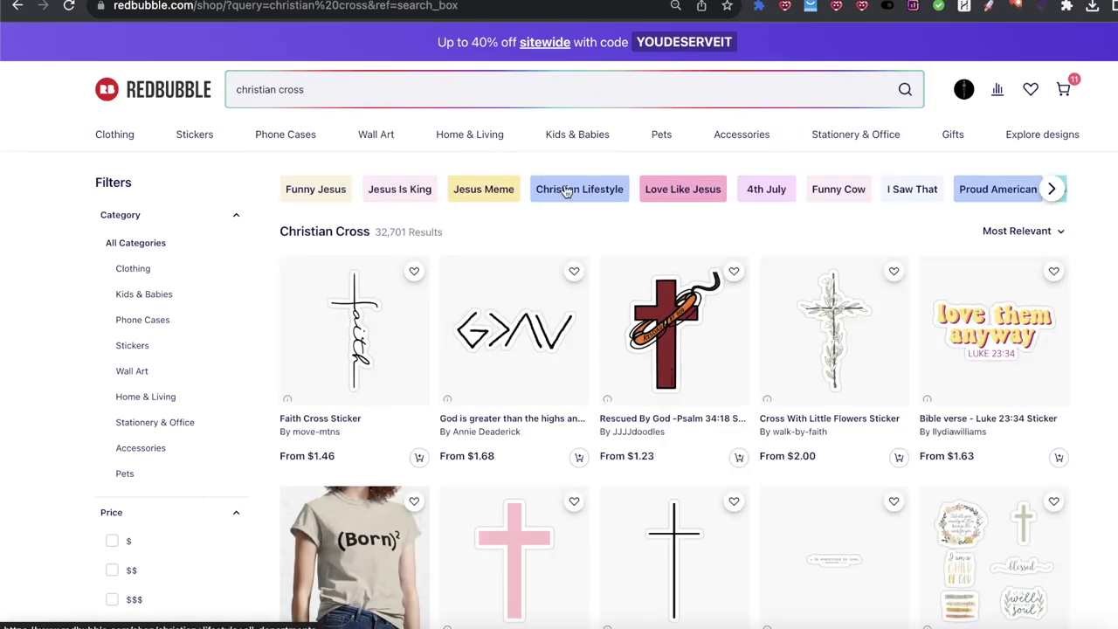
scroll(447, 313, down, 2)
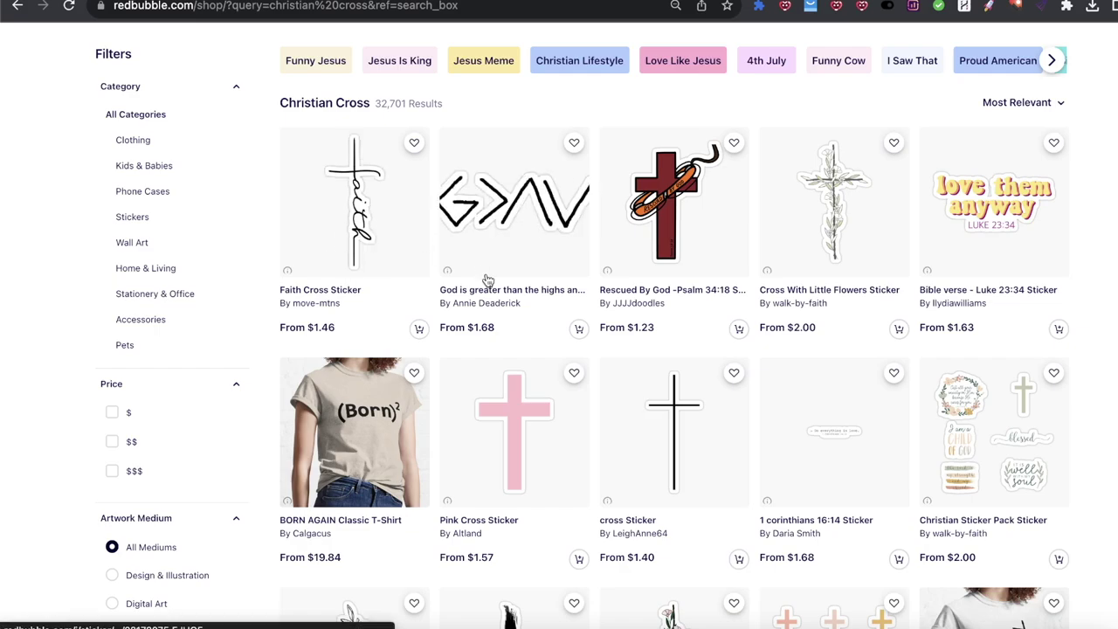
Copy "i stand for the flag" from the keyword note, search Redbubble for it and look over the results.
click(472, 615)
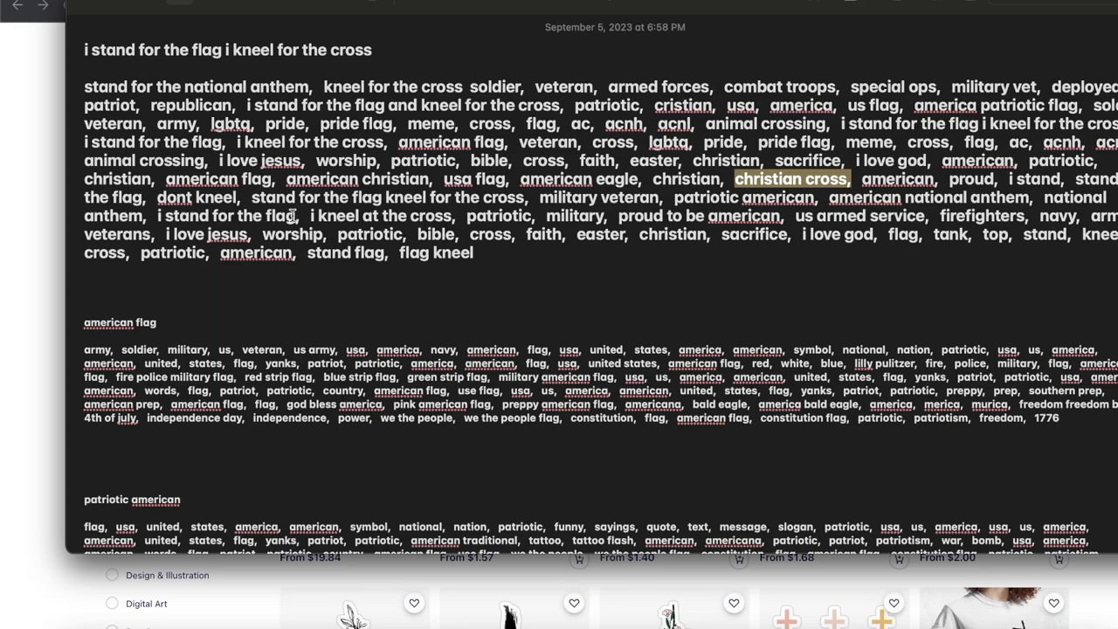
drag(295, 217, 201, 223)
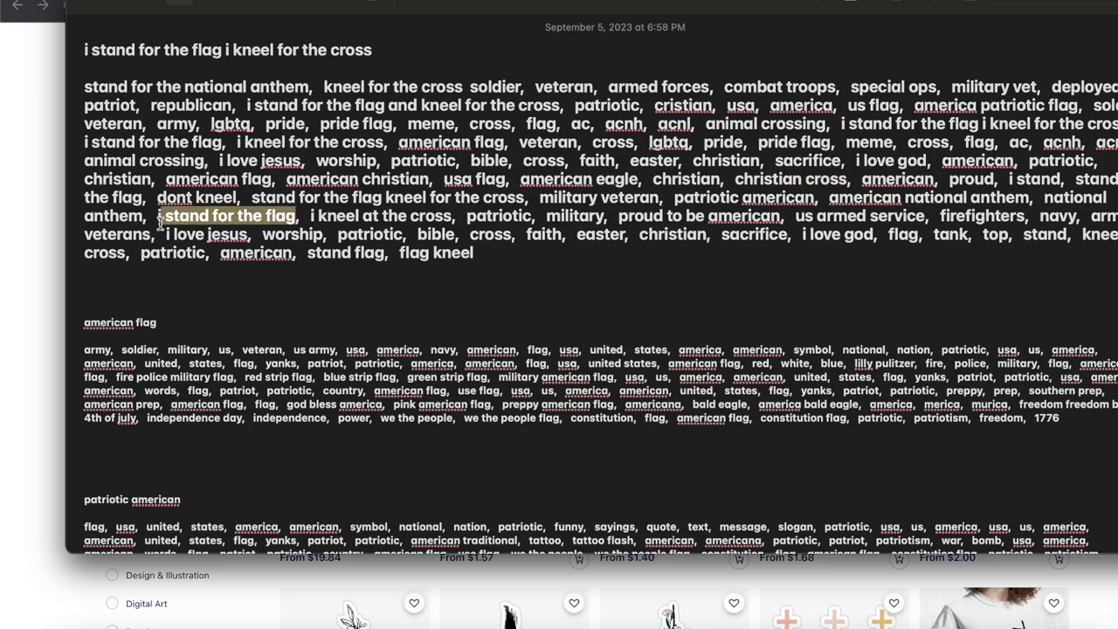
click(0, 238)
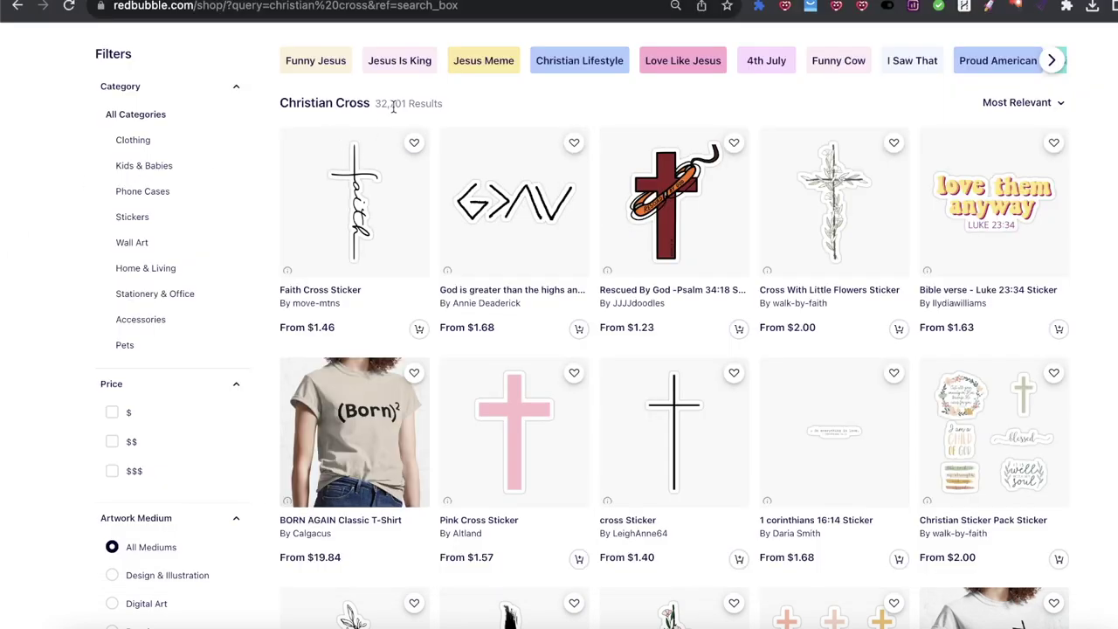
scroll(387, 105, up, 1)
click(262, 89)
text(i stand for the flag)
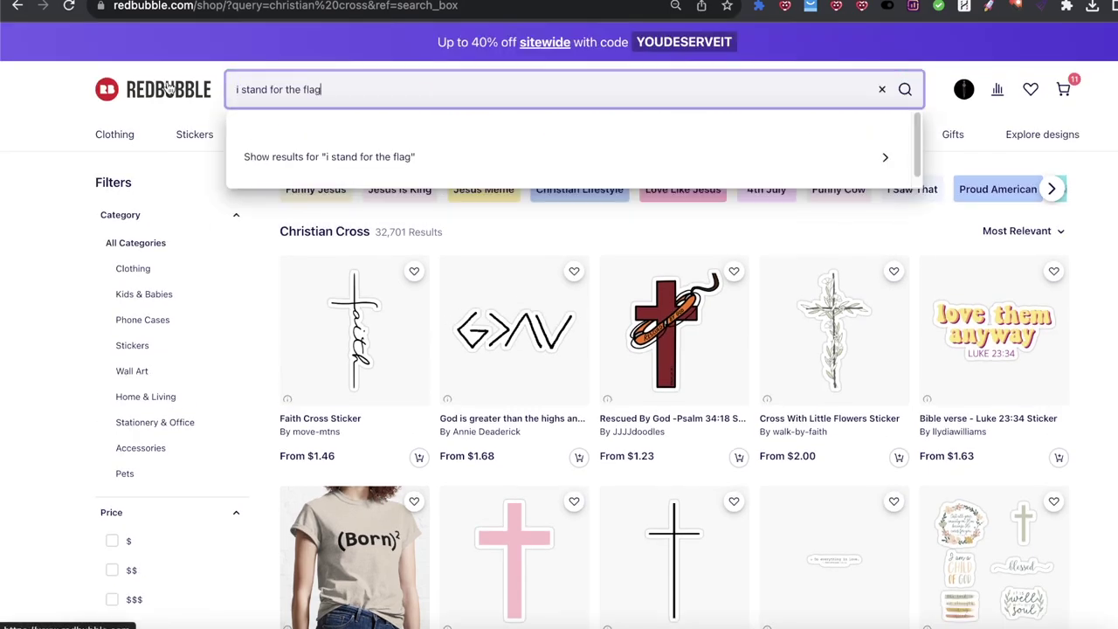
key(Return)
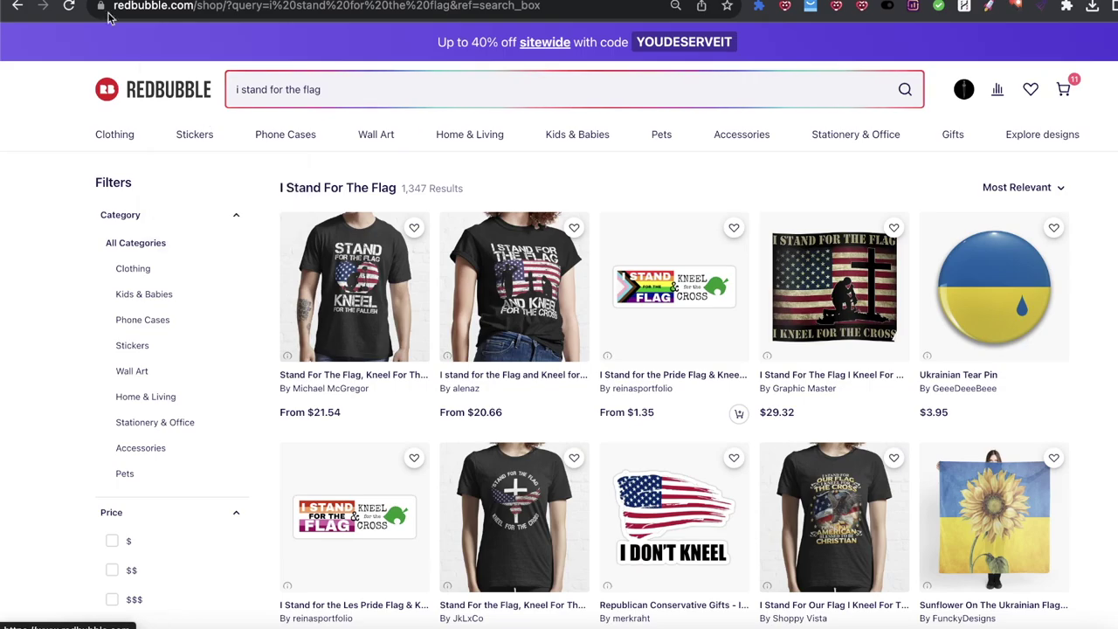
scroll(742, 252, down, 10)
scroll(698, 218, up, 10)
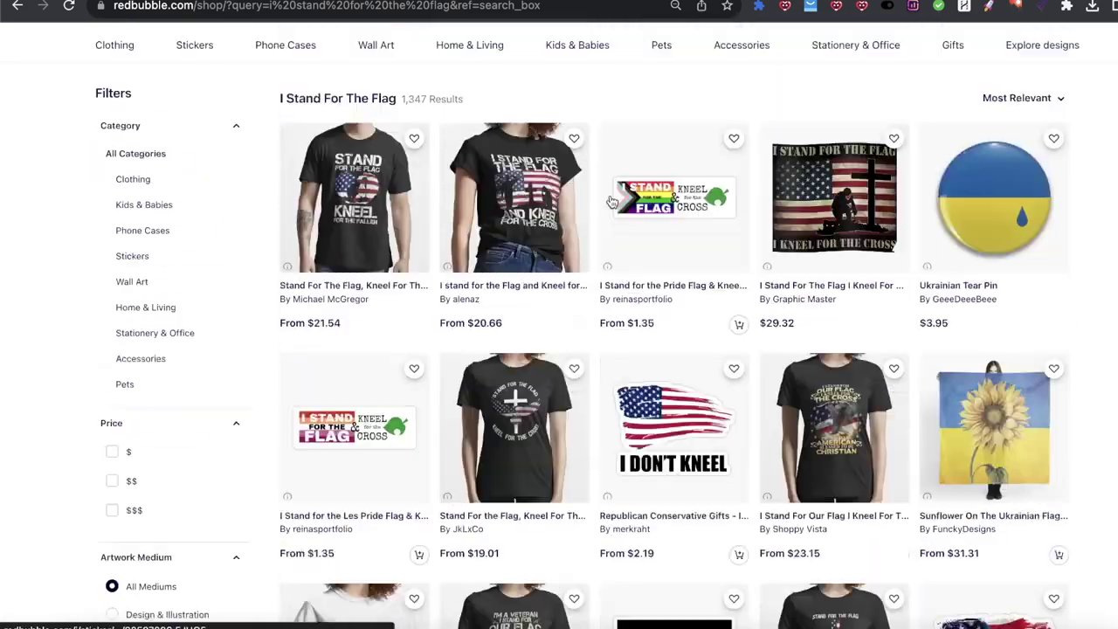
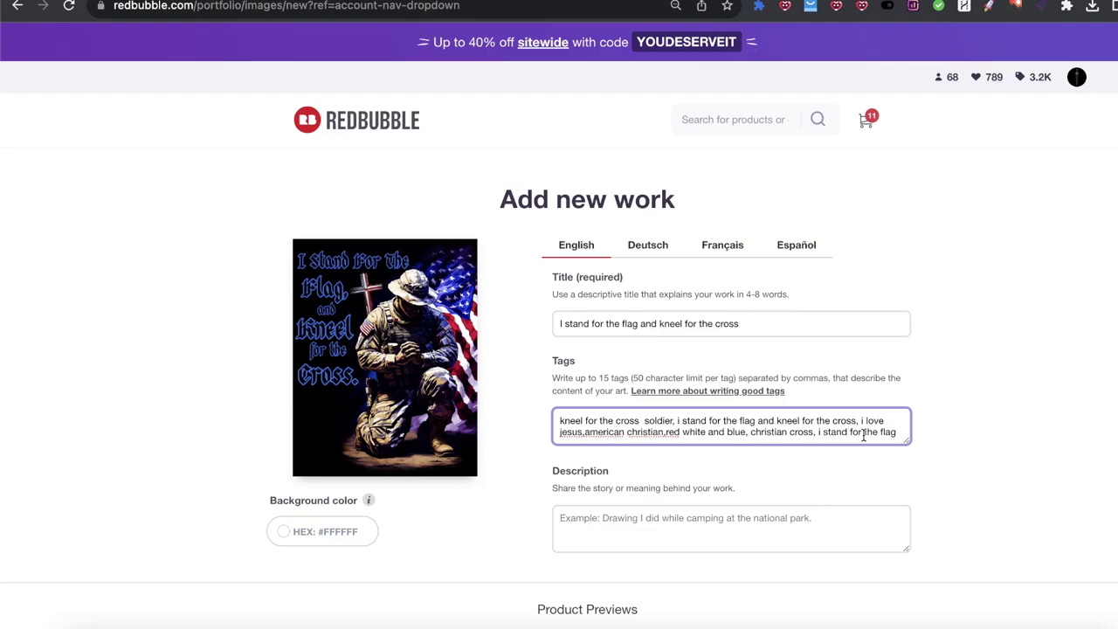
Copy "i kneel at the cross," from the keyword note and add it as a tag after "i stand for the flag,".
click(473, 624)
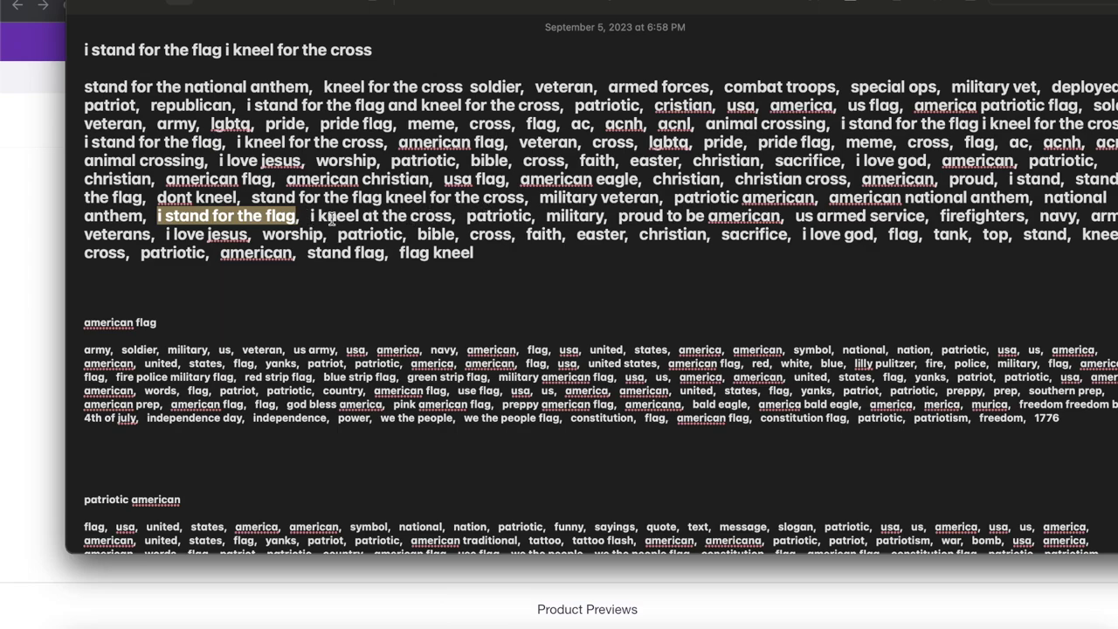
drag(307, 215, 418, 215)
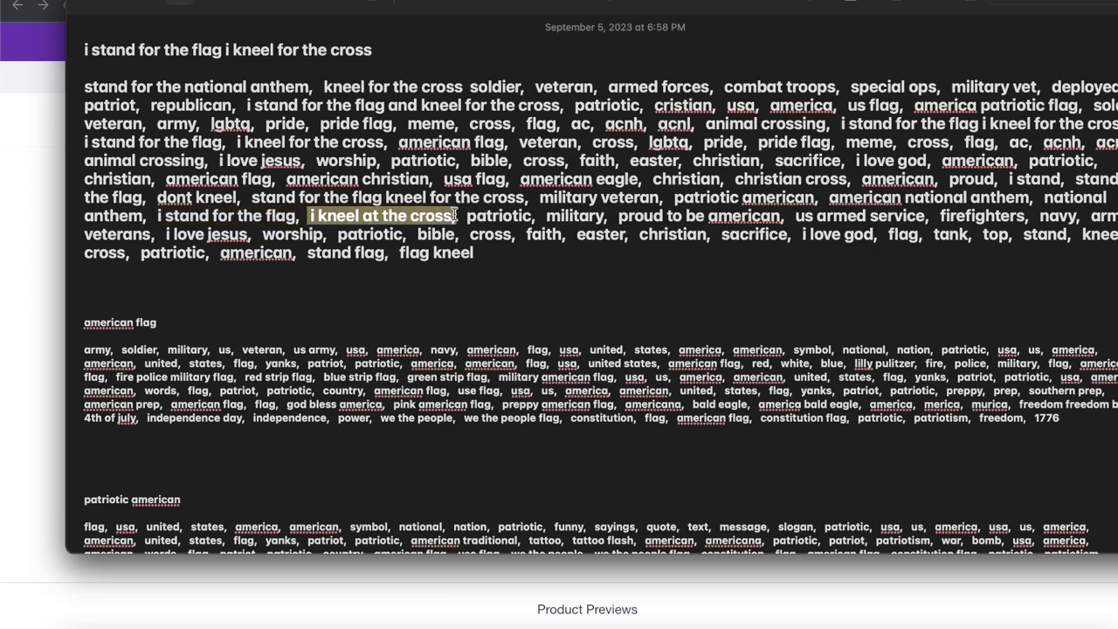
click(4, 216)
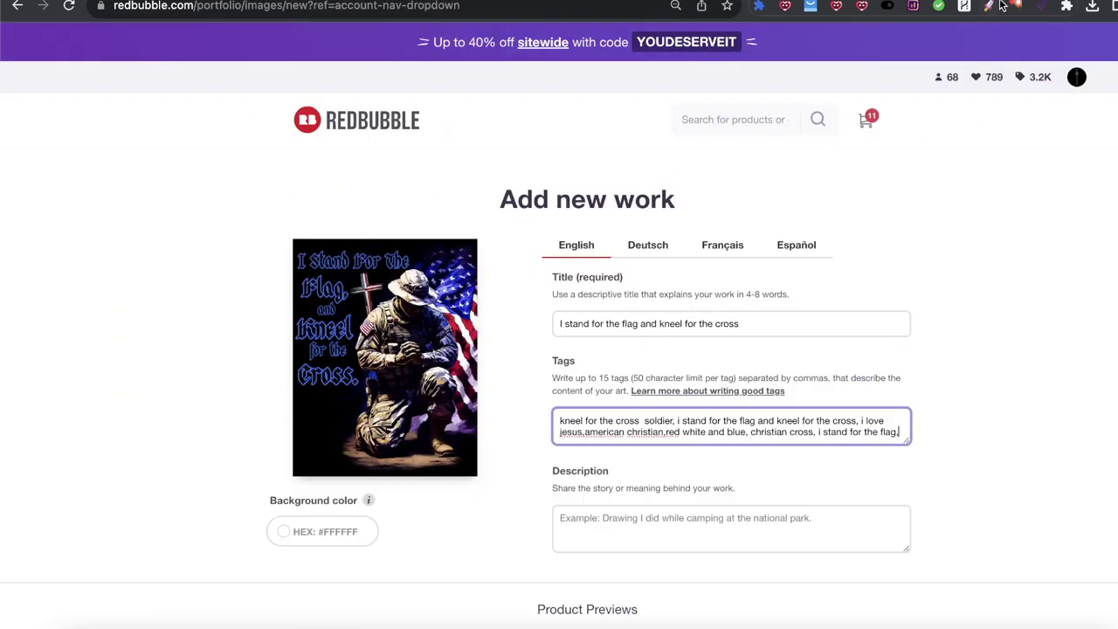
click(989, 6)
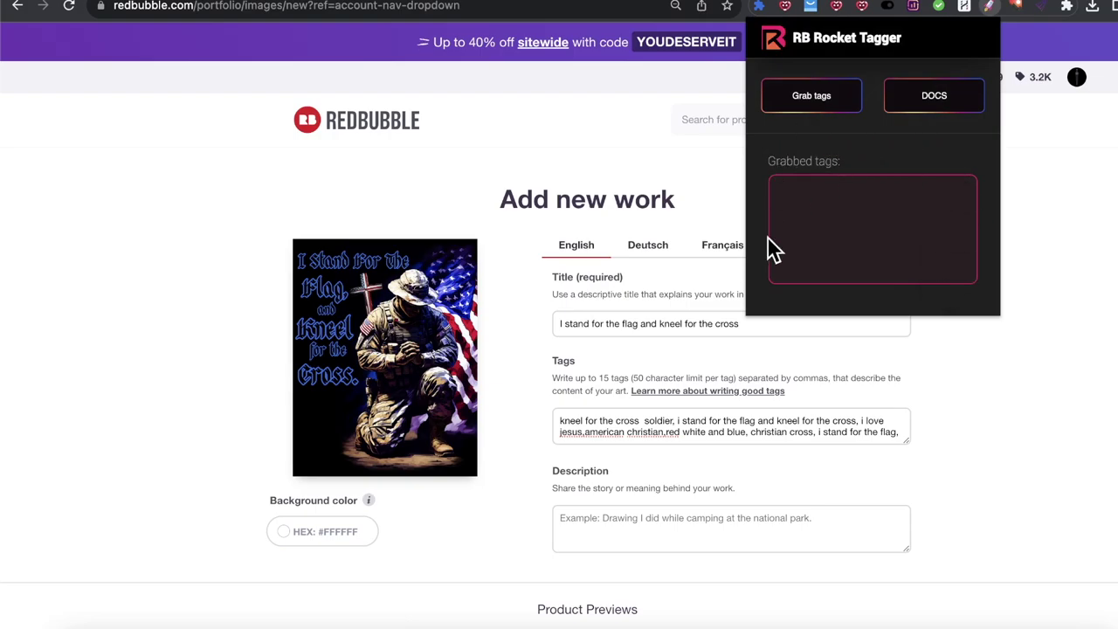
click(889, 437)
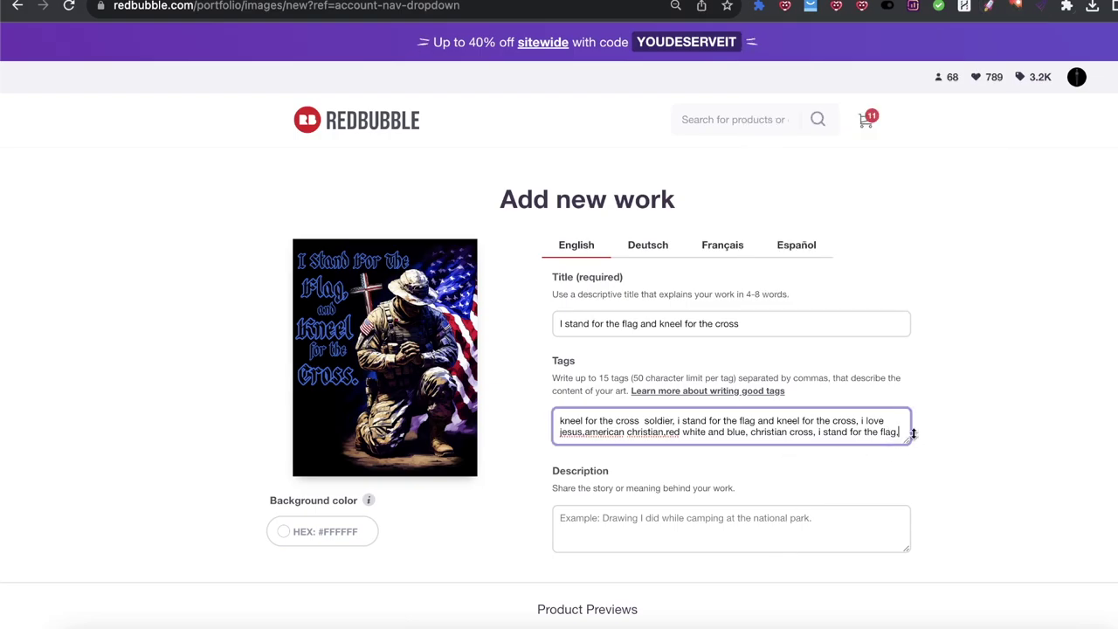
text(i kneel at the cross,)
scroll(713, 434, down, 1)
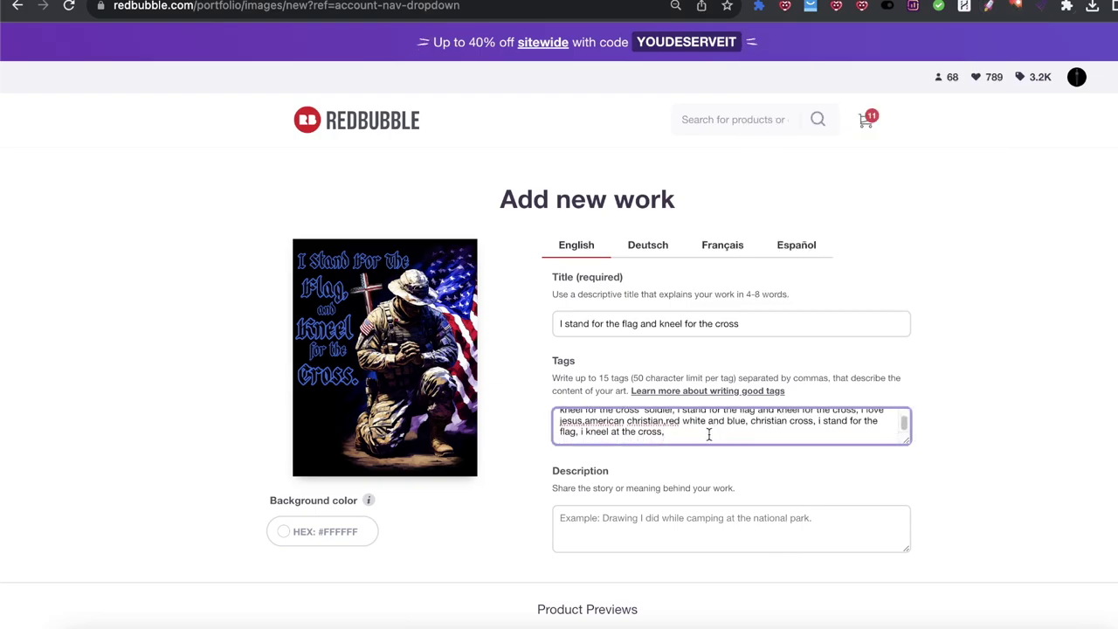
Glance at the keyword note, then search Redbubble for "christian american".
click(472, 619)
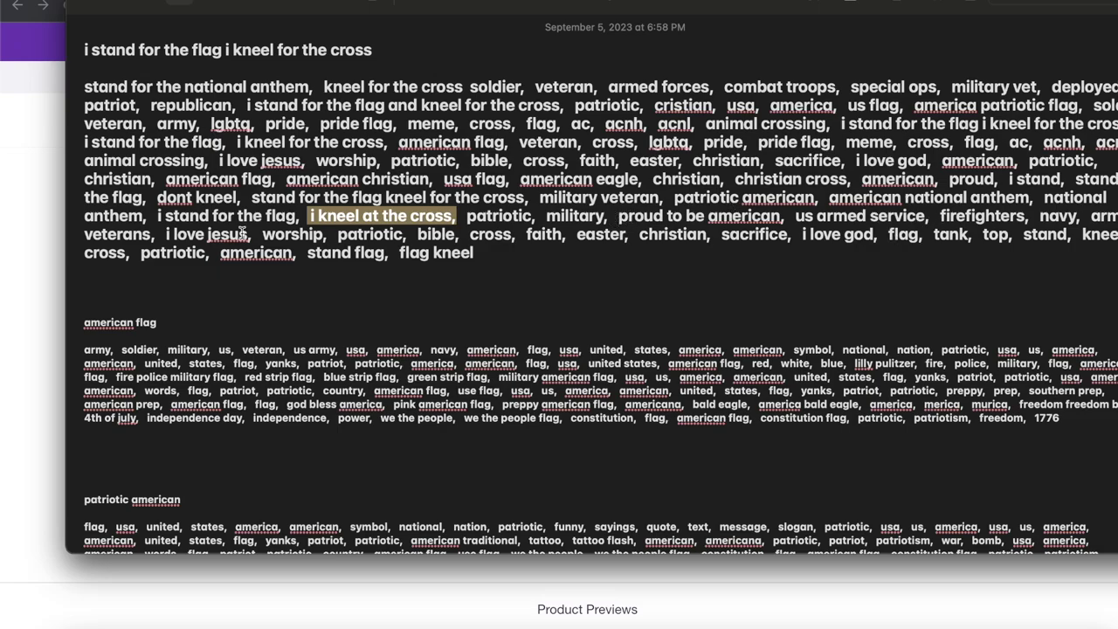
click(9, 244)
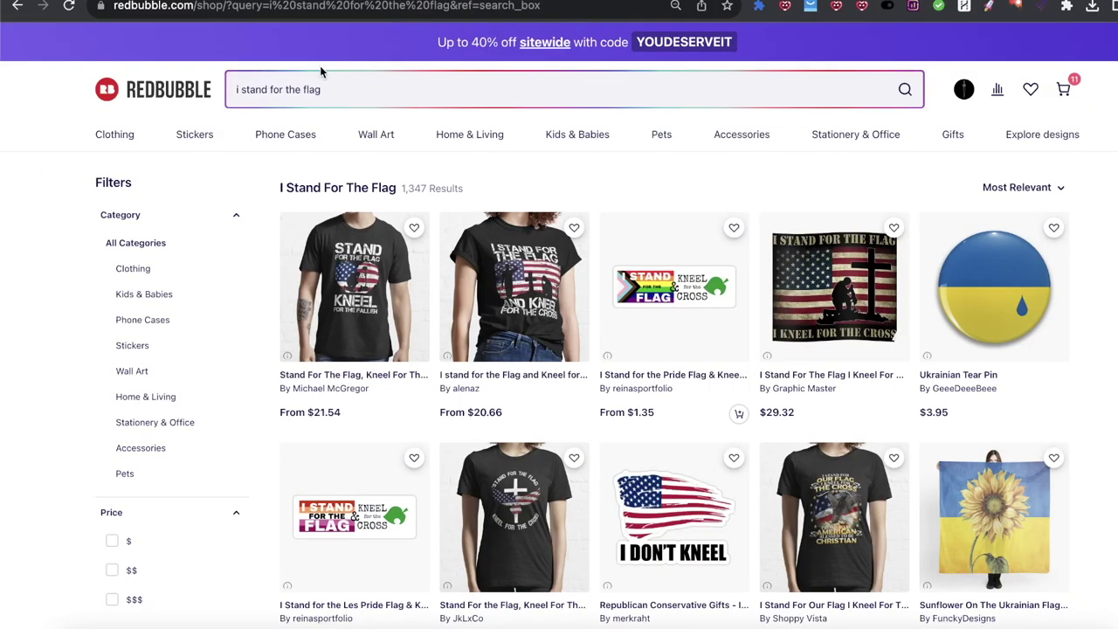
triple_click(338, 91)
text(h)
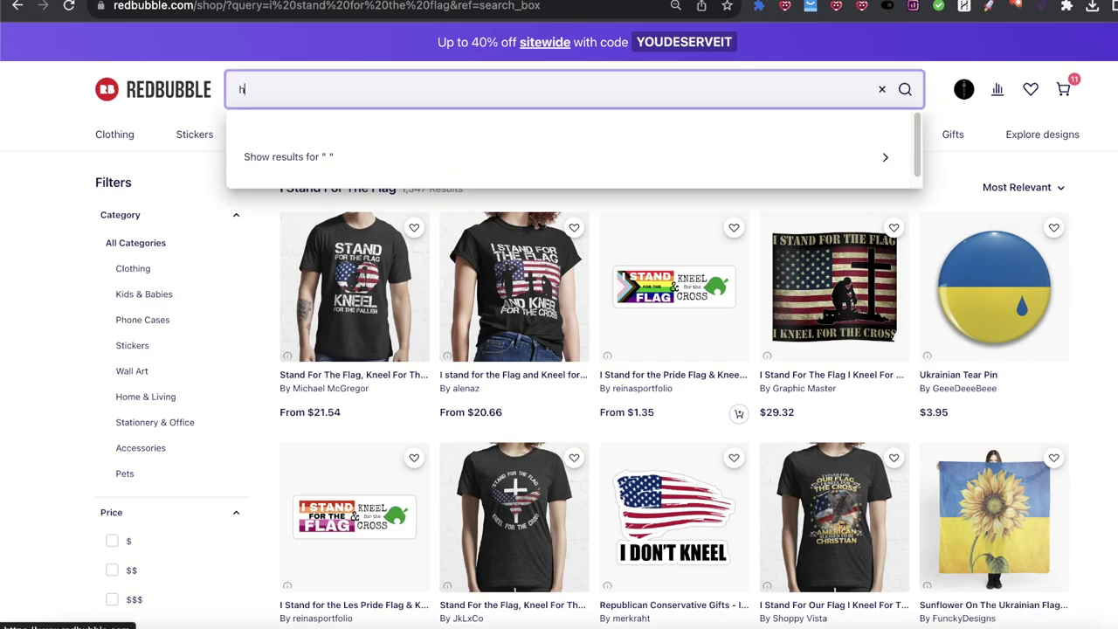
key(BackSpace)
text(chr)
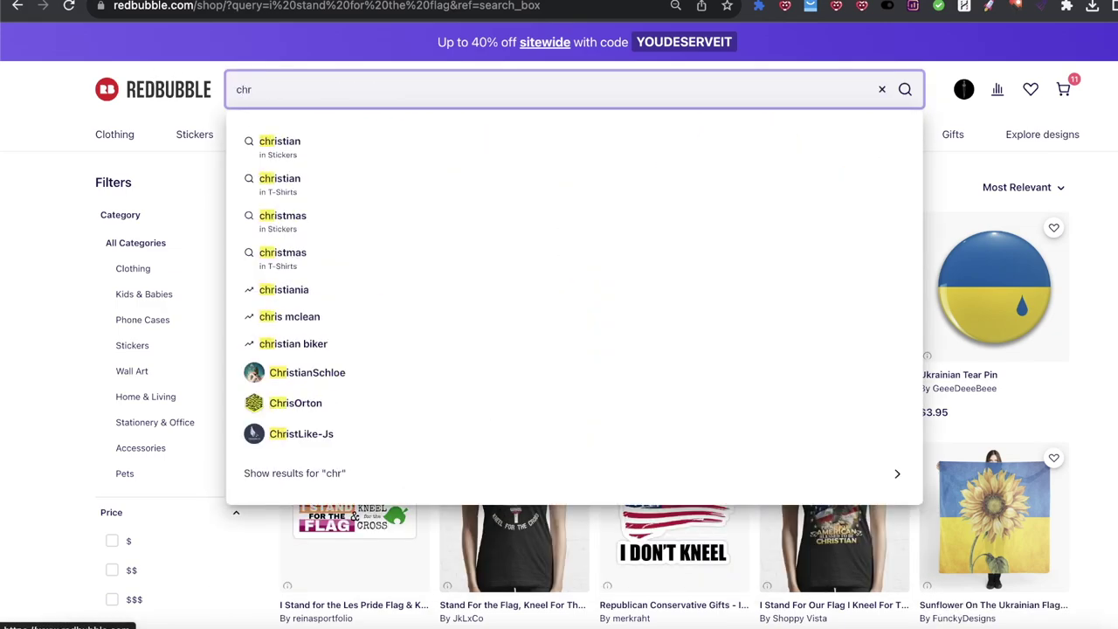
text(istian american)
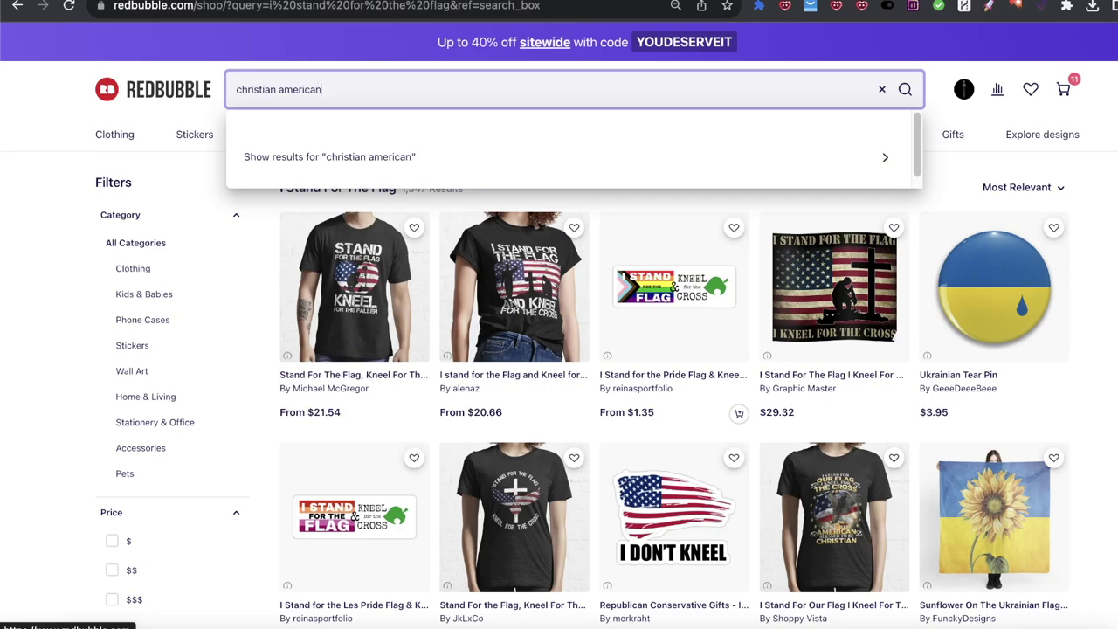
key(Return)
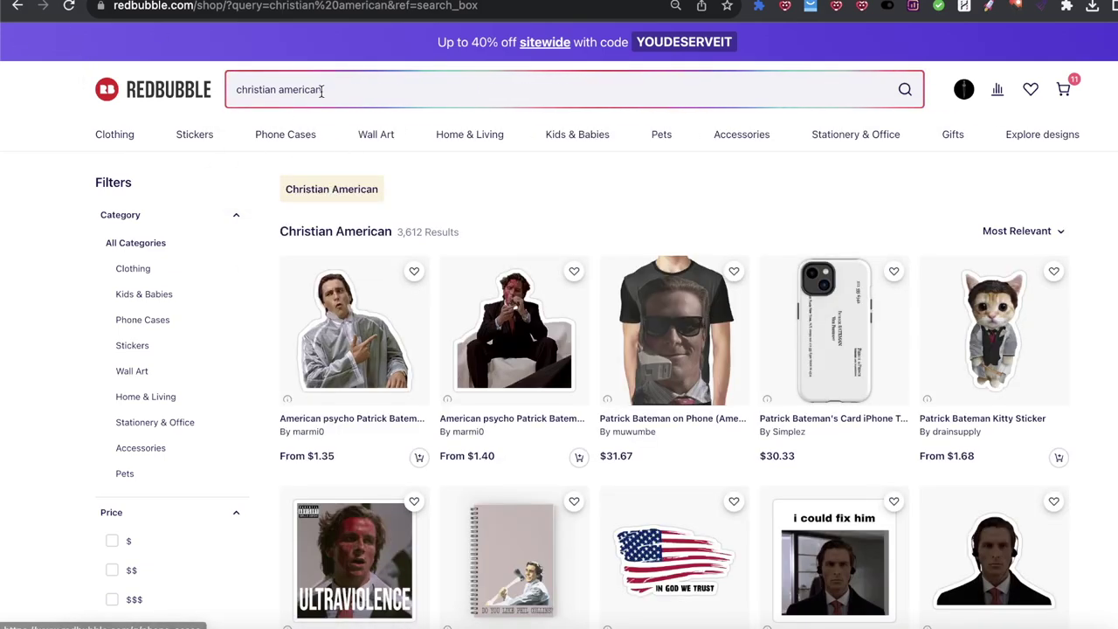
Swap the two words of the search term and search for "american christian".
drag(323, 89, 296, 92)
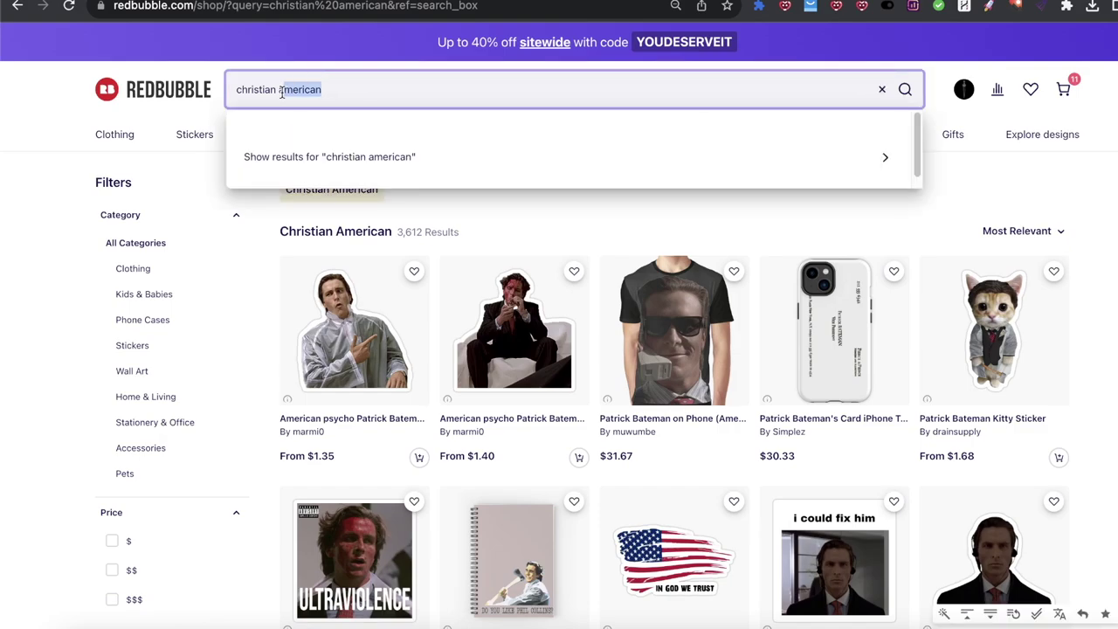
key(ctrl+x)
key(Home)
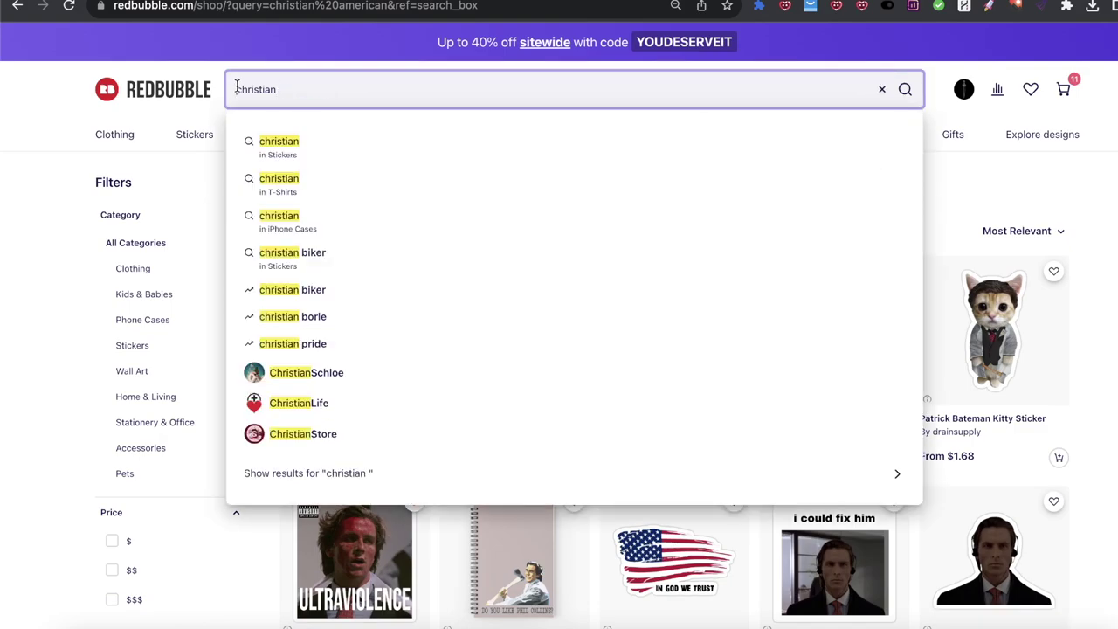
key(ctrl+v)
key(Return)
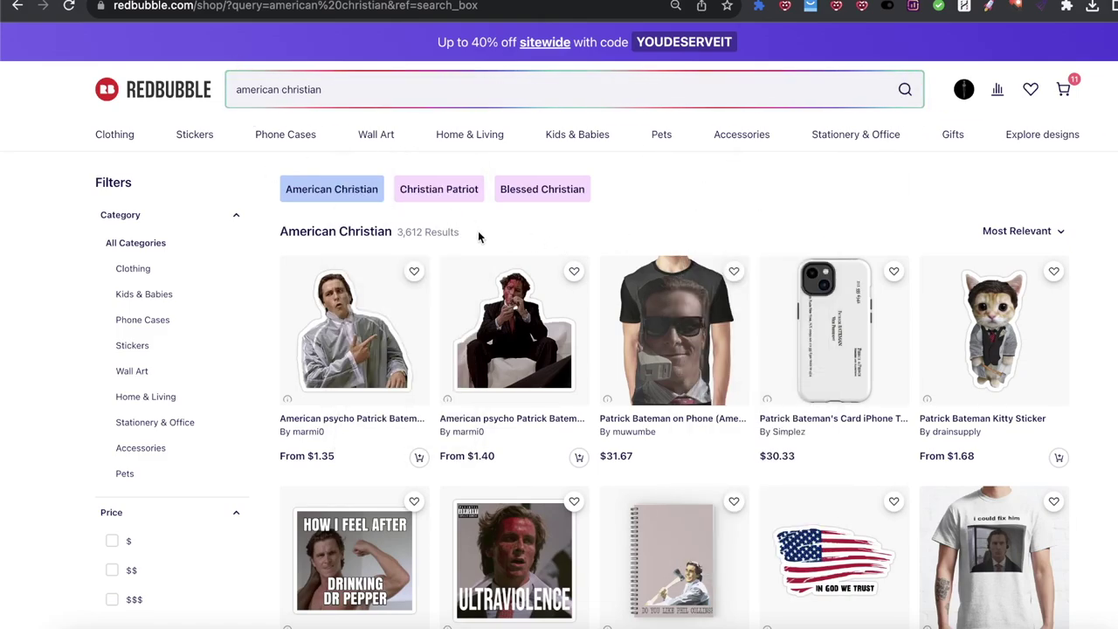
Grab the tags from the "american christian" results with RB Rocket Tagger and look through the designs.
mouse_move(871, 142)
click(988, 6)
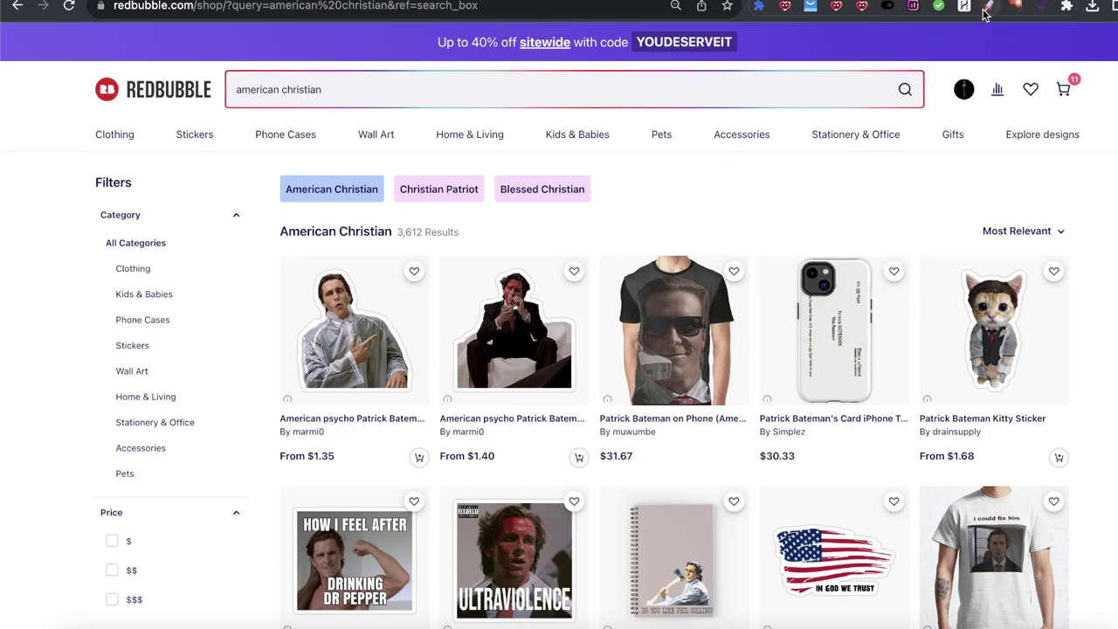
click(804, 94)
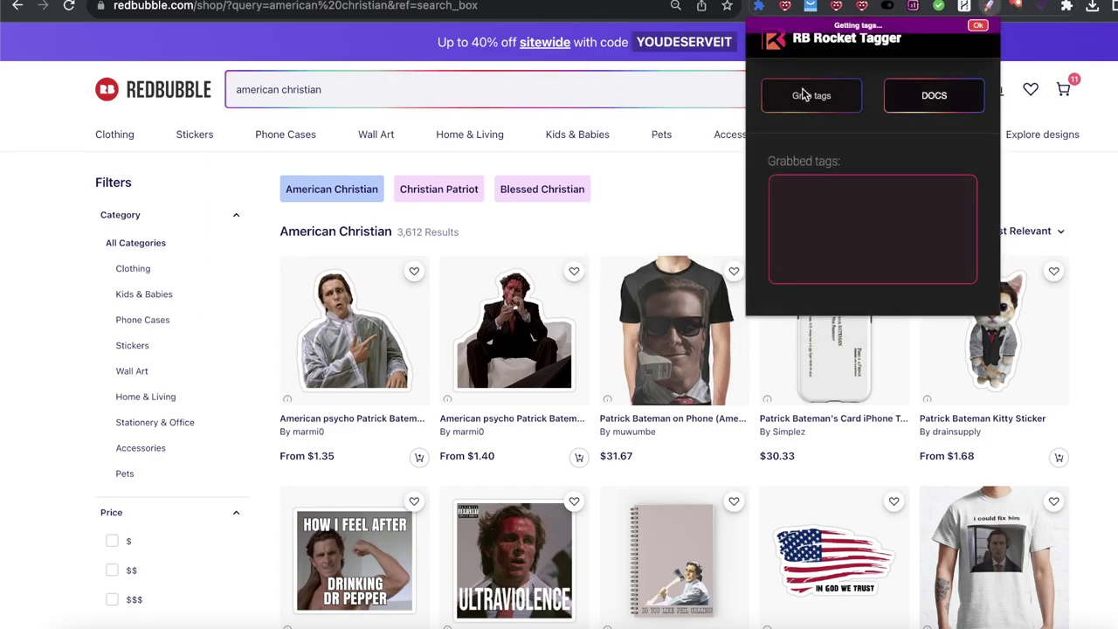
scroll(616, 404, down, 10)
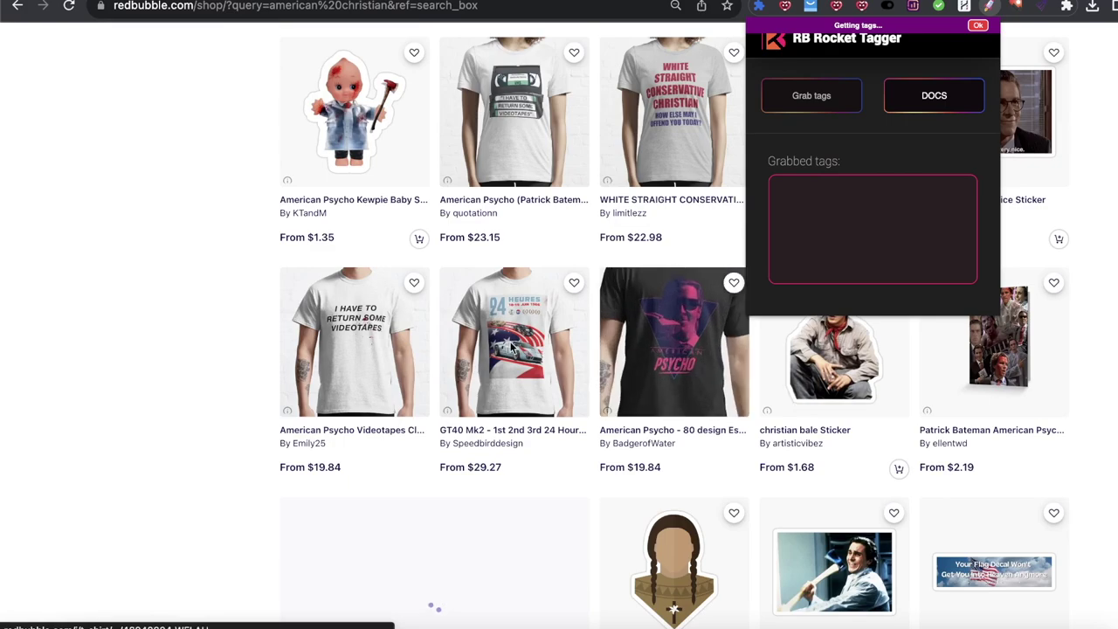
scroll(485, 300, up, 4)
scroll(485, 300, up, 6)
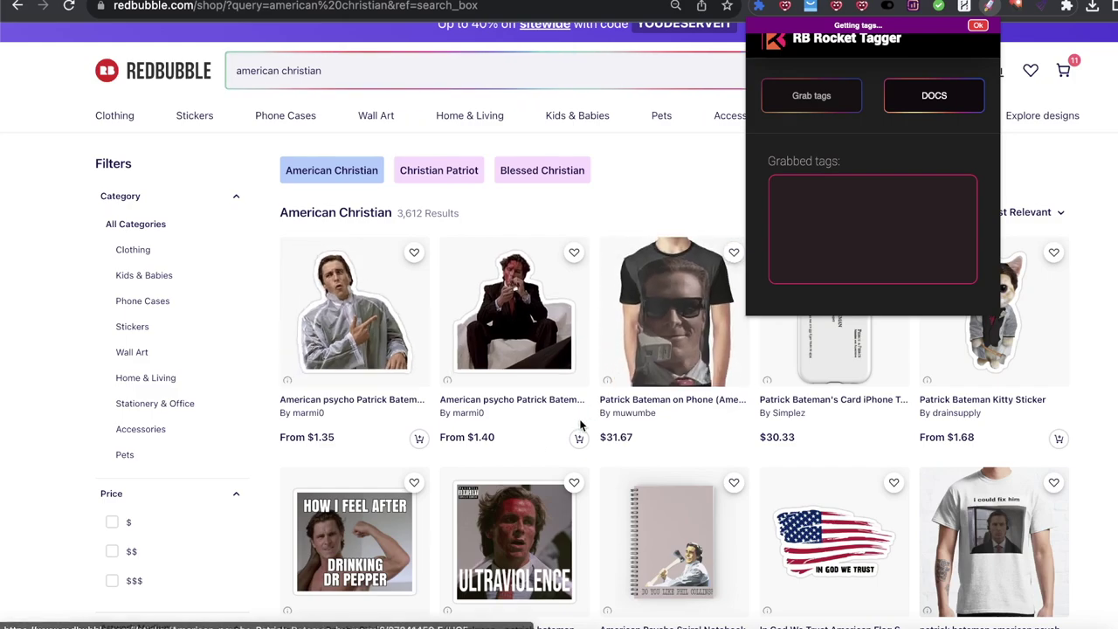
scroll(911, 227, down, 4)
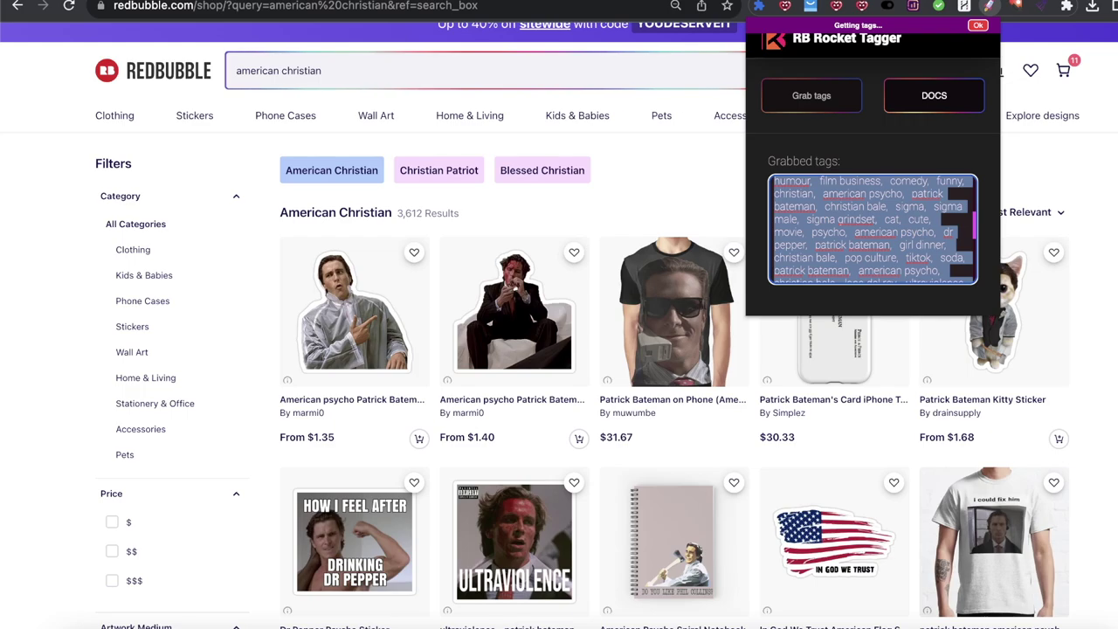
Paste the grabbed tags into the keyword note as a separate block below the "patriotic american" list, leaving blank lines between.
click(472, 625)
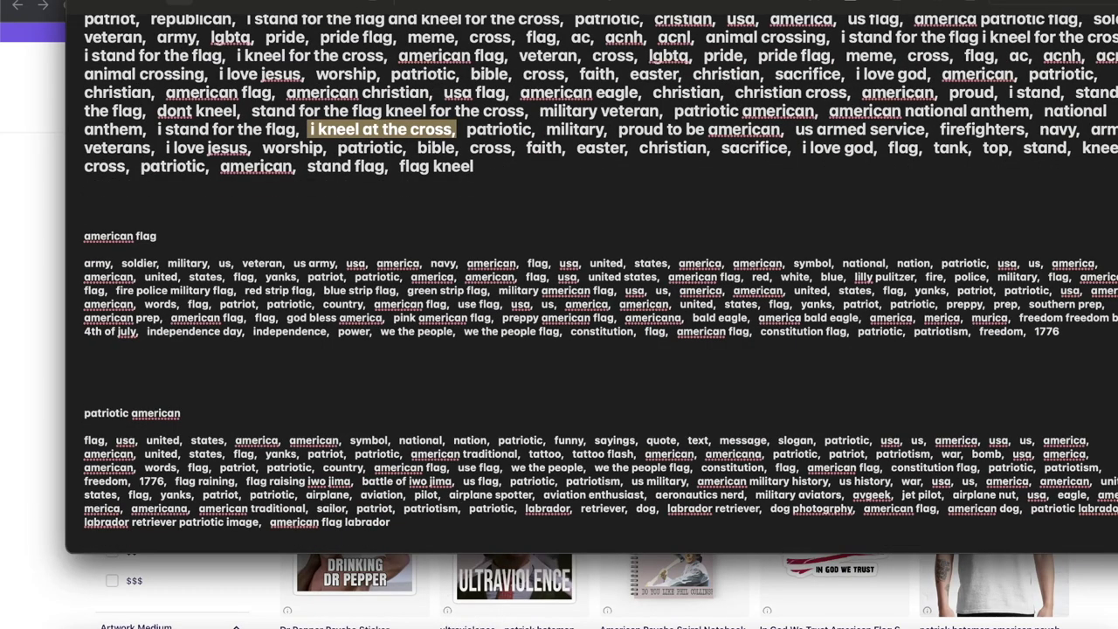
click(84, 522)
key(Return)
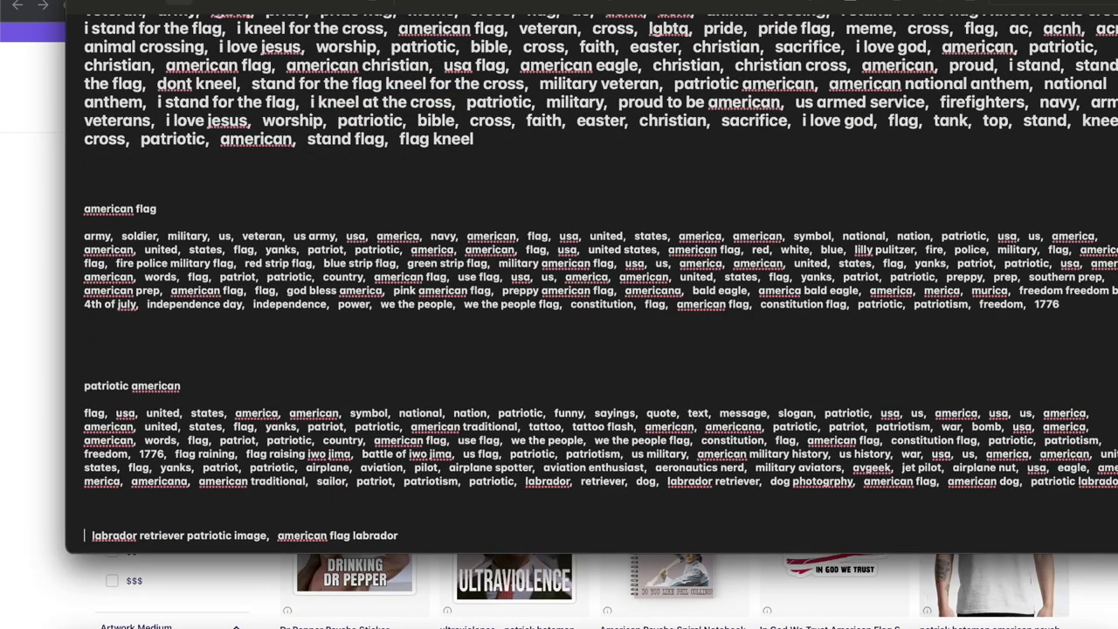
key(BackSpace)
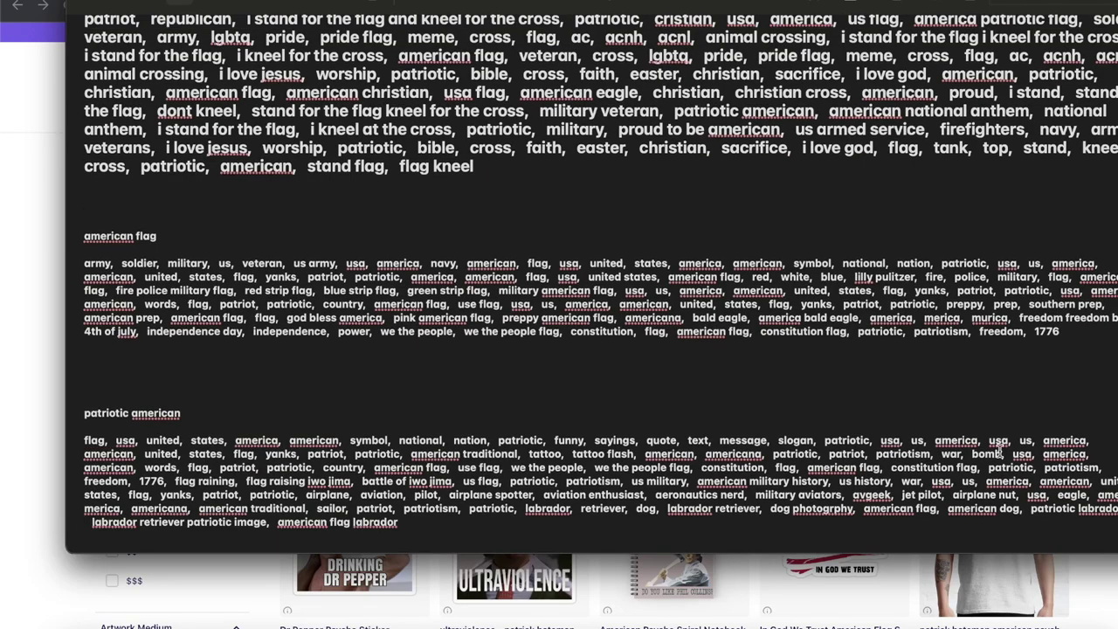
key(Return)
key(Return)
key(Return)
key(Return)
key(Return)
key(Return)
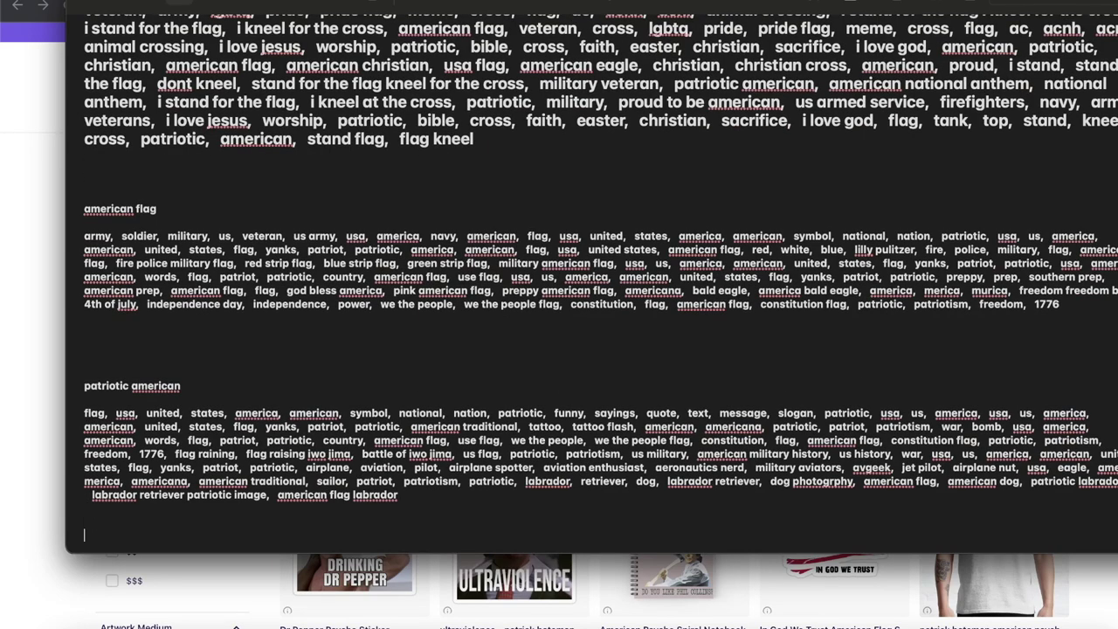
key(ctrl+v)
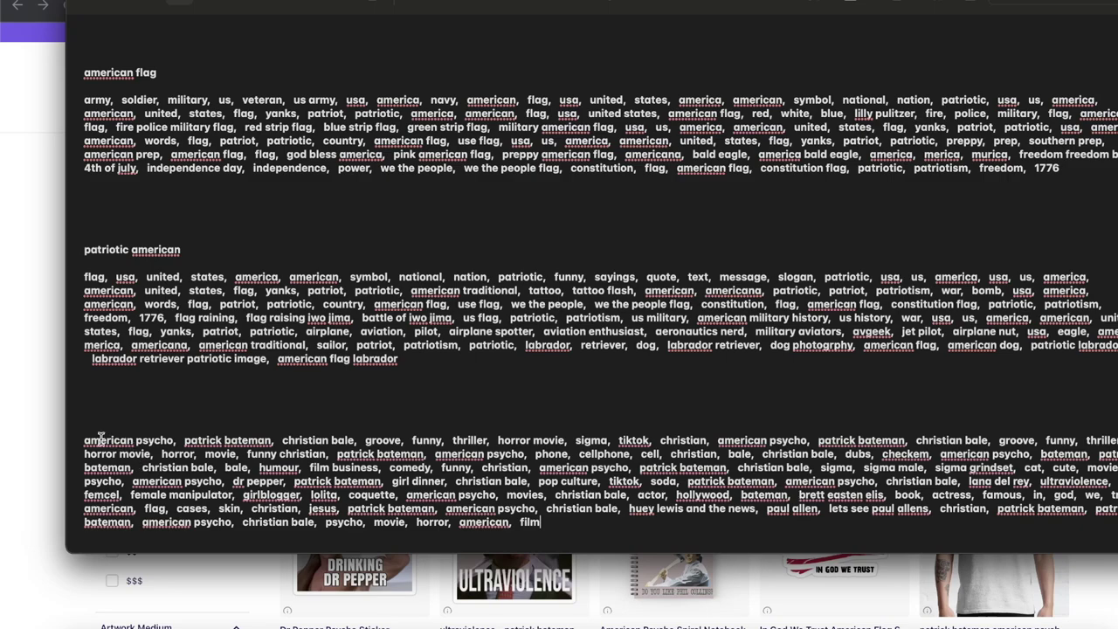
Read through the last pasted tag block in the keyword note, highlighting it from "american psycho" to "film".
drag(84, 434, 261, 440)
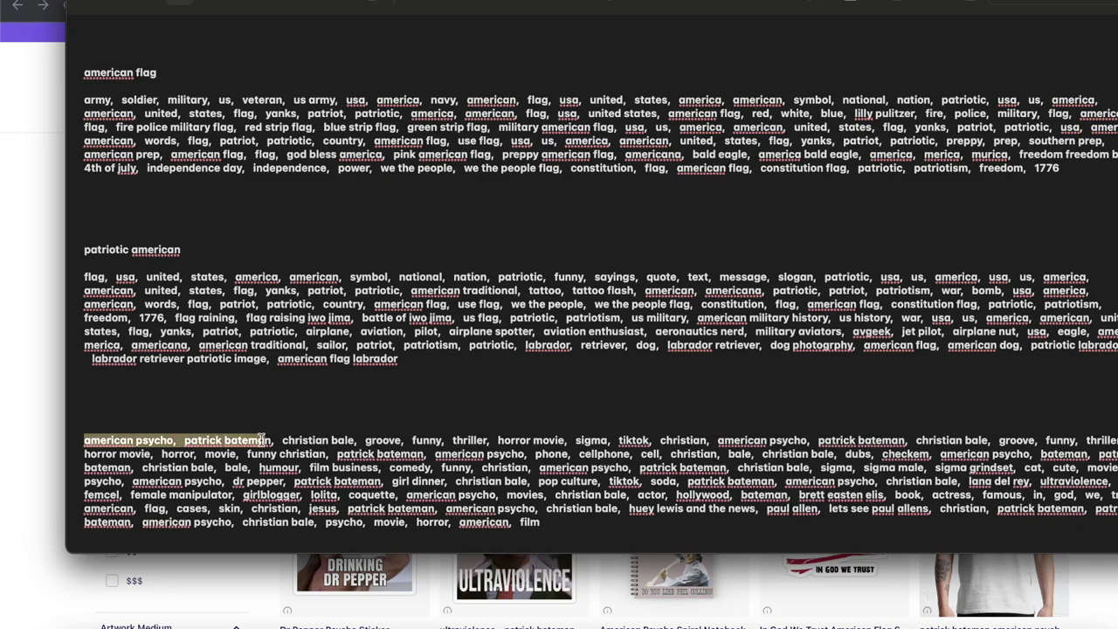
drag(333, 445, 740, 467)
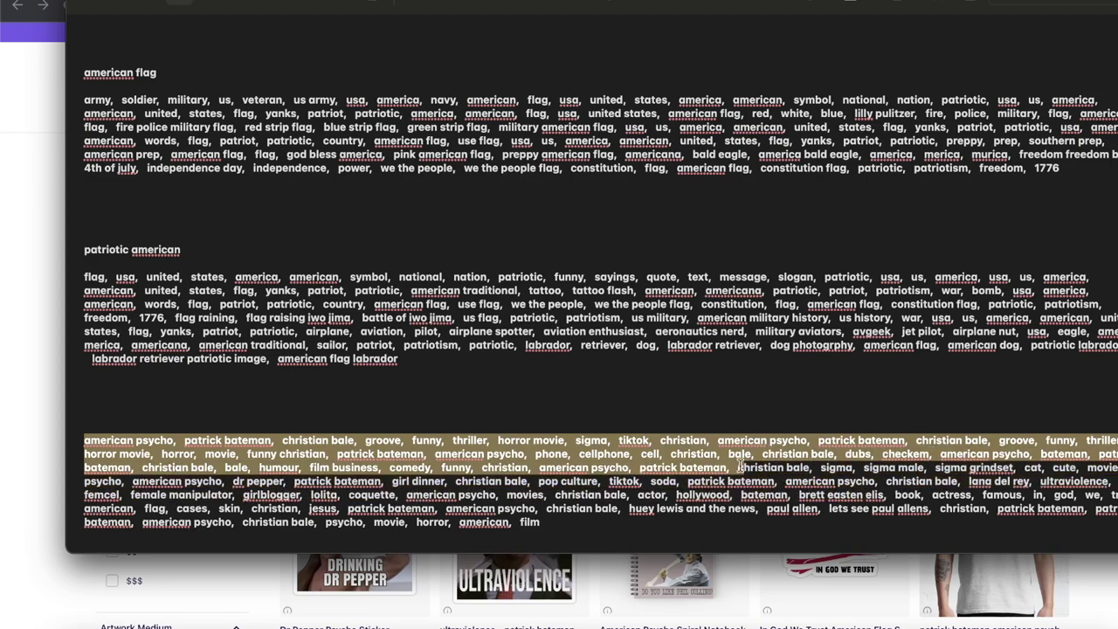
drag(569, 468, 390, 508)
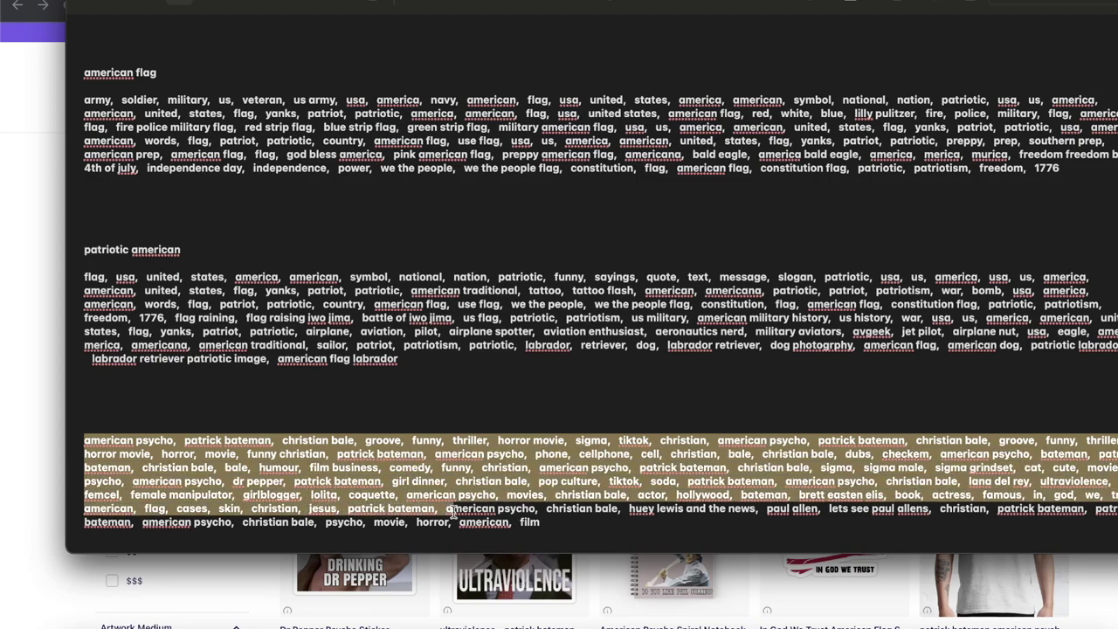
drag(586, 505, 812, 501)
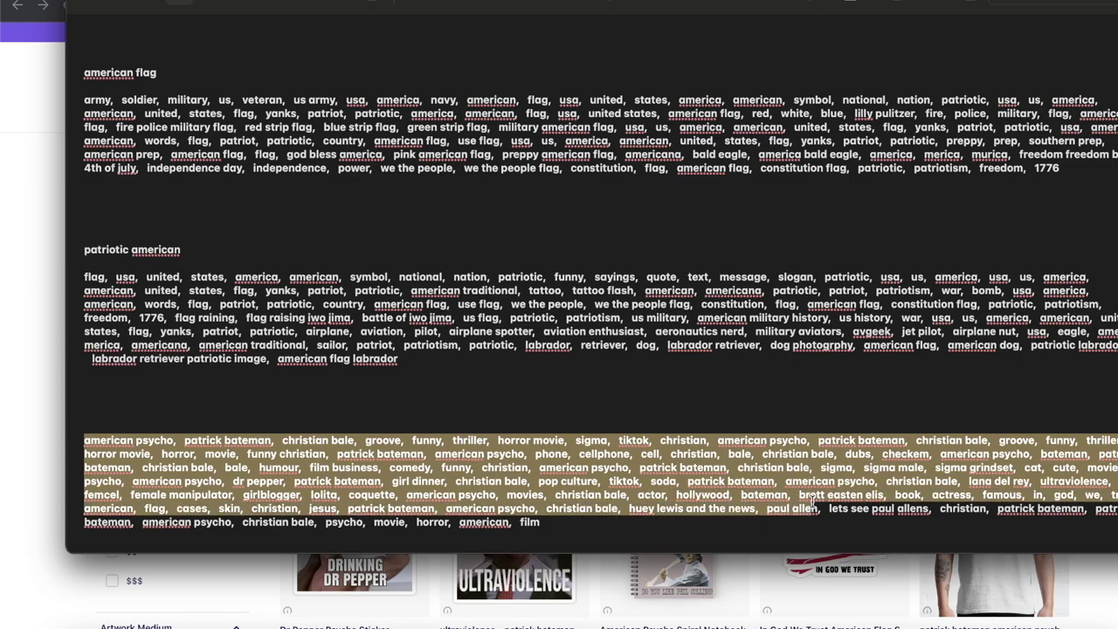
drag(740, 516, 586, 519)
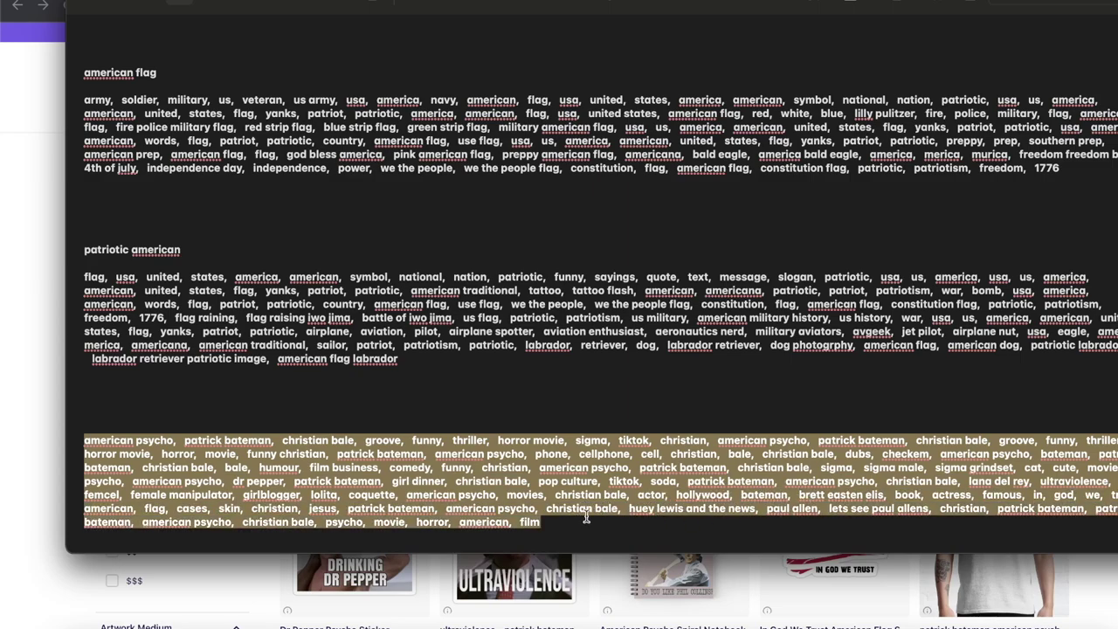
Return to Redbubble in the browser, sort the "american christian" results by Best Selling and look through the designs.
click(840, 562)
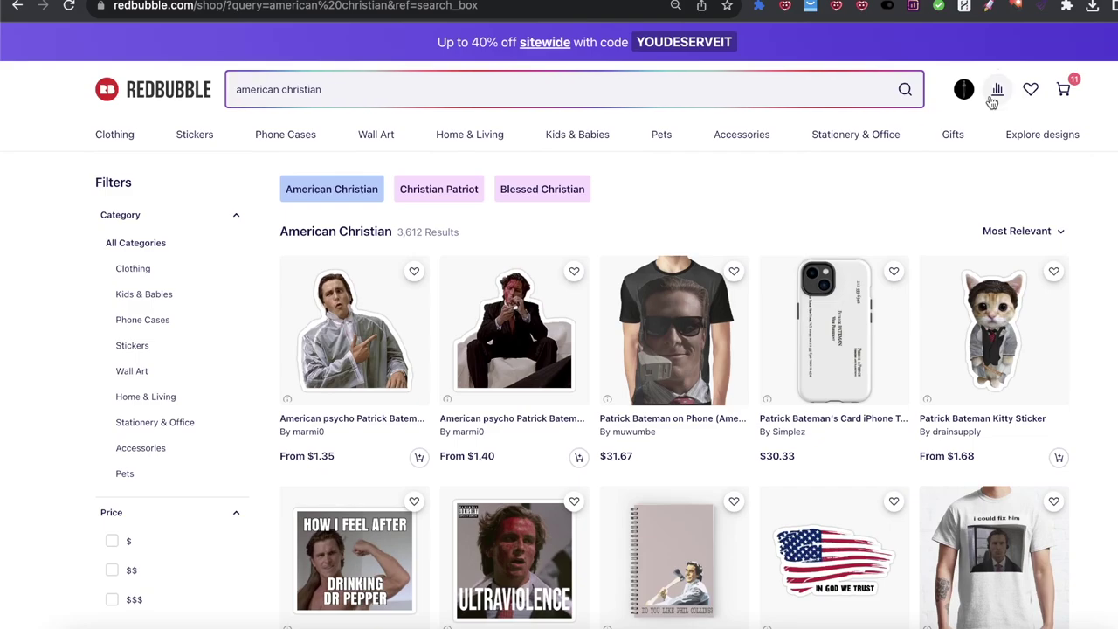
click(1053, 231)
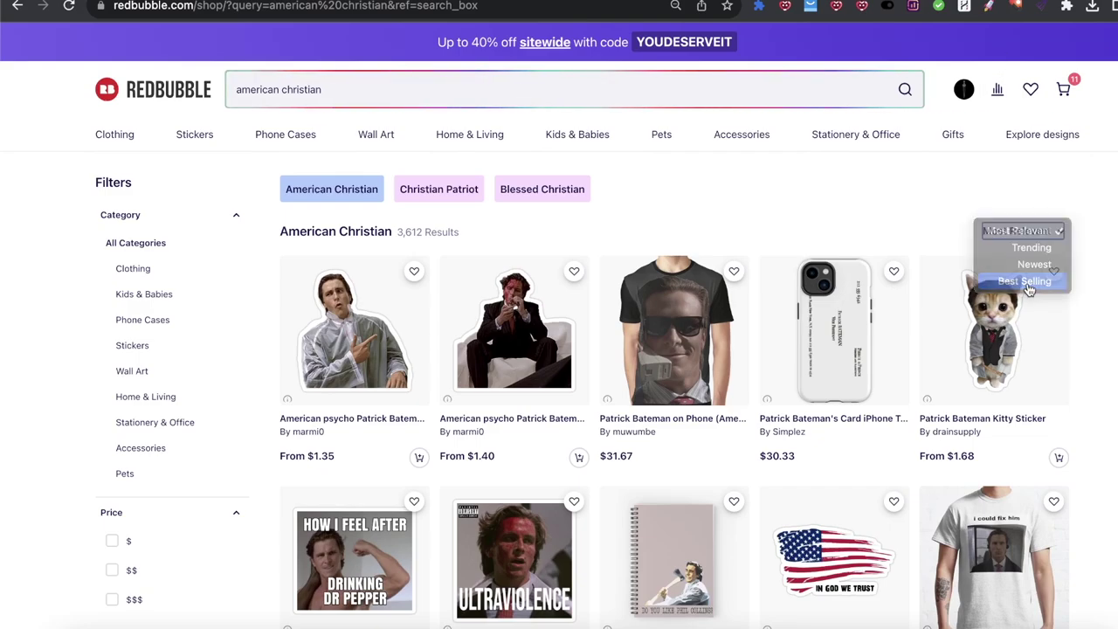
click(1028, 282)
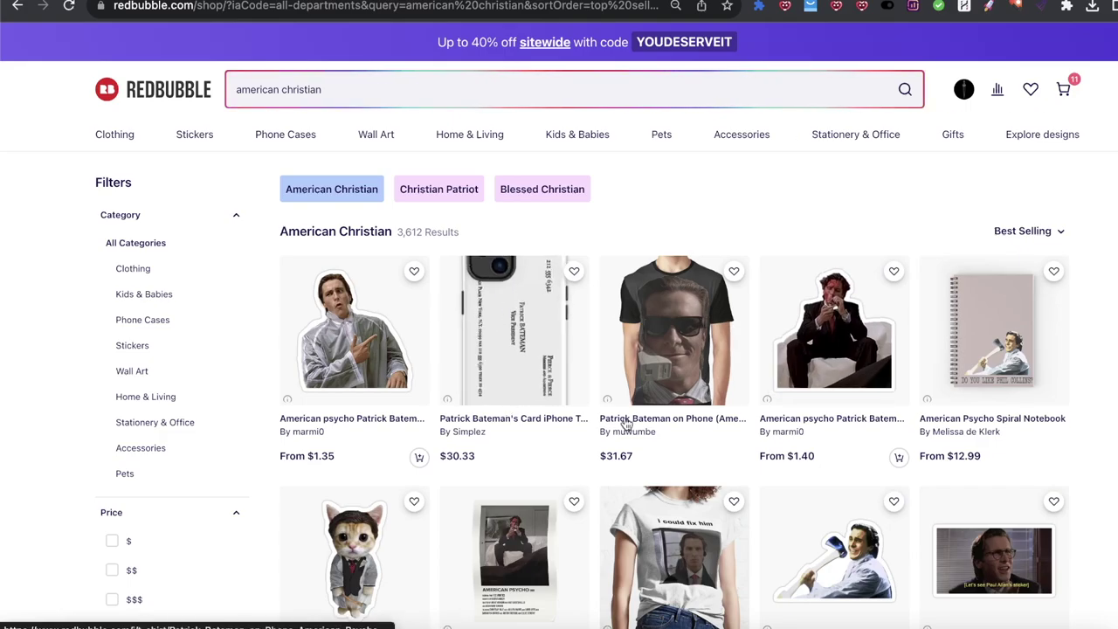
scroll(614, 424, down, 6)
scroll(257, 166, up, 6)
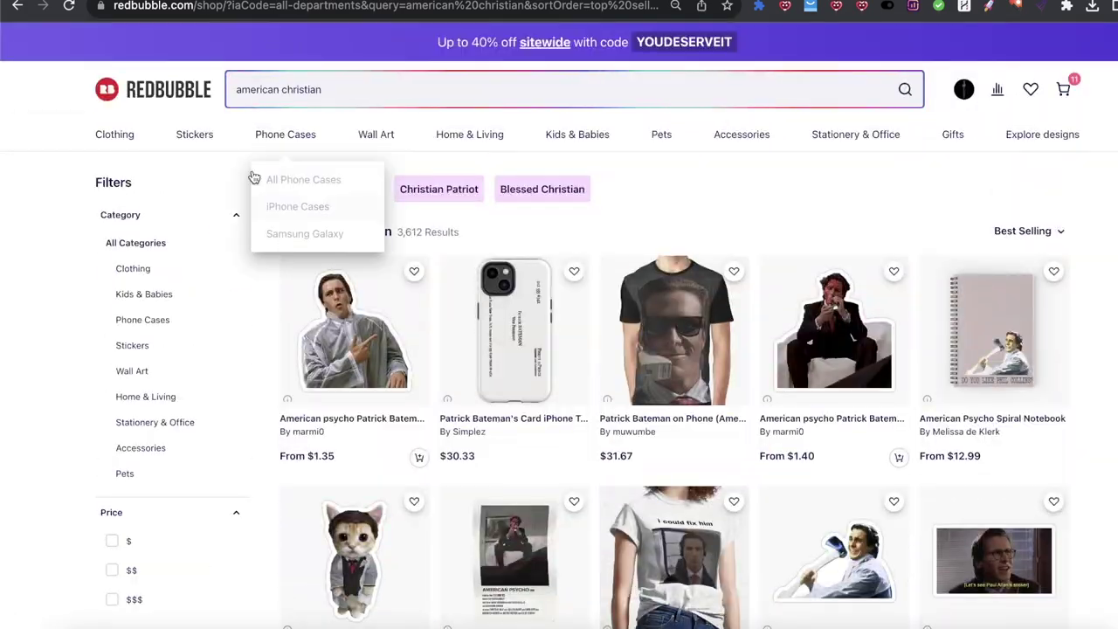
Swap the words of the search term, search for "christian american" and look through the resulting designs.
drag(349, 93, 279, 91)
key(ctrl+c)
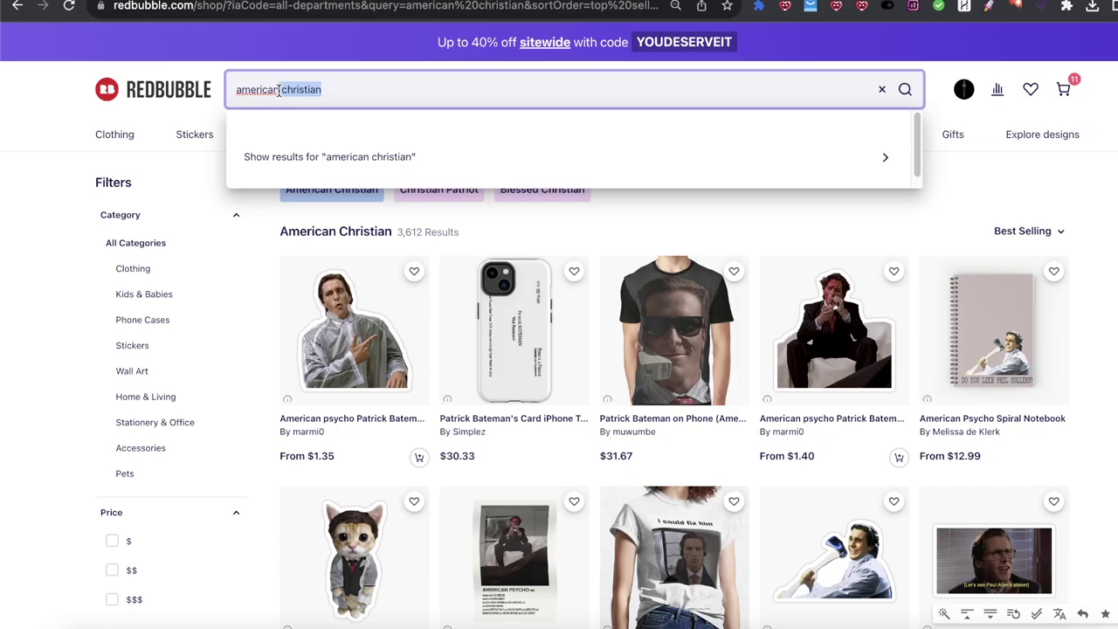
key(BackSpace)
key(ctrl+v)
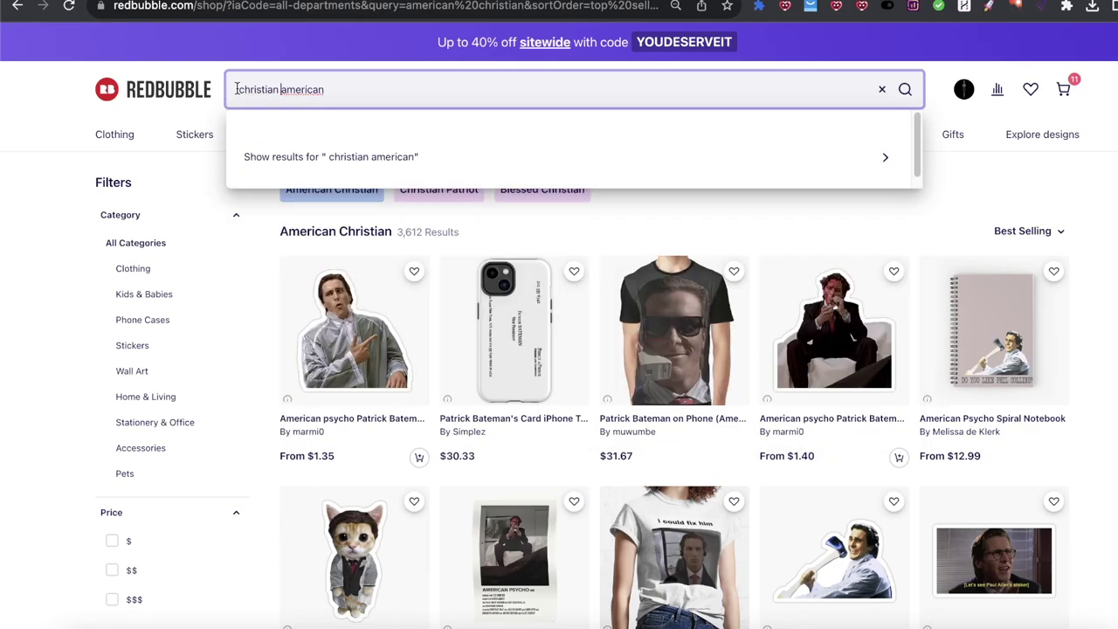
click(260, 137)
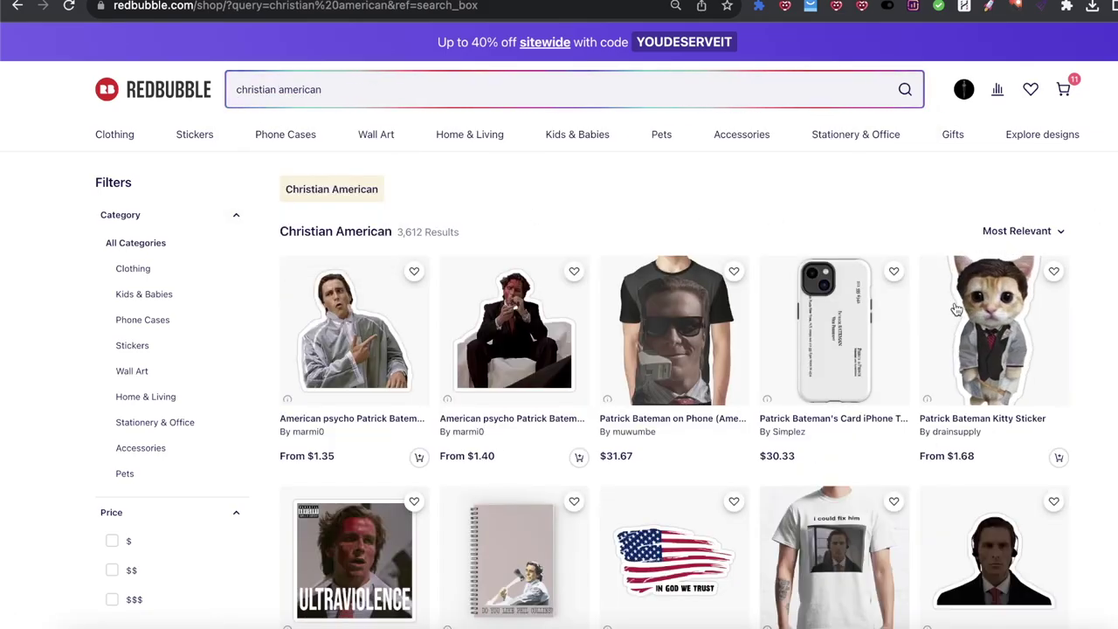
scroll(957, 310, down, 10)
scroll(1034, 194, up, 10)
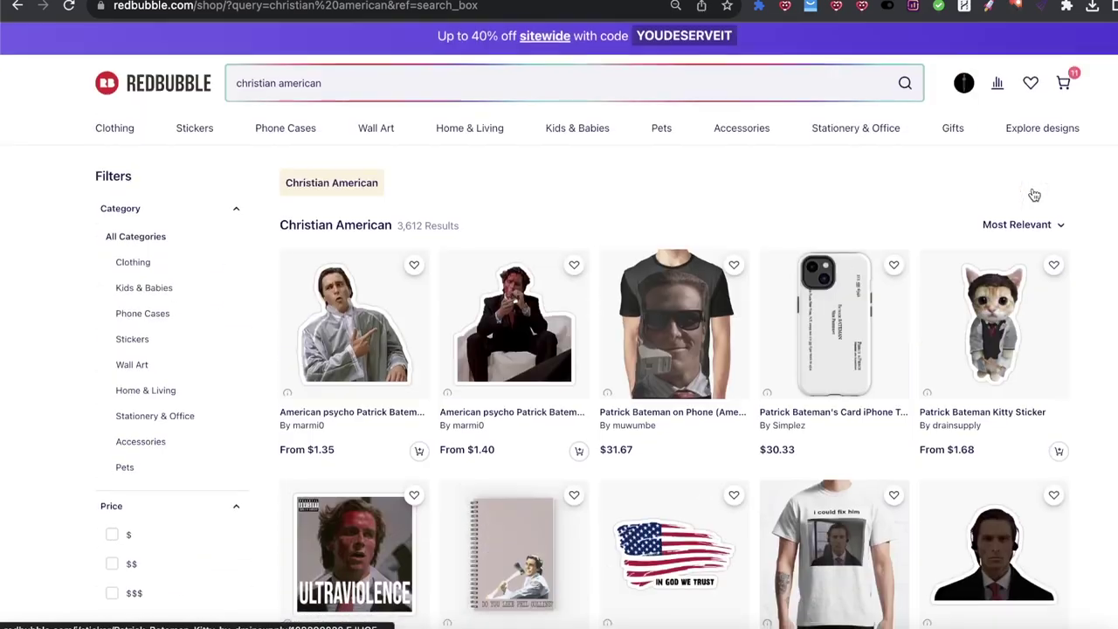
Sort the "christian american" results by Trending and by Newest, looking through the newest designs.
click(1027, 228)
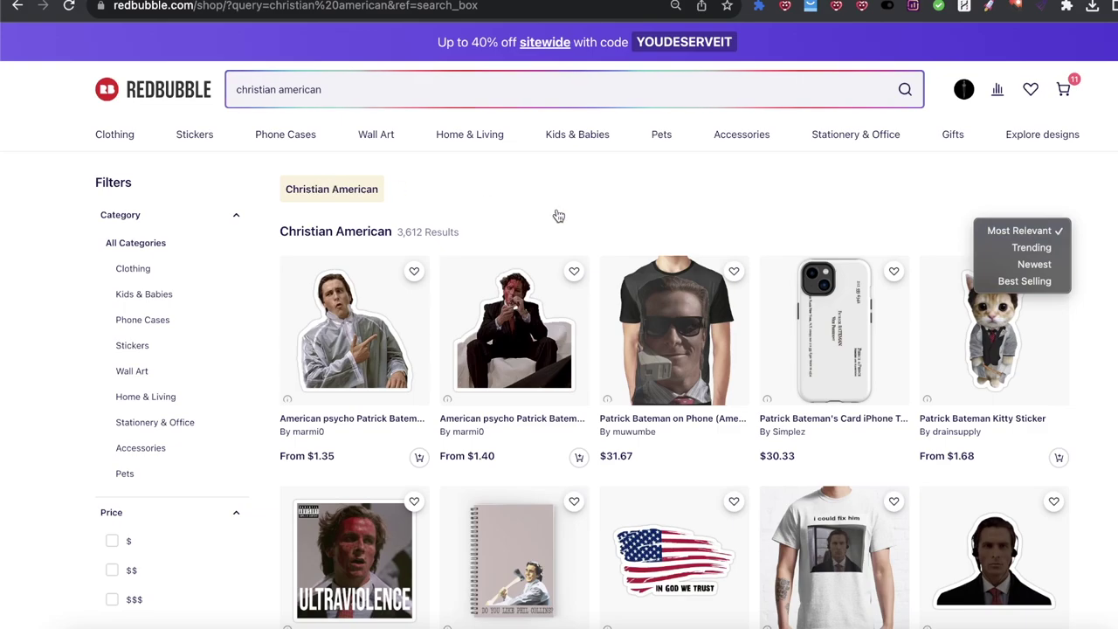
click(1044, 249)
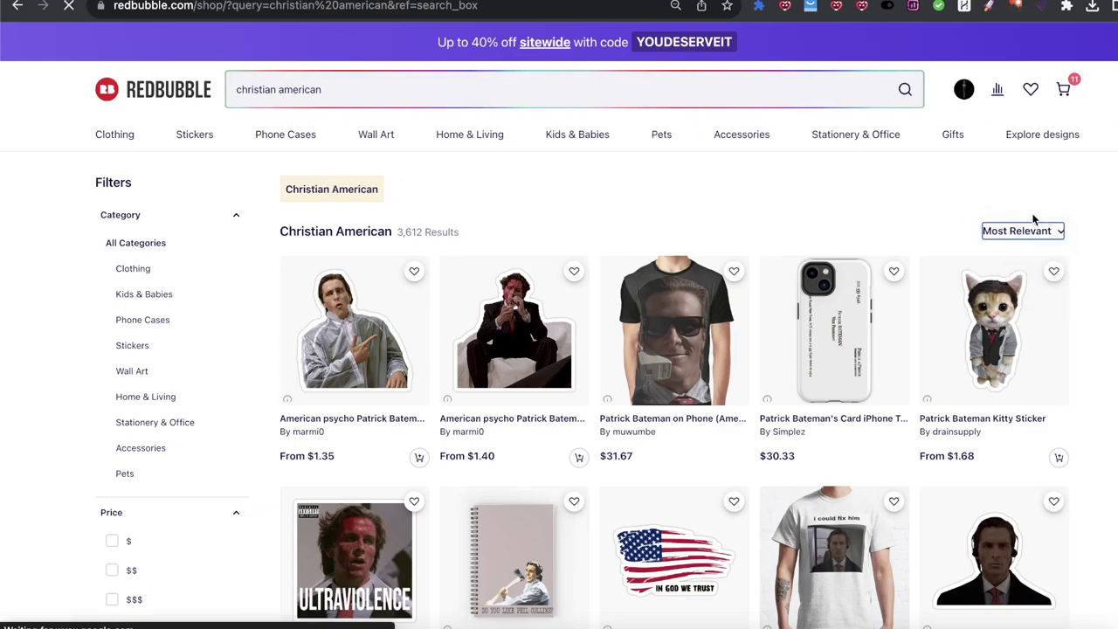
click(1048, 232)
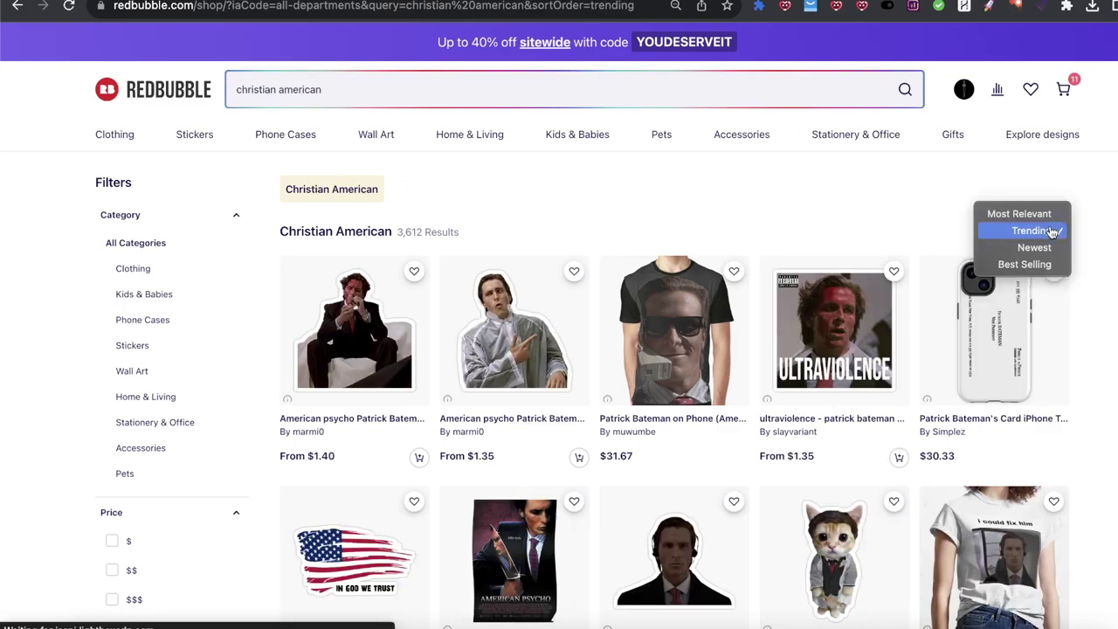
click(1034, 248)
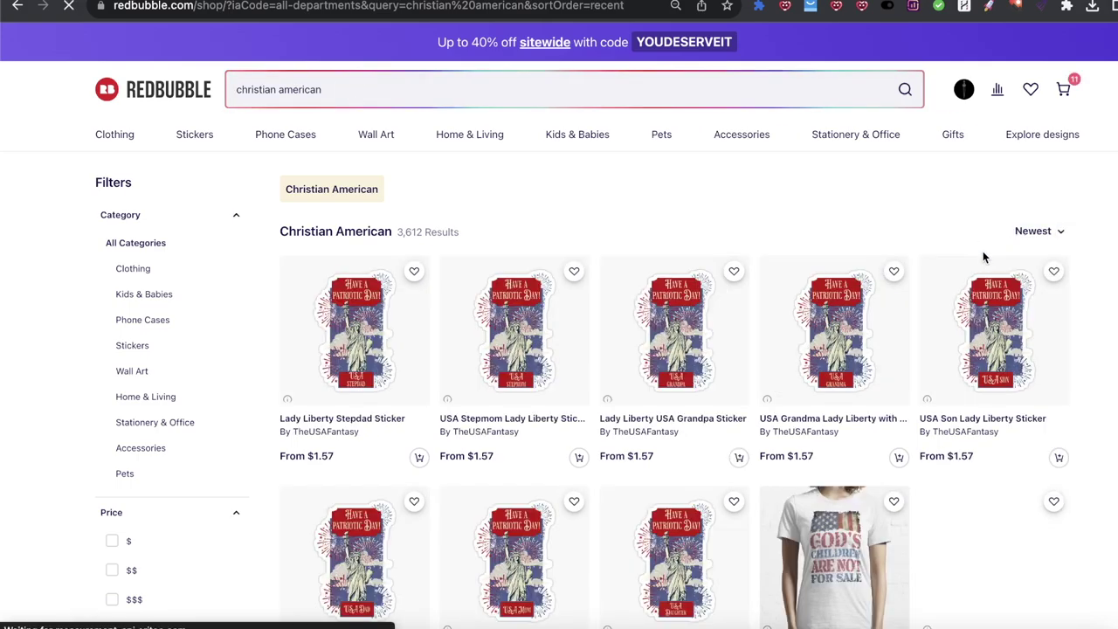
scroll(917, 328, down, 10)
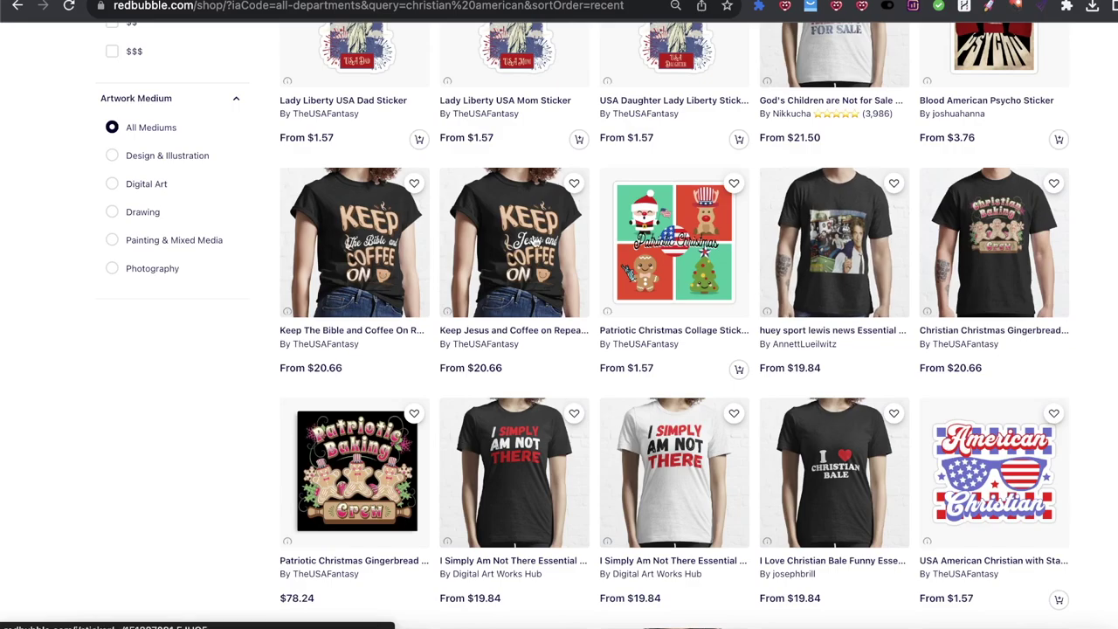
scroll(811, 217, up, 10)
Check the "christian american" results sorted by Best Selling and set the sorting back to Most Relevant.
click(1035, 214)
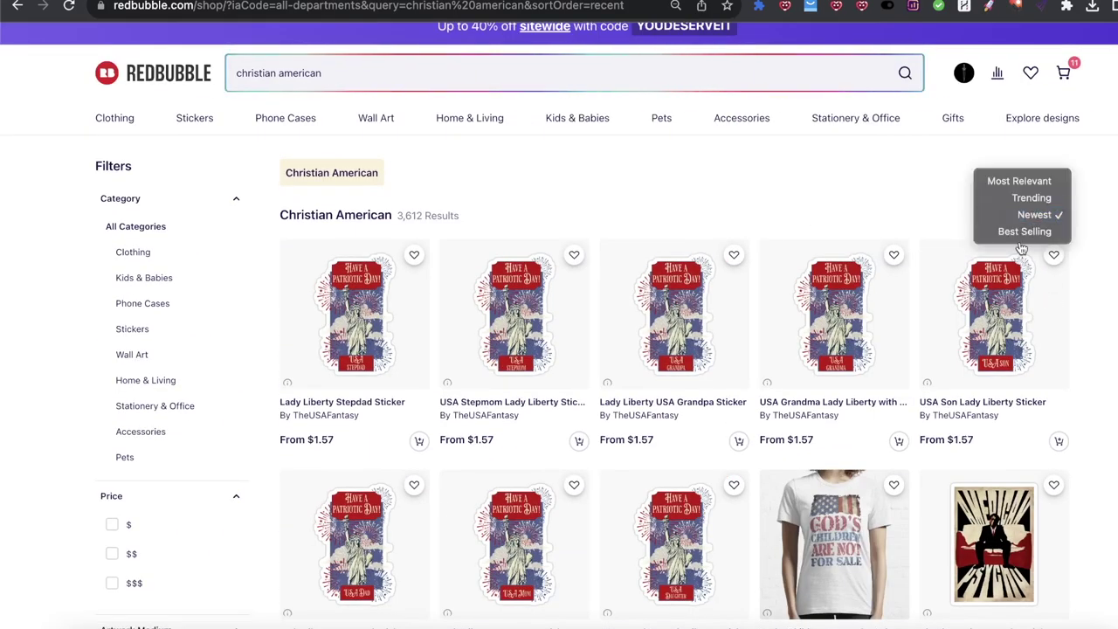
click(1024, 231)
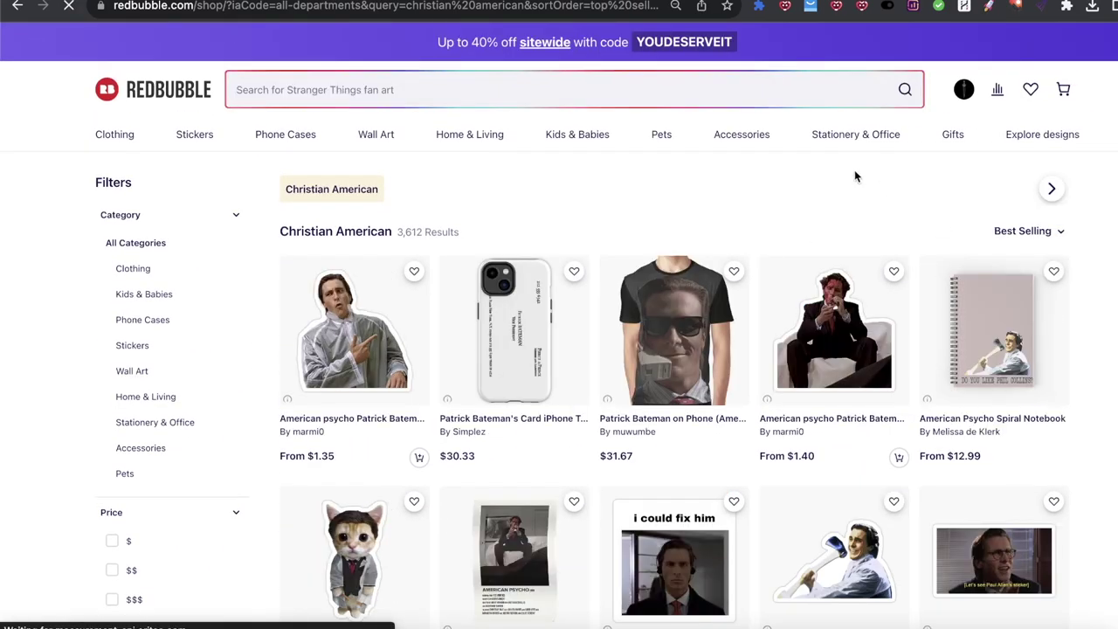
click(1052, 231)
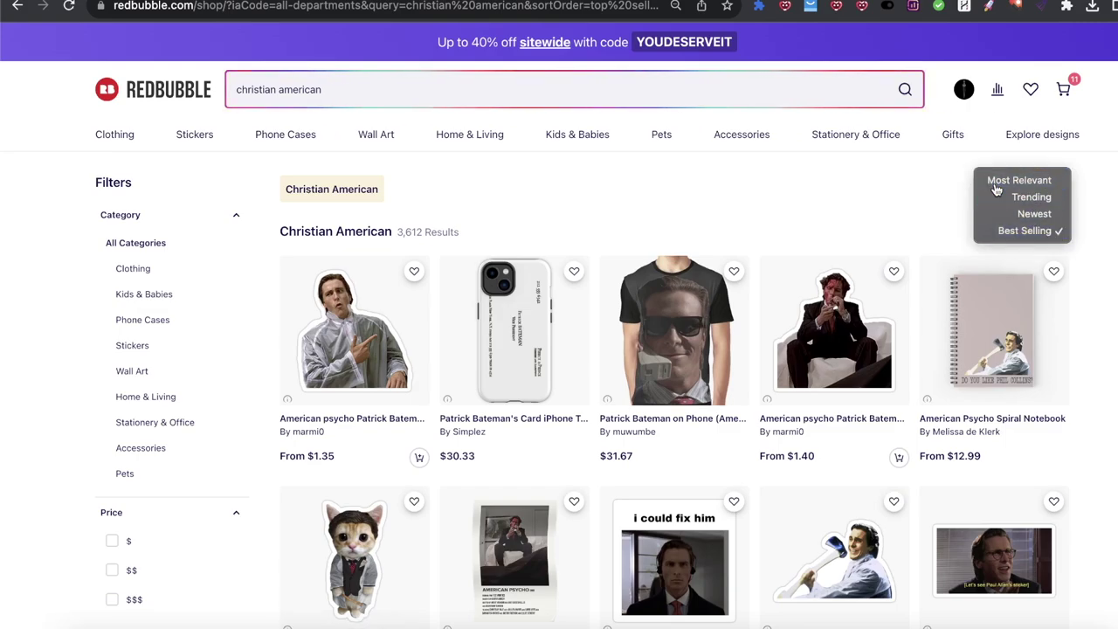
click(1048, 232)
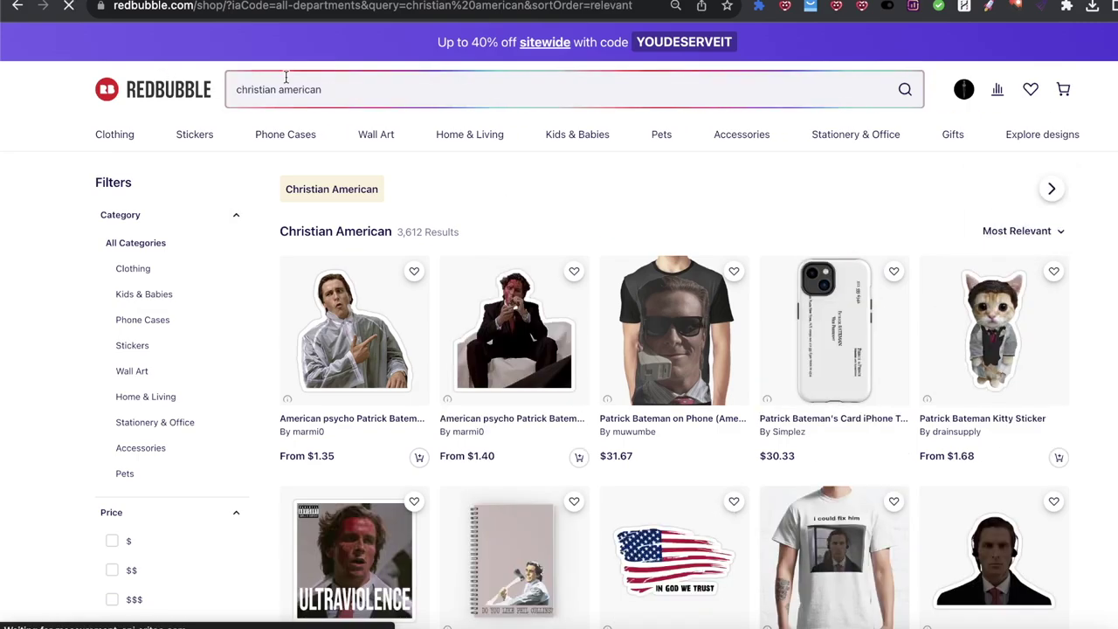
Try to search for Catholic American designs with the term "Cahtolic american".
click(355, 88)
key(super+a)
key(BackSpace)
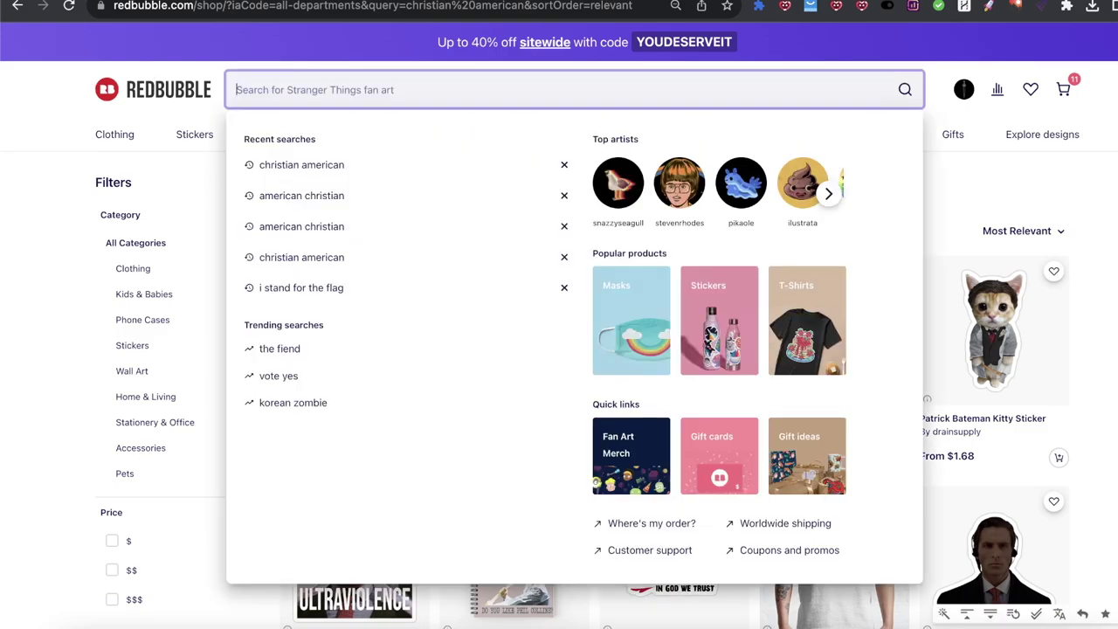
text(Chris)
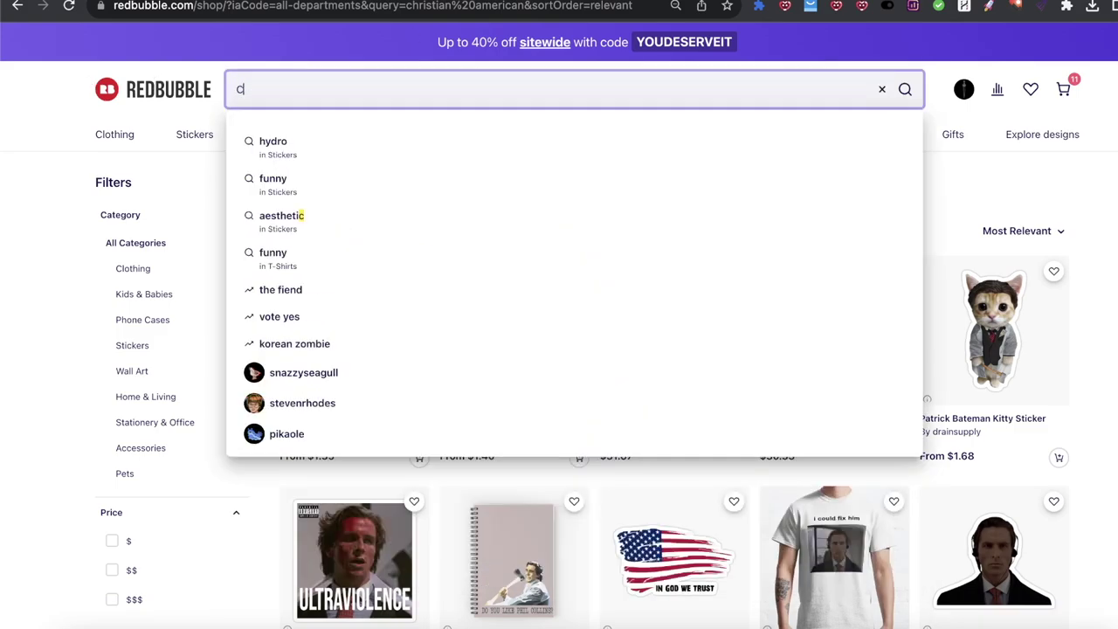
key(BackSpace)
key(BackSpace)
key(BackSpace)
key(BackSpace)
text(ahto)
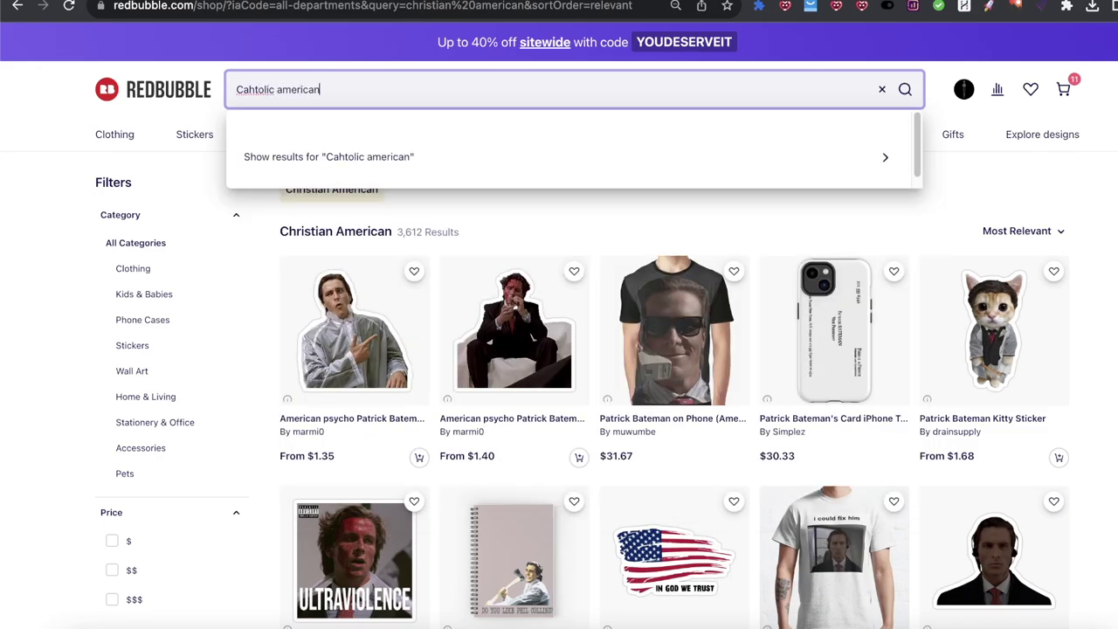
text(lic american)
key(Return)
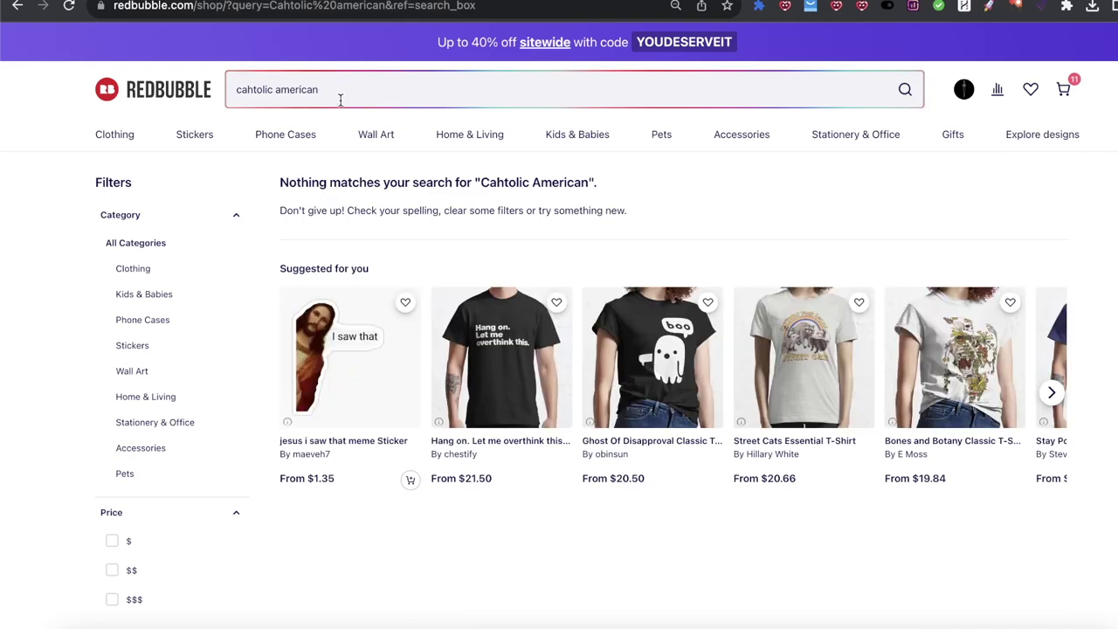
Clear the misspelled search term and search Redbubble for "catholic american".
triple_click(340, 100)
key(BackSpace)
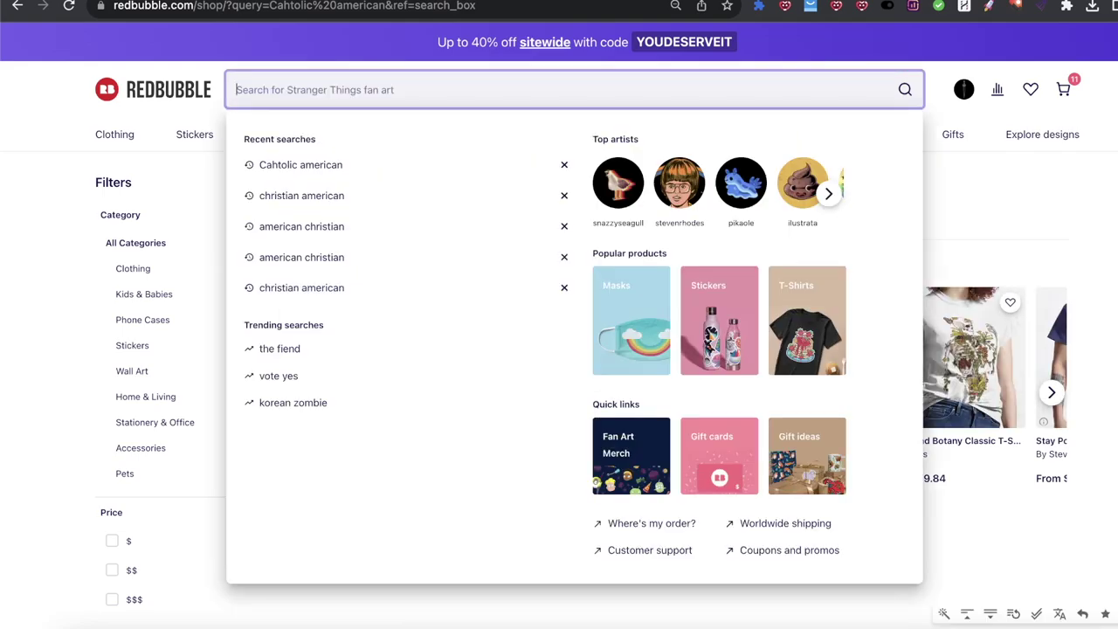
text(a)
key(BackSpace)
text(tholic )
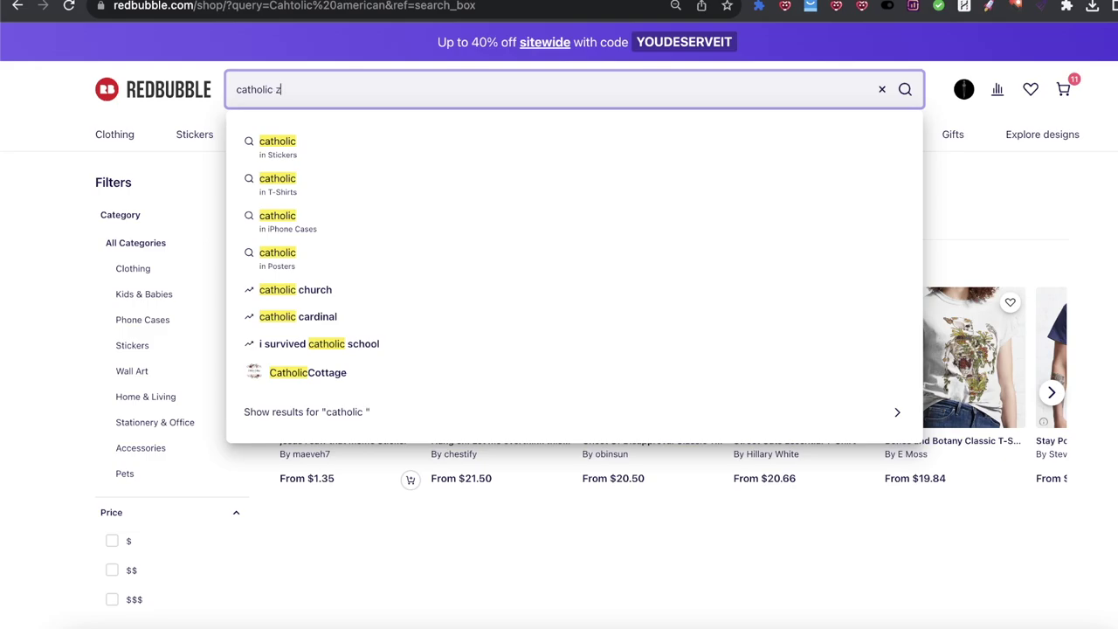
text(zmar)
text(amer)
text(ican)
key(Return)
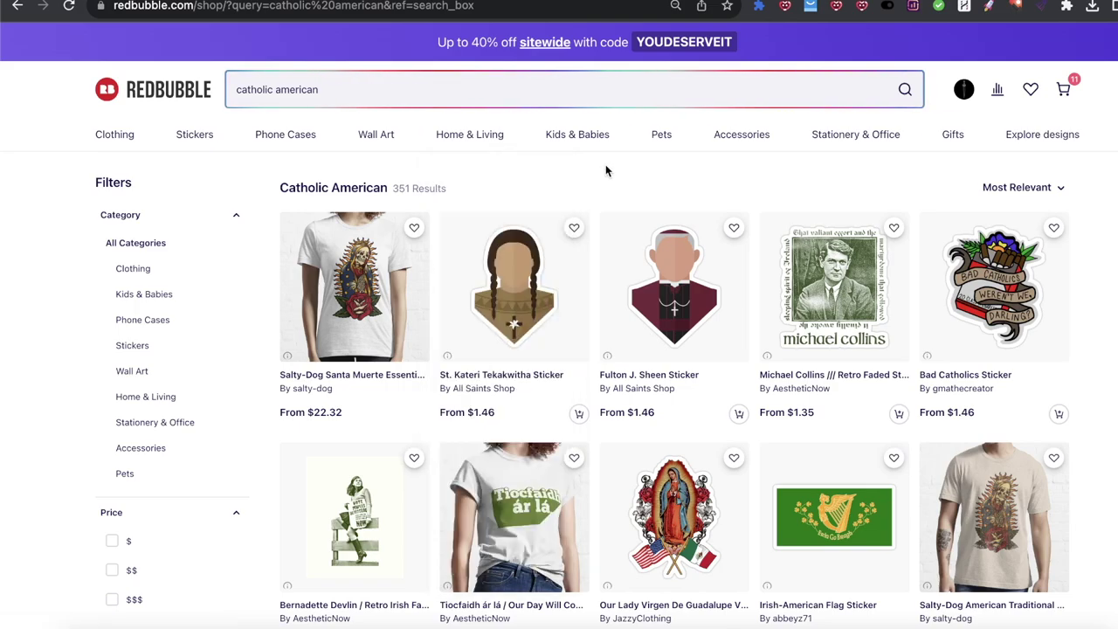
Look through the "catholic american" designs and open the Christian Cross Sticker "One Nation Under God".
scroll(713, 260, down, 3)
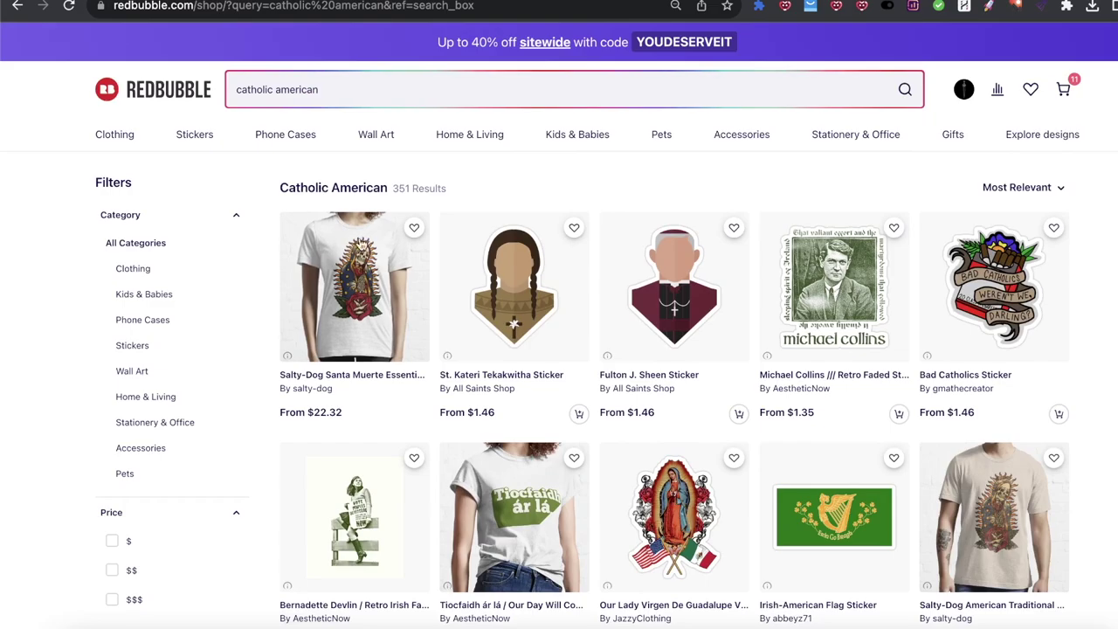
scroll(518, 287, down, 5)
scroll(517, 287, down, 10)
scroll(516, 279, up, 7)
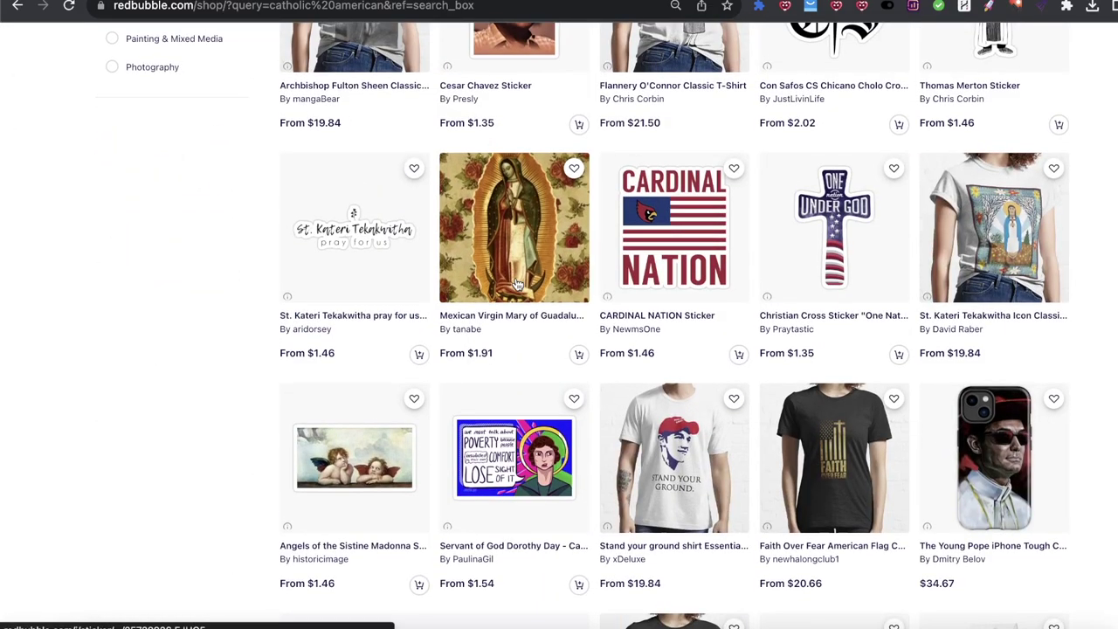
click(834, 229)
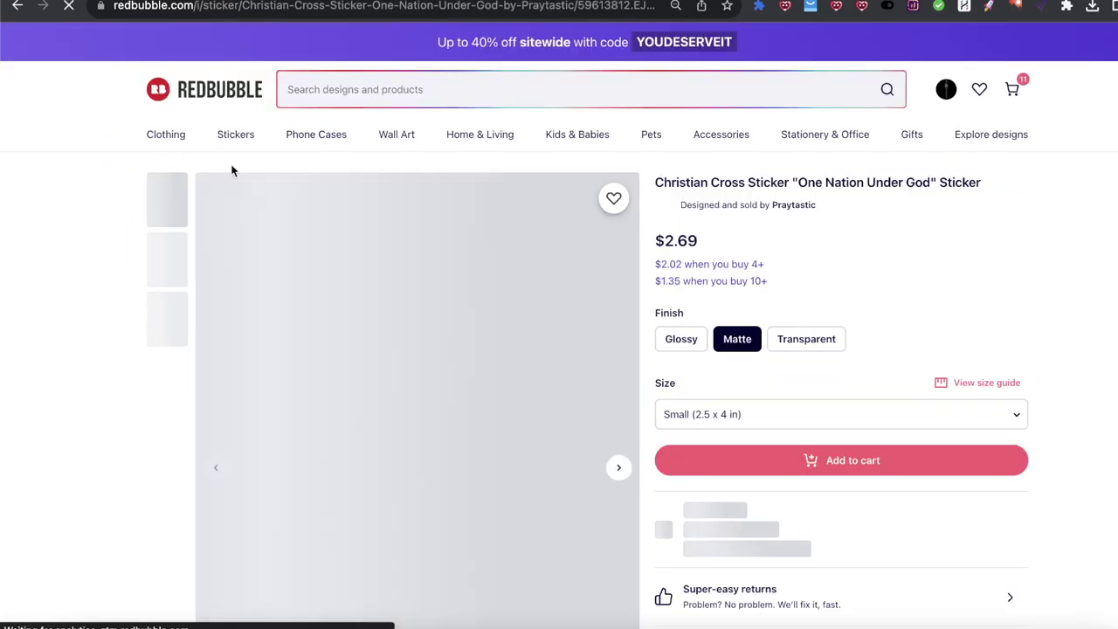
Copy the phrase "One Nation Under God" from the sticker's title and search Redbubble for it.
drag(798, 182, 933, 182)
key(ctrl+c)
click(489, 90)
key(ctrl+v)
key(Return)
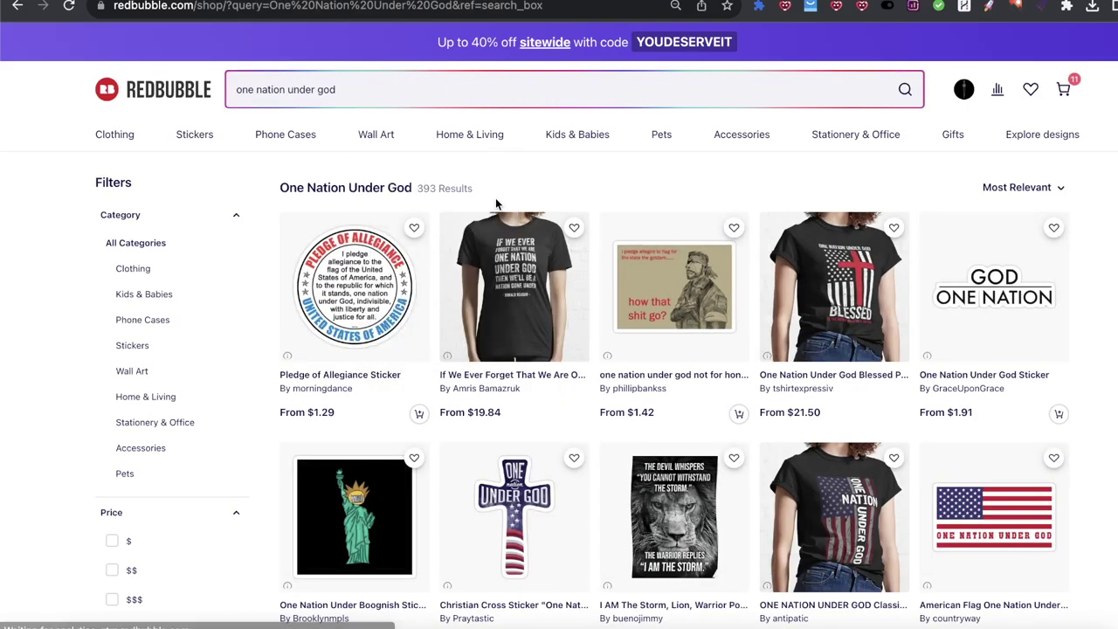
Grab the tags of the "One Nation Under God" search results with RB Rocket Tagger.
scroll(495, 197, down, 4)
scroll(521, 200, down, 8)
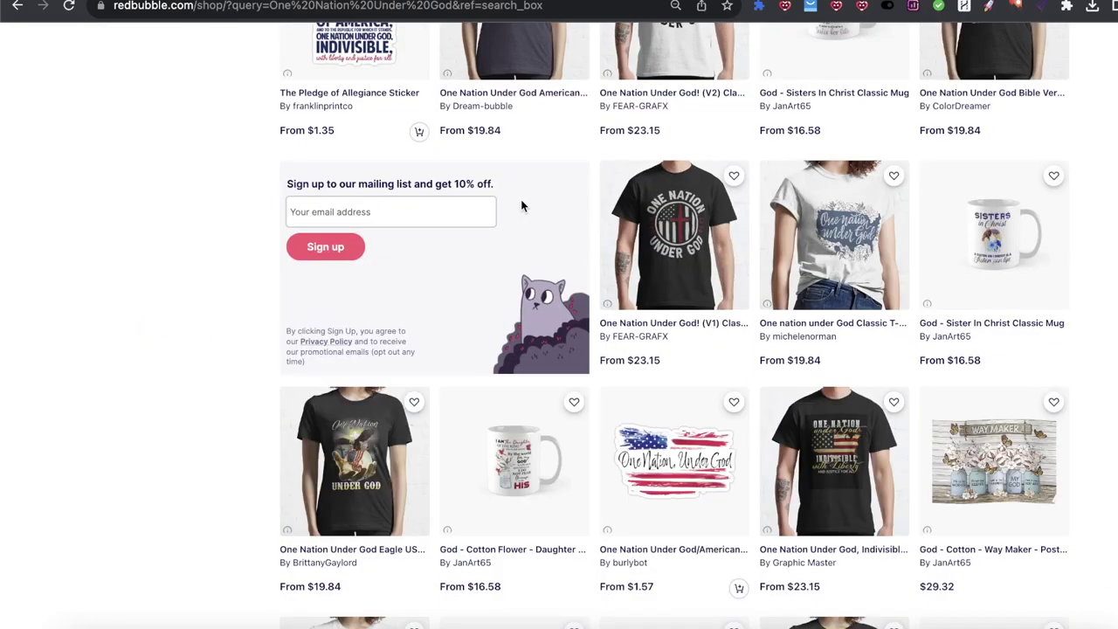
scroll(230, 278, up, 10)
scroll(970, 46, up, 2)
click(988, 6)
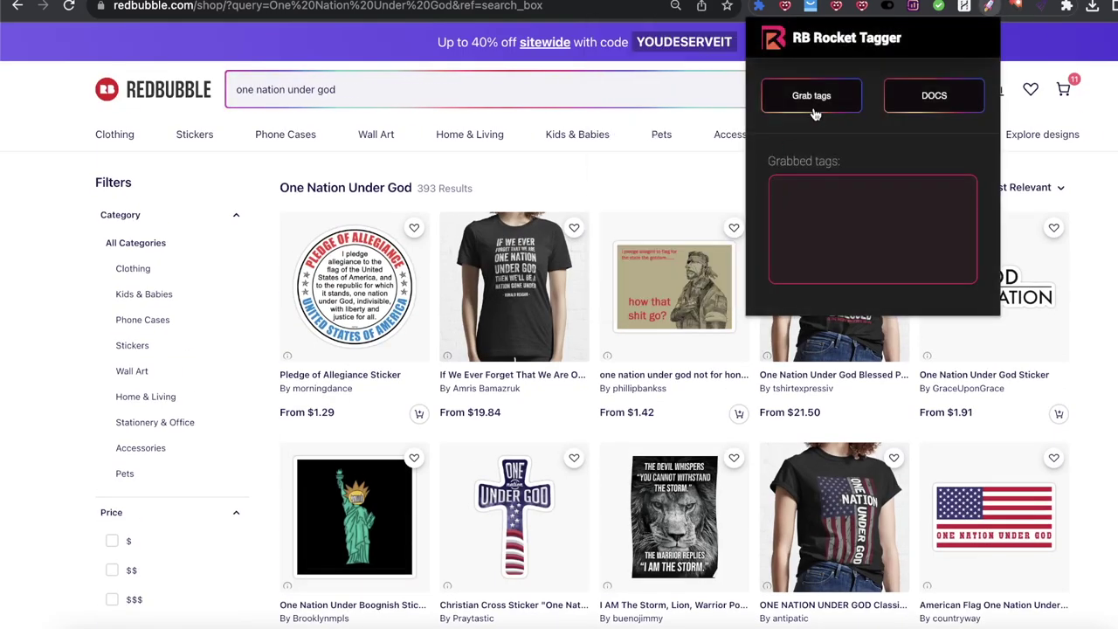
click(813, 106)
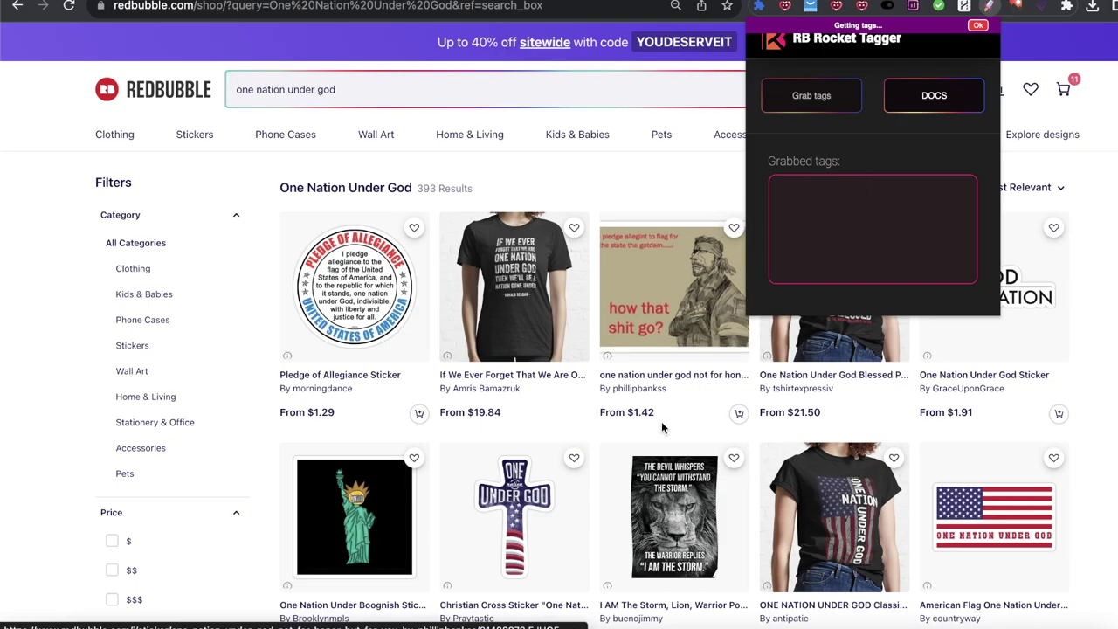
scroll(649, 390, down, 5)
scroll(649, 390, down, 3)
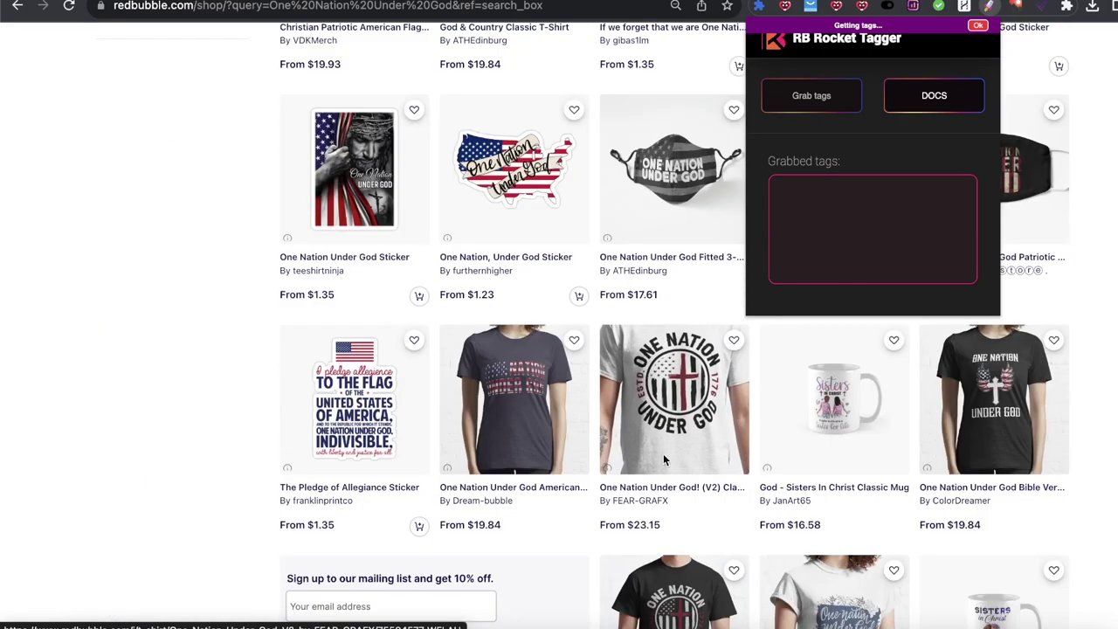
scroll(607, 396, down, 2)
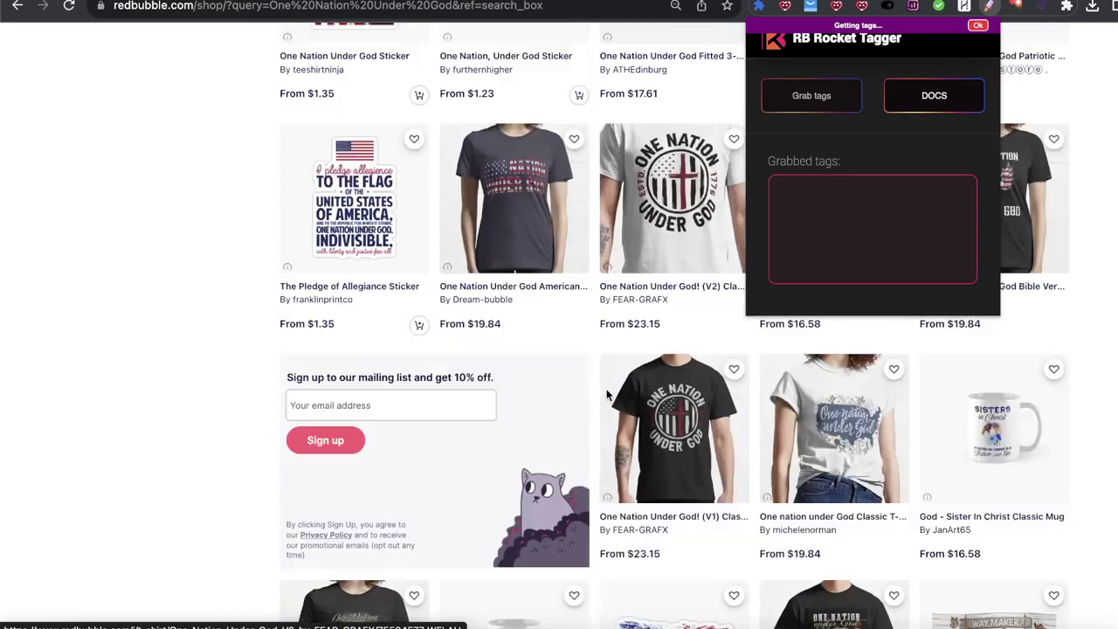
scroll(607, 395, down, 1)
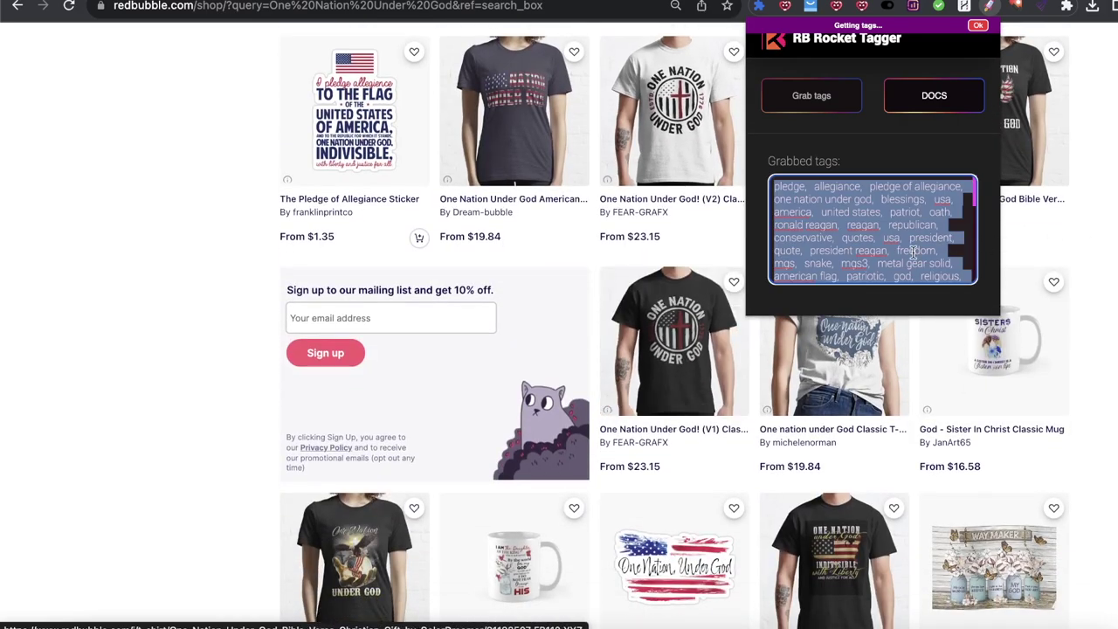
Replace the american psycho tag block at the end of the note with the newly grabbed tags.
click(471, 623)
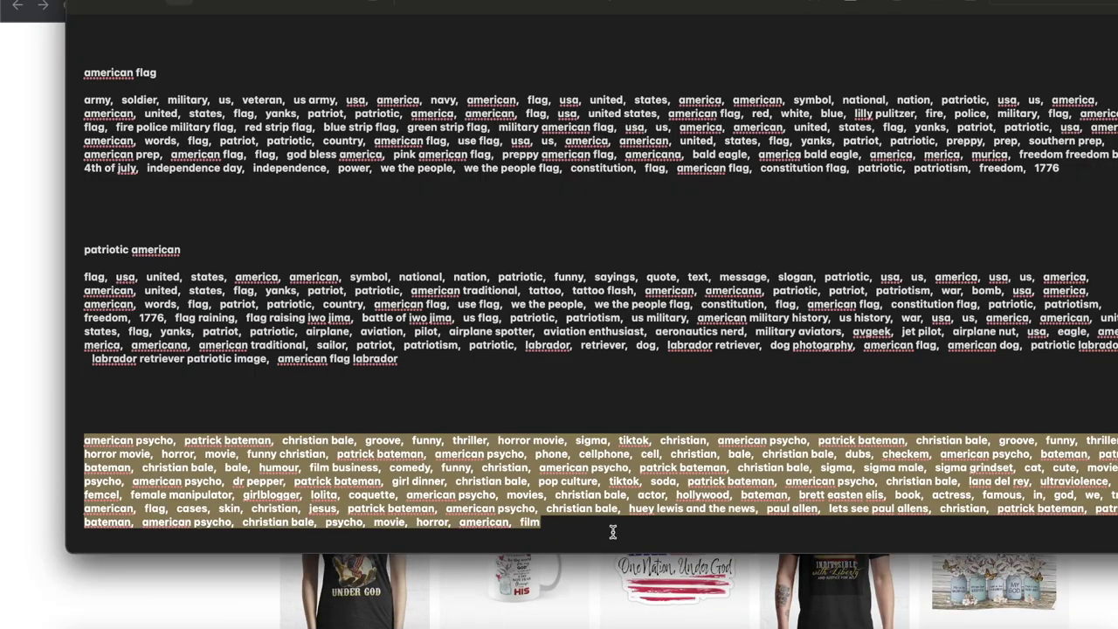
drag(622, 528, 110, 441)
key(BackSpace)
key(super+v)
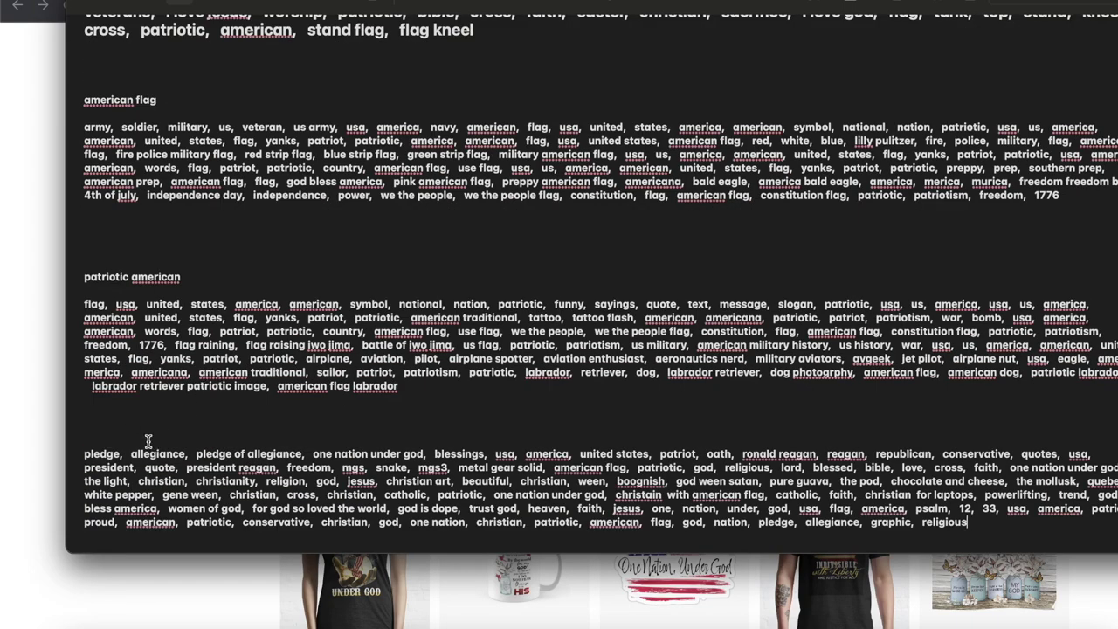
Copy "one nation under god" from the note and add it to the new work's tags, followed by a comma.
drag(312, 454, 427, 453)
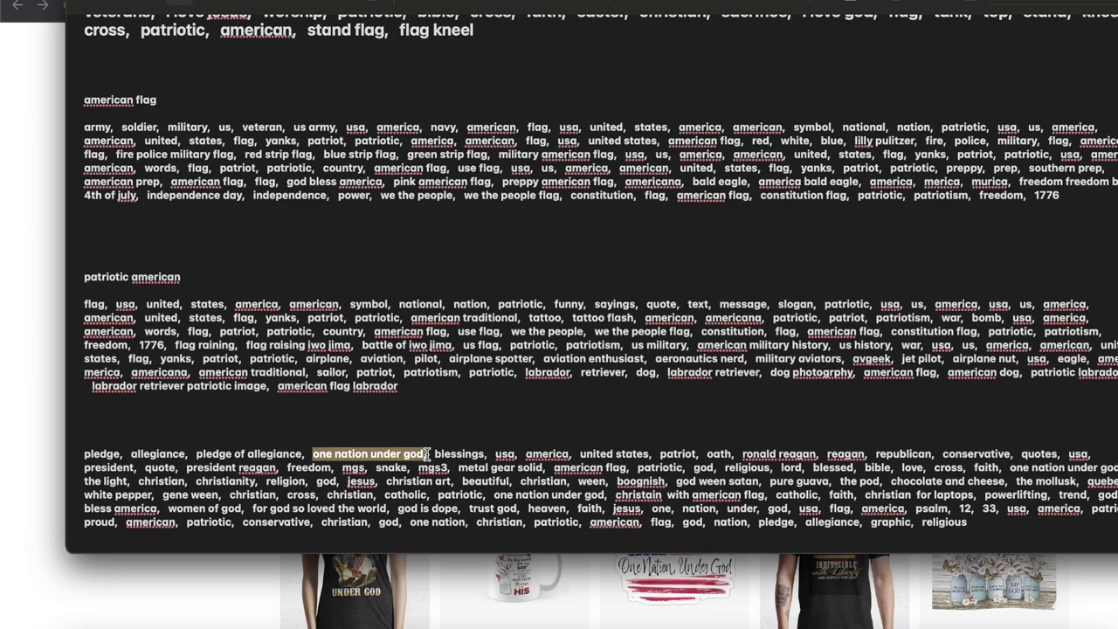
click(13, 440)
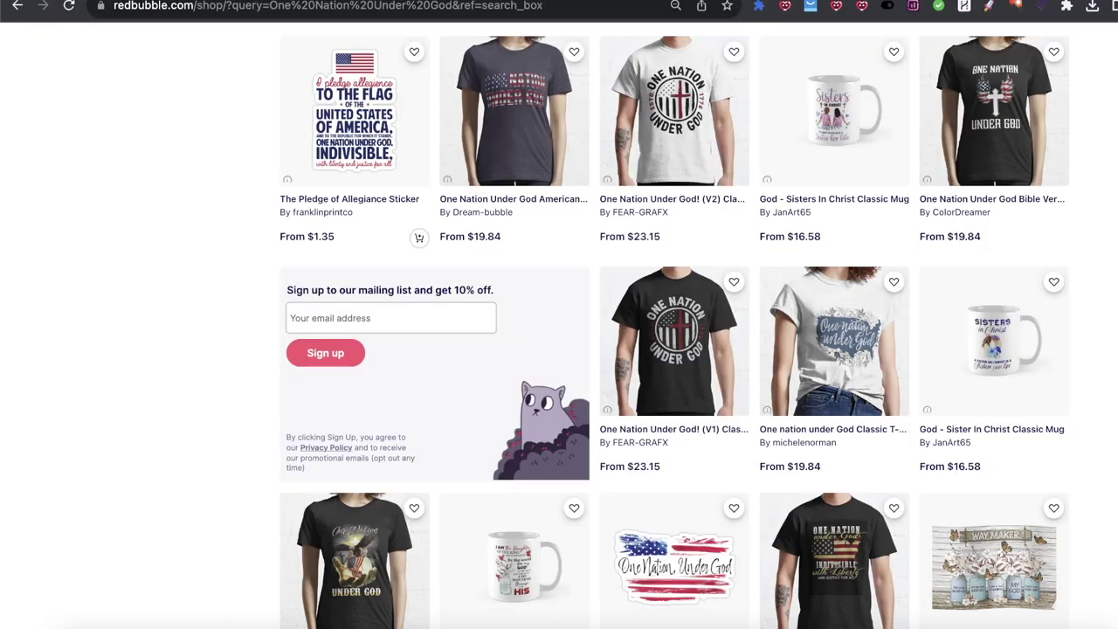
key(ctrl+Tab)
key(super+v)
text(,)
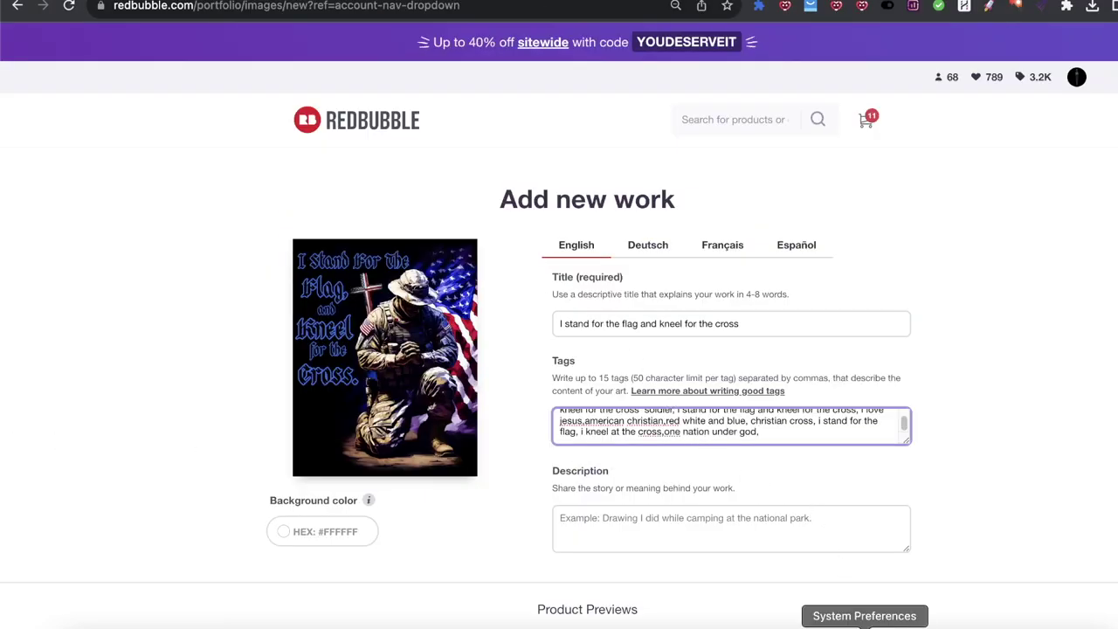
Look up the note's tag "gene ween" on Google in a new browser tab, and close that tab.
click(473, 625)
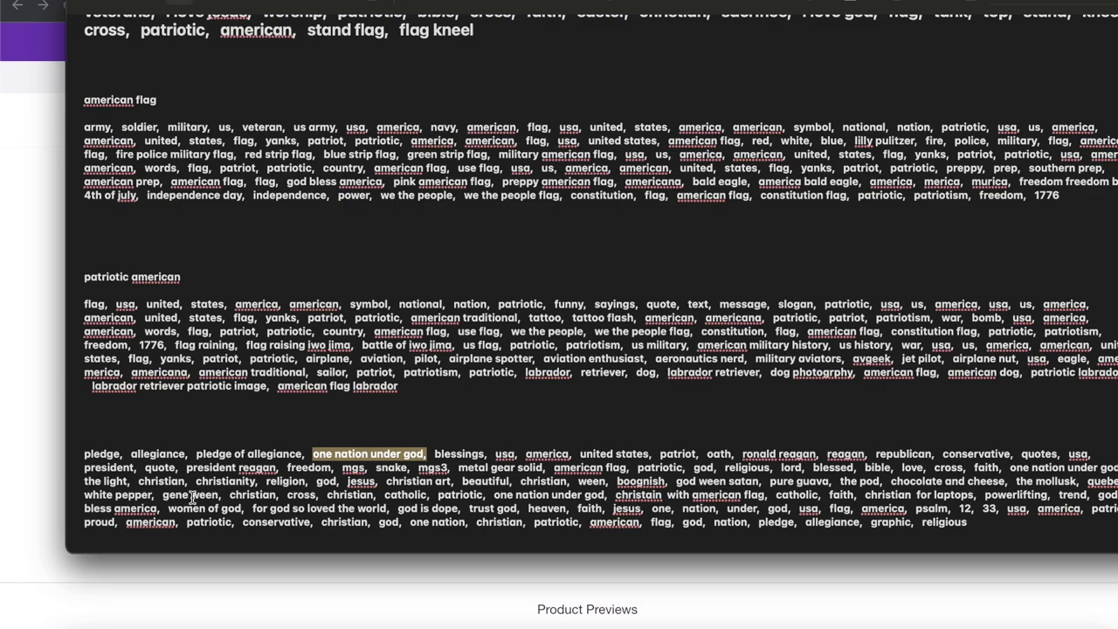
drag(163, 495, 218, 496)
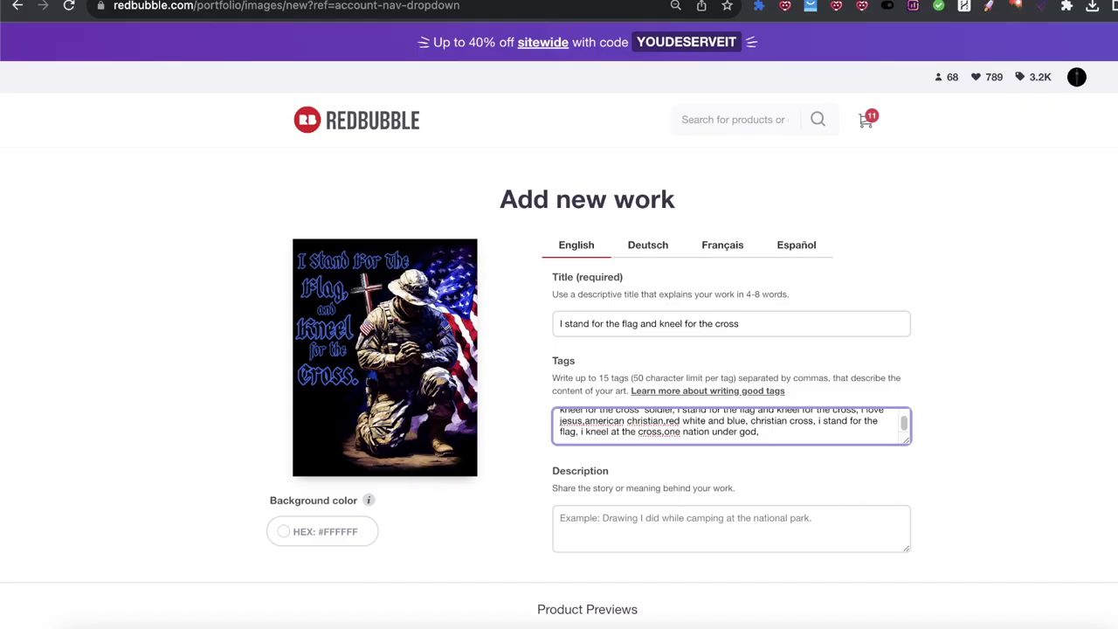
key(ctrl+t)
key(ctrl+v)
key(Return)
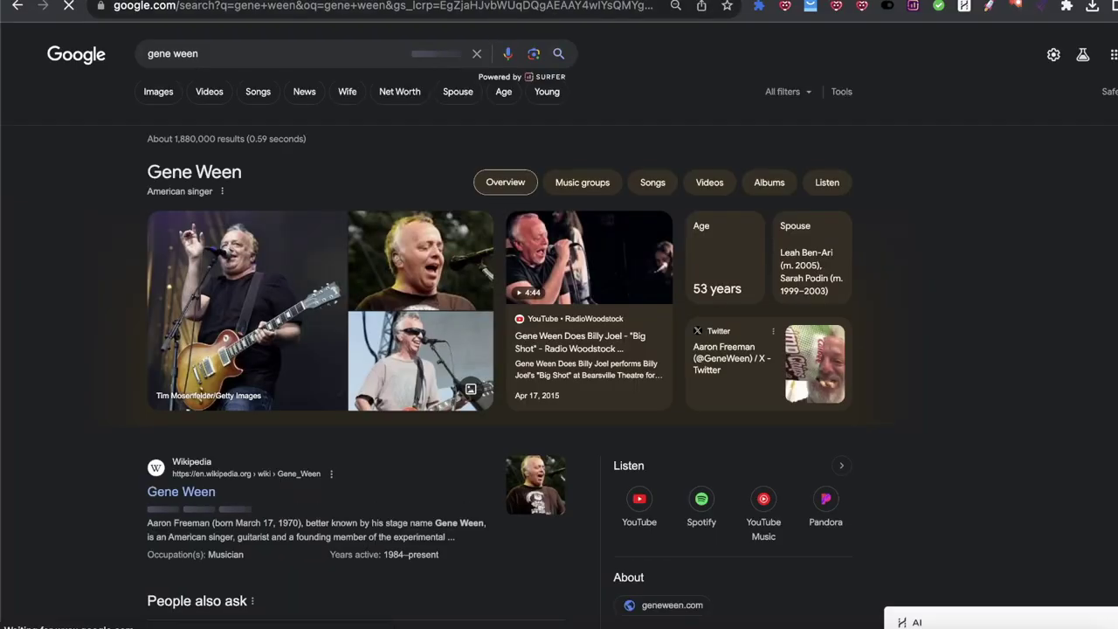
key(ctrl+w)
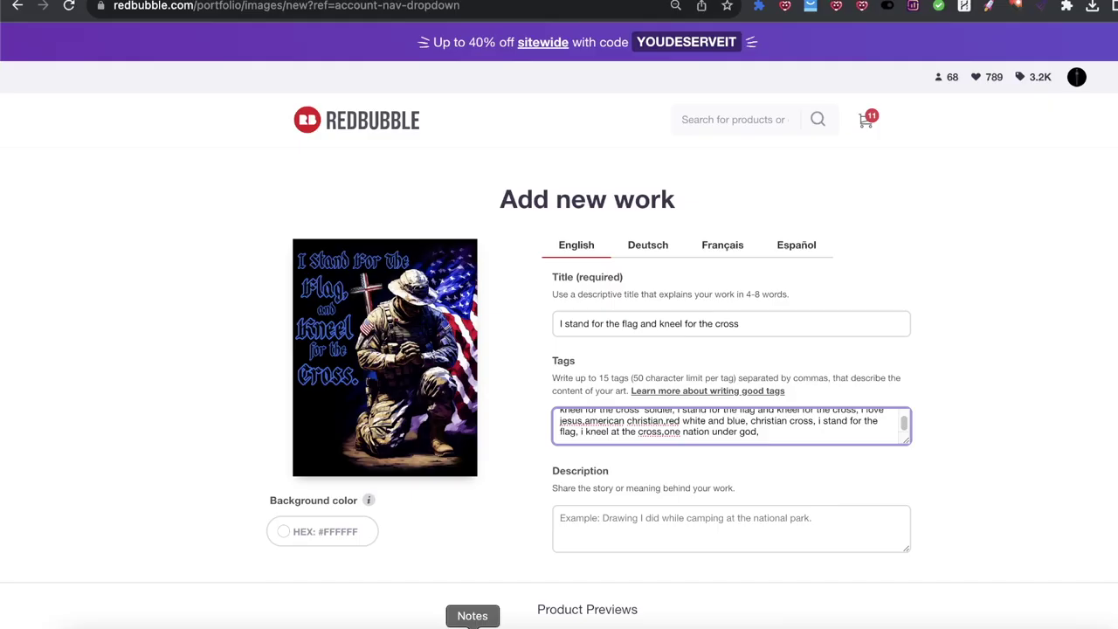
Pick out "patriotism" in the note, search Redbubble for "christian patriotism" and look through the designs.
click(472, 626)
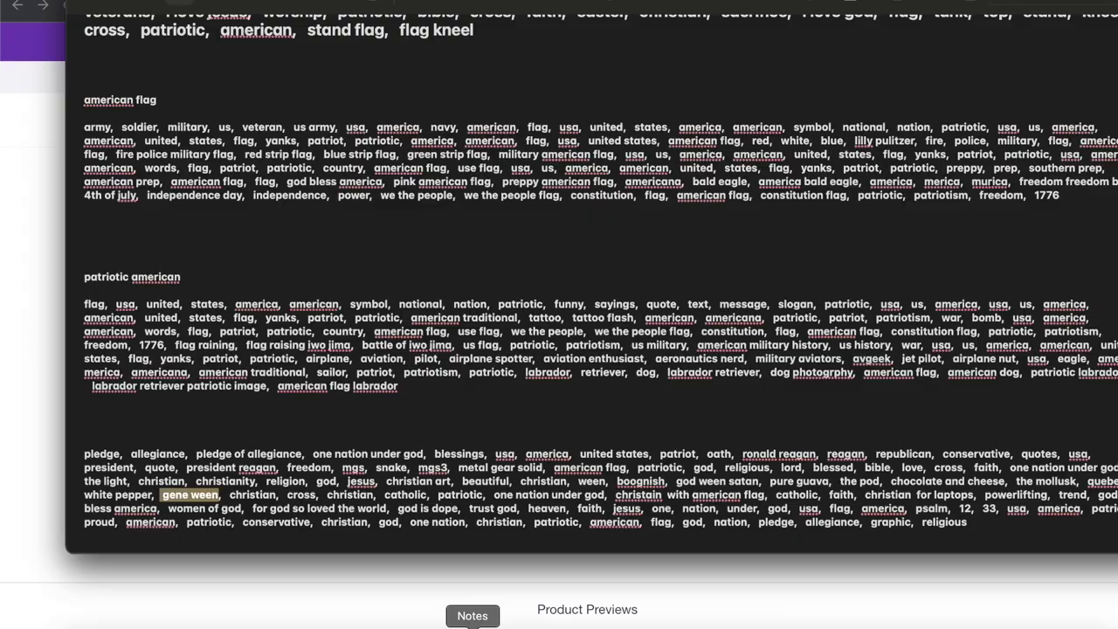
double_click(431, 374)
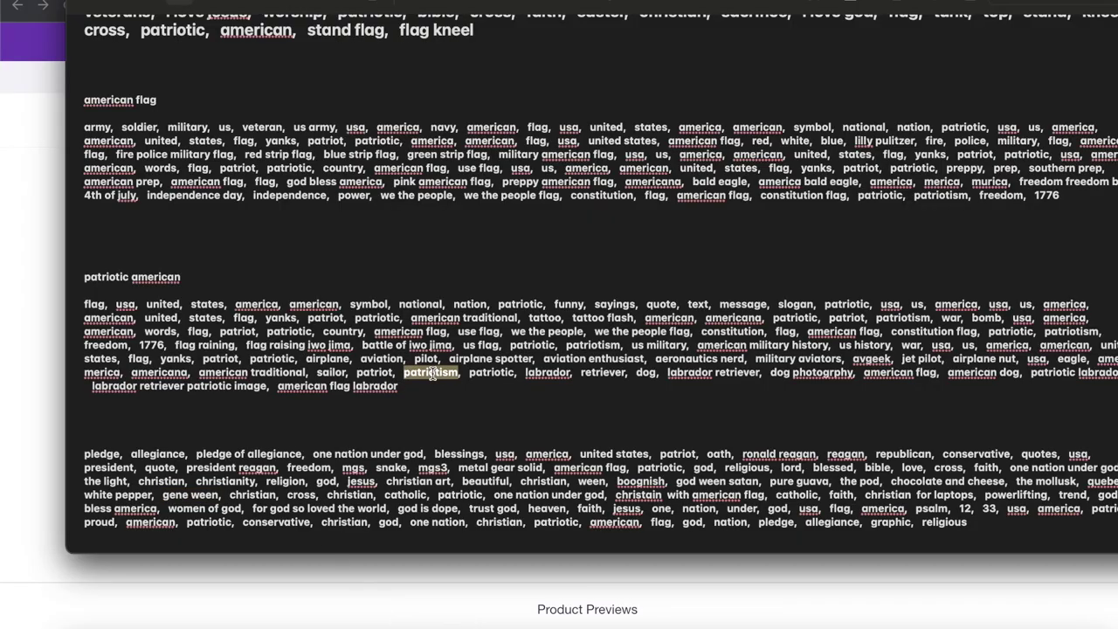
click(14, 161)
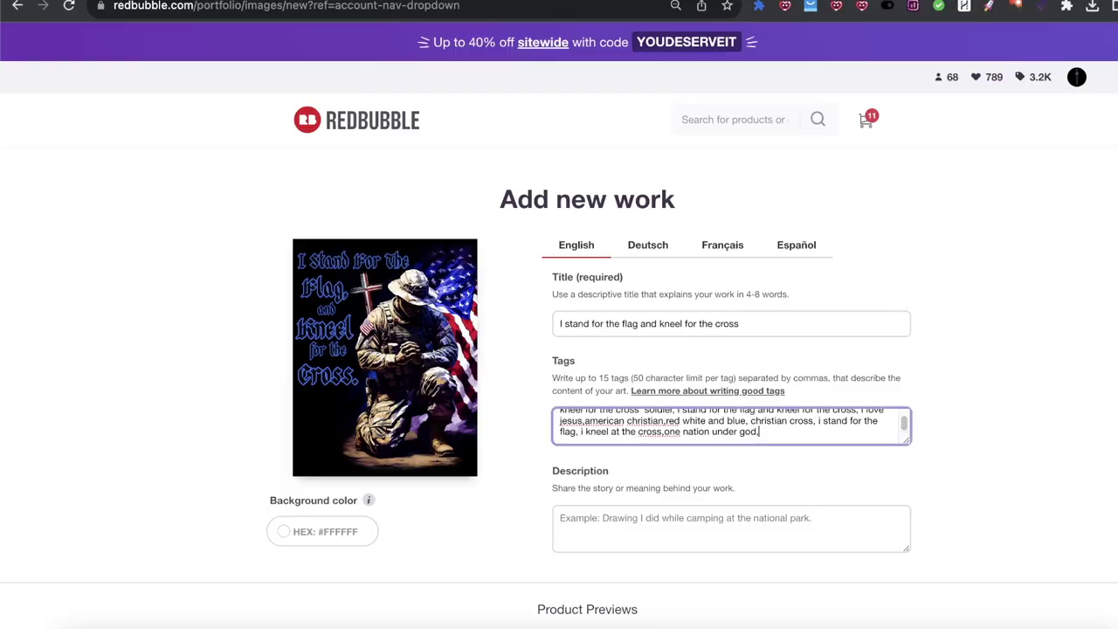
key(ctrl+Tab)
scroll(485, 45, up, 10)
click(262, 89)
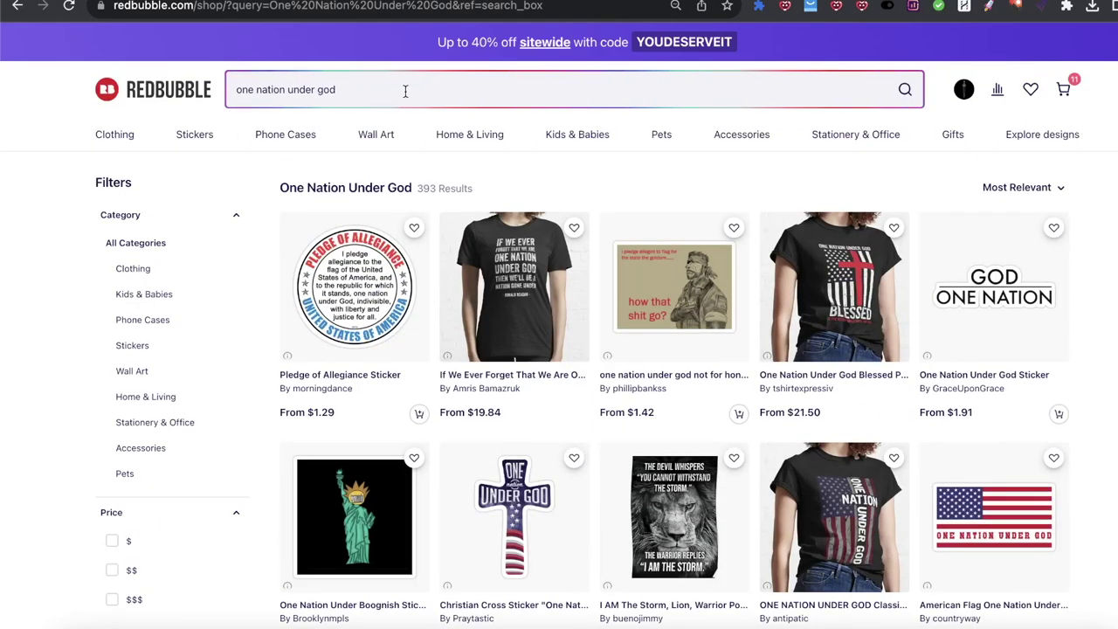
key(BackSpace)
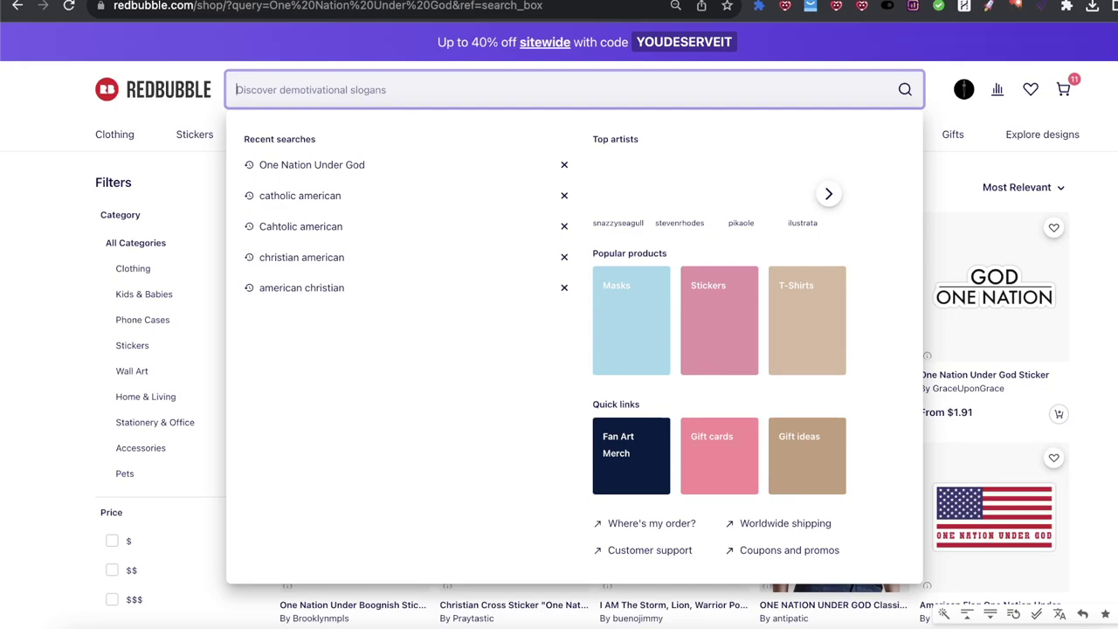
text(christian patriotism)
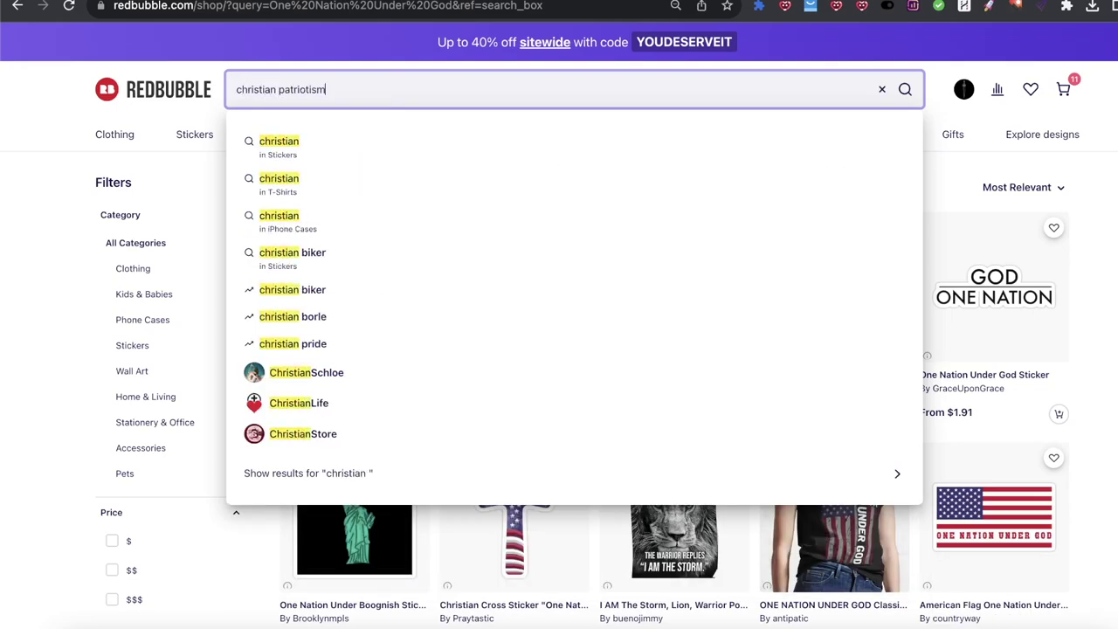
key(Return)
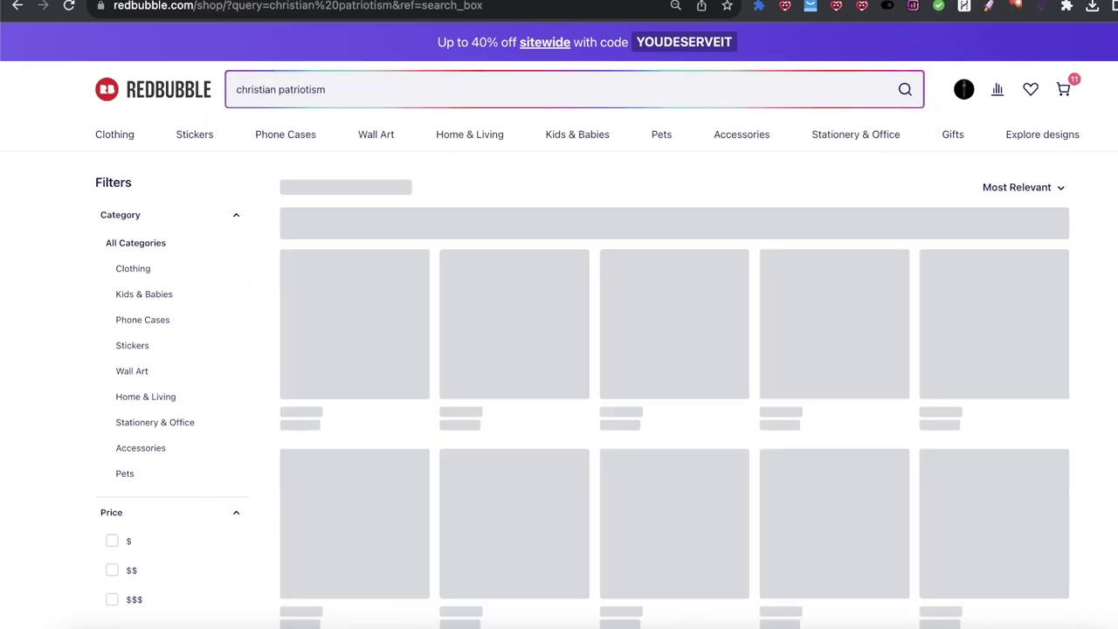
scroll(657, 287, down, 1)
scroll(657, 287, down, 4)
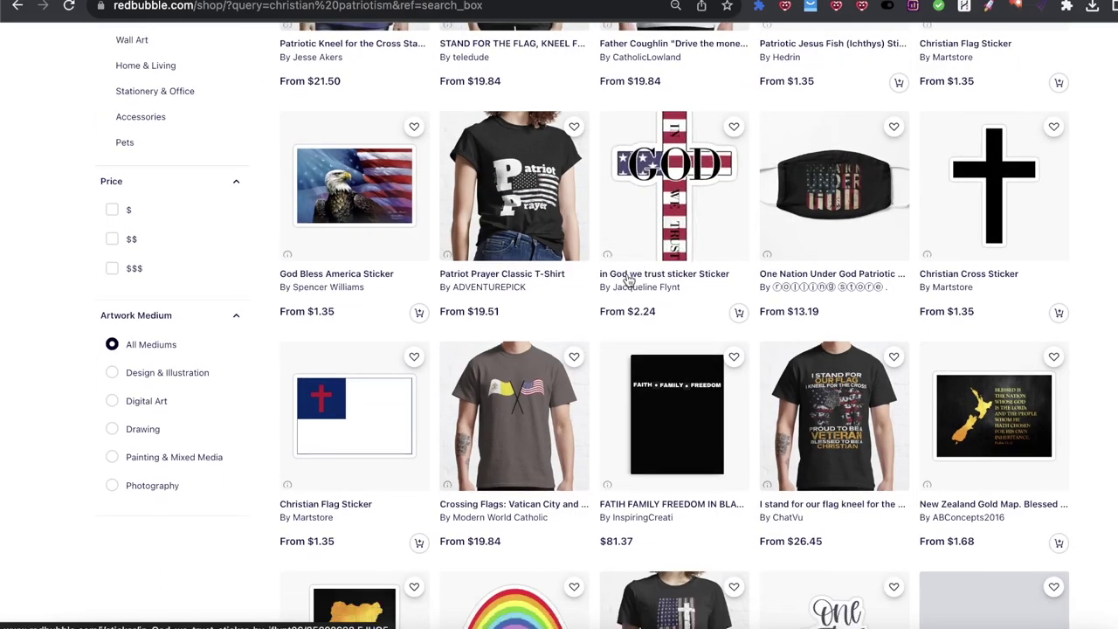
scroll(514, 174, up, 5)
Copy the search term "christian patriotism" into the new work's tags and enlarge the tags box to show all of them.
click(419, 88)
key(ctrl+c)
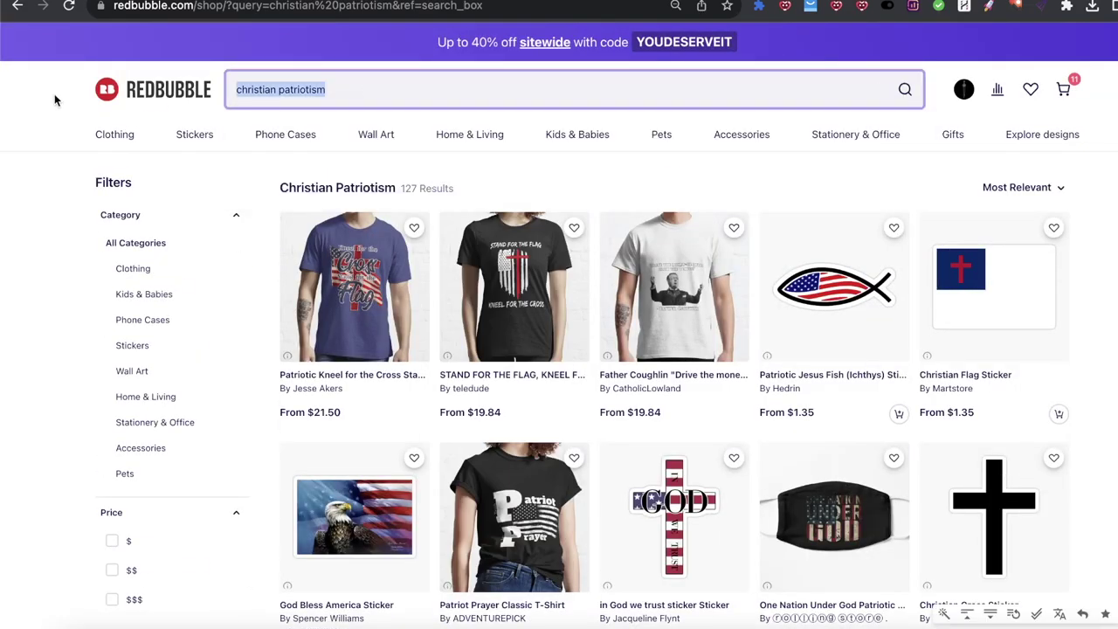
key(BackSpace)
key(ctrl+Tab)
key(ctrl+v)
drag(909, 443, 988, 491)
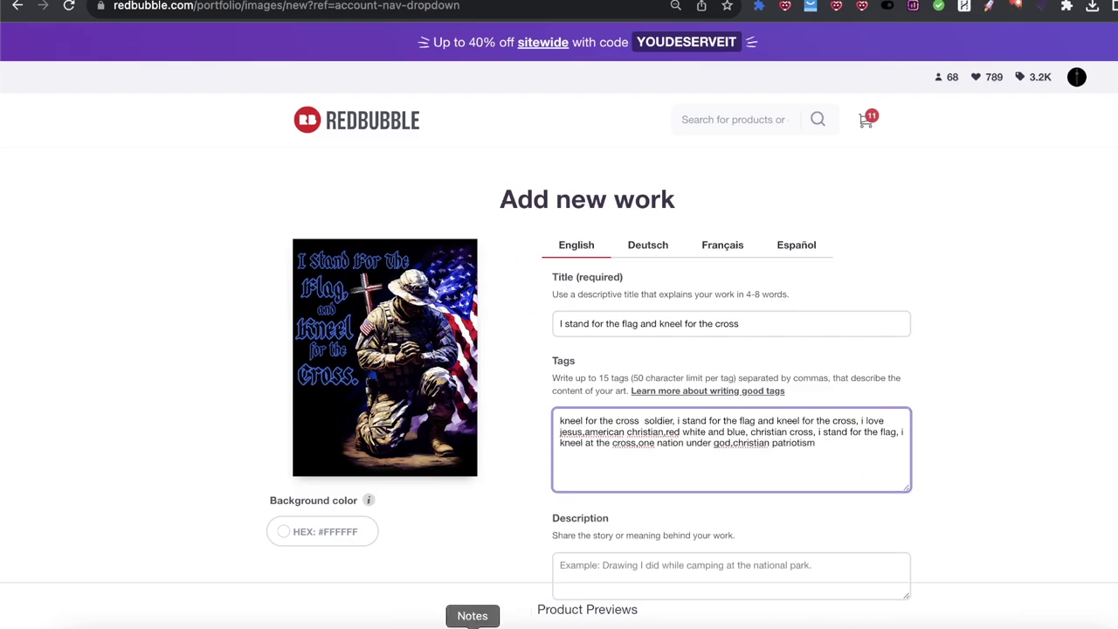
Copy "the light" from the note's last tag block, search Redbubble for "be the light" and look through the designs.
click(475, 622)
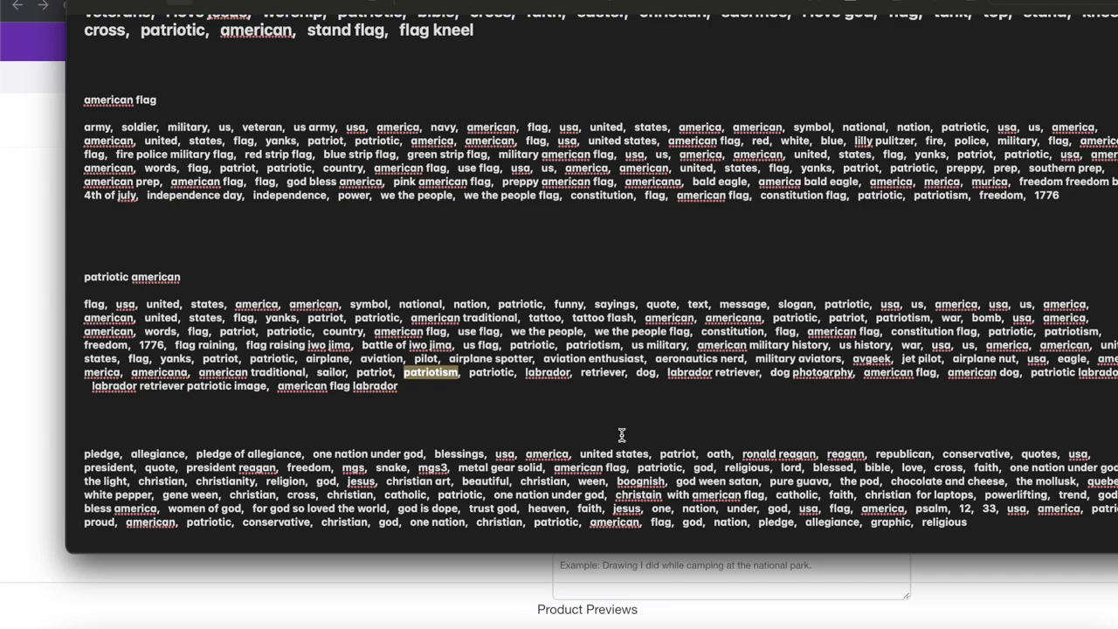
drag(696, 337, 591, 333)
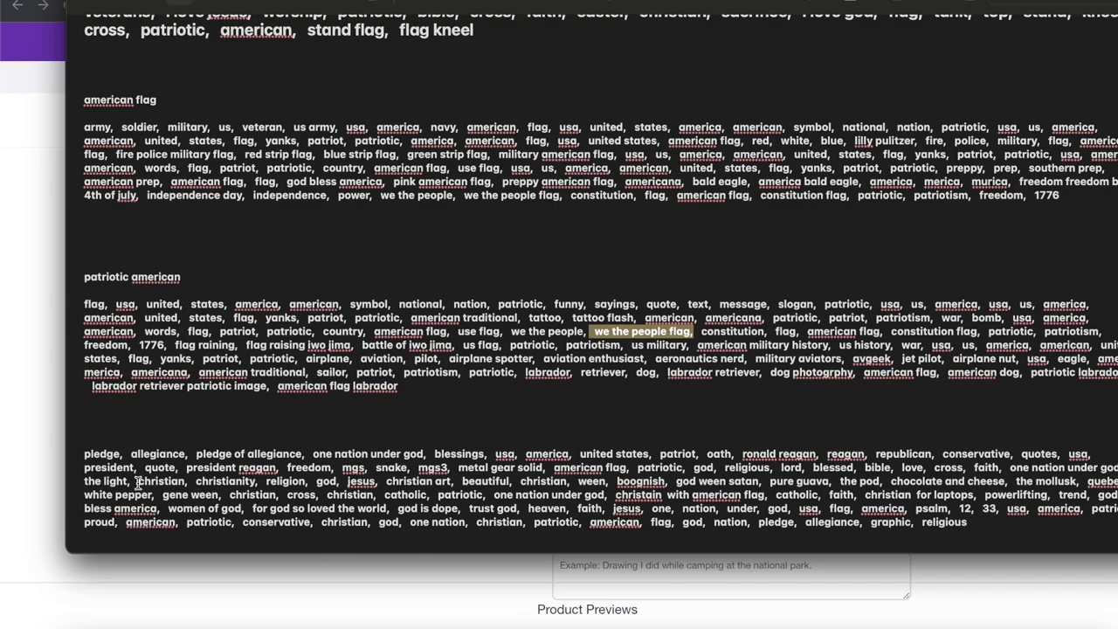
drag(131, 480, 85, 482)
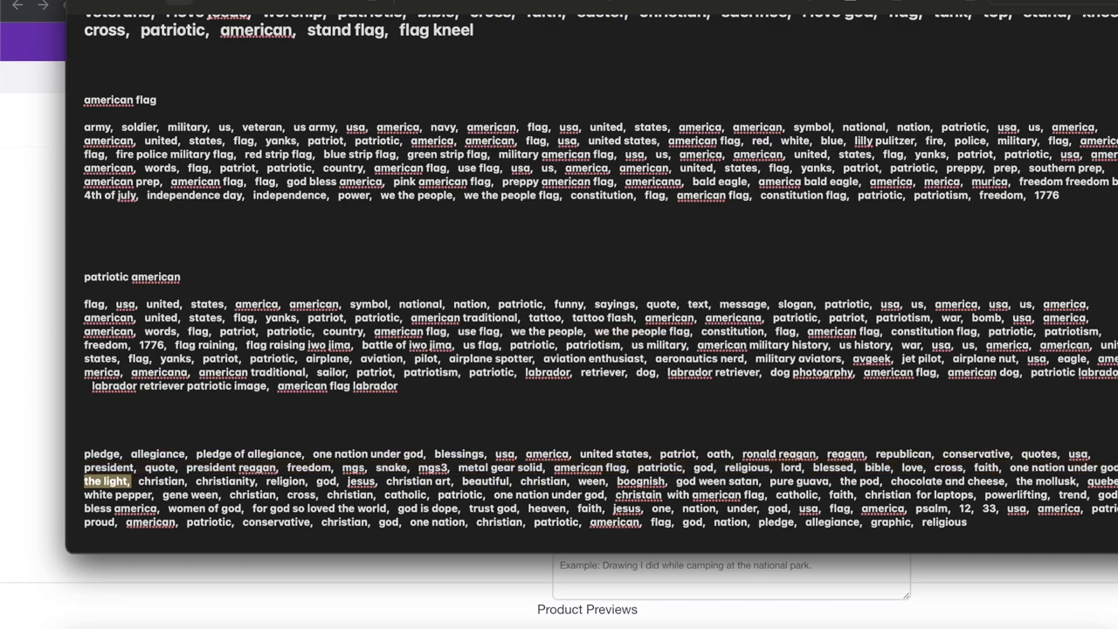
click(2, 336)
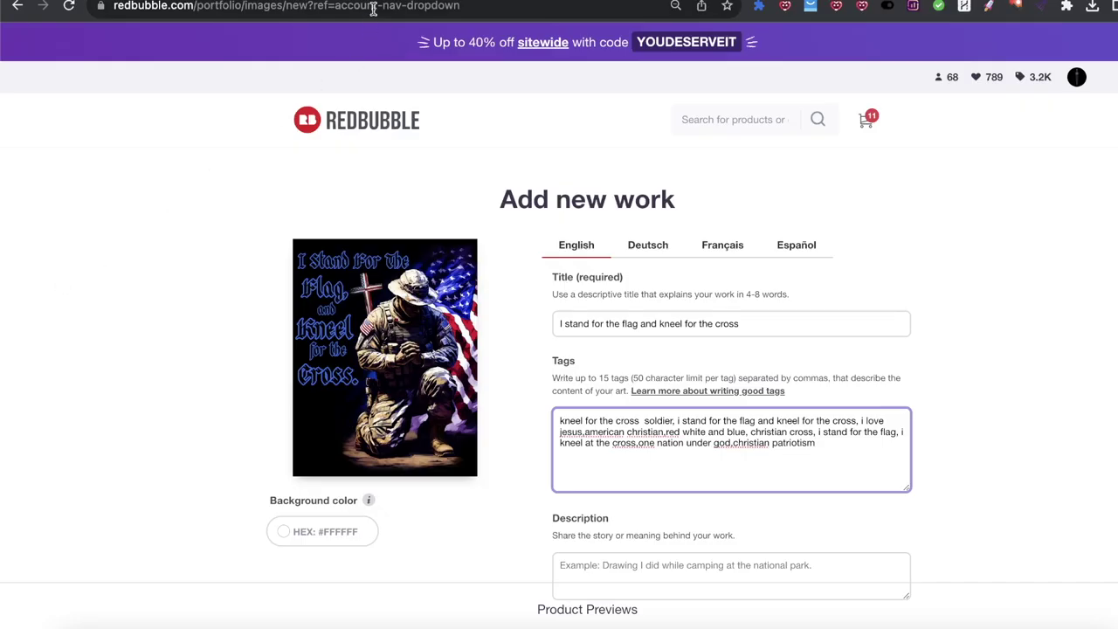
key(ctrl+Tab)
text(be the light,)
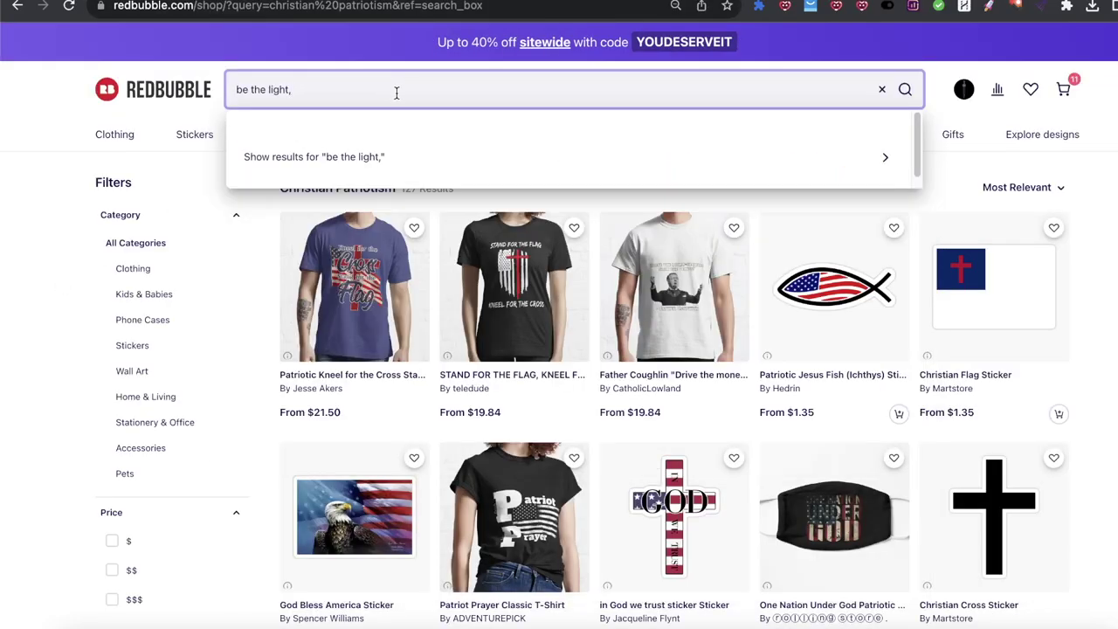
key(BackSpace)
key(Return)
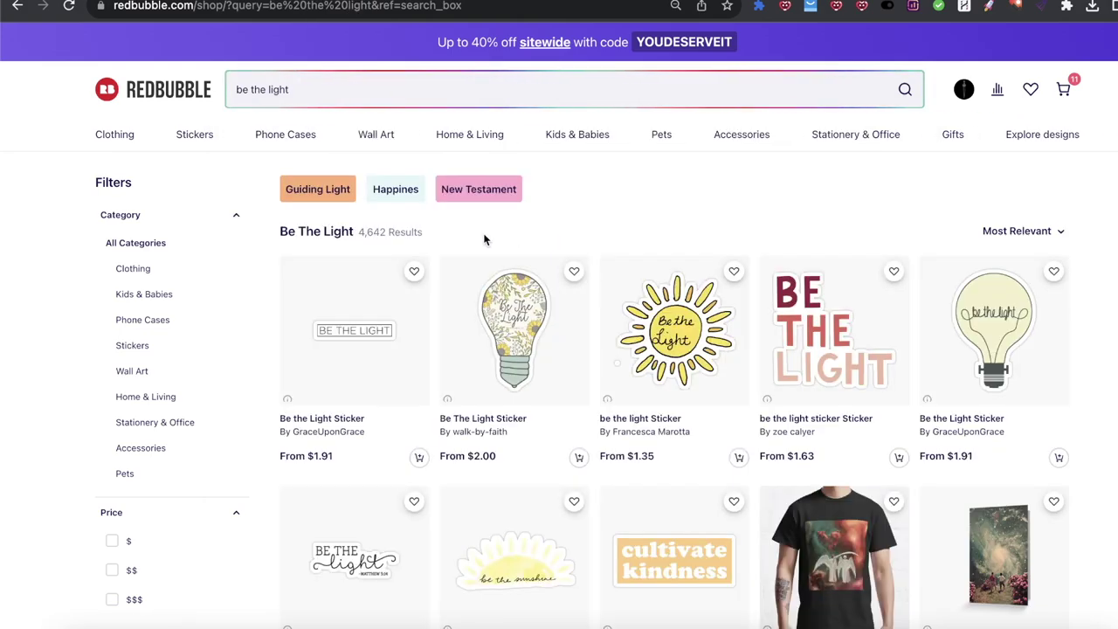
scroll(437, 297, down, 10)
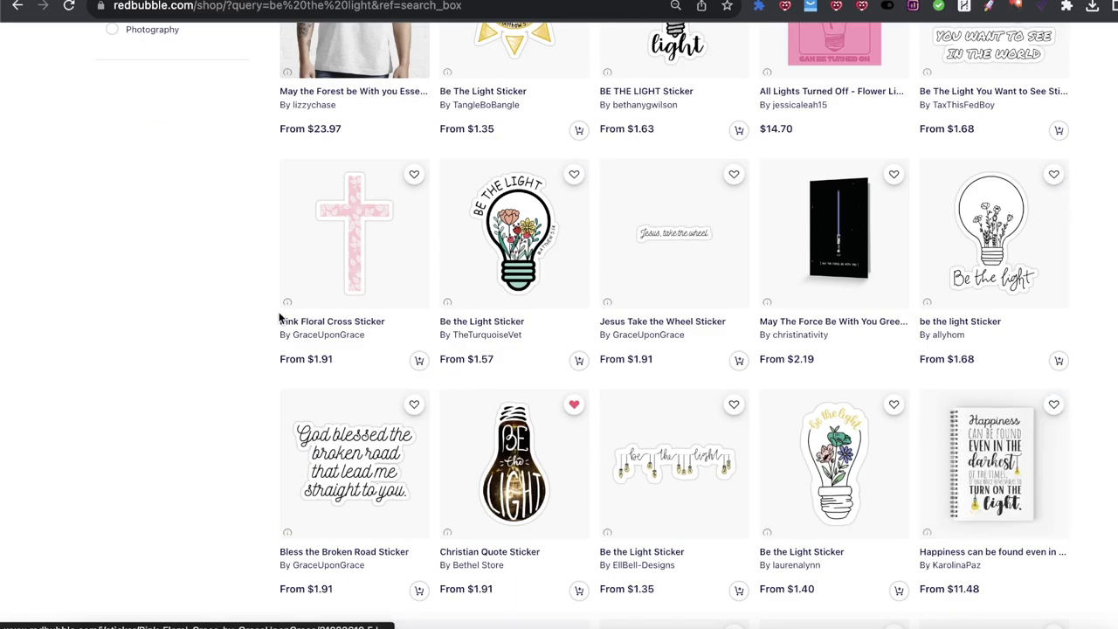
scroll(376, 360, up, 6)
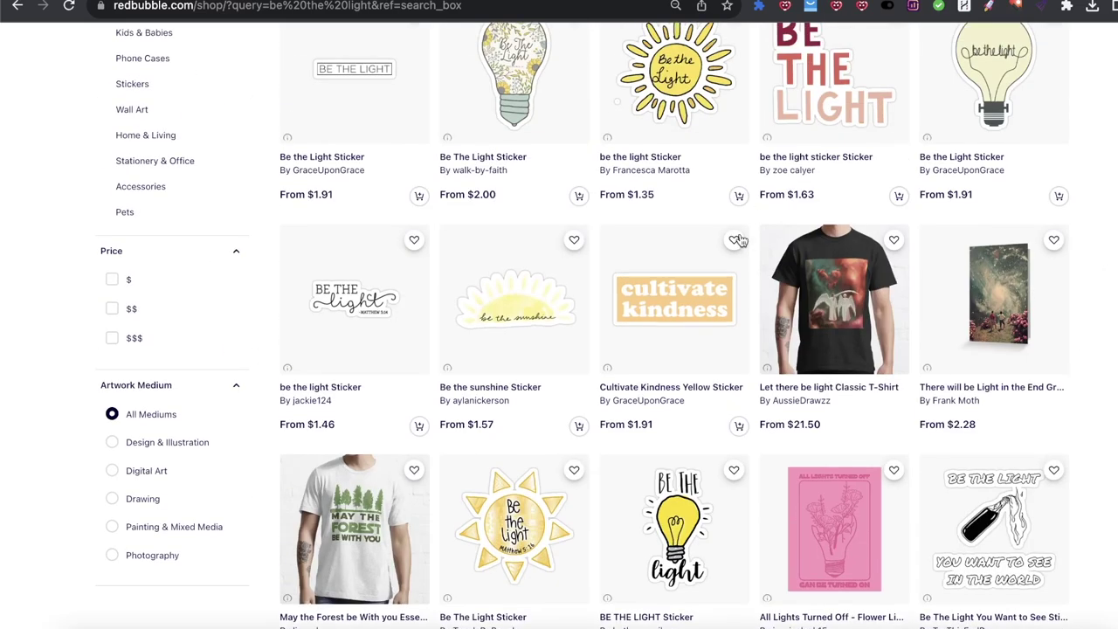
Add the tags "be the light" and "usa army" to the new work, followed by a comma.
scroll(681, 244, up, 3)
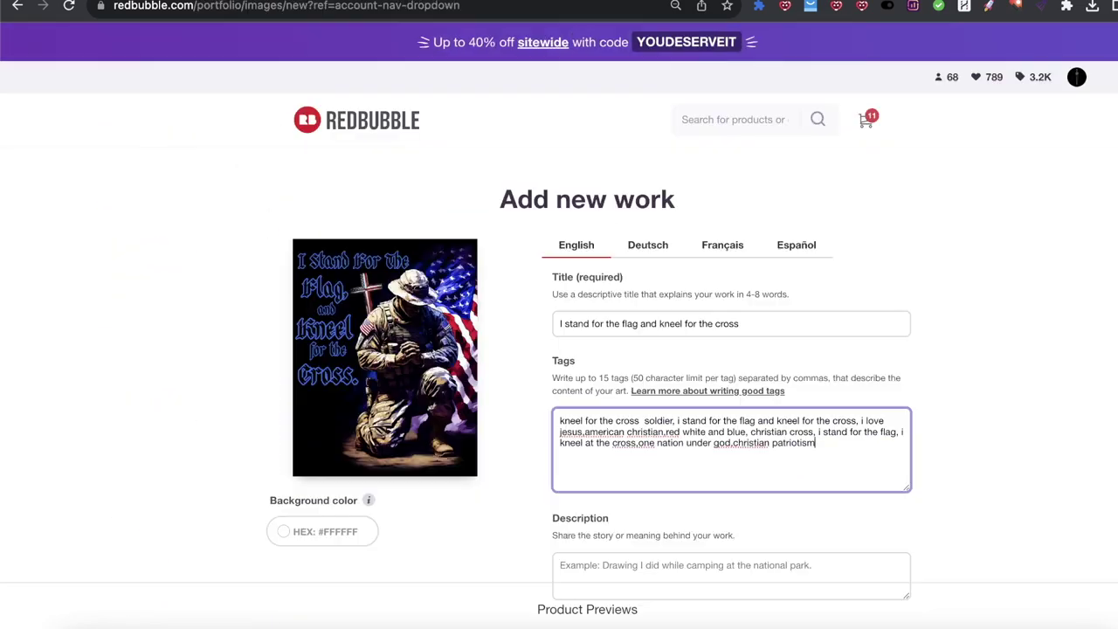
text(,be the light, usa a)
text(rmy,)
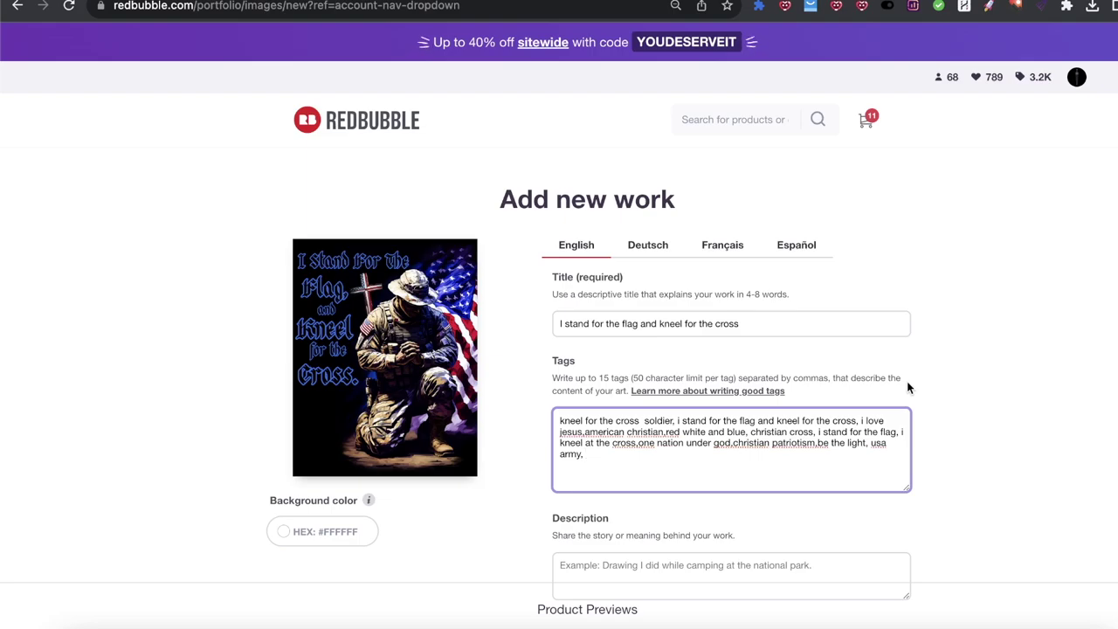
Copy the new work's title and run a keyword search for "I stand for the flag and kneel for the cross" in RB Analytics Pro.
scroll(911, 406, down, 2)
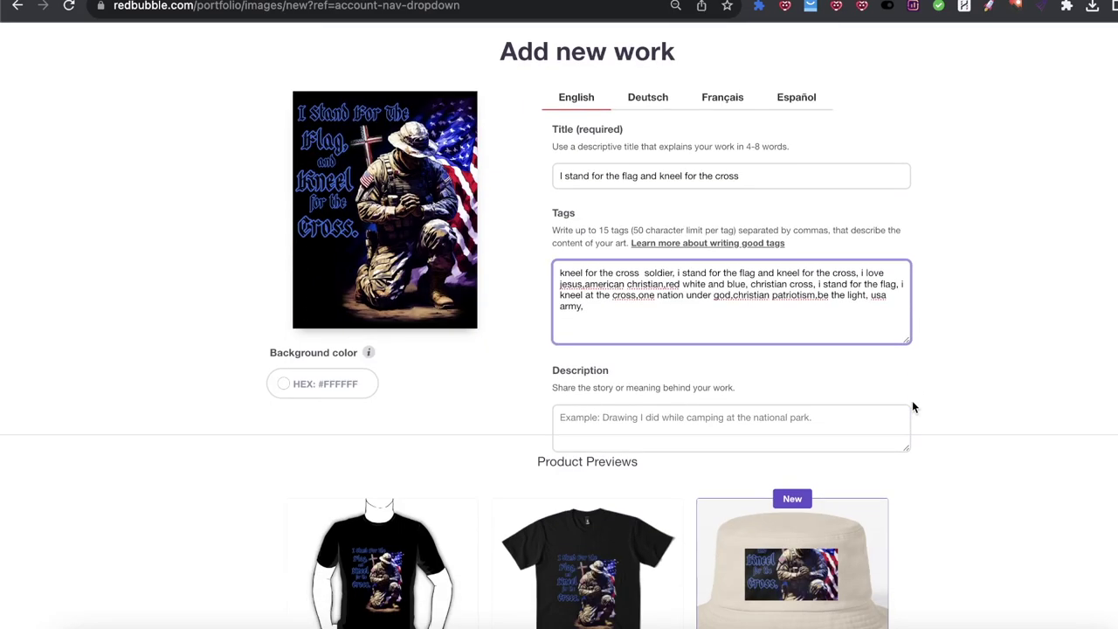
scroll(909, 387, down, 3)
scroll(861, 355, up, 5)
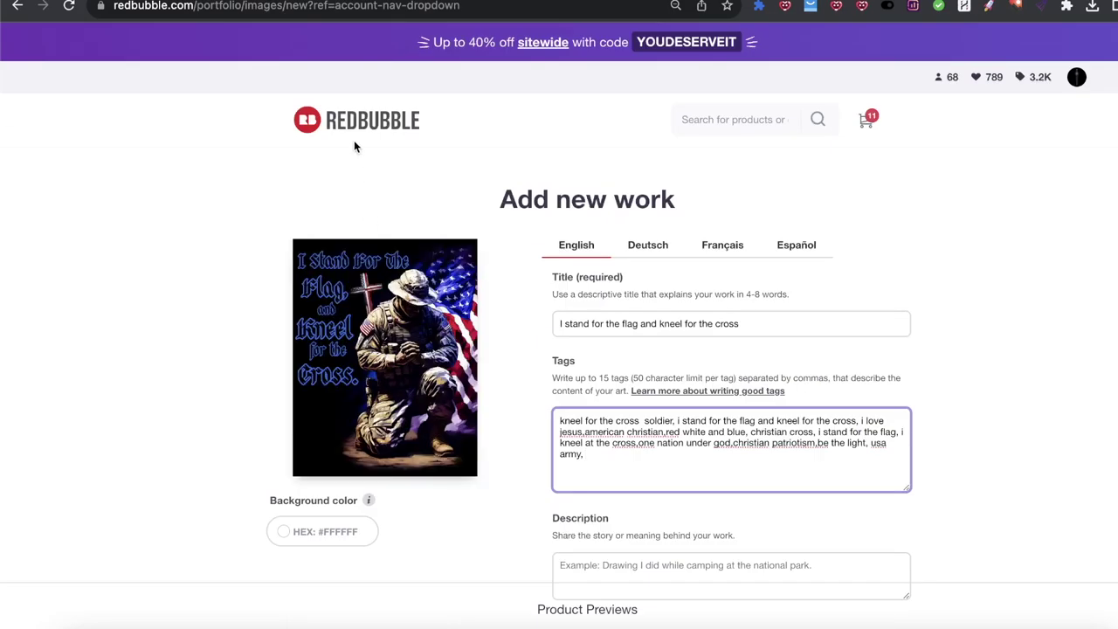
triple_click(753, 323)
key(ctrl+c)
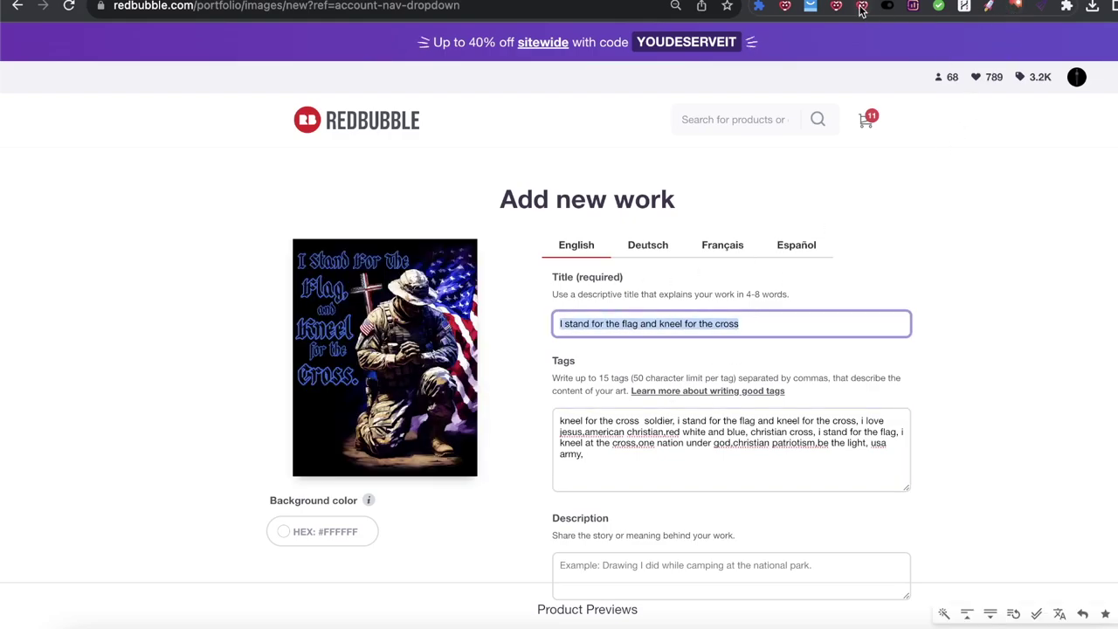
click(1048, 6)
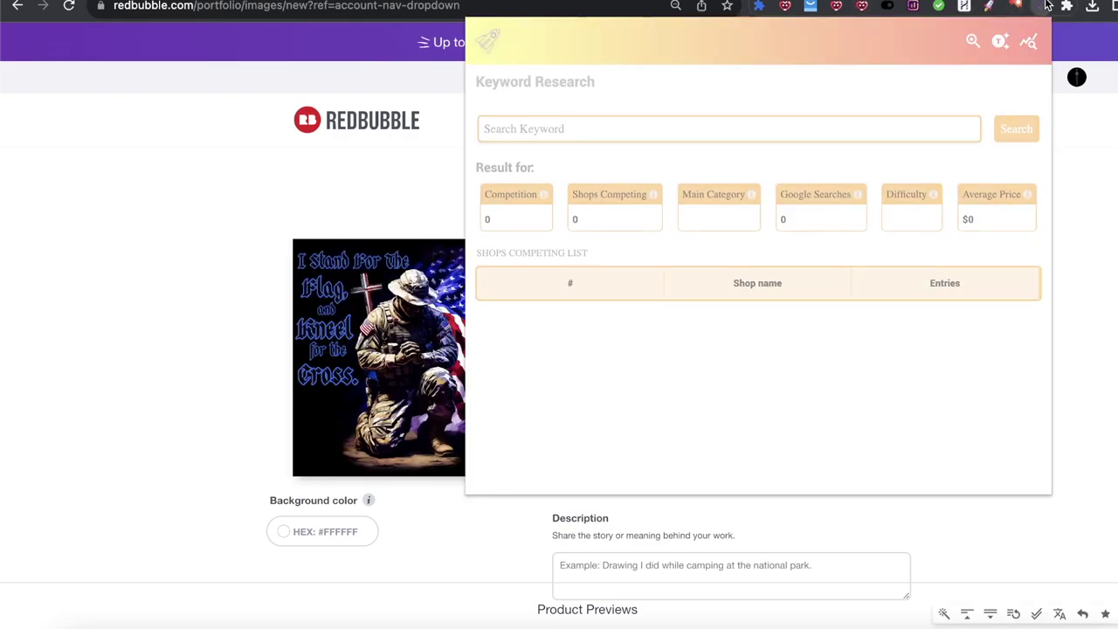
click(601, 128)
key(ctrl+v)
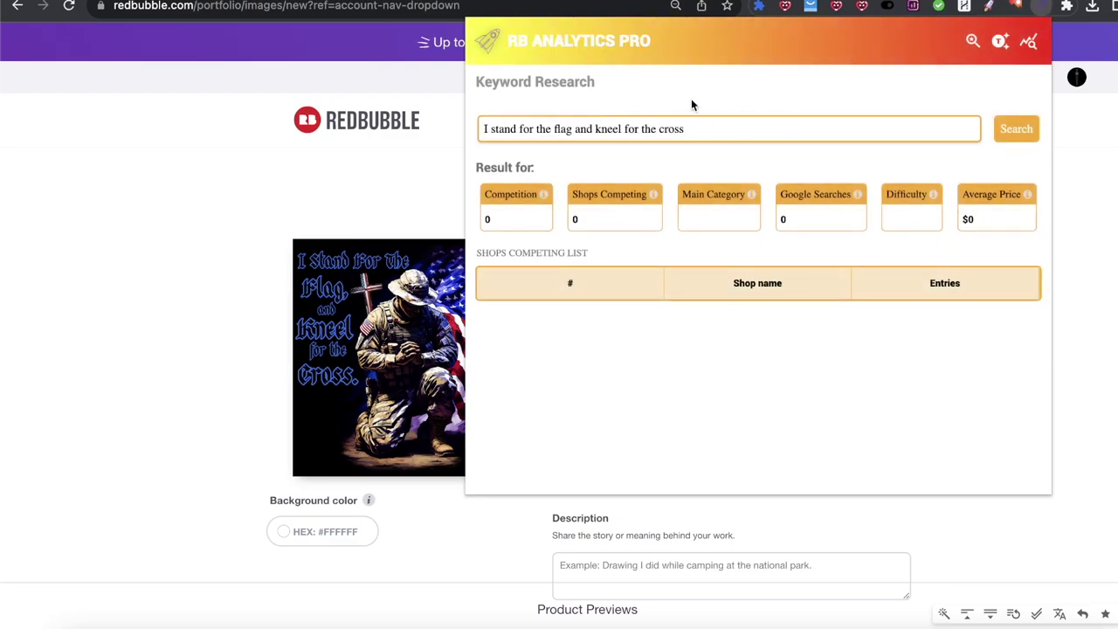
click(1020, 129)
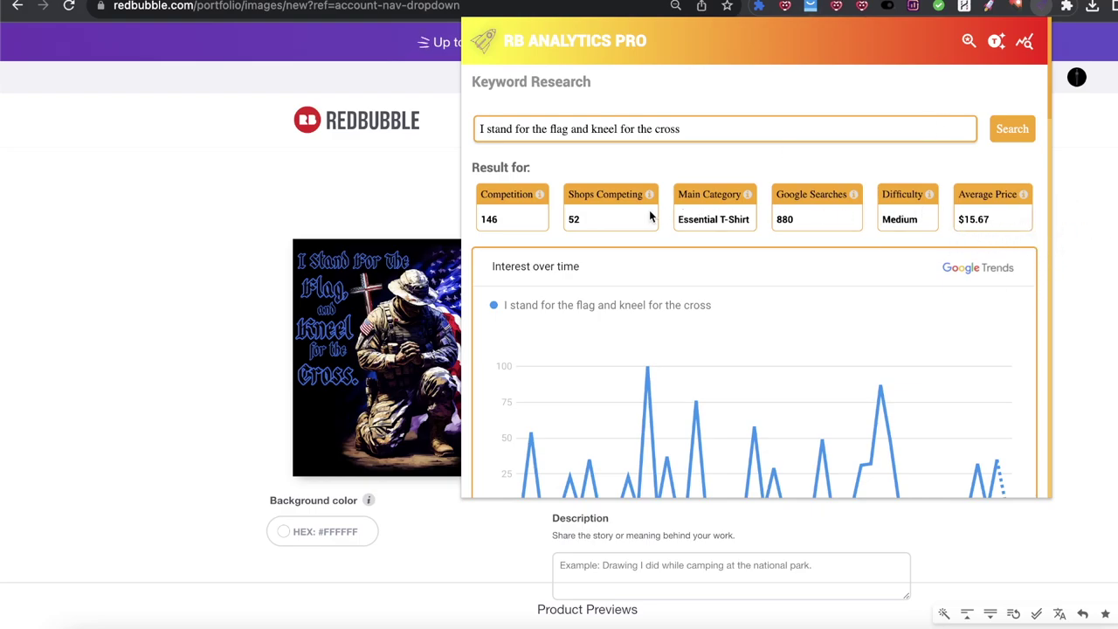
Copy the researched phrase and review its competition metrics, interest over time and competing shops.
drag(481, 129, 603, 140)
key(ctrl+c)
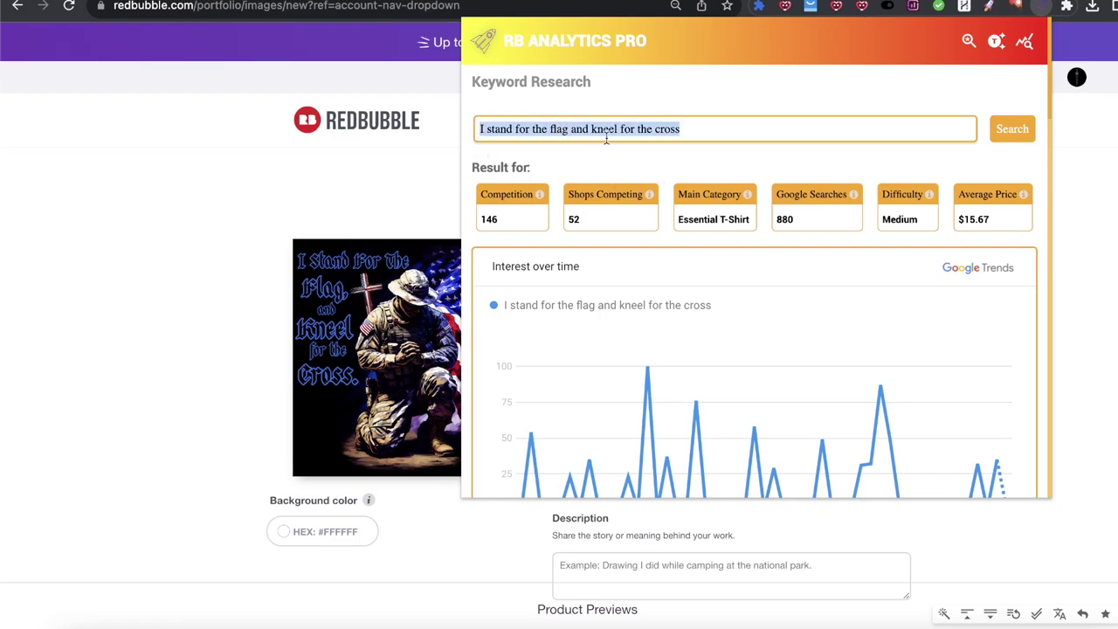
scroll(696, 273, down, 3)
scroll(717, 224, up, 5)
click(583, 216)
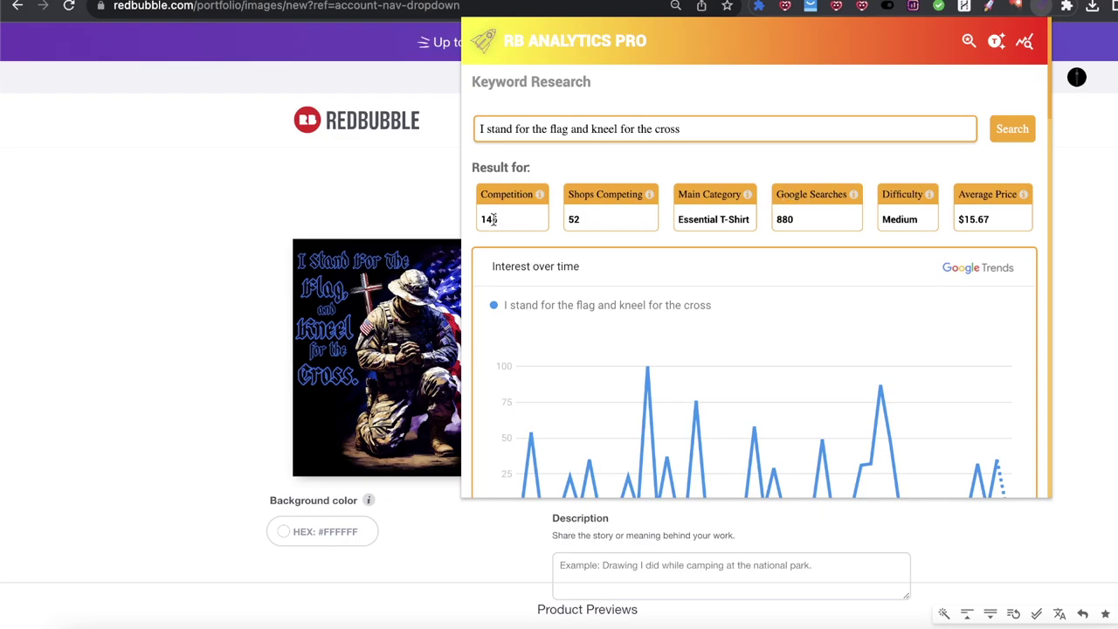
scroll(515, 313, down, 3)
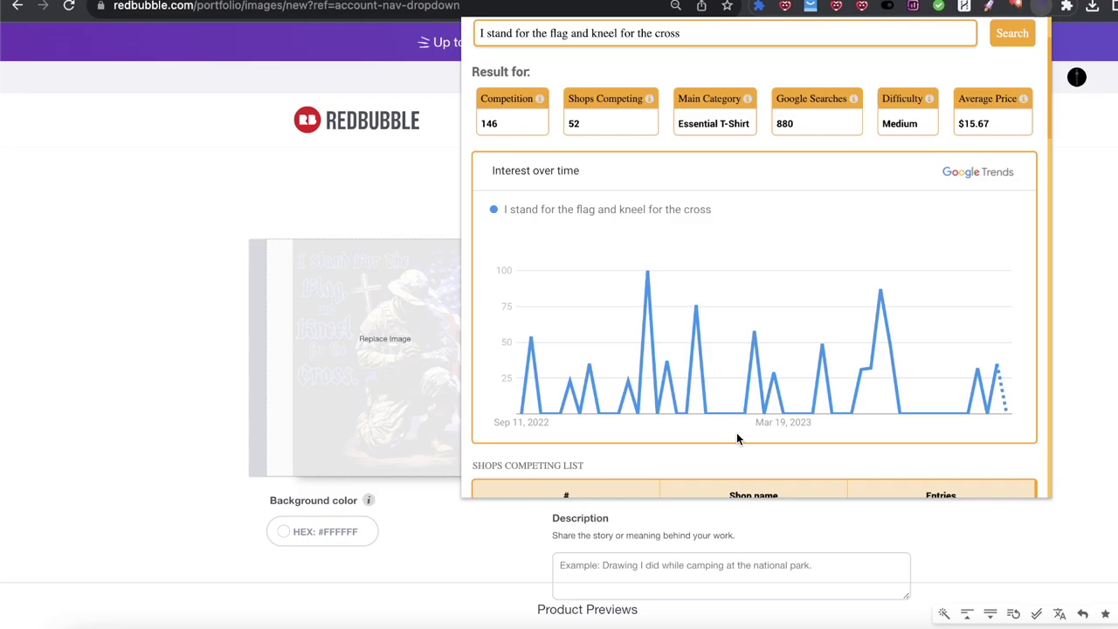
scroll(736, 432, down, 3)
scroll(771, 109, down, 2)
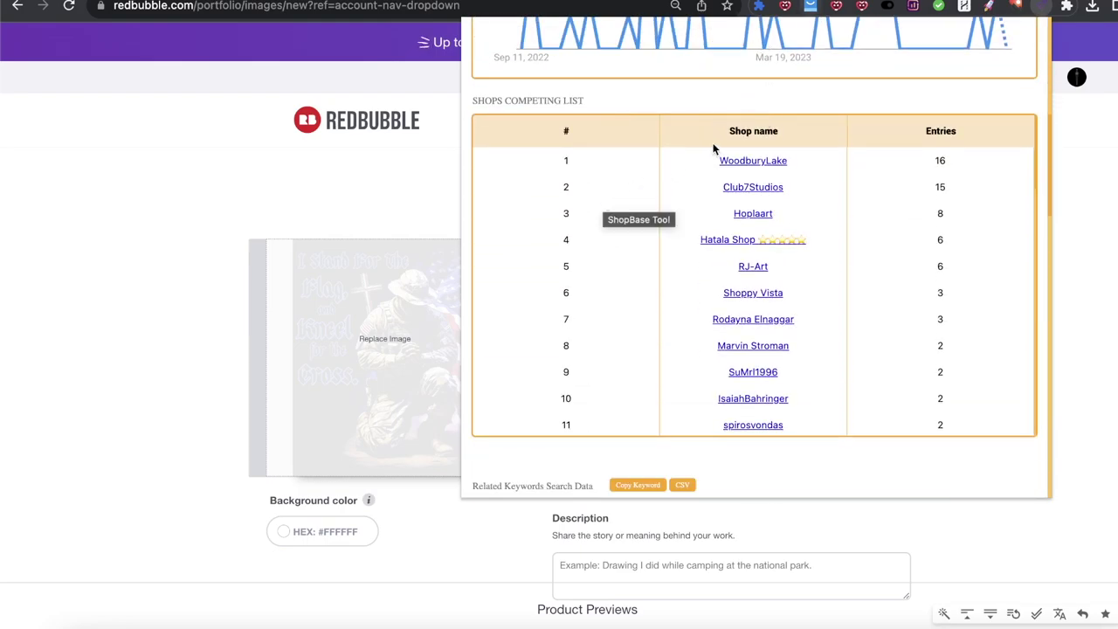
scroll(713, 148, up, 6)
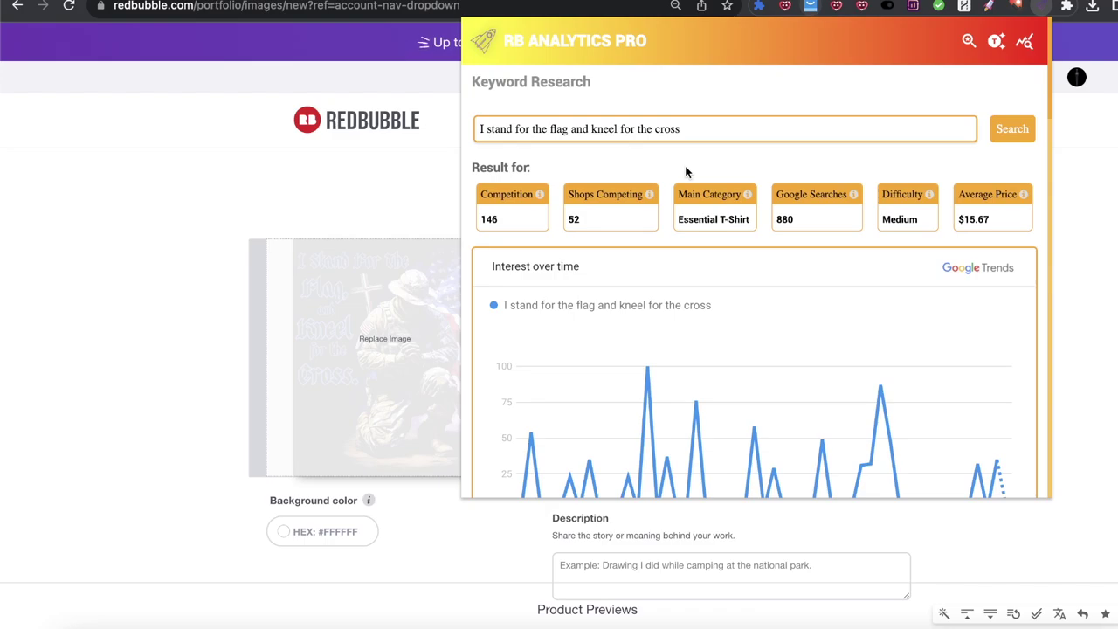
Look through the phrase's related keywords, top related topics and competing shops, and close the keyword research.
scroll(692, 250, down, 15)
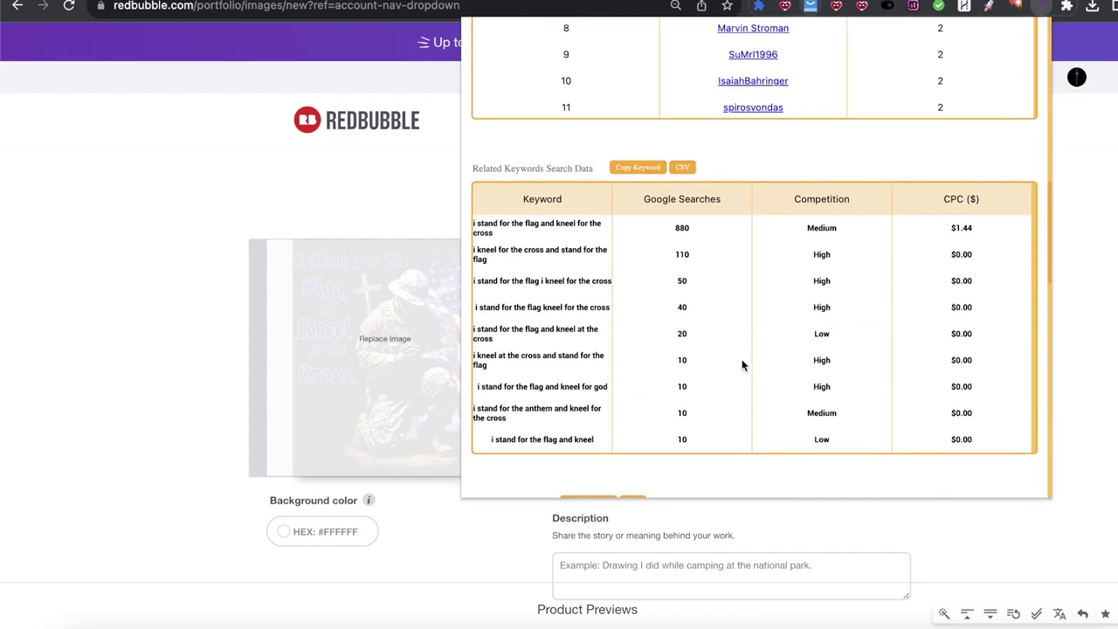
scroll(742, 365, down, 8)
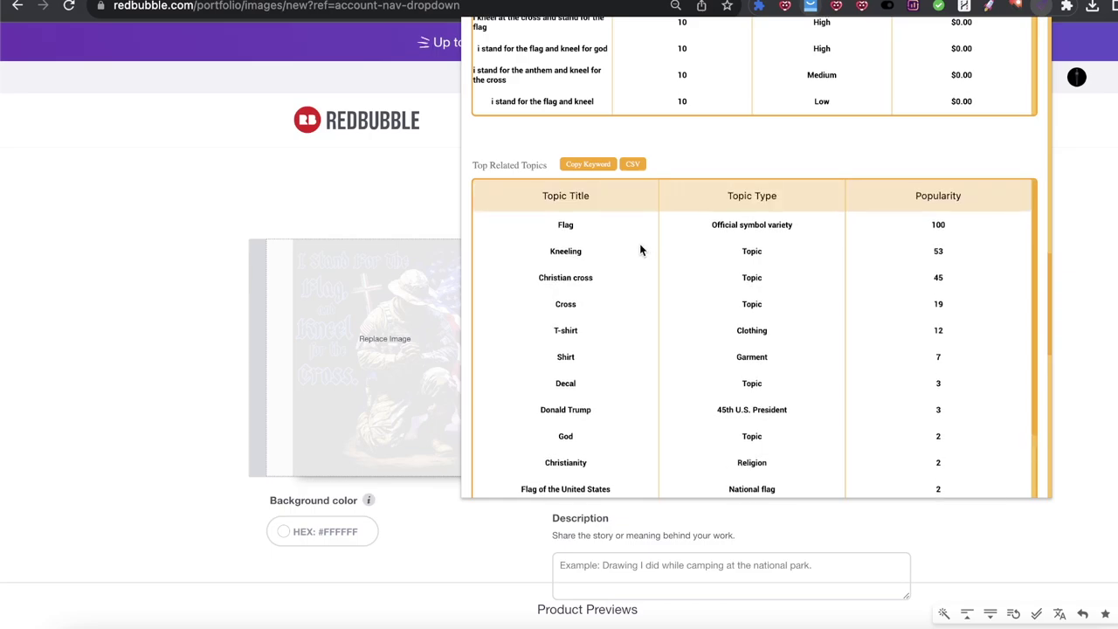
scroll(640, 251, down, 6)
scroll(894, 394, up, 20)
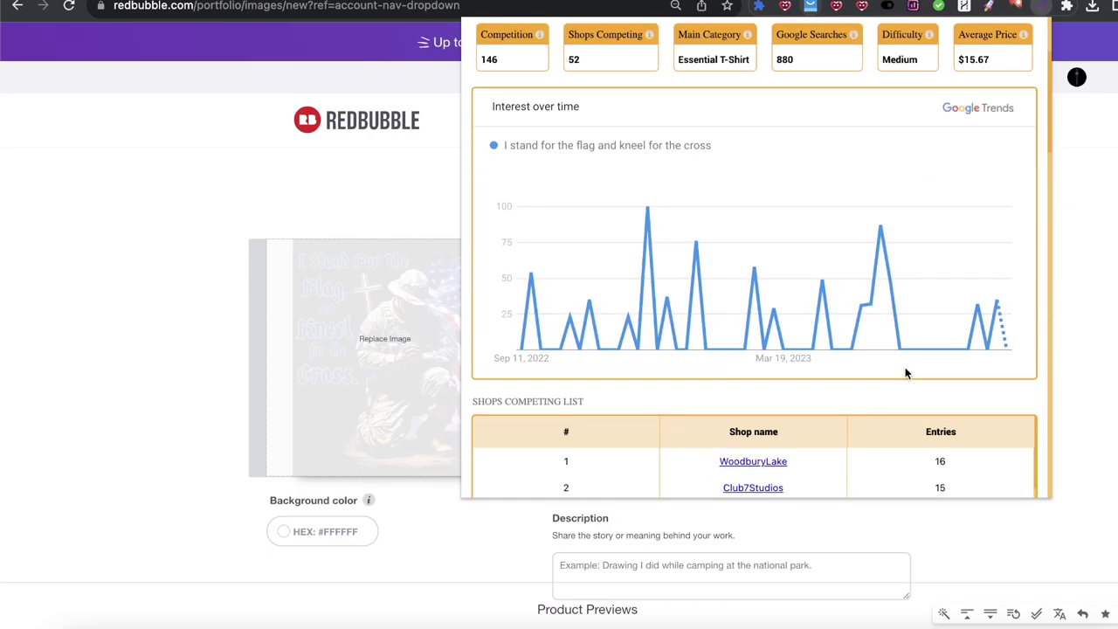
scroll(905, 373, down, 4)
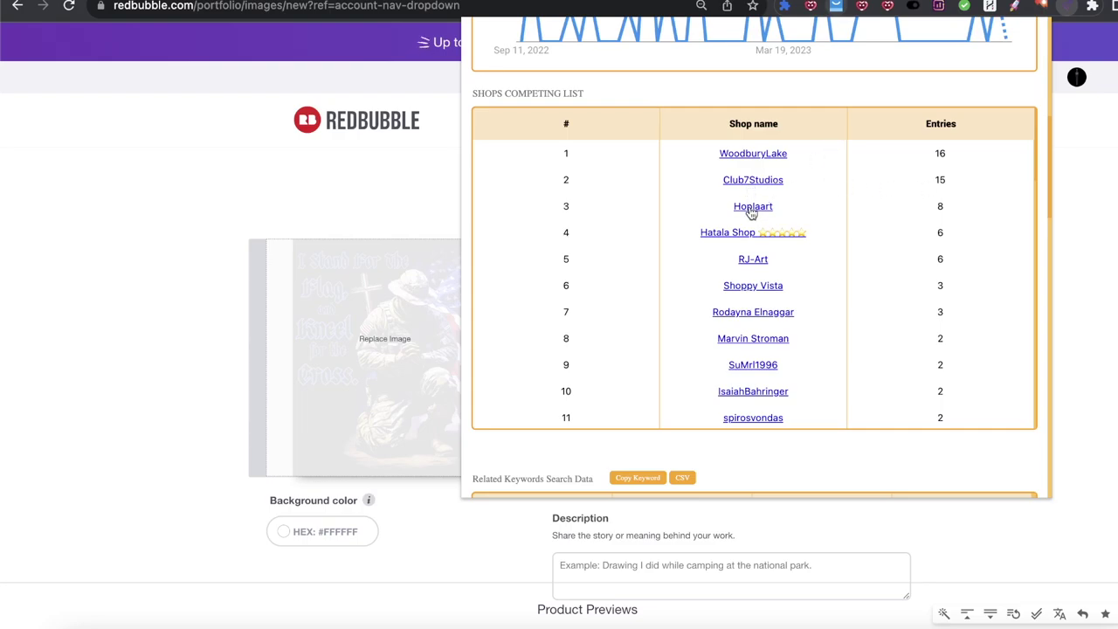
key(Escape)
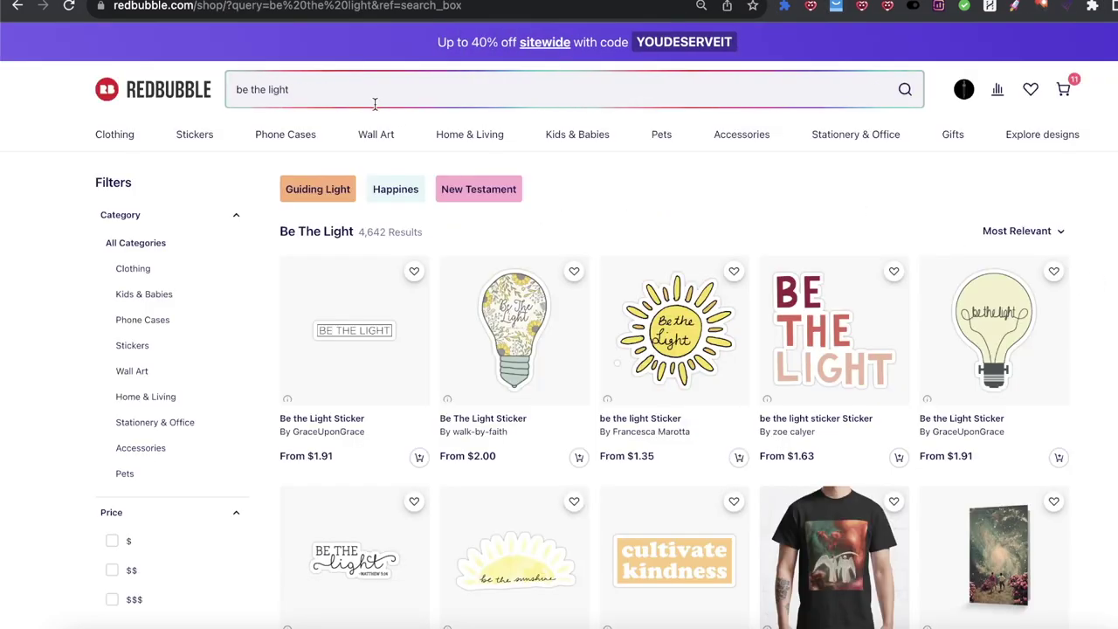
Search Redbubble for "i stand for the flag and kneel for the cross", check the result count and look through the designs.
key(ctrl+v)
key(Return)
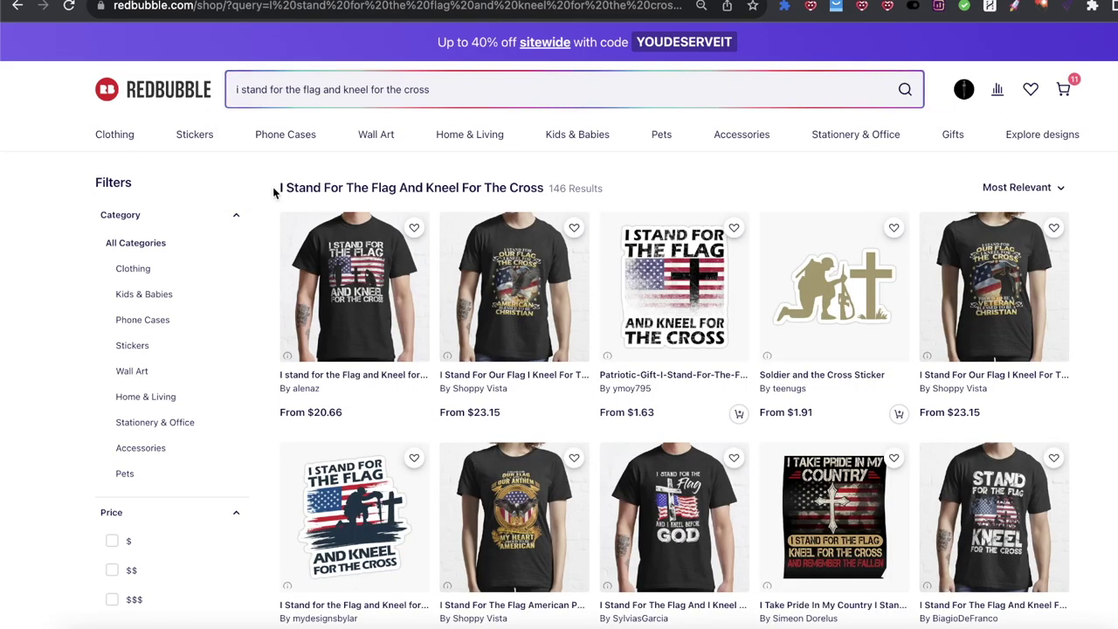
drag(547, 188, 609, 191)
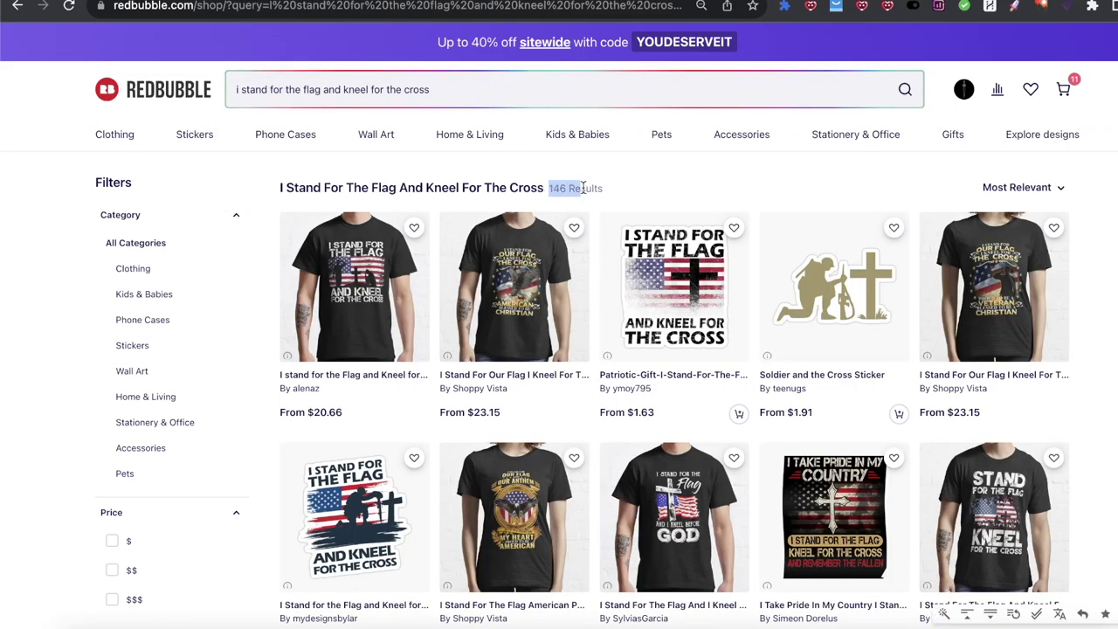
click(611, 189)
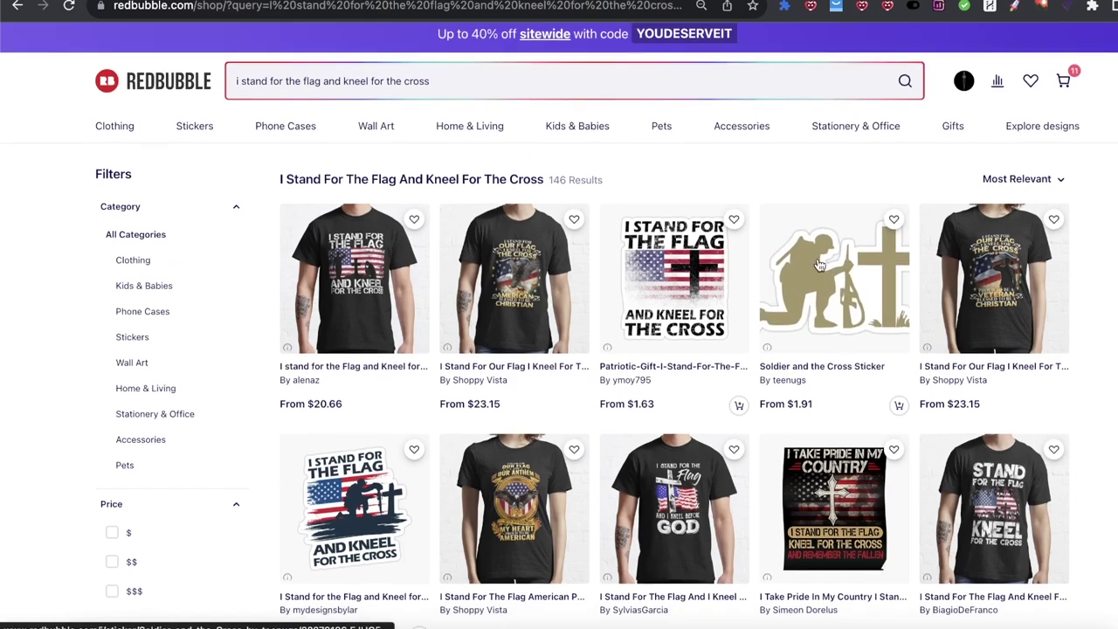
scroll(362, 384, down, 1)
scroll(750, 364, down, 10)
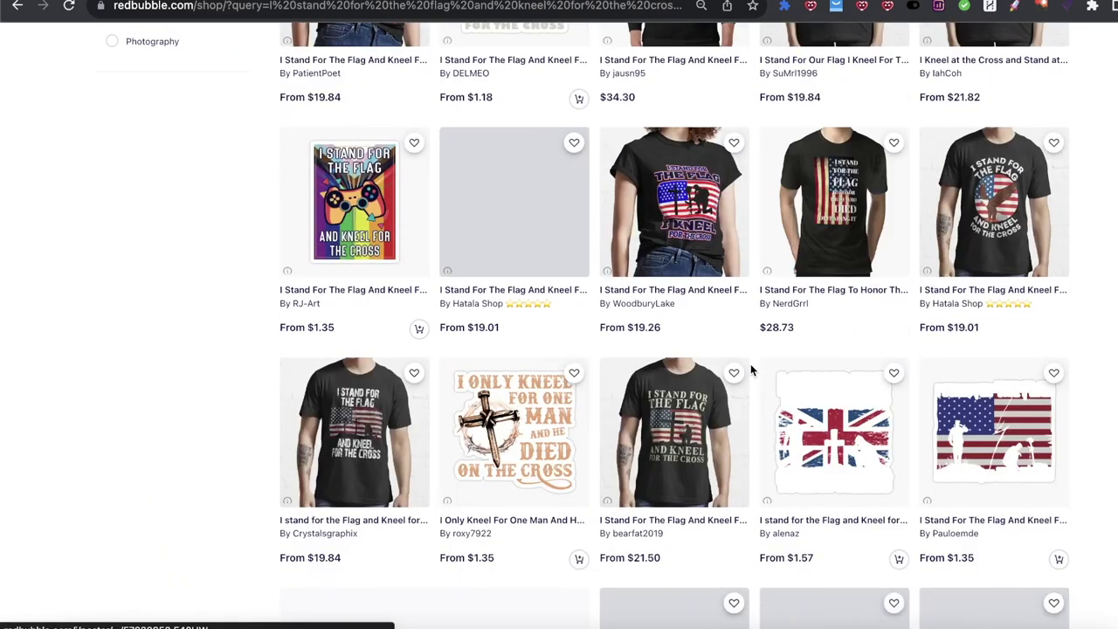
scroll(455, 265, down, 6)
scroll(524, 349, up, 9)
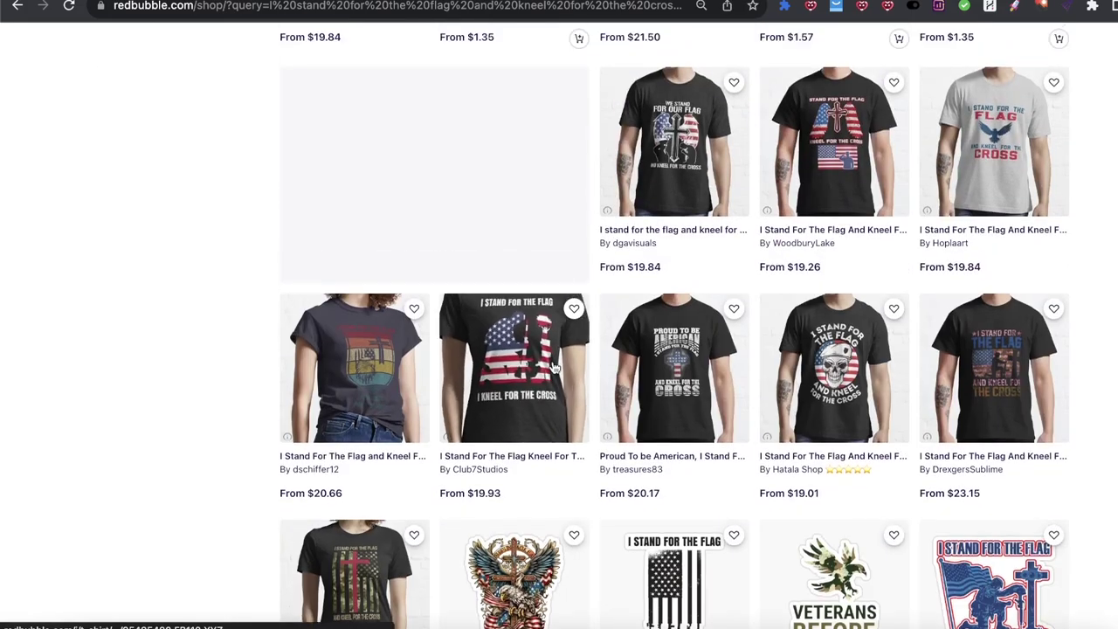
scroll(534, 371, up, 6)
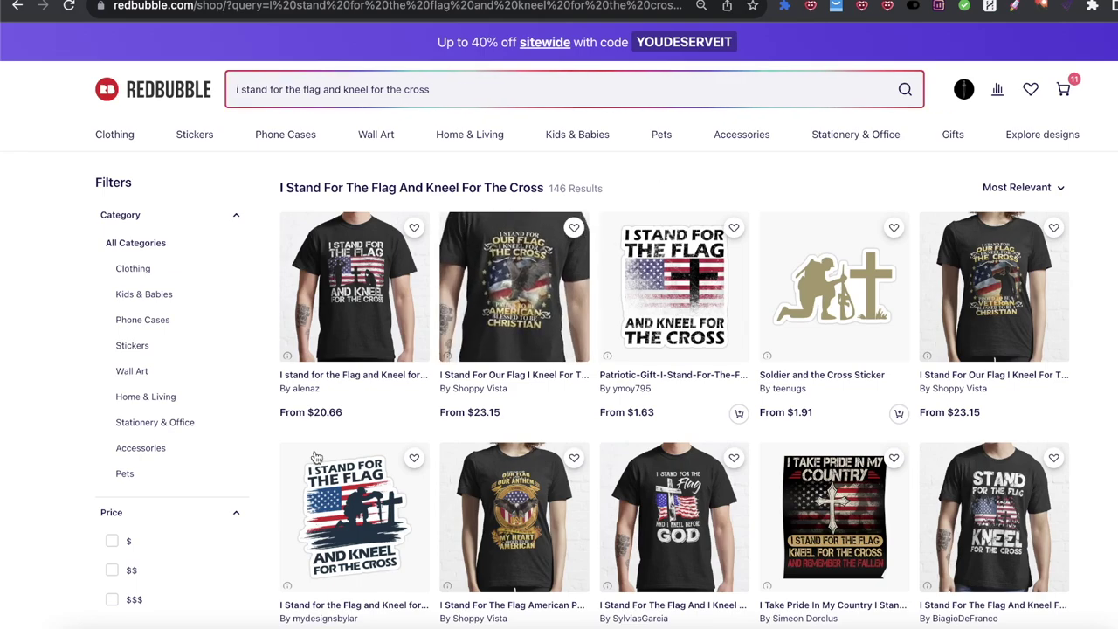
Open the Calculator app and reposition it over the Redbubble search results.
click(158, 626)
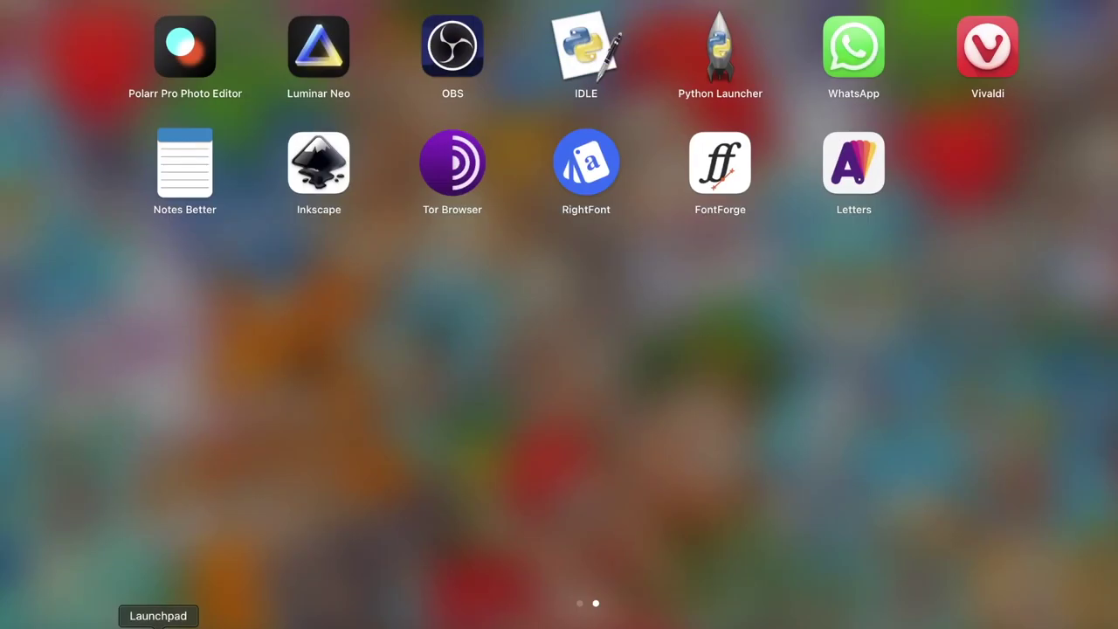
text(cal)
key(Right)
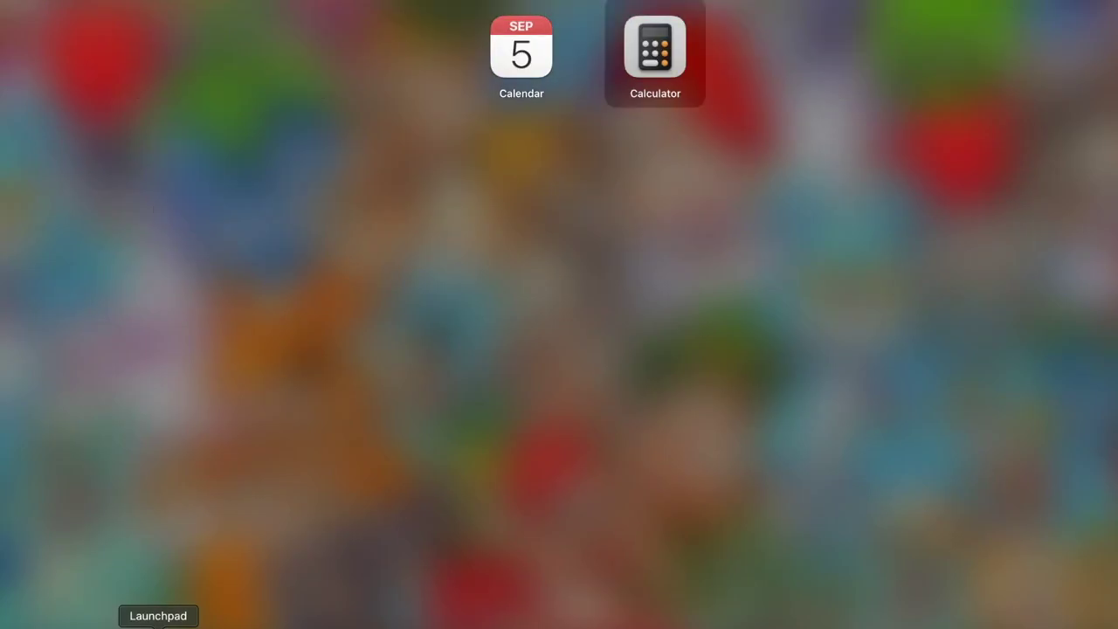
key(Return)
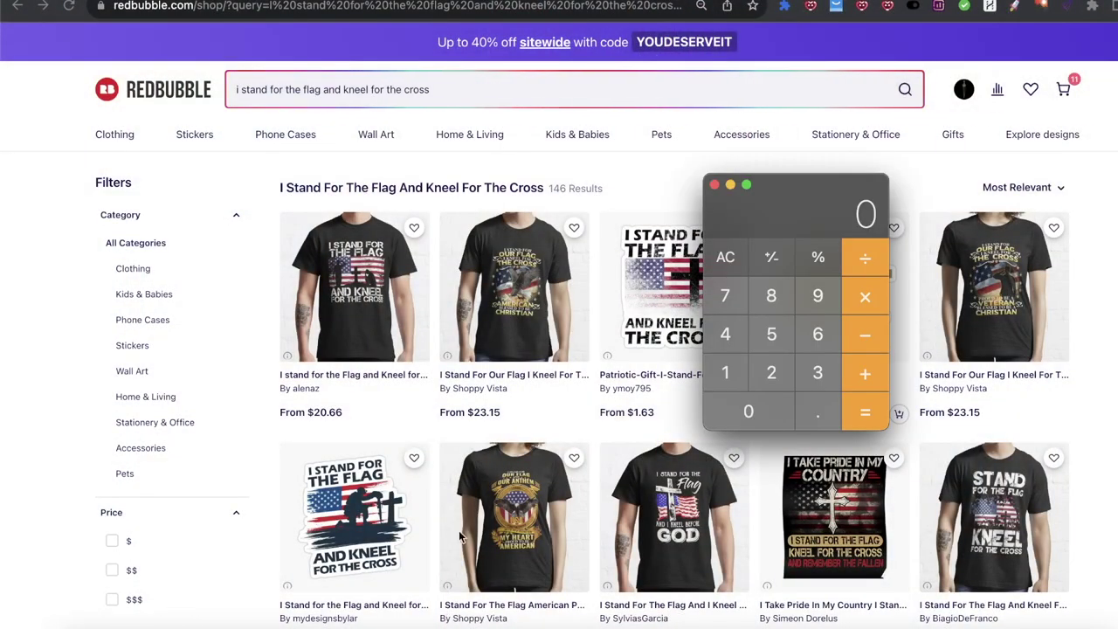
drag(805, 196, 810, 190)
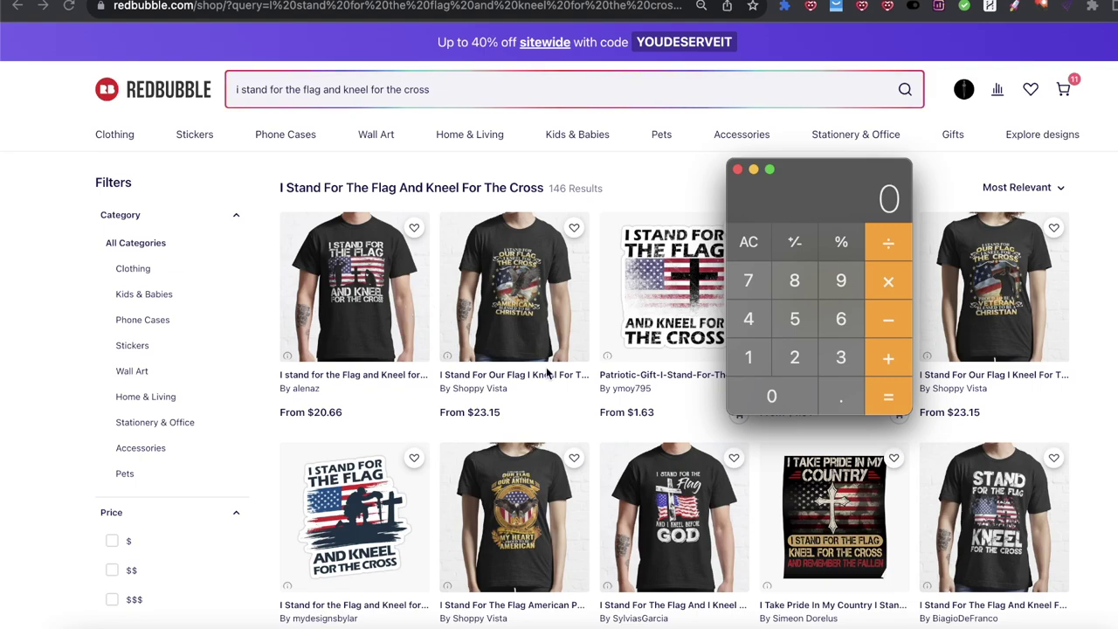
click(795, 358)
click(749, 358)
click(768, 395)
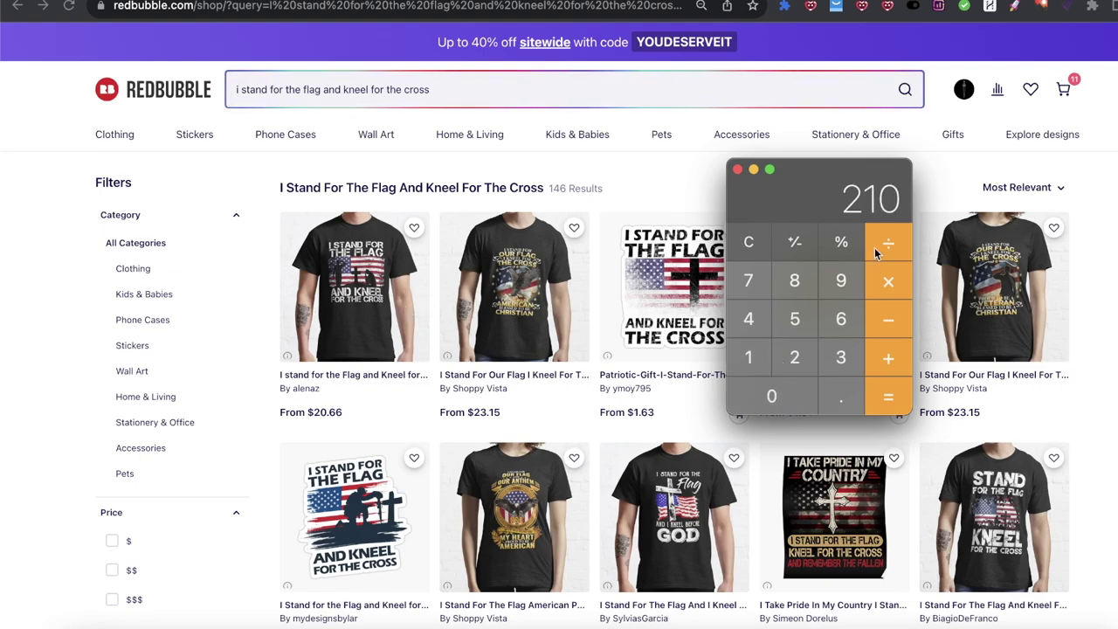
click(749, 242)
Calculate 7 × 30 and add 146 to the result.
click(751, 281)
click(888, 281)
click(841, 357)
click(792, 393)
click(882, 392)
click(880, 356)
click(748, 358)
click(748, 322)
click(840, 320)
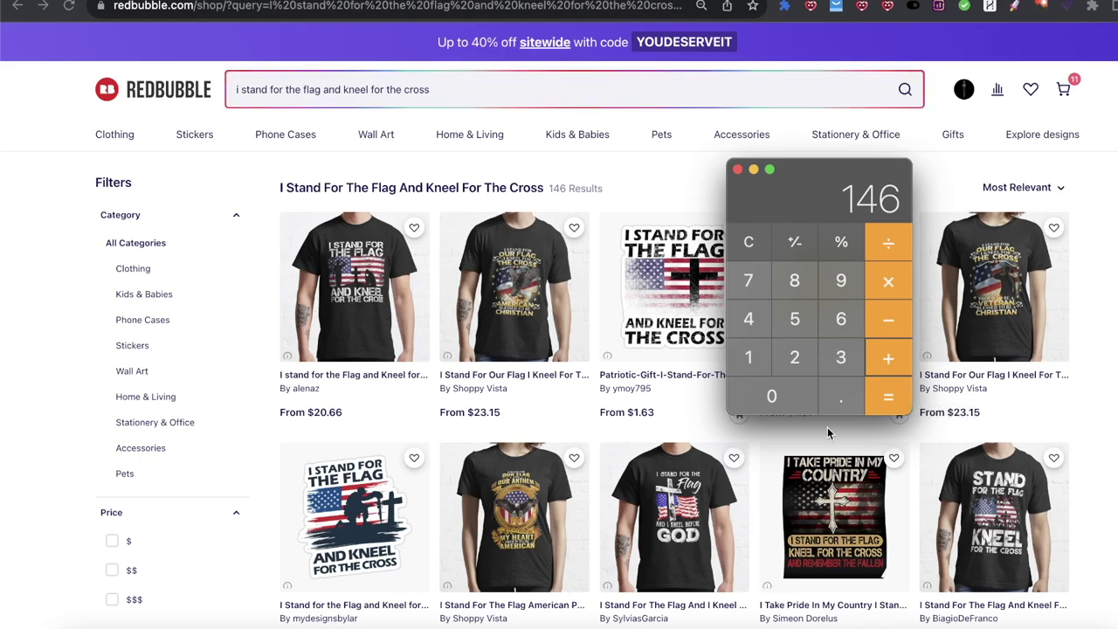
click(887, 398)
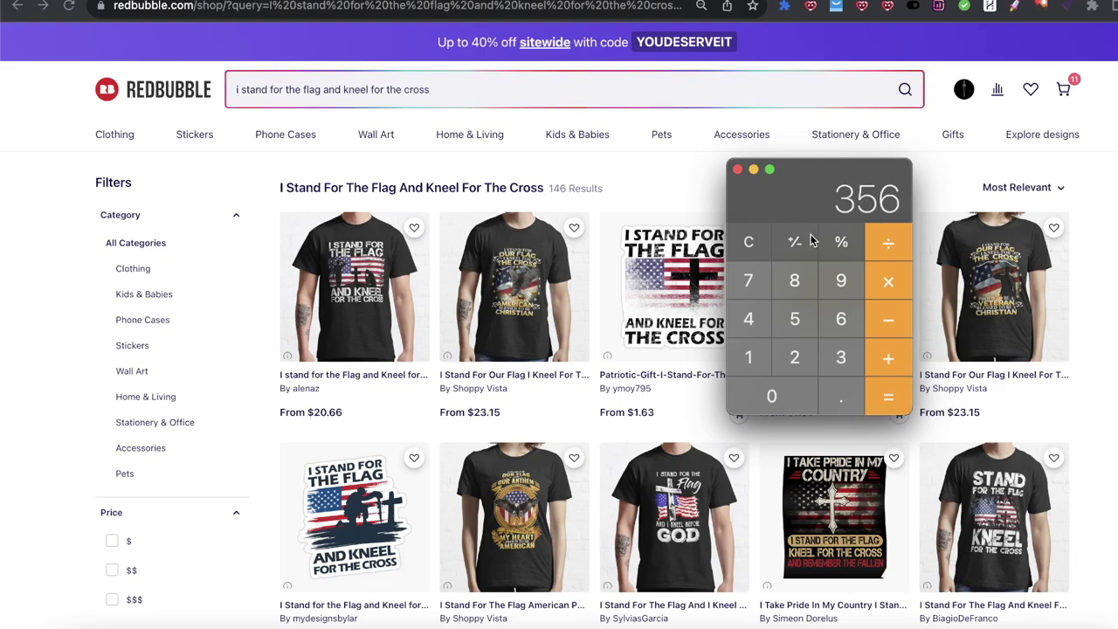
Divide 210 by 356 in the calculator.
click(775, 374)
click(740, 365)
click(771, 397)
click(889, 244)
click(838, 357)
click(745, 325)
click(838, 321)
click(749, 242)
click(836, 356)
click(795, 319)
click(841, 319)
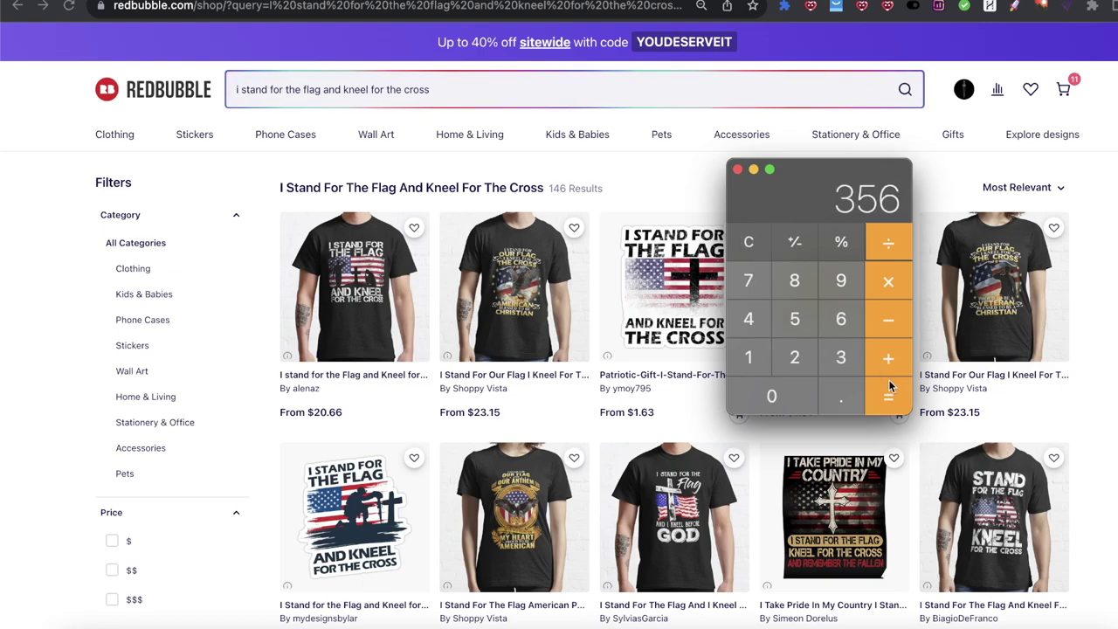
click(889, 395)
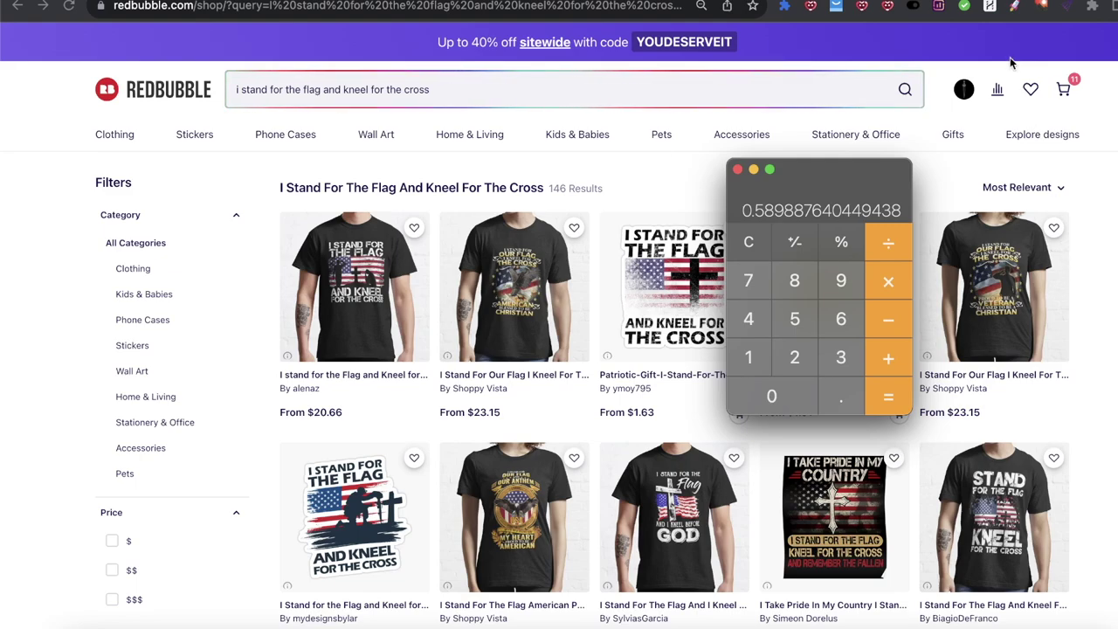
Research "I stand for the flag and kneel for the cross" again in RB Analytics Pro and look through its related keywords and topics.
click(1038, 8)
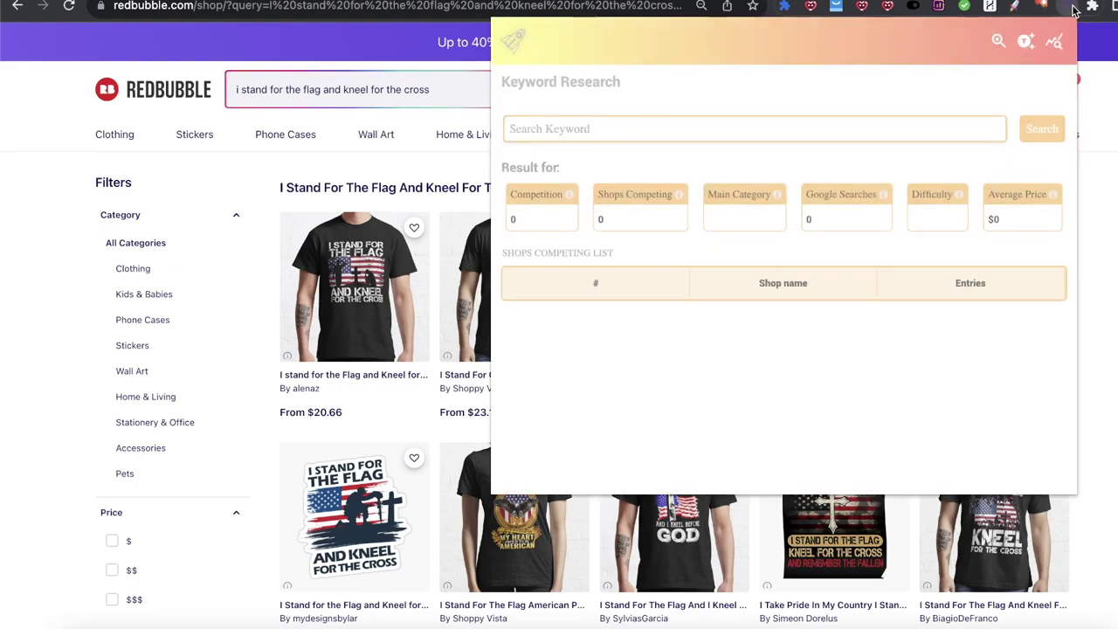
text(I stand for the flag and kneel for the cross)
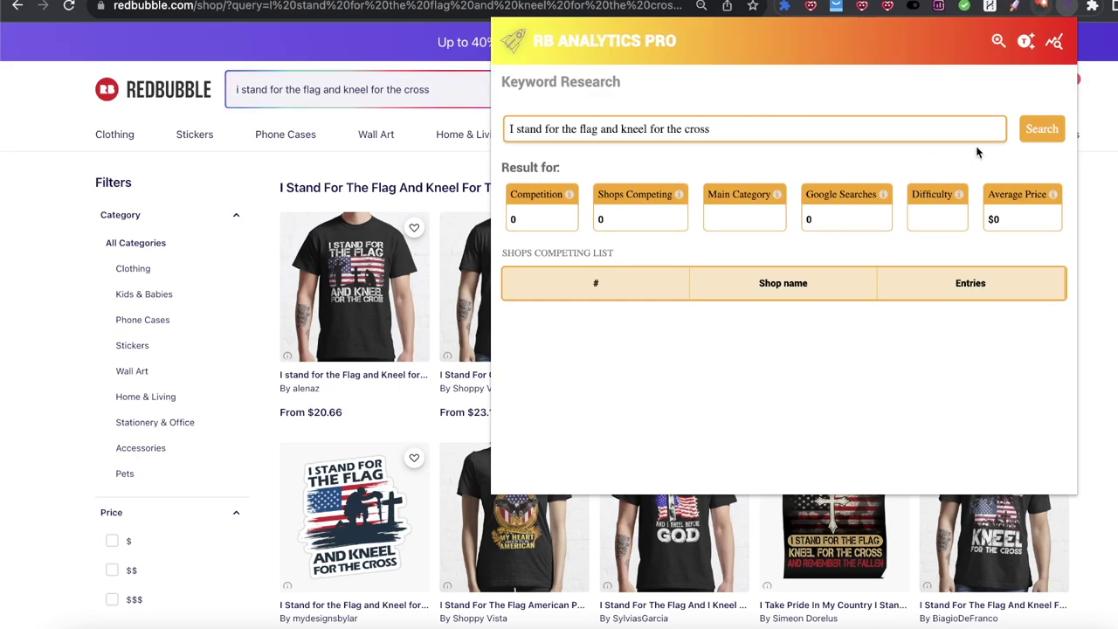
click(1029, 136)
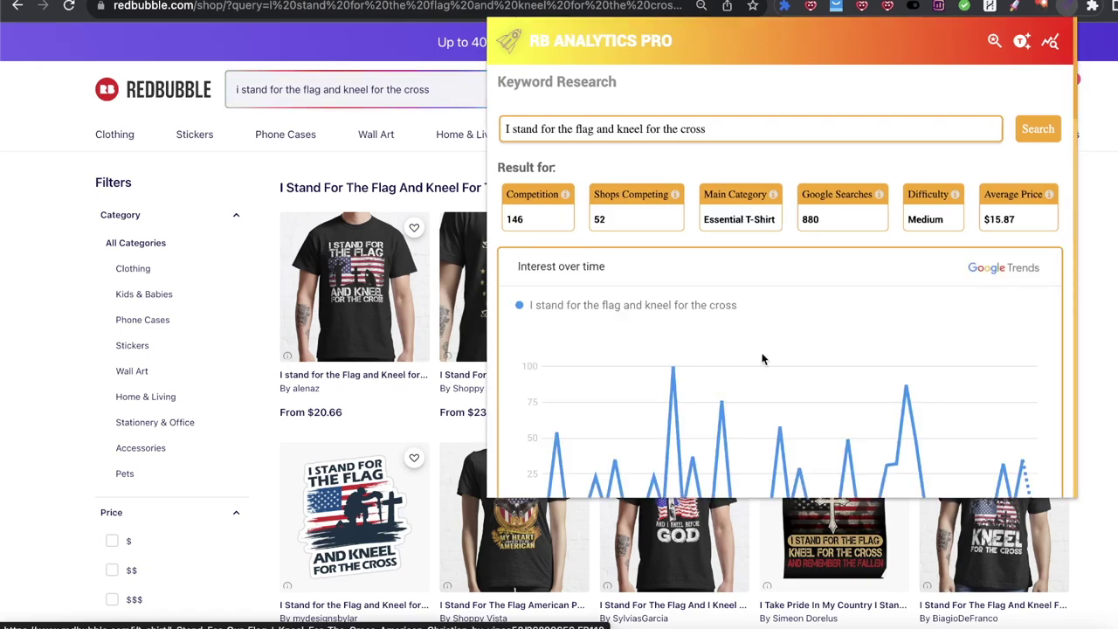
scroll(751, 358, down, 15)
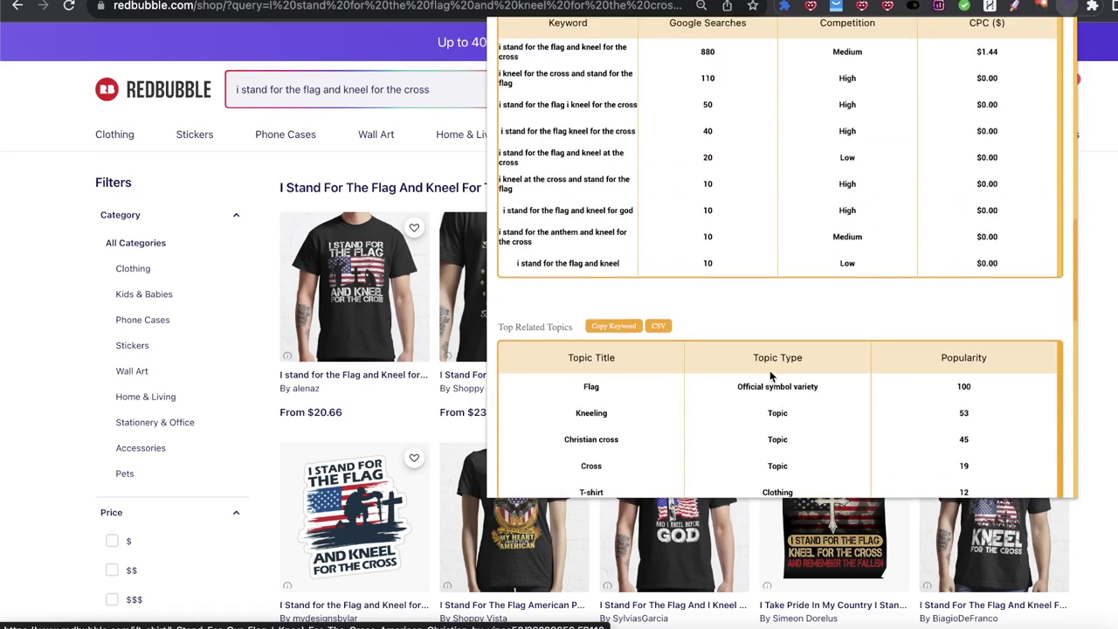
Examine the top related topics and related keywords' search data in RB Analytics Pro, returning to the competing shops list.
scroll(769, 370, down, 3)
scroll(743, 410, down, 2)
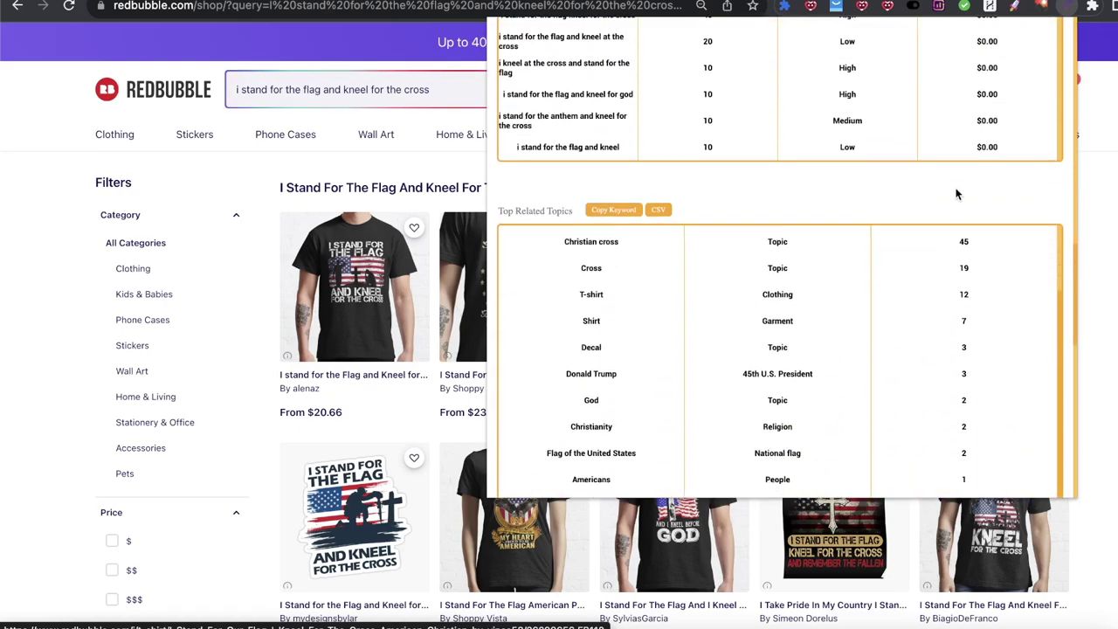
scroll(957, 194, down, 3)
scroll(889, 374, up, 8)
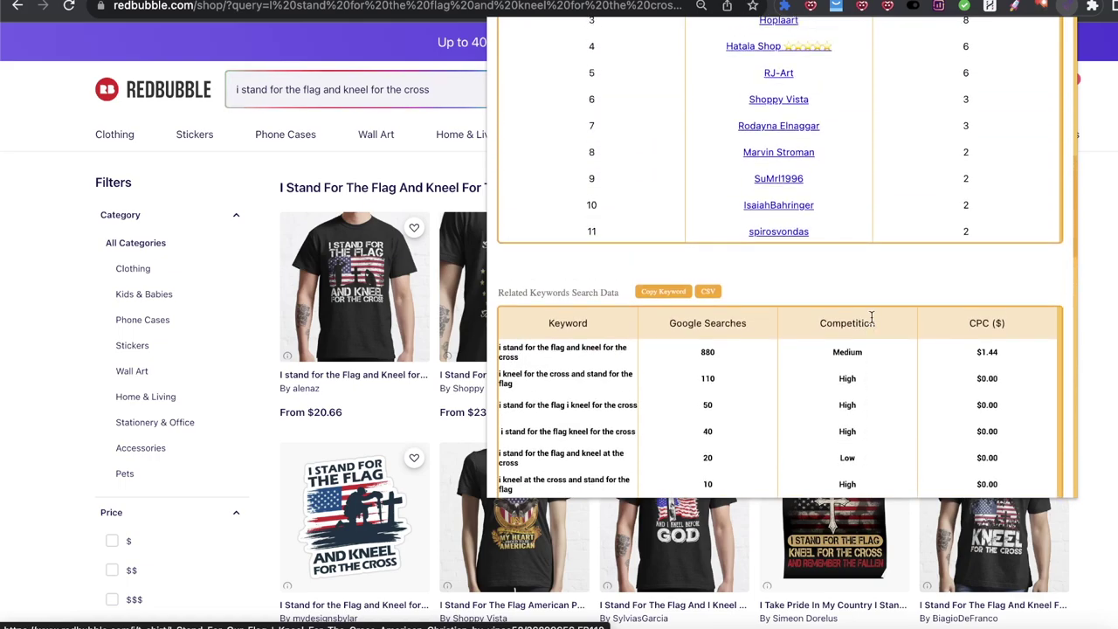
scroll(860, 328, up, 3)
scroll(838, 380, down, 1)
scroll(836, 392, up, 1)
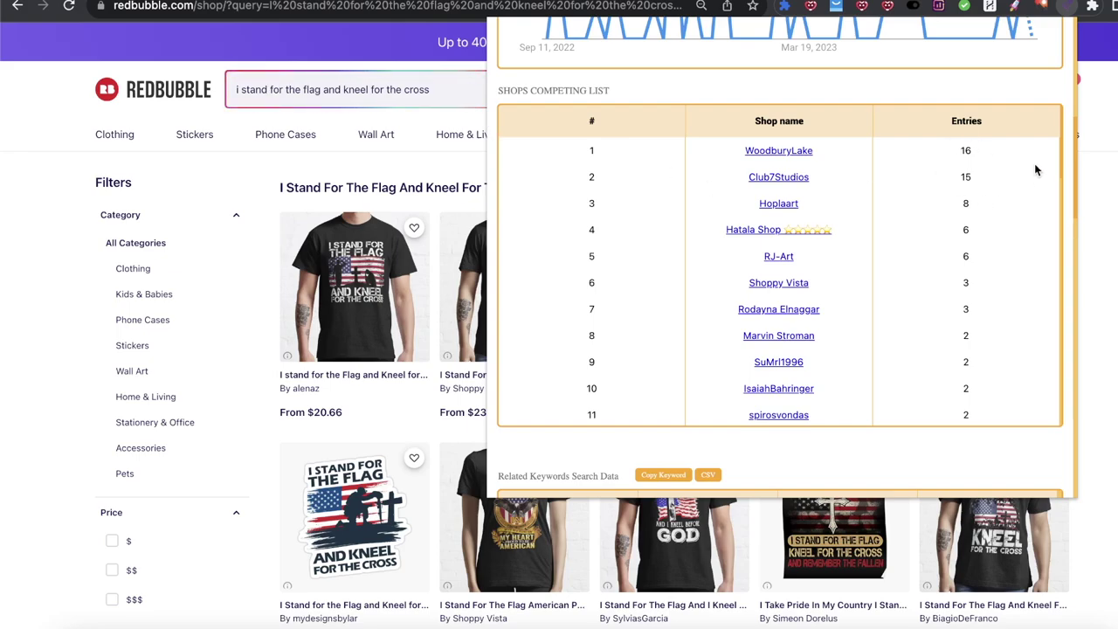
Read through the full list of competing shops and compare it with the related keywords and topics below.
scroll(817, 338, down, 5)
scroll(817, 337, up, 5)
scroll(929, 383, down, 11)
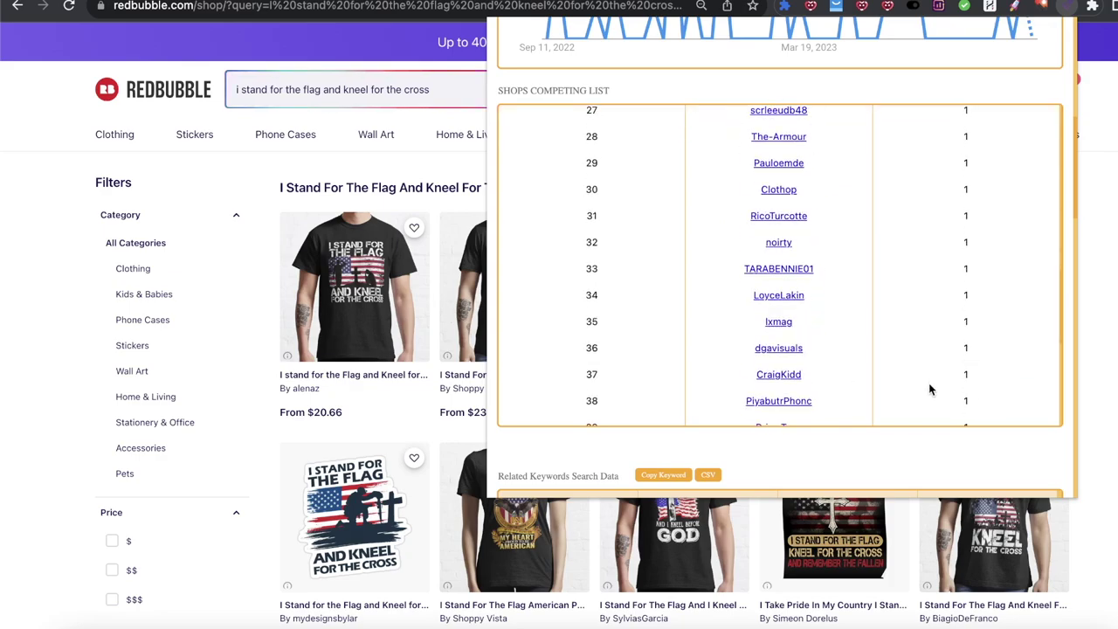
scroll(897, 373, up, 10)
scroll(897, 373, down, 20)
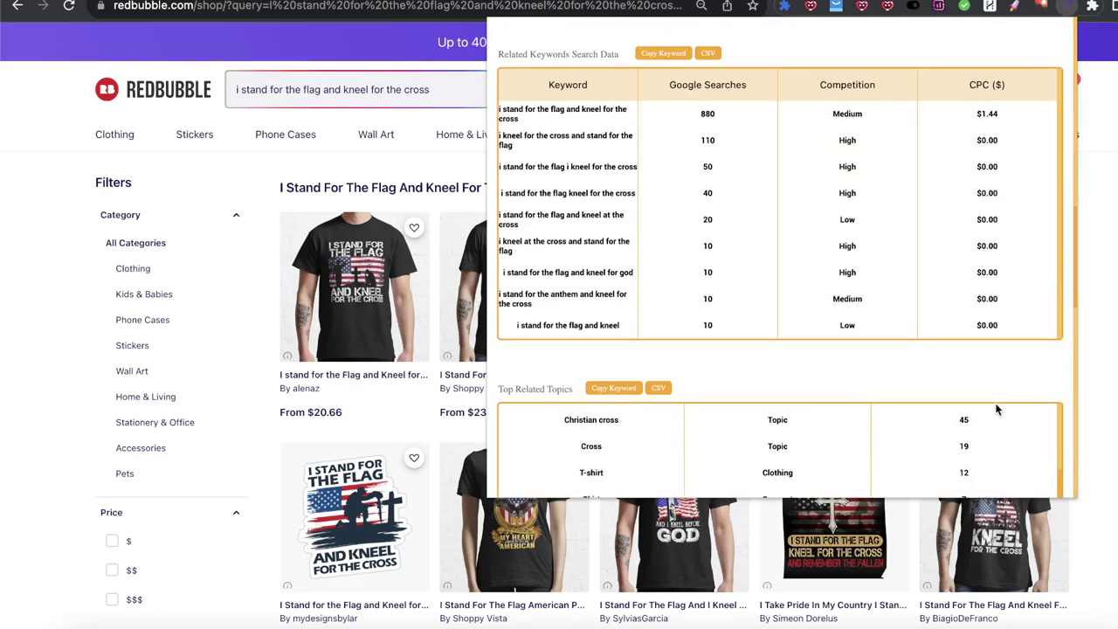
scroll(984, 401, up, 12)
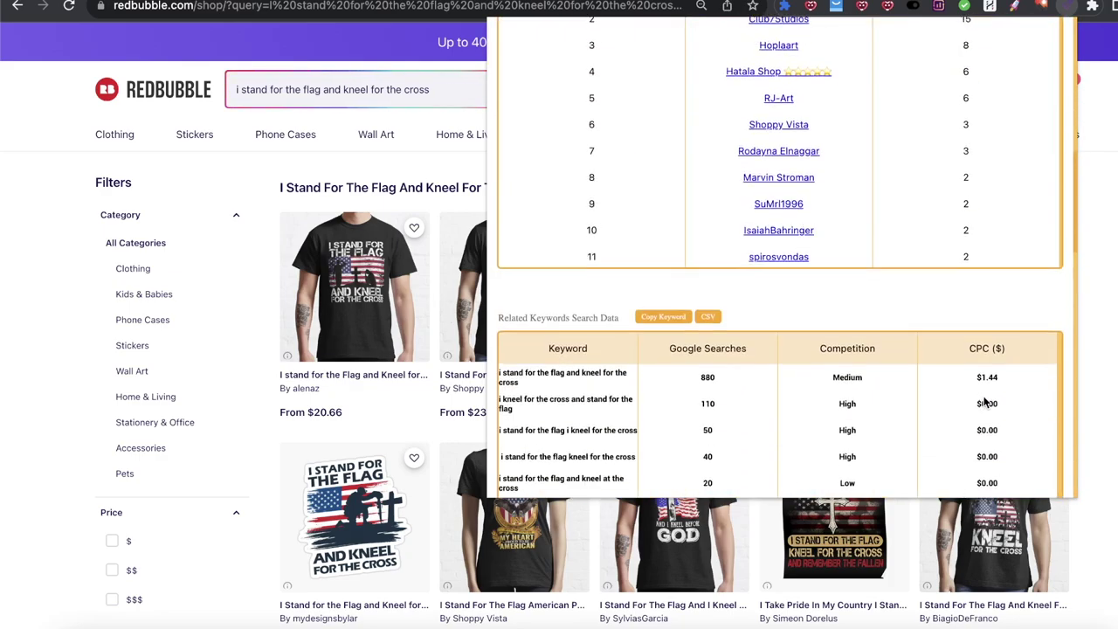
scroll(882, 330, down, 8)
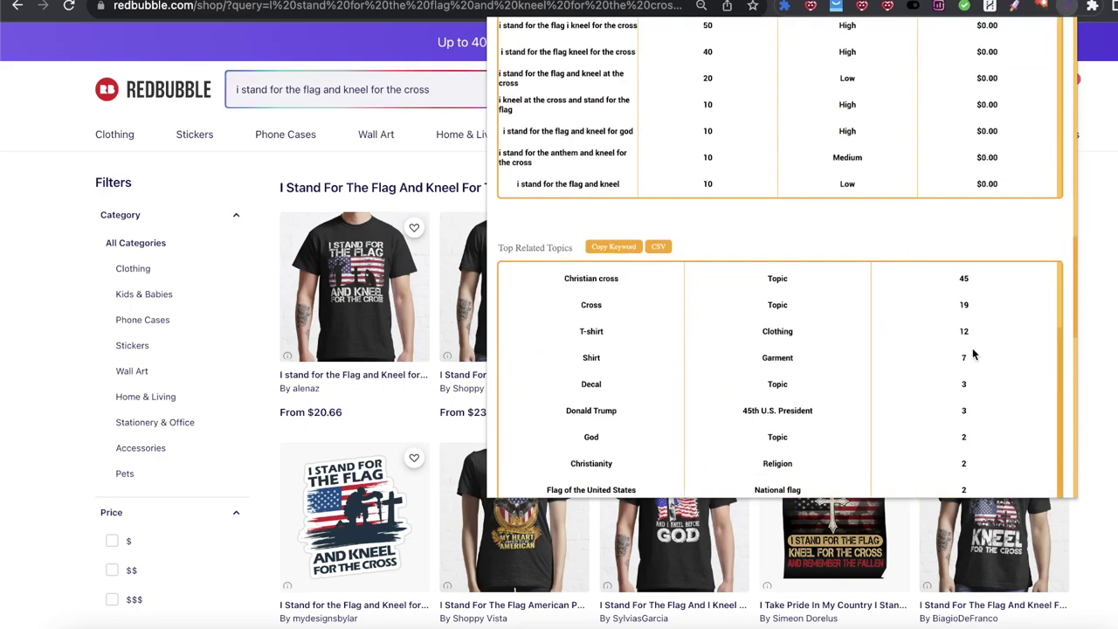
scroll(1020, 369, up, 7)
scroll(961, 262, up, 8)
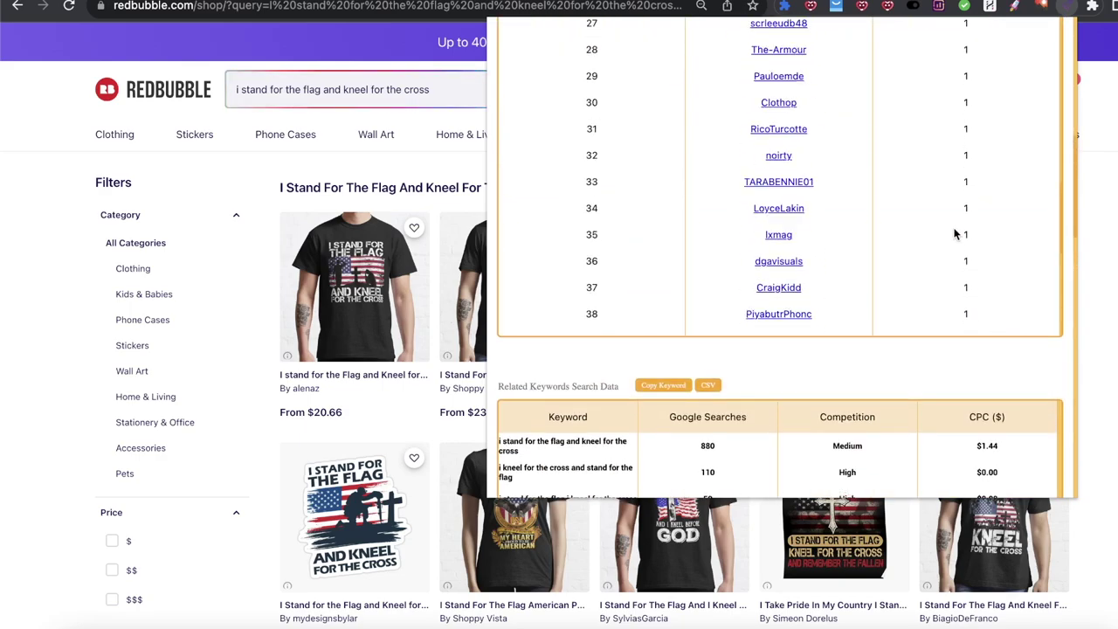
Check the leading competing shops' entry counts and the keyword's summary metrics, and return to the Add new work page.
scroll(939, 243, up, 5)
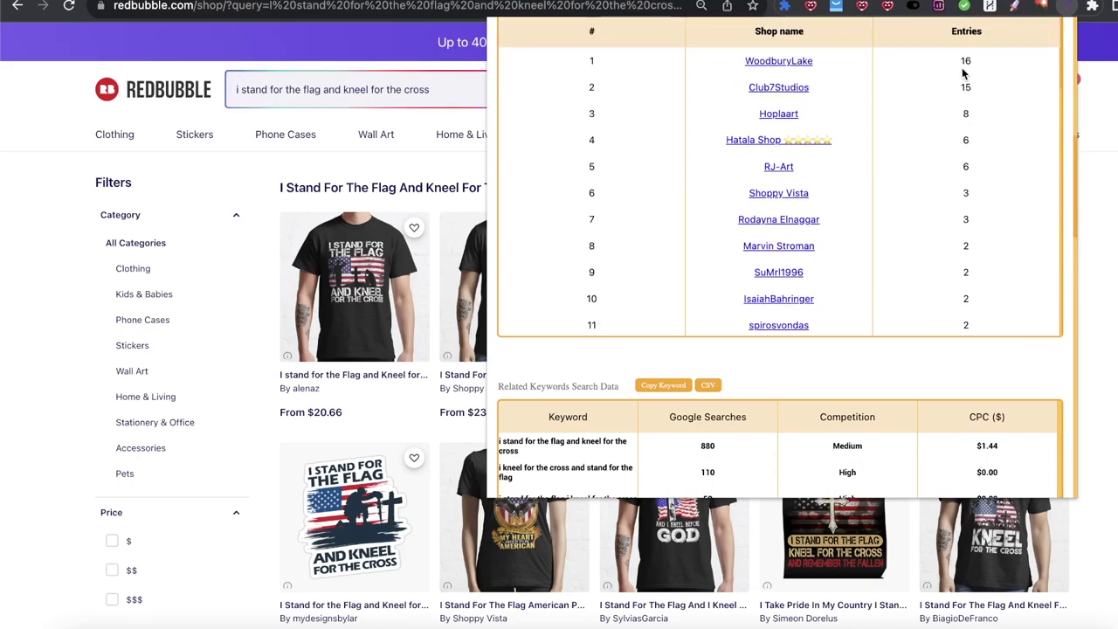
double_click(965, 114)
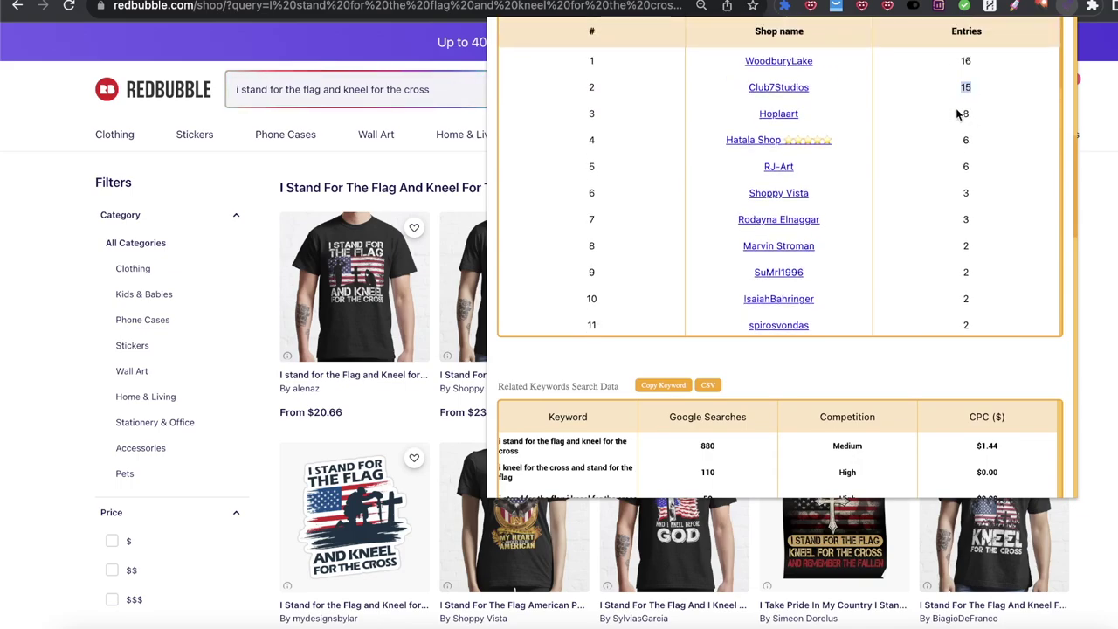
double_click(966, 139)
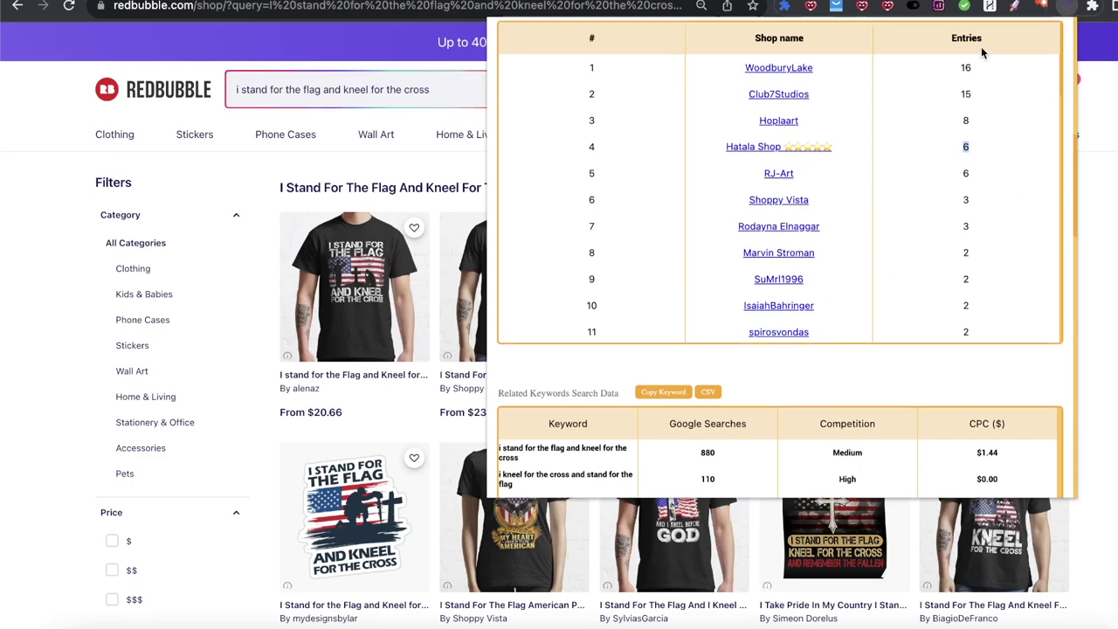
scroll(969, 122, up, 1)
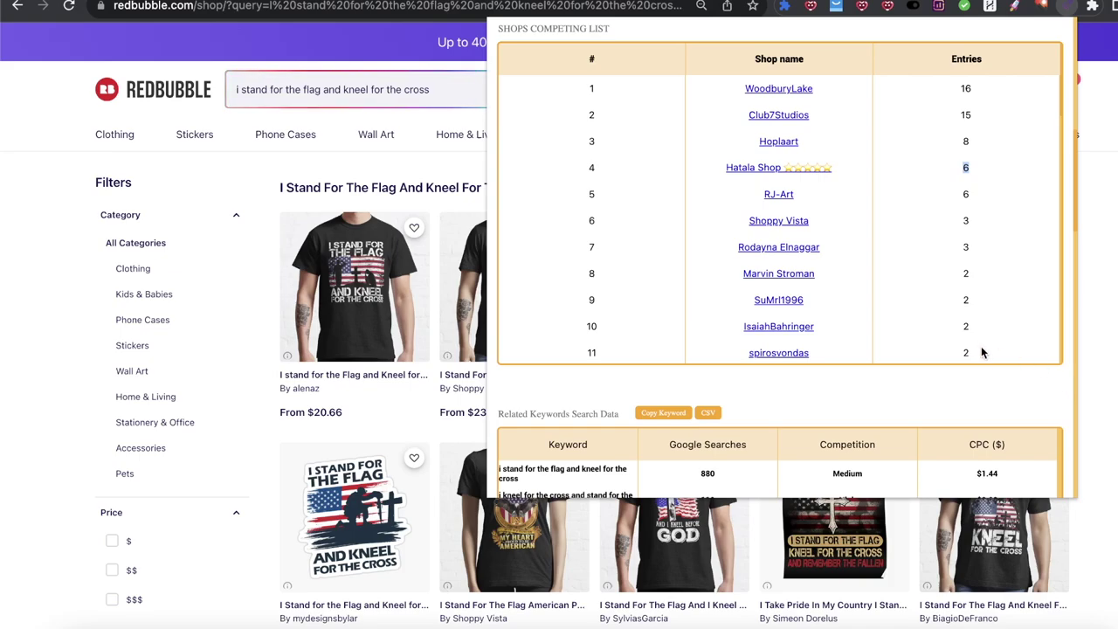
scroll(985, 355, down, 1)
scroll(1014, 339, up, 10)
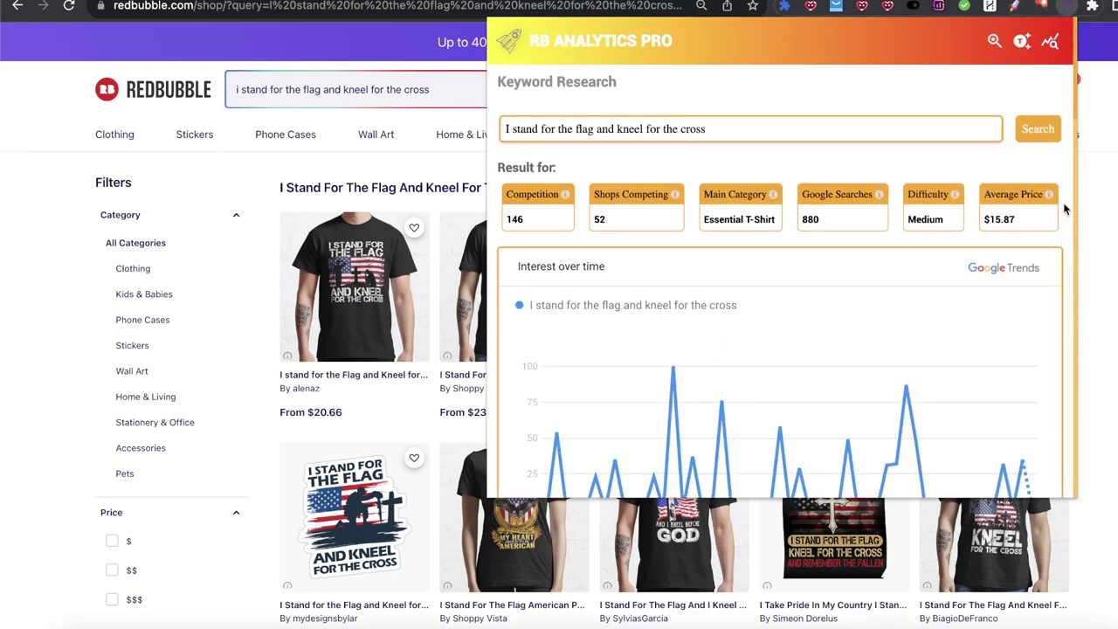
scroll(1065, 210, down, 10)
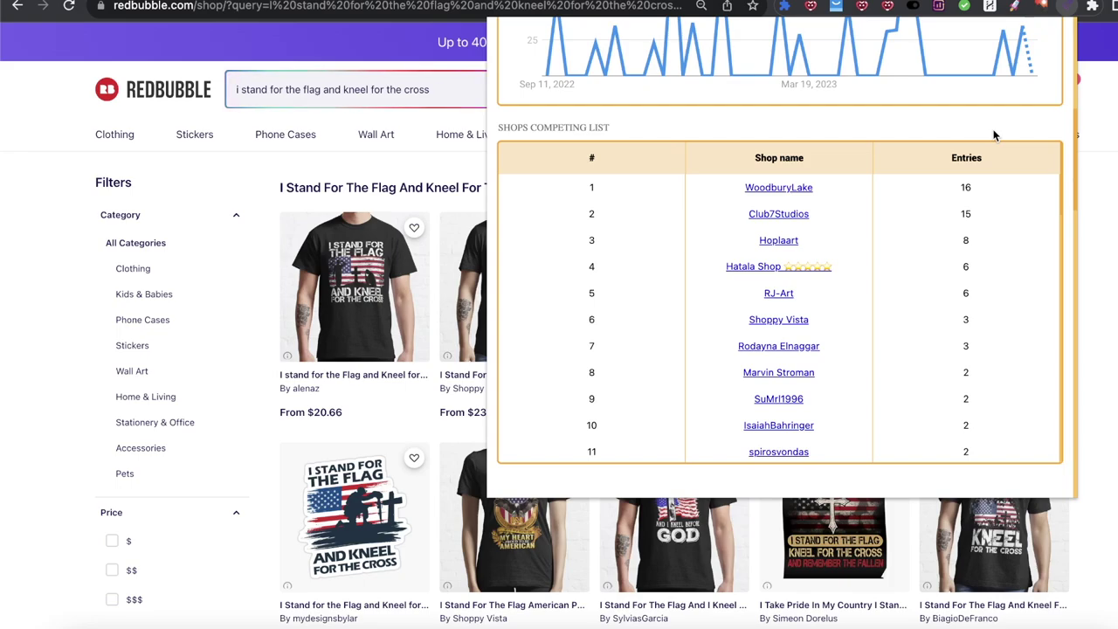
key(Escape)
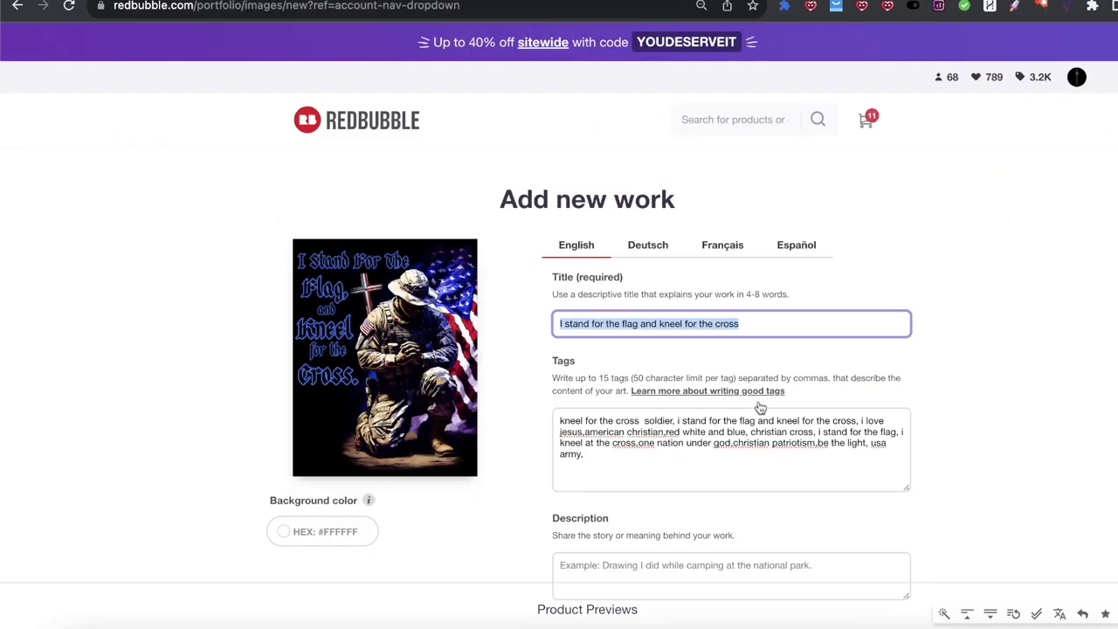
Open the Drawstring Bags product for editing and scale its image down to 29% so the whole design fits.
scroll(704, 451, down, 1)
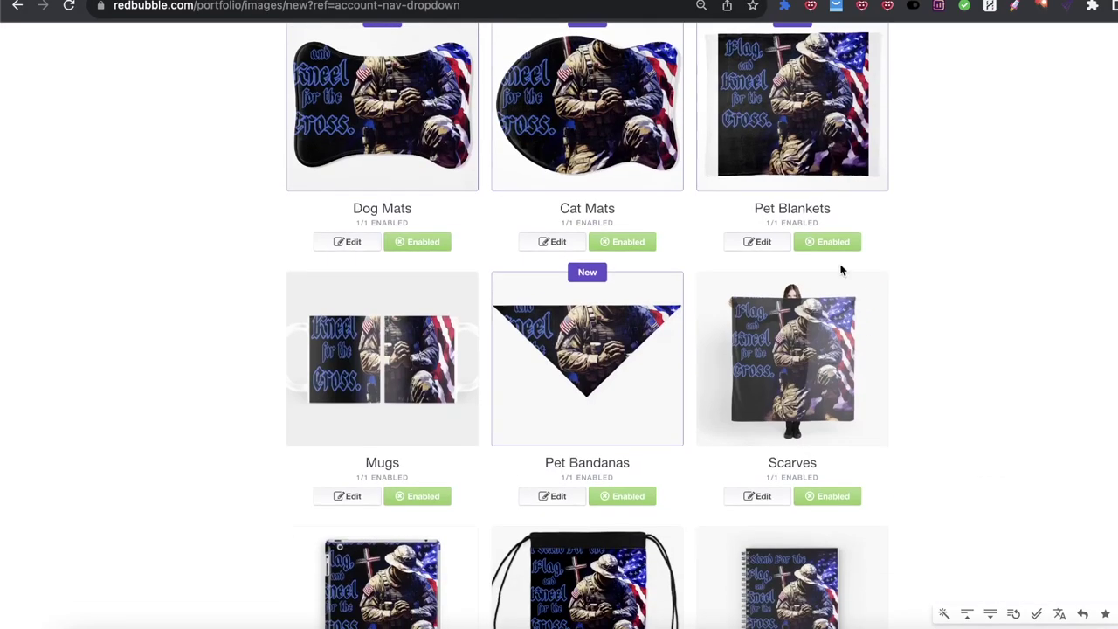
scroll(699, 420, down, 3)
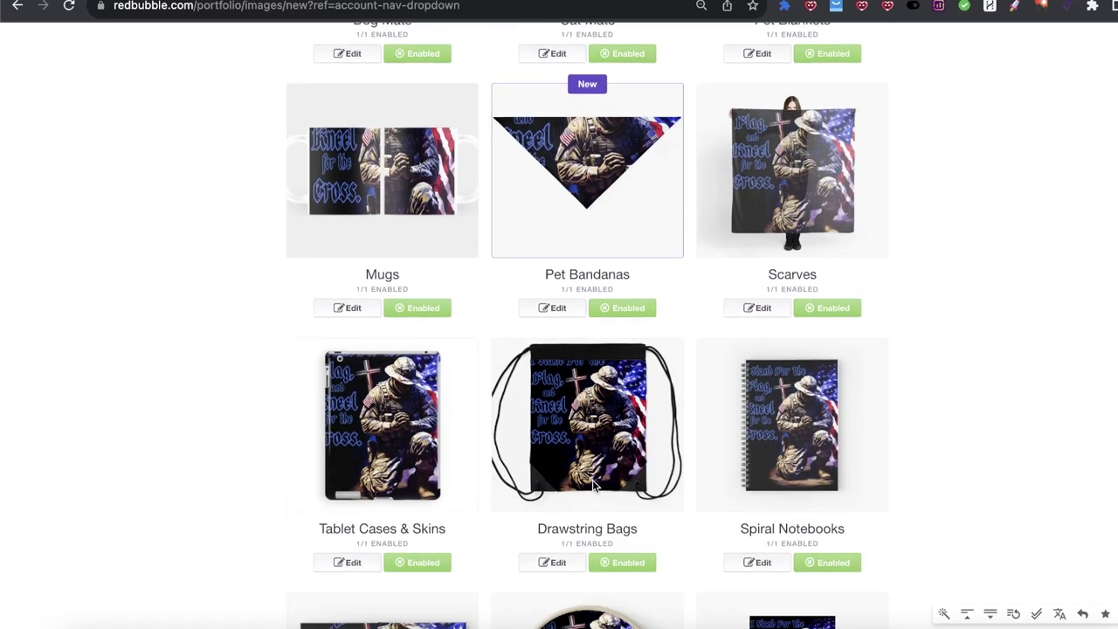
click(552, 562)
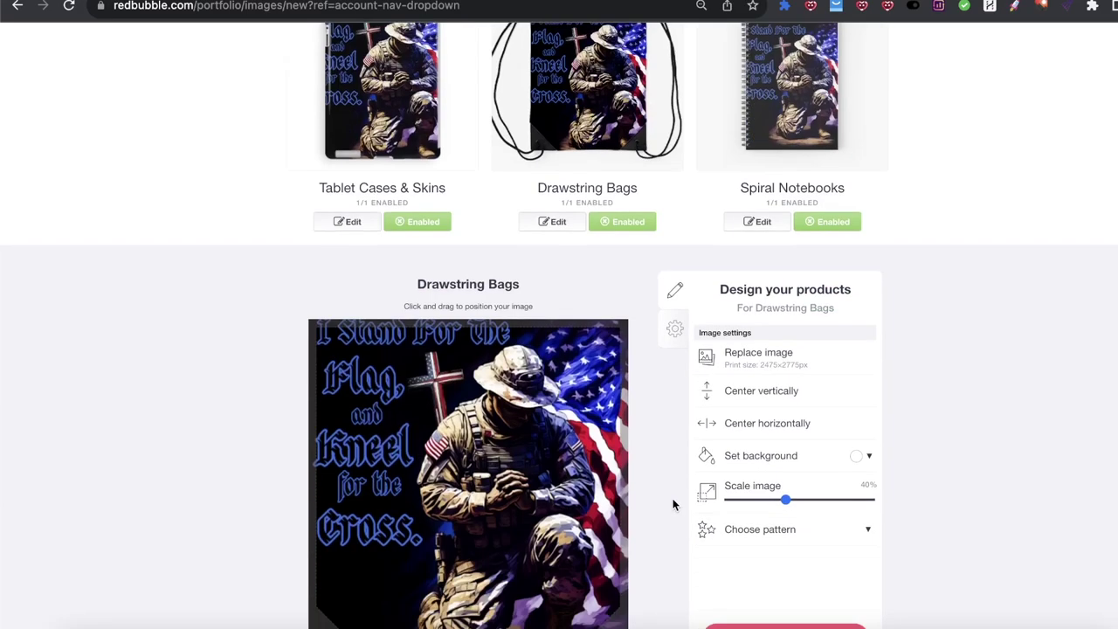
scroll(699, 471, down, 5)
scroll(776, 264, up, 3)
drag(784, 218, 771, 219)
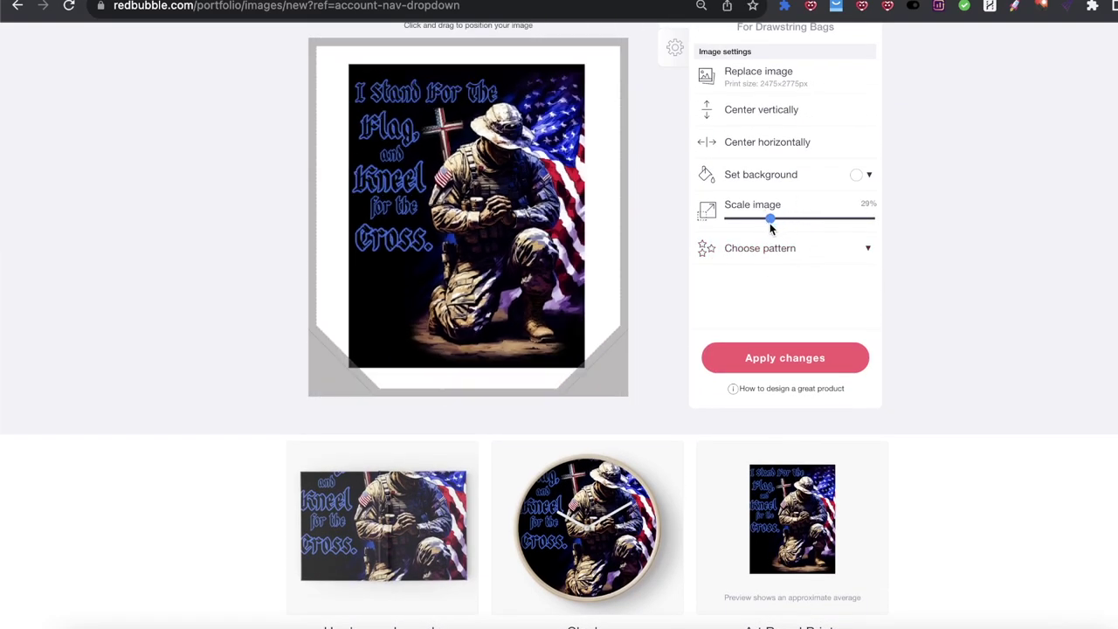
Set the work's background color to black (#000000) and review the product previews.
scroll(918, 175, up, 20)
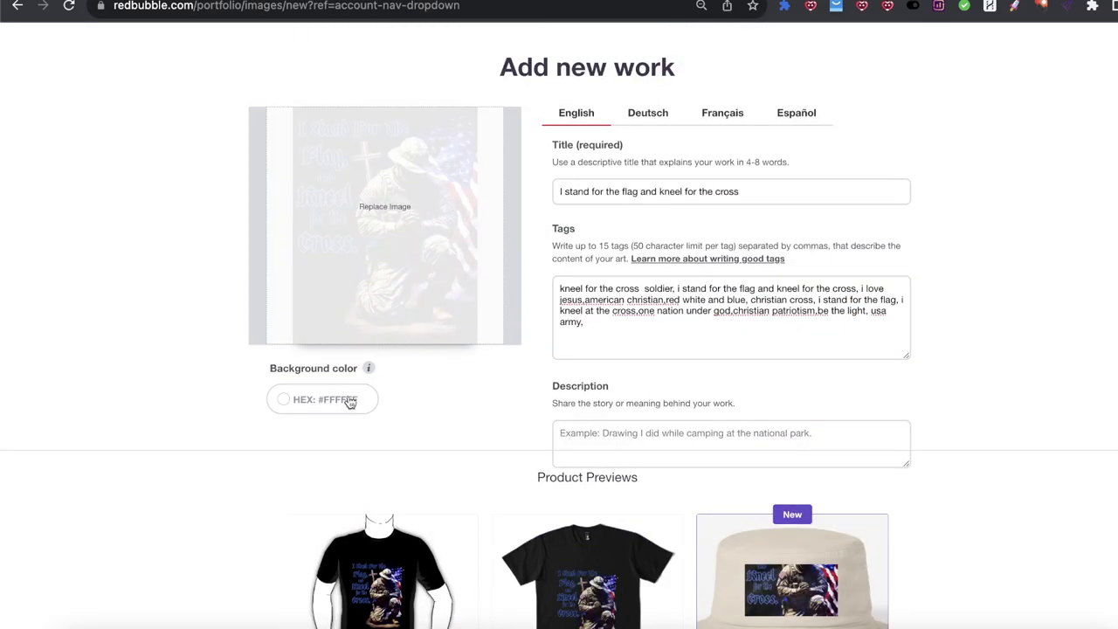
click(349, 401)
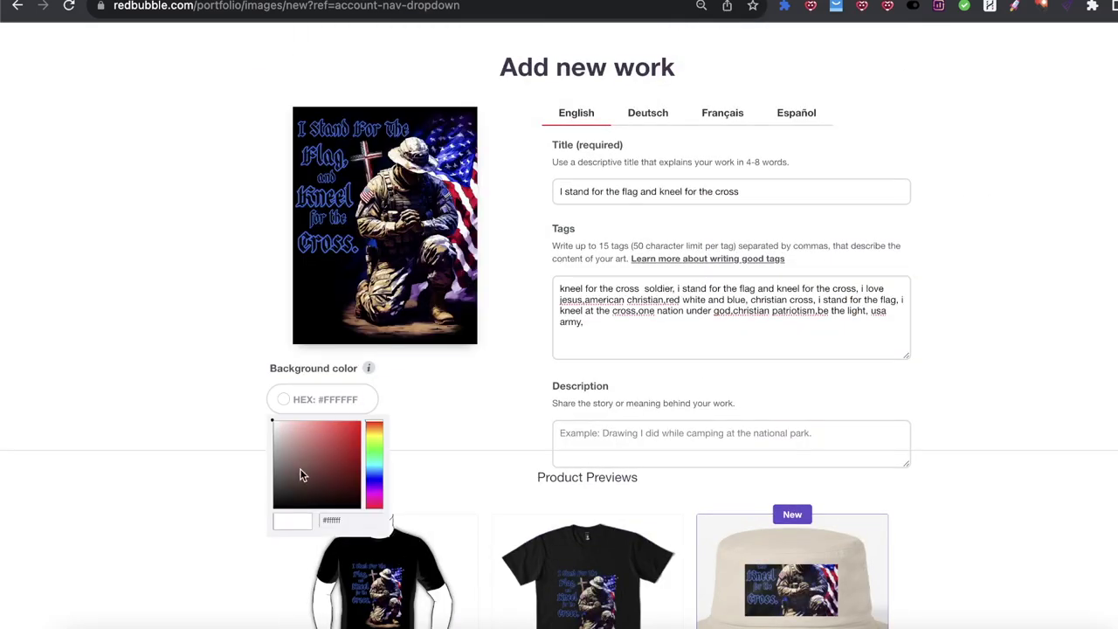
click(360, 502)
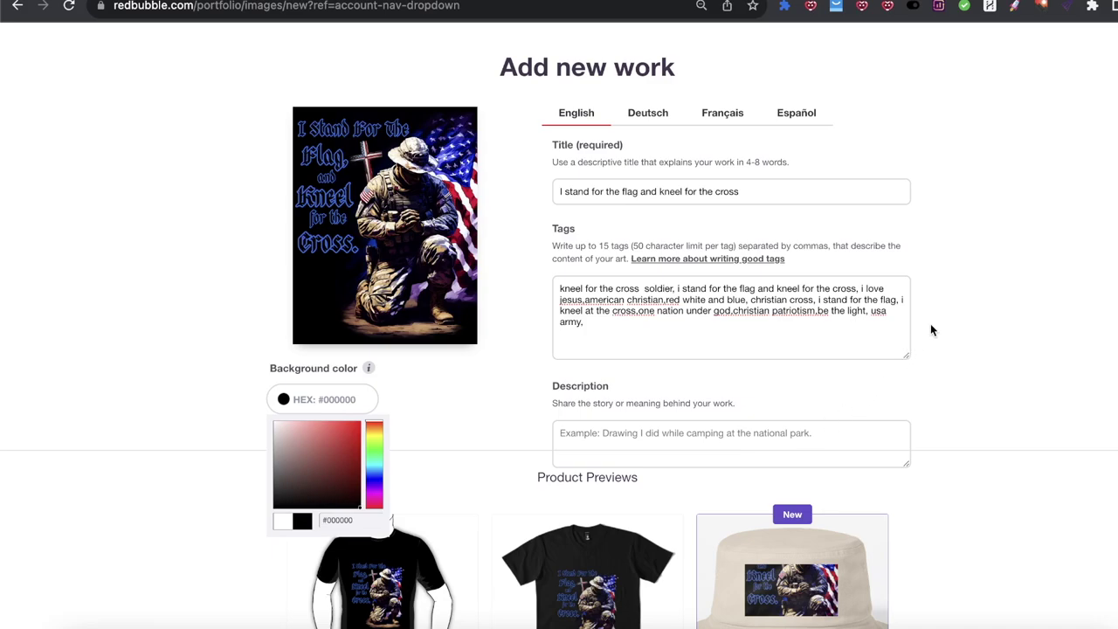
scroll(956, 282, down, 15)
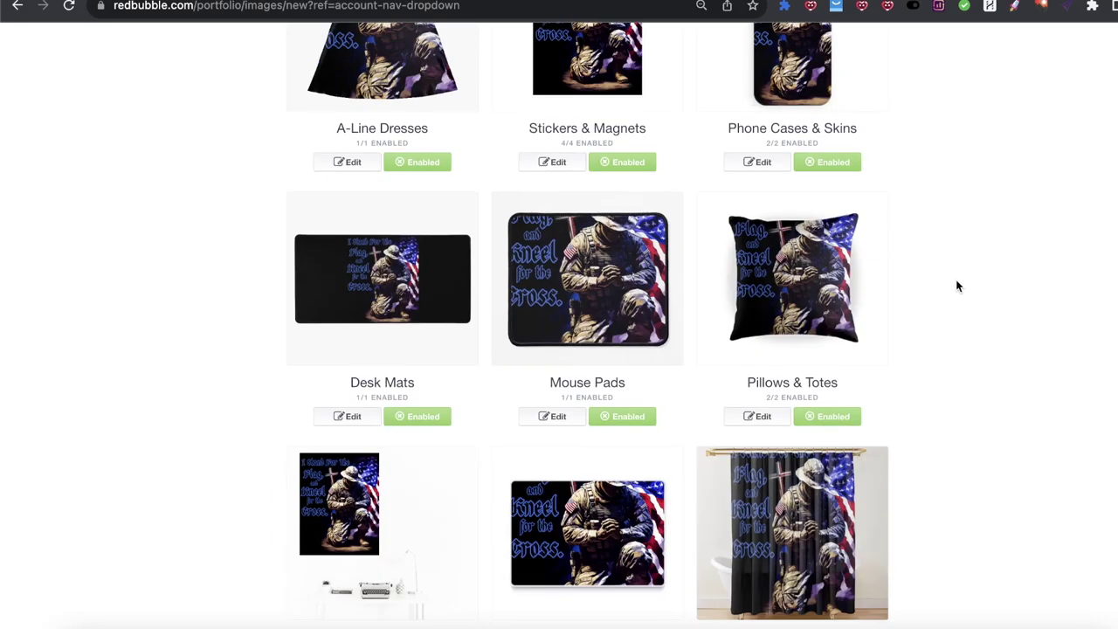
scroll(957, 286, down, 3)
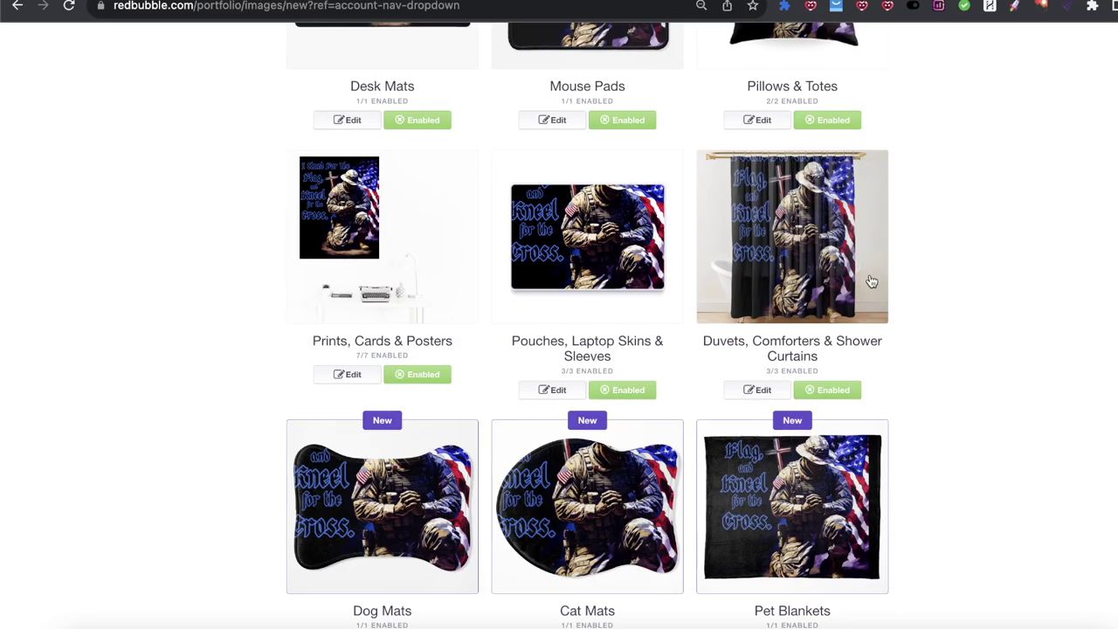
scroll(979, 272, up, 9)
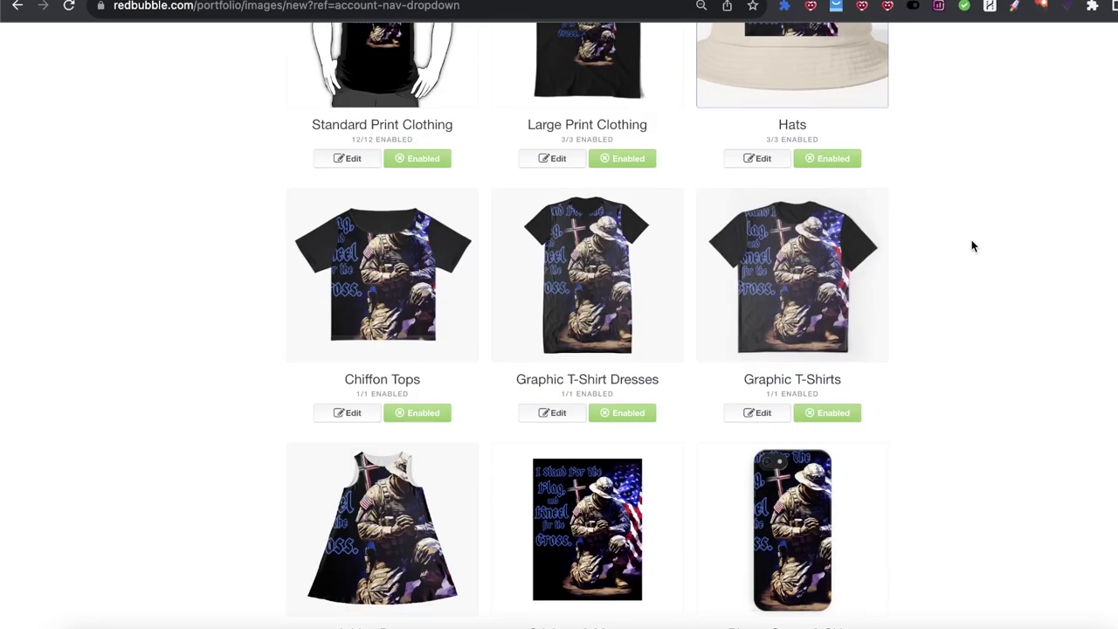
scroll(971, 240, up, 5)
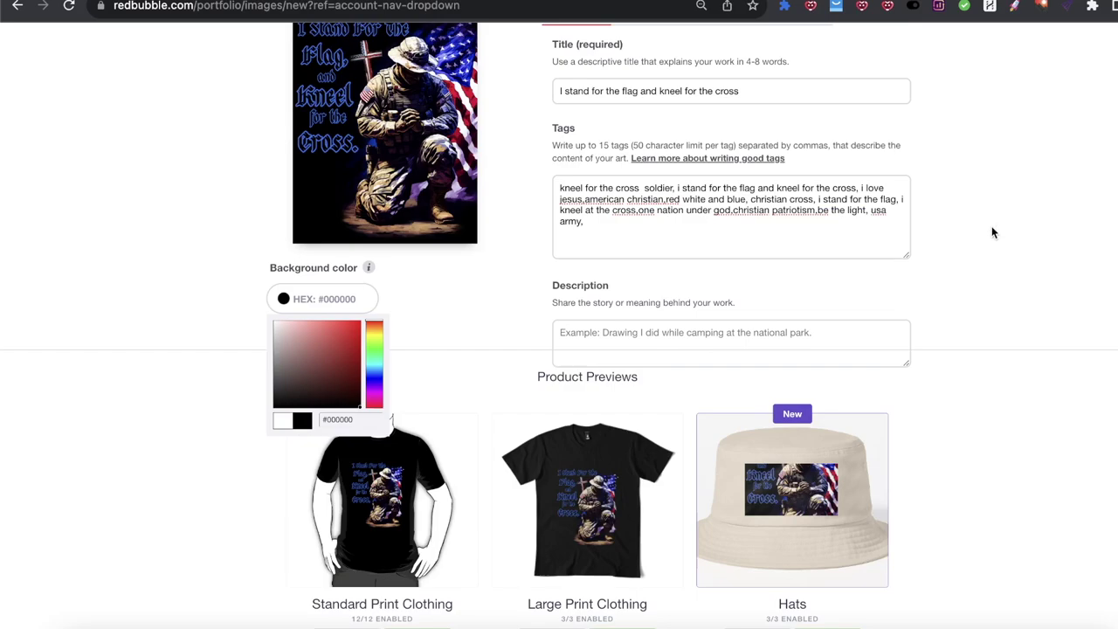
click(704, 294)
scroll(537, 294, up, 3)
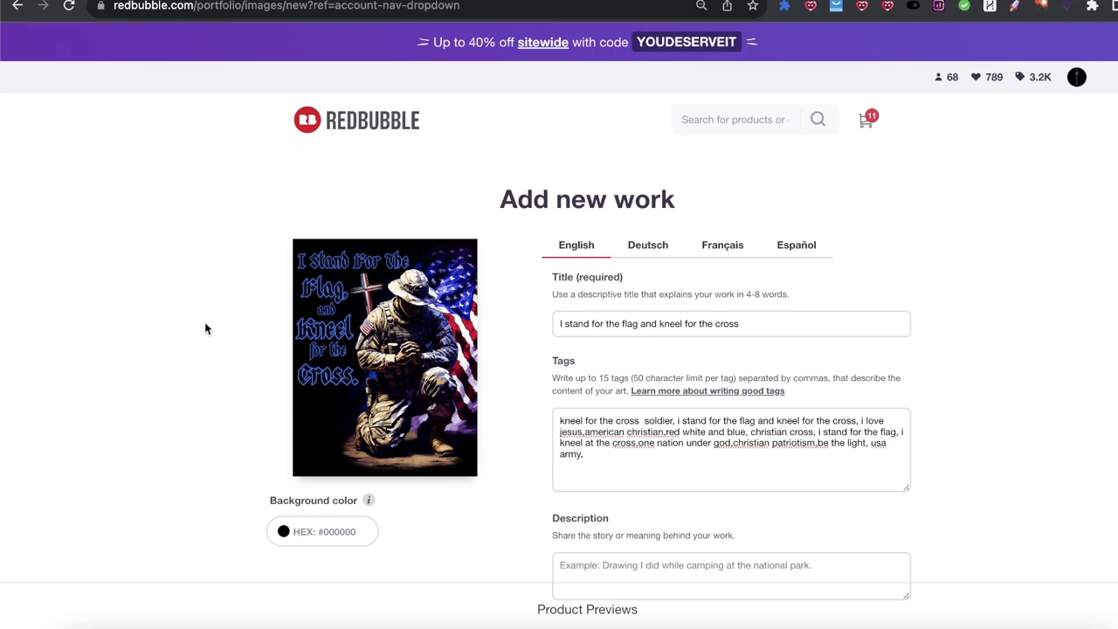
Bring up the RB Analytics Pro and RB Rocket Tagger extensions over the upload form, and close them.
click(1067, 6)
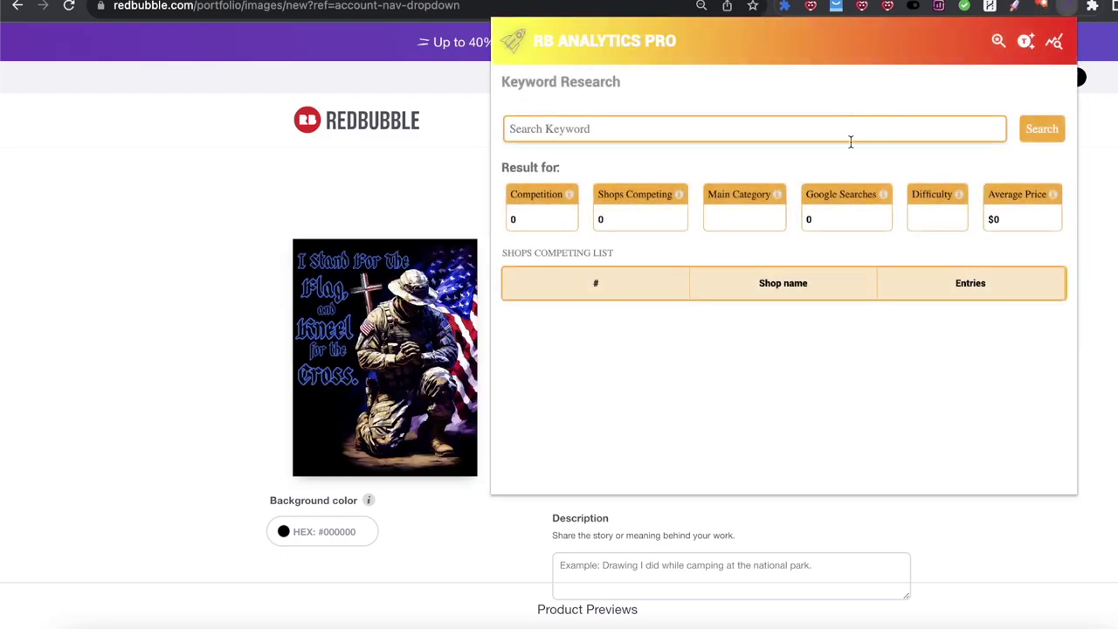
click(1013, 6)
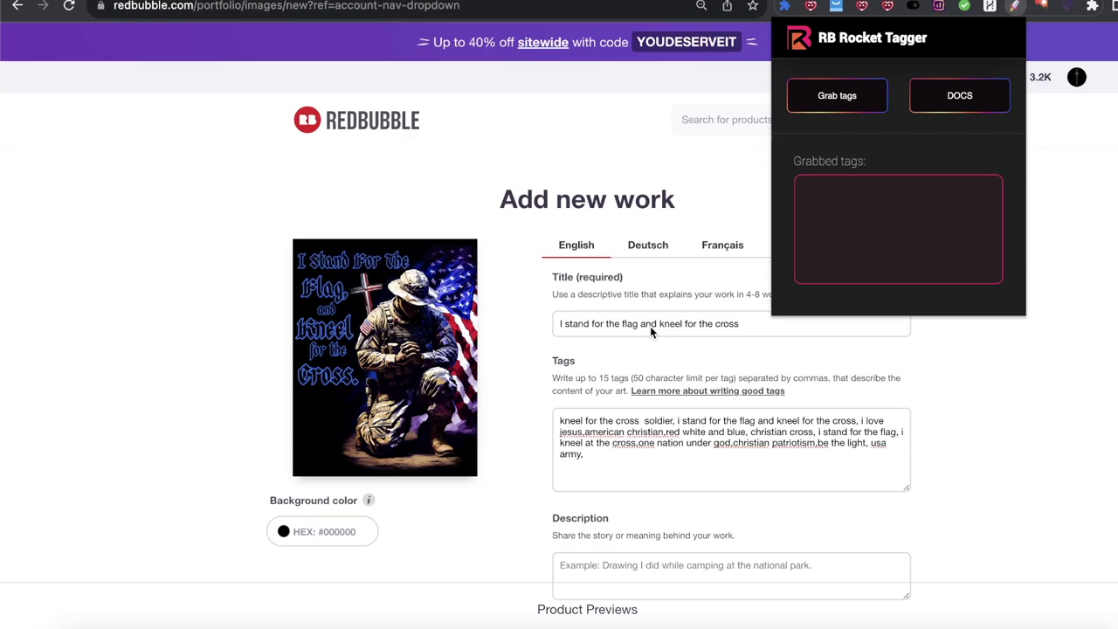
click(818, 327)
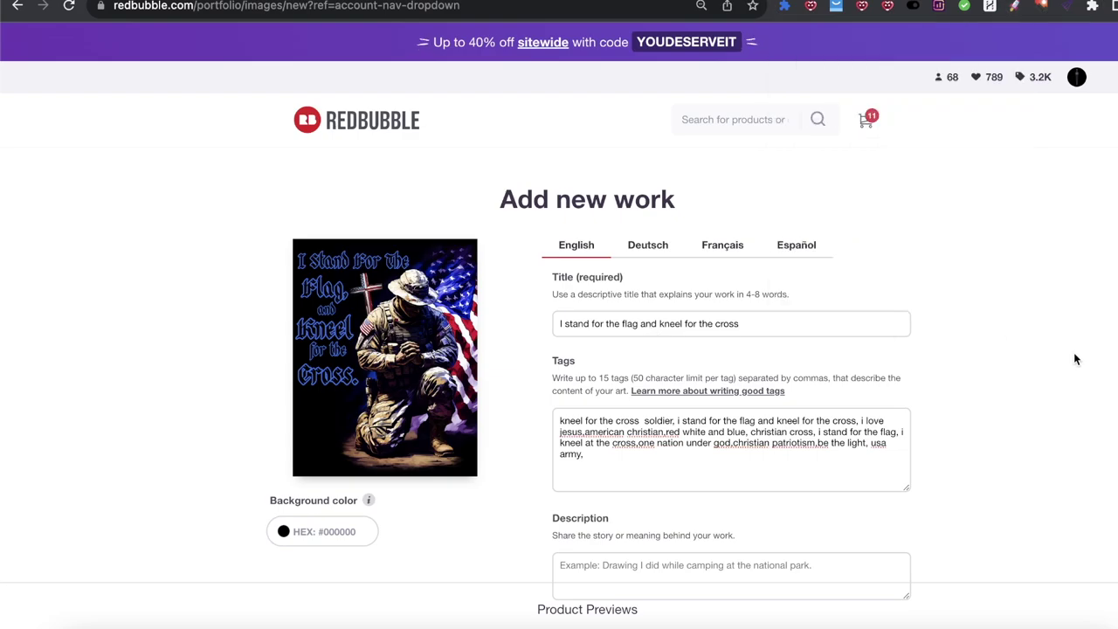